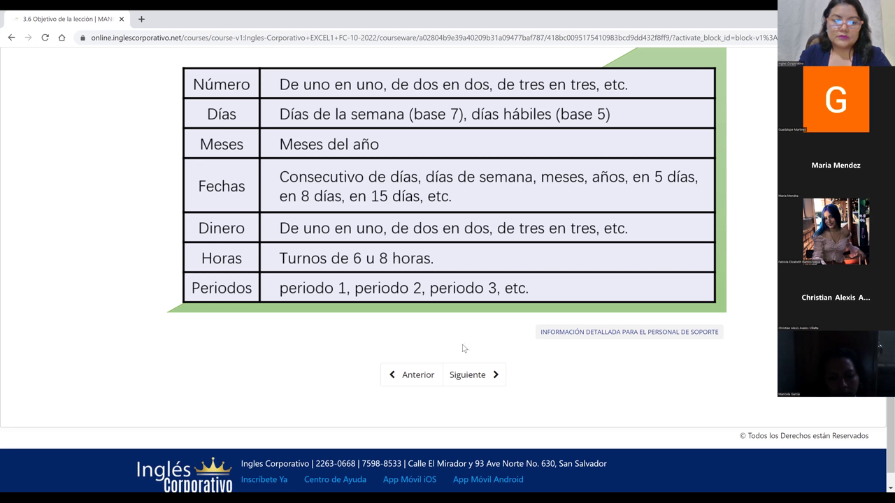
# - Advance to the Series de relleno lesson and switch its video to full screen
pyautogui.click(468, 375)
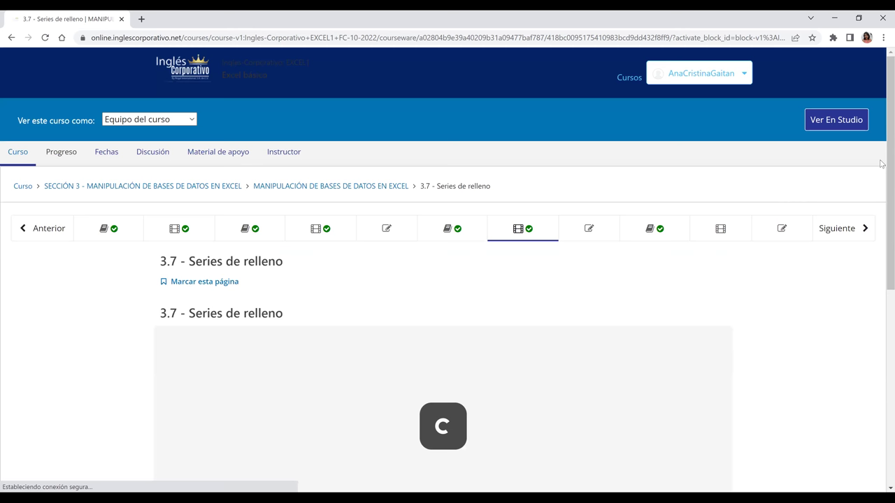
pyautogui.scroll(-2, 881, 175)
pyautogui.scroll(-1, 882, 242)
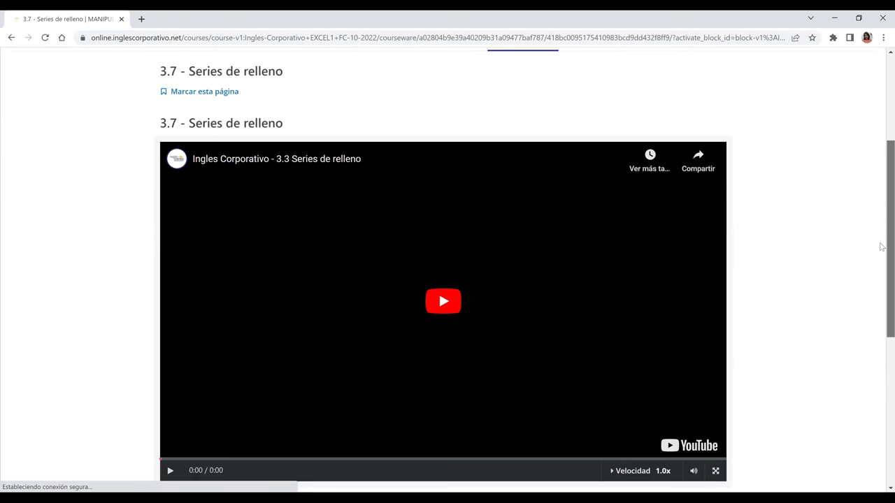
pyautogui.scroll(-1, 741, 399)
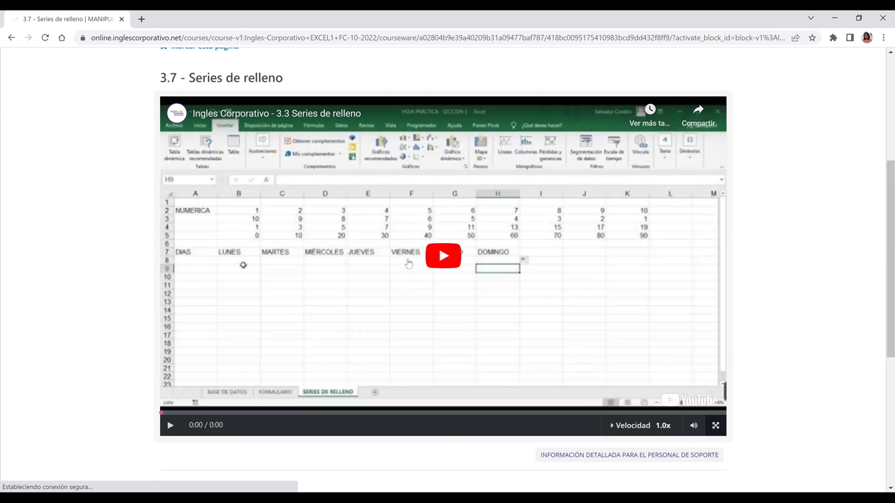
pyautogui.press('f')
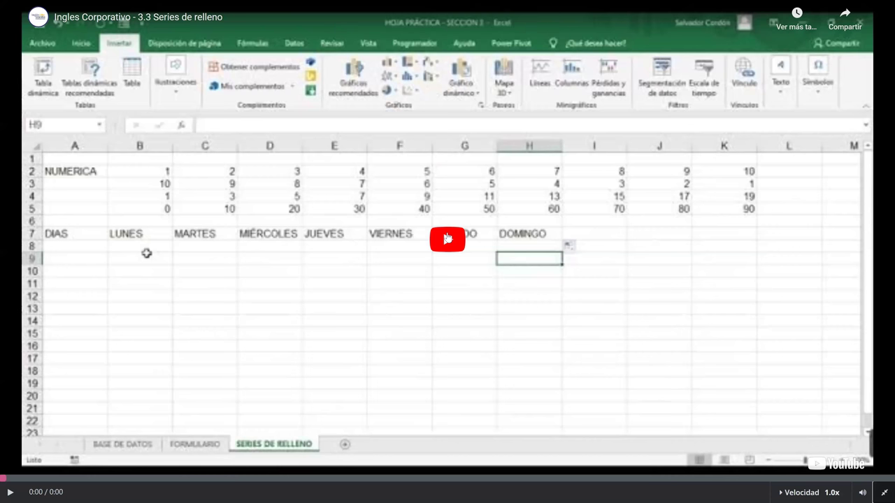
# - Play the Series de relleno lesson video
pyautogui.click(447, 239)
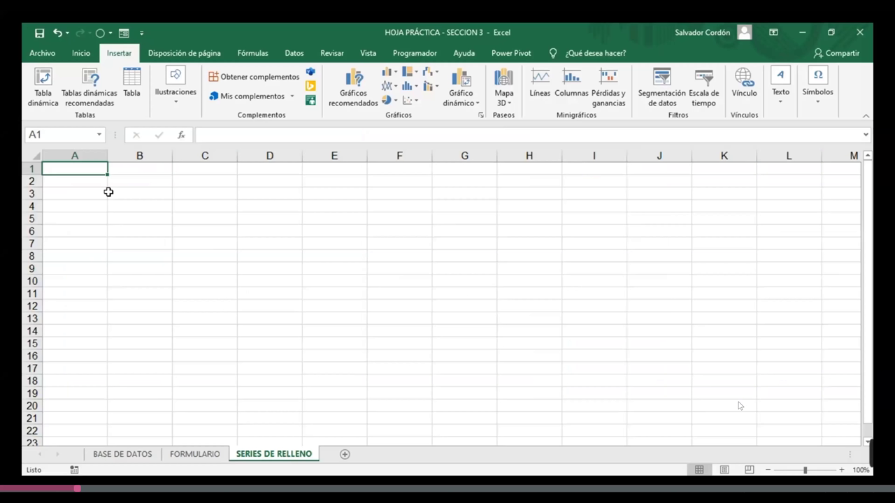
pyautogui.write('1')
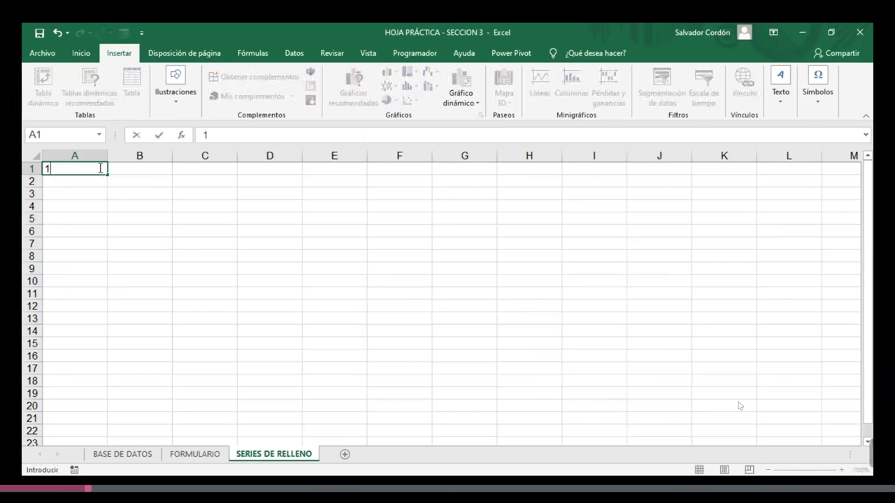
pyautogui.press('Return')
pyautogui.click(100, 168)
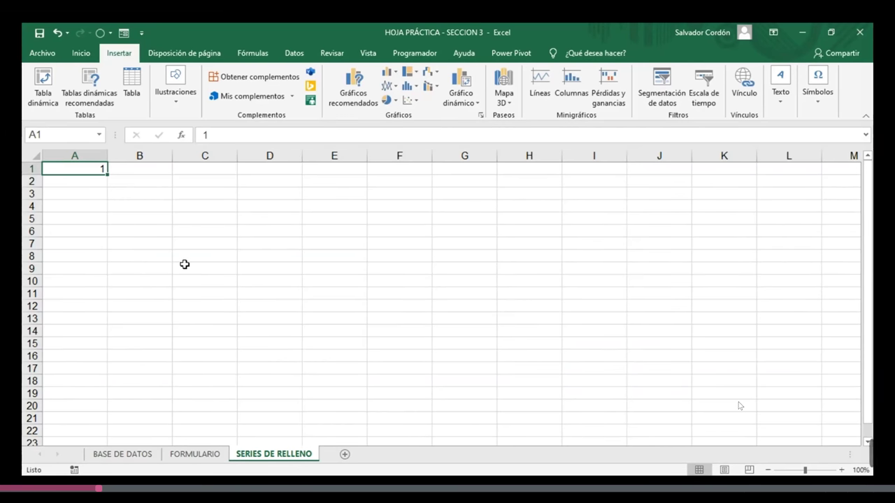
pyautogui.click(185, 266)
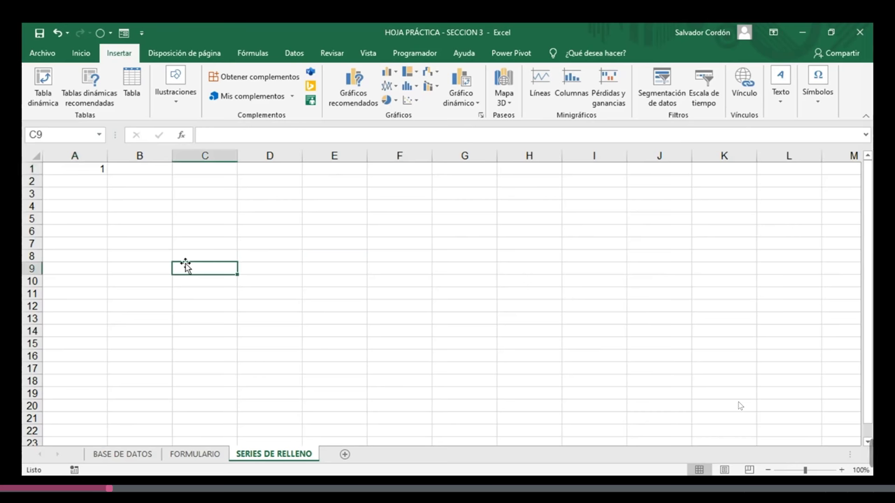
pyautogui.click(94, 168)
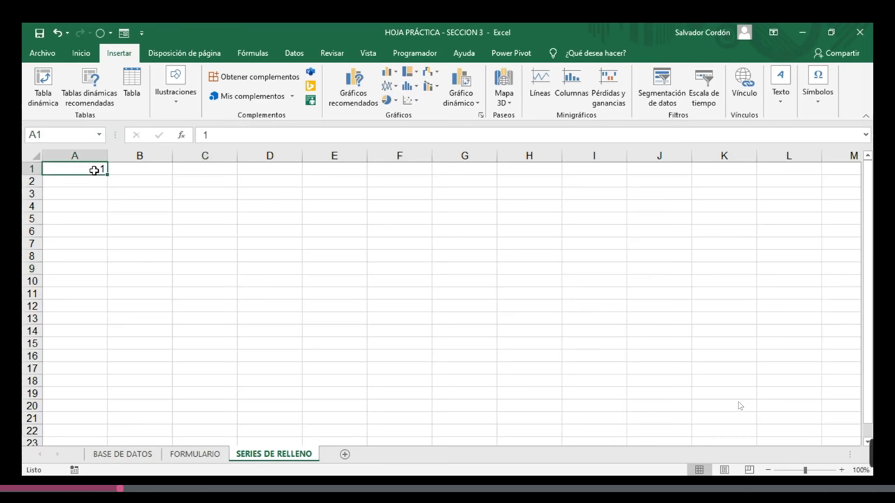
pyautogui.click(136, 173)
pyautogui.write('2')
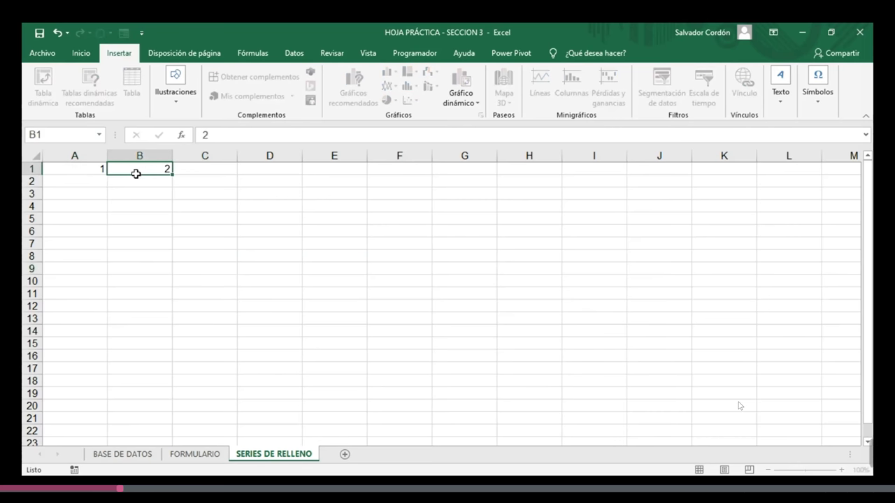
pyautogui.press('Tab')
pyautogui.write('3')
pyautogui.hotkey('ctrl', 'Return')
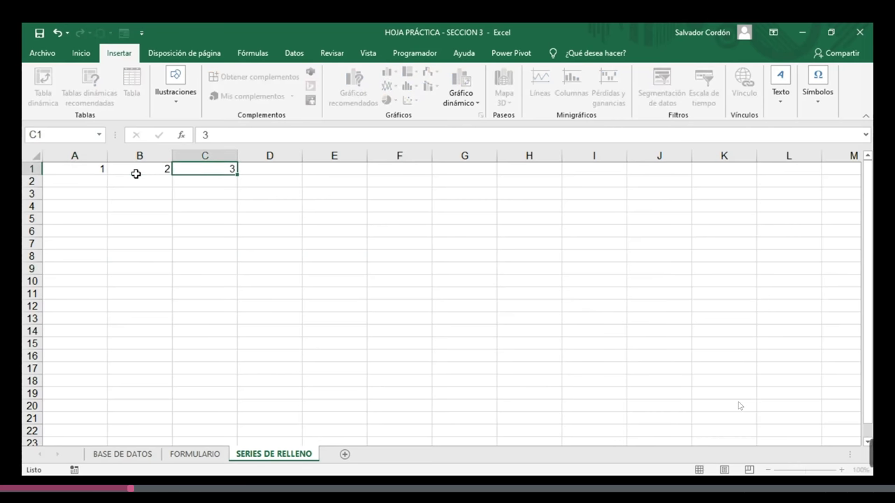
pyautogui.press('Tab')
pyautogui.press('Down')
pyautogui.press('Up')
pyautogui.write('4')
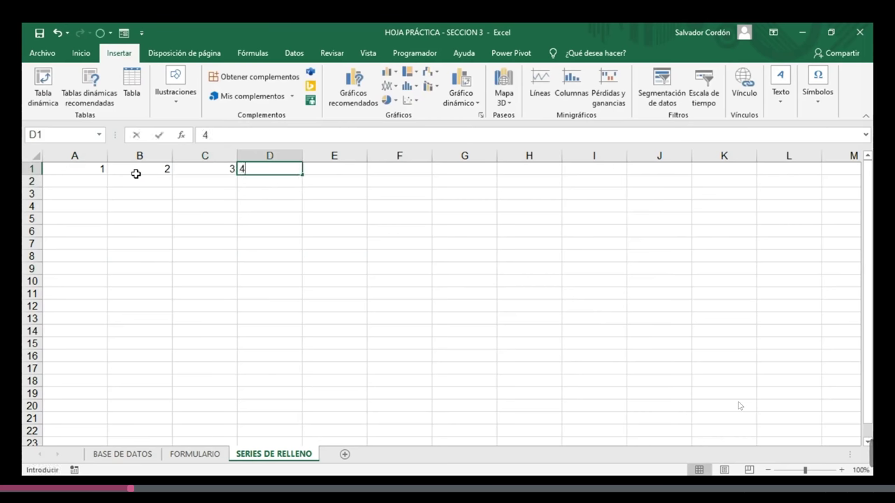
pyautogui.press('Return')
pyautogui.press('Up')
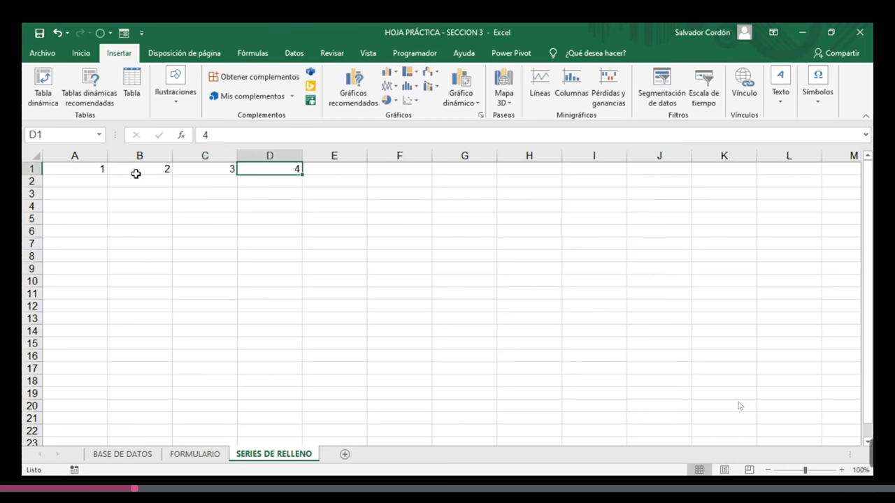
pyautogui.moveTo(75, 169); pyautogui.dragTo(270, 168)
pyautogui.press('Delete')
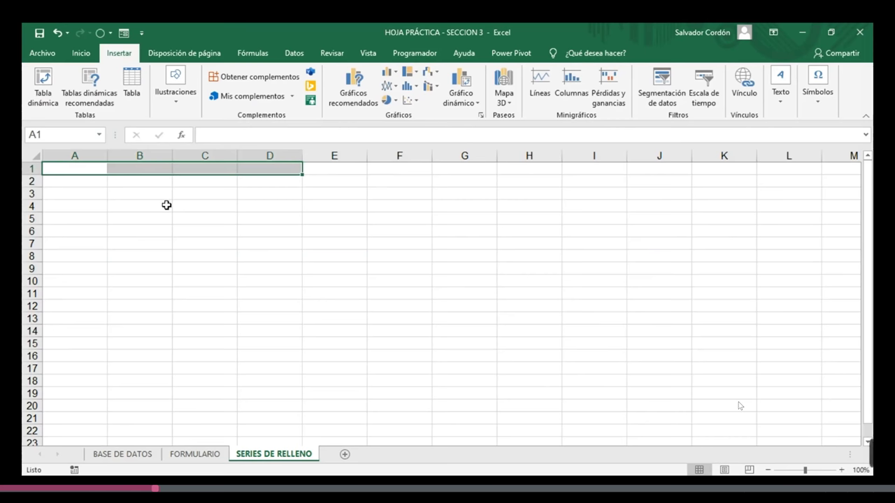
# - Enter the label NUMERICA in A2 and the value 1 in B2
pyautogui.click(156, 192)
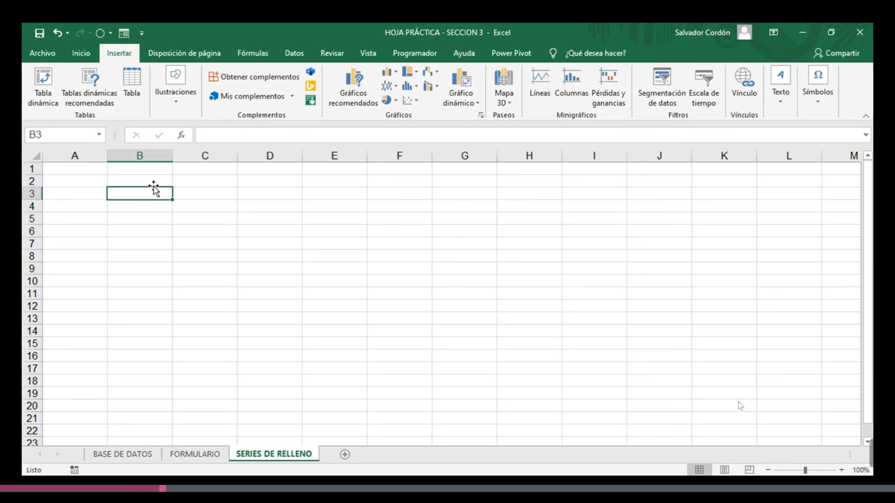
pyautogui.click(154, 180)
pyautogui.press('Left')
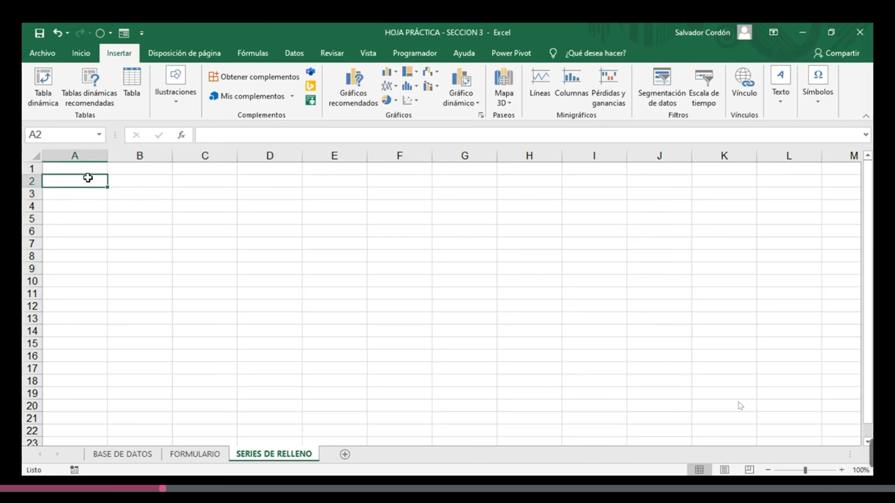
pyautogui.write('N')
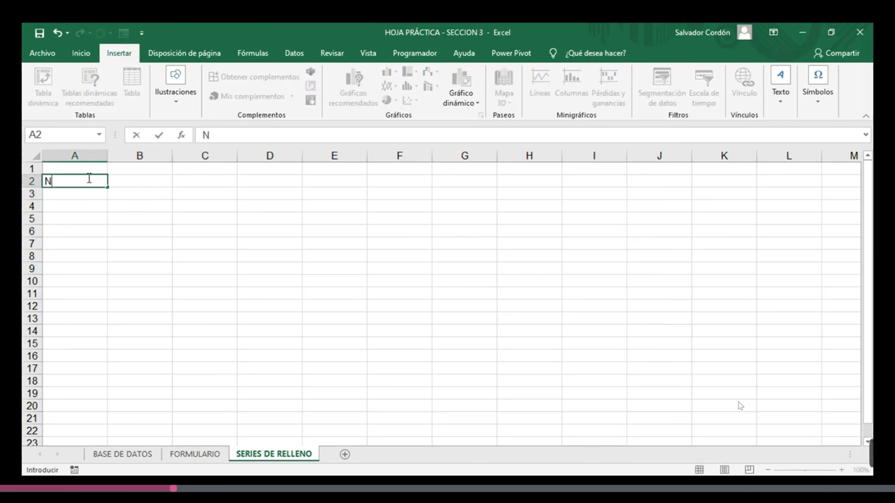
pyautogui.write('UMERICA')
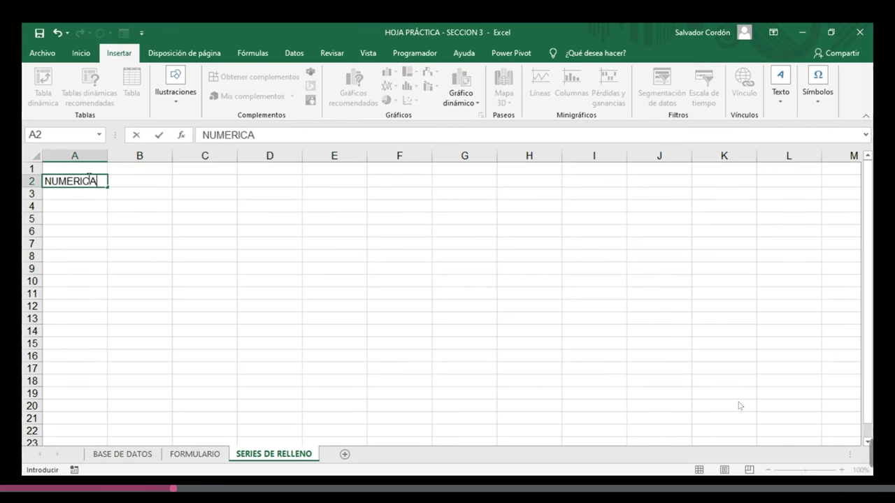
pyautogui.press('Right')
pyautogui.write('1')
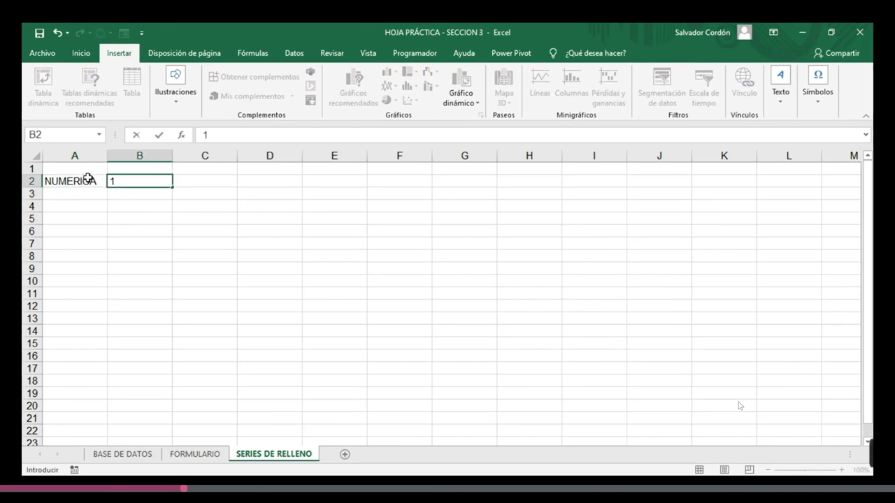
pyautogui.click(136, 230)
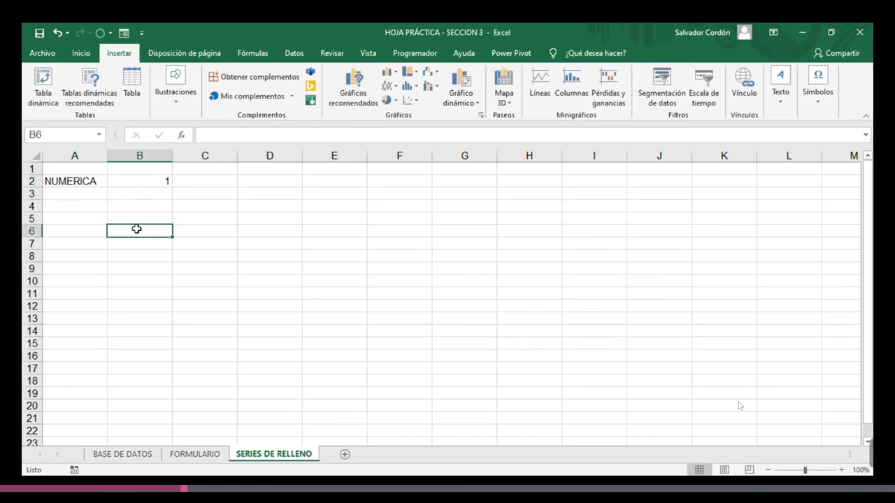
# - Copy the 1 from B2 across row 2 through J2
pyautogui.click(142, 179)
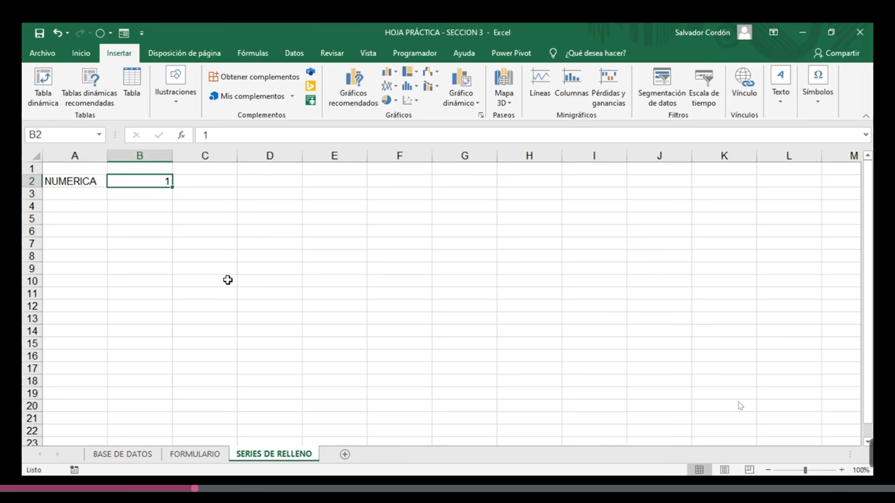
pyautogui.click(190, 180)
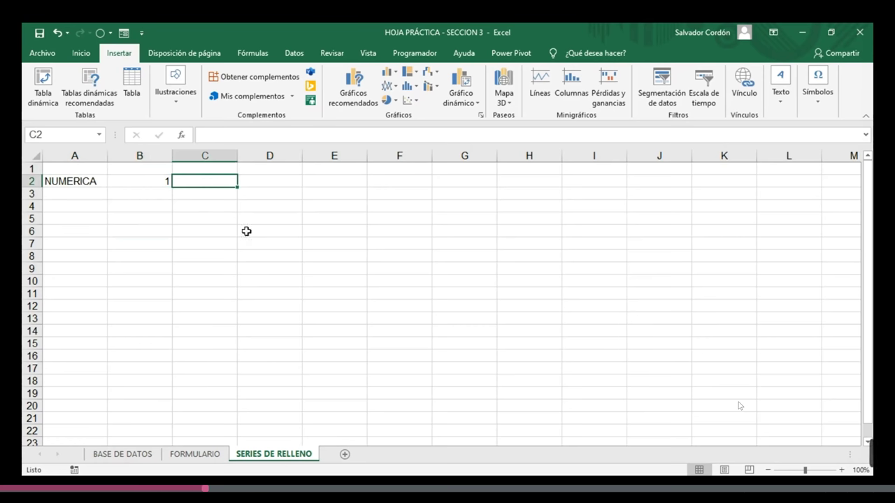
pyautogui.click(154, 180)
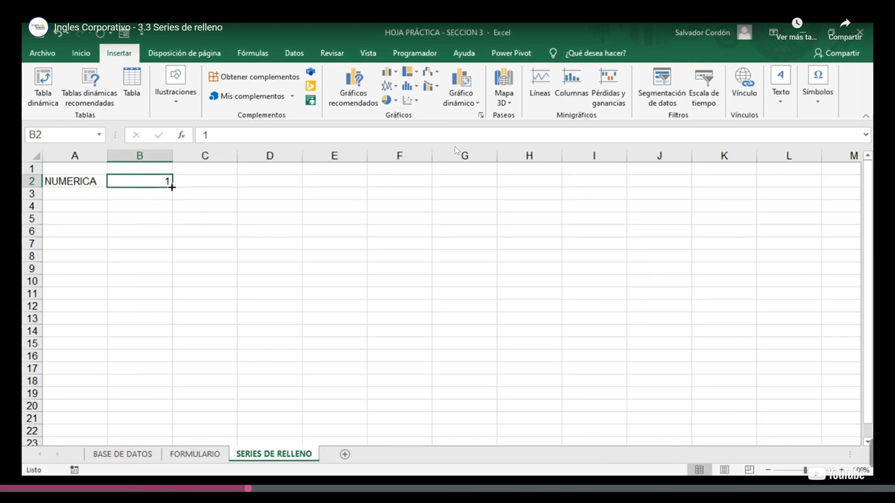
pyautogui.moveTo(172, 186); pyautogui.dragTo(665, 176)
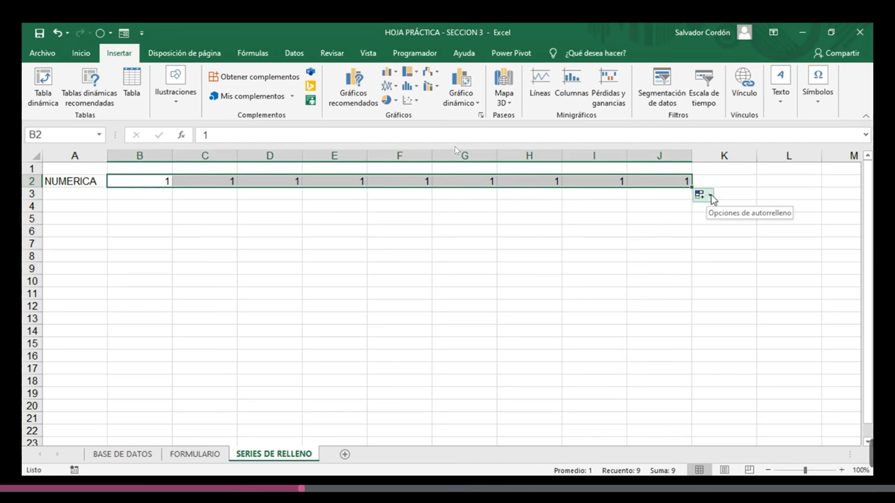
# - Turn the copied 1s into a 1–9 series and extend it so K2 holds 10
pyautogui.click(710, 198)
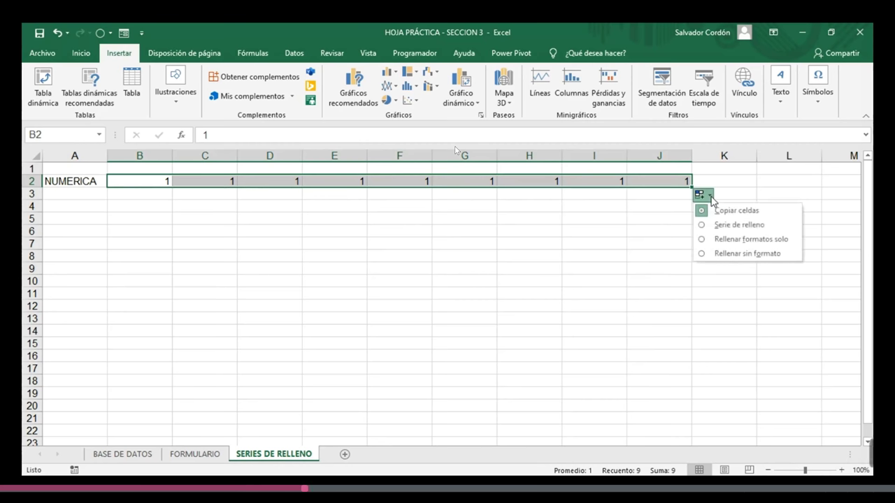
pyautogui.click(713, 225)
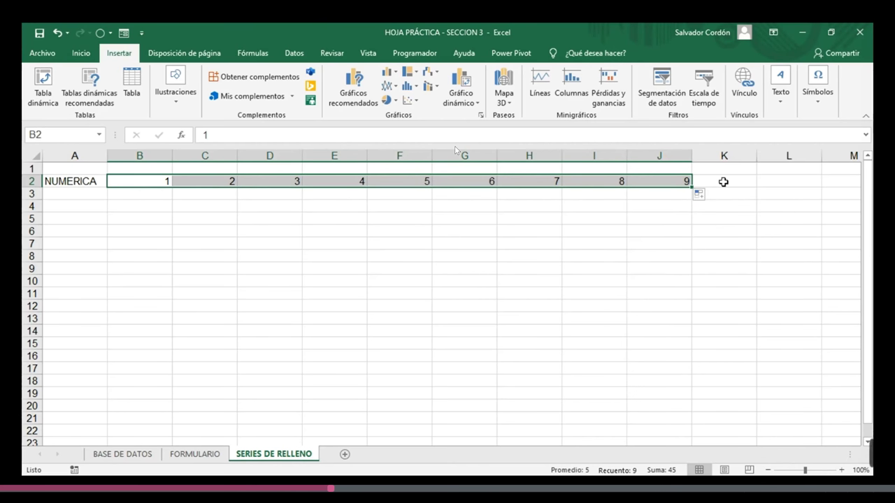
pyautogui.click(709, 231)
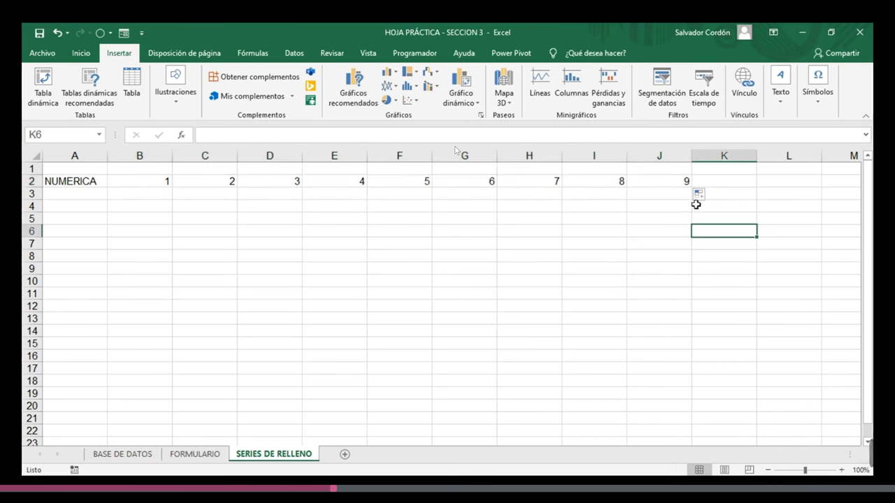
pyautogui.moveTo(159, 179); pyautogui.dragTo(683, 242)
pyautogui.moveTo(692, 187); pyautogui.dragTo(759, 186)
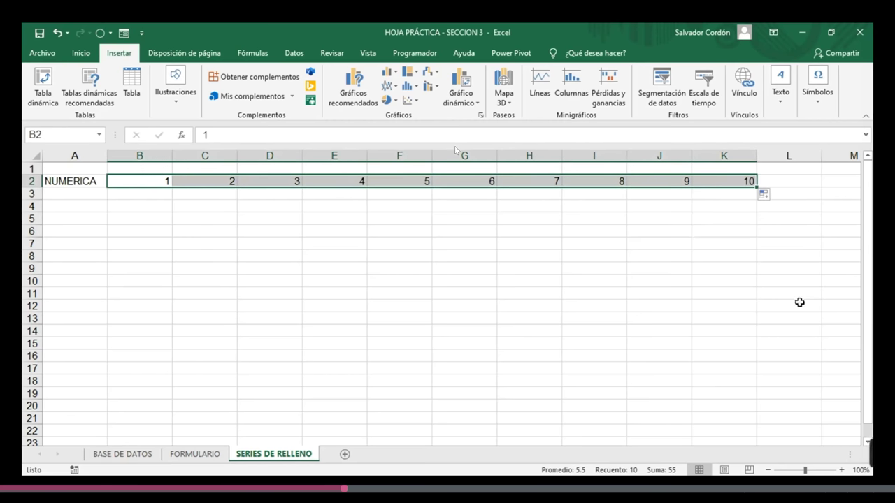
pyautogui.click(680, 229)
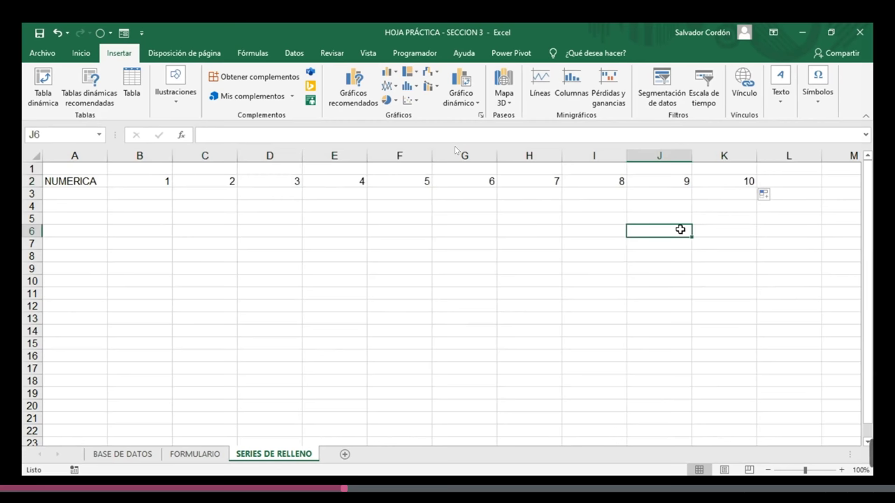
pyautogui.moveTo(727, 181); pyautogui.dragTo(167, 178)
# - Clear row 2, then enter 1 in B2 and 2 in C2
pyautogui.press('Delete')
pyautogui.click(190, 248)
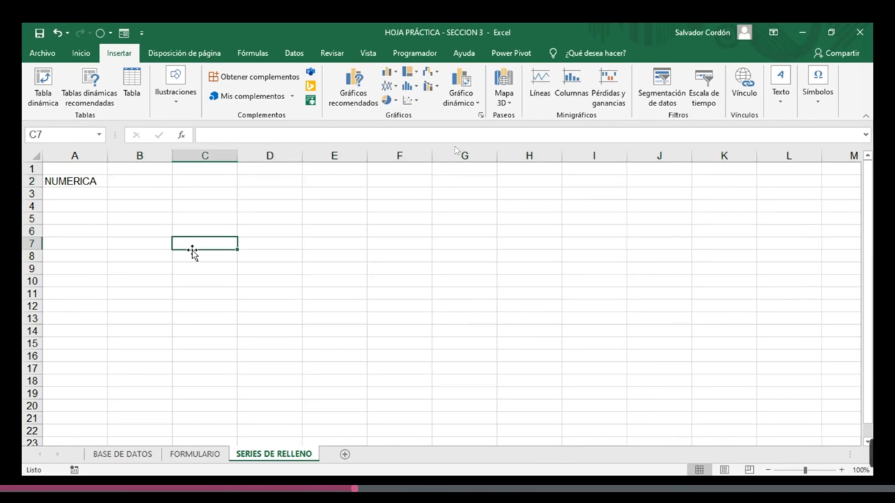
pyautogui.click(158, 186)
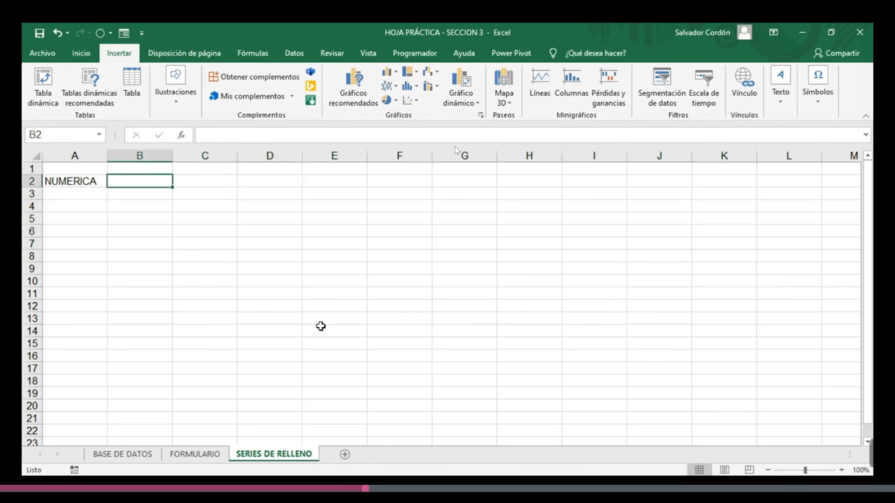
pyautogui.write('1')
pyautogui.press('Tab')
pyautogui.write('2')
pyautogui.press('Tab')
# - Fill the 1, 2 pattern across row 2 to get 1 through 10 in B2:K2
pyautogui.press('Down')
pyautogui.moveTo(140, 181); pyautogui.dragTo(733, 180)
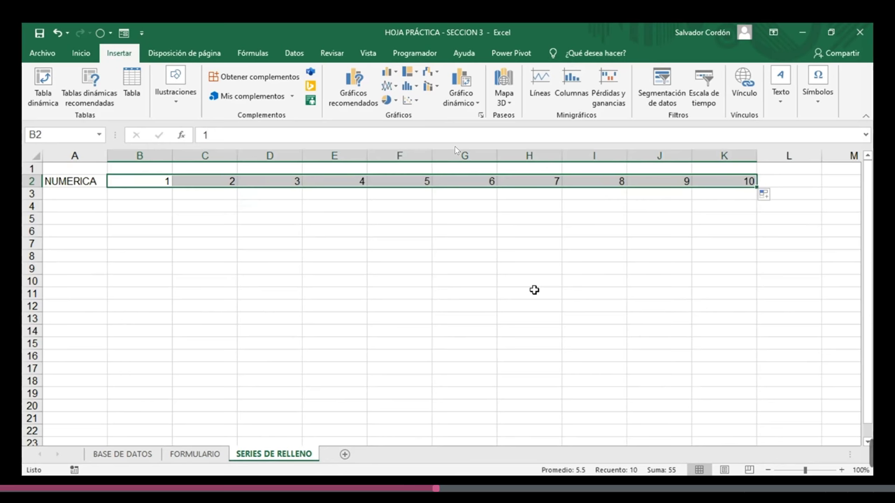
pyautogui.click(154, 195)
pyautogui.click(155, 204)
pyautogui.click(155, 192)
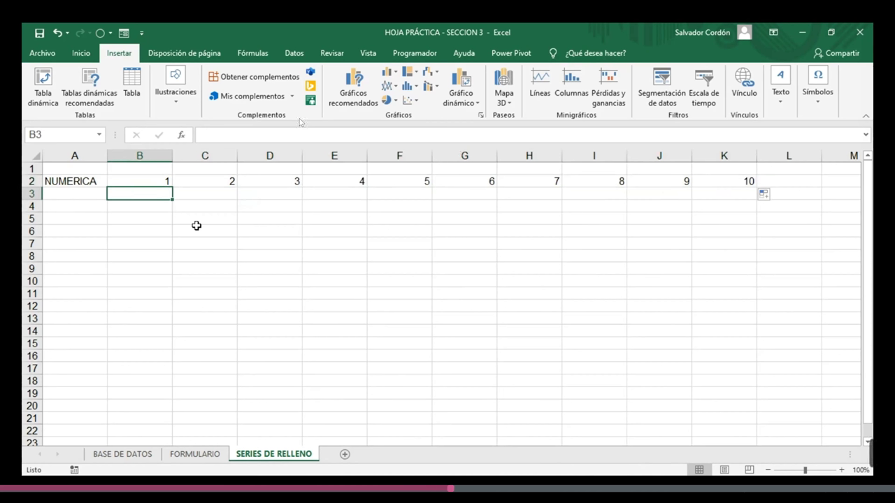
# - Enter 10 and 9 in B3:C3 and fill row 3 counting down to 1
pyautogui.write('10')
pyautogui.press('Right')
pyautogui.write('9')
pyautogui.press('Return')
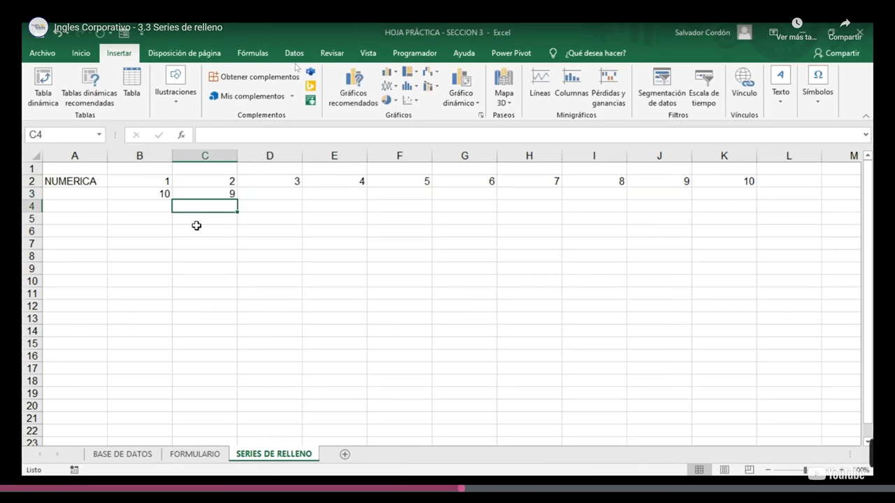
pyautogui.moveTo(140, 194); pyautogui.dragTo(745, 201)
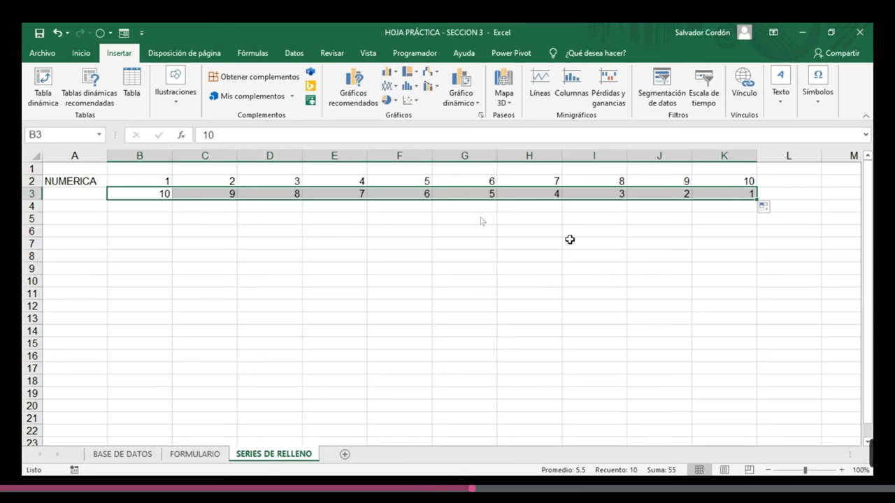
# - Enter 1 and 3 in B4:C4 and fill row 4 with odd numbers up to 19
pyautogui.click(156, 210)
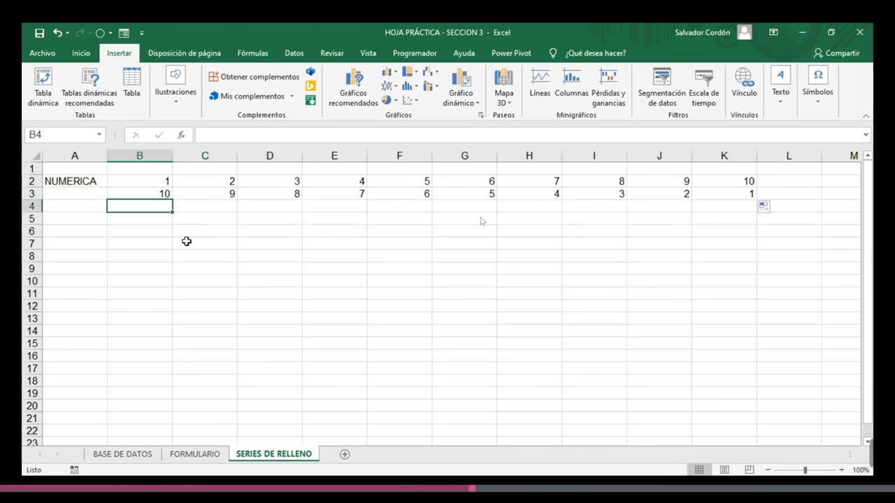
pyautogui.write('1')
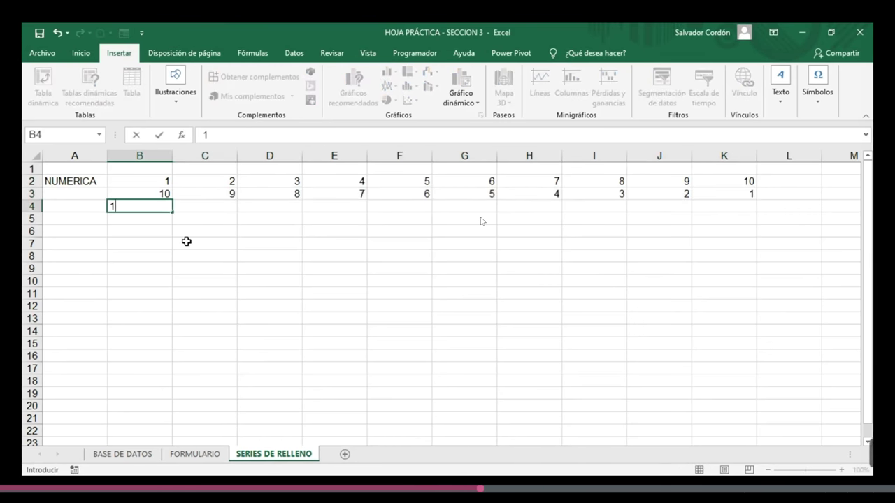
pyautogui.press('Tab')
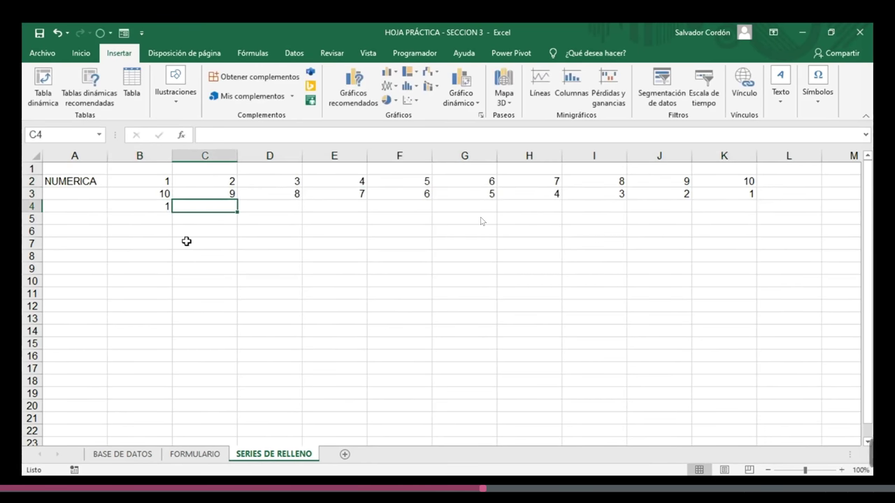
pyautogui.write('3')
pyautogui.click(186, 242)
pyautogui.moveTo(143, 206); pyautogui.dragTo(753, 208)
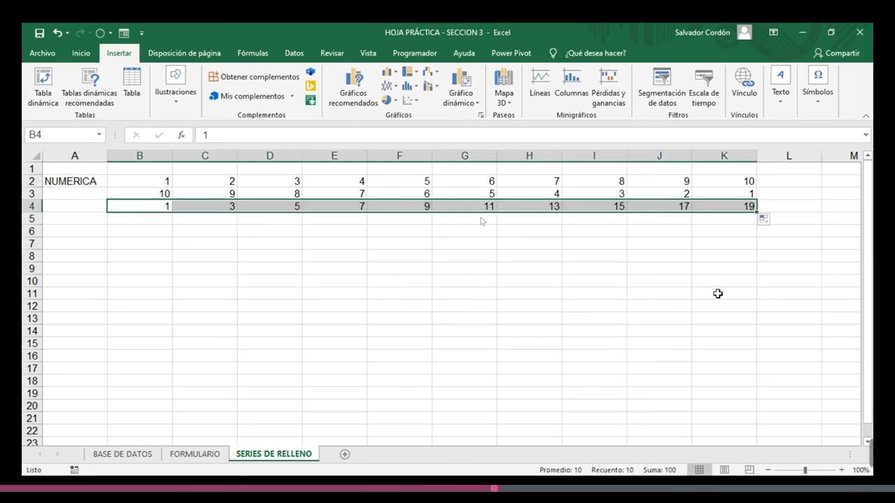
pyautogui.click(131, 219)
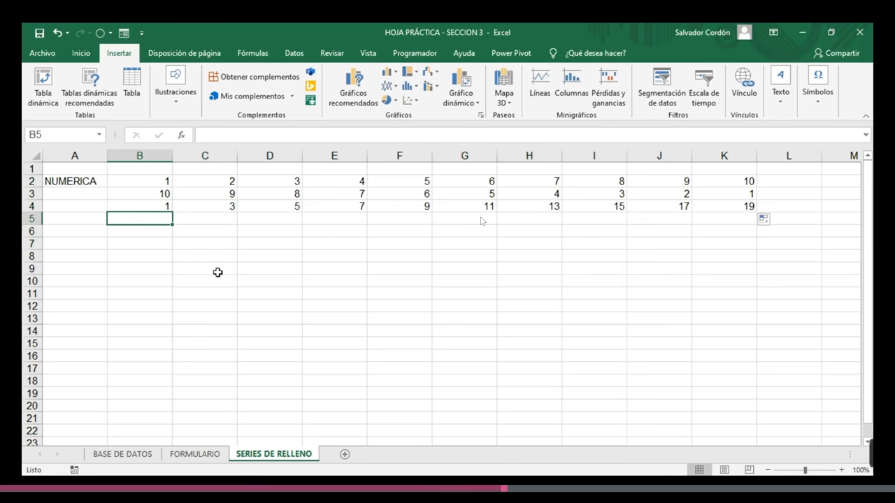
# - Enter 0 and 10 in B5:C5 and fill right to K5, giving 0 through 90
pyautogui.write('0')
pyautogui.press('Tab')
pyautogui.write('10')
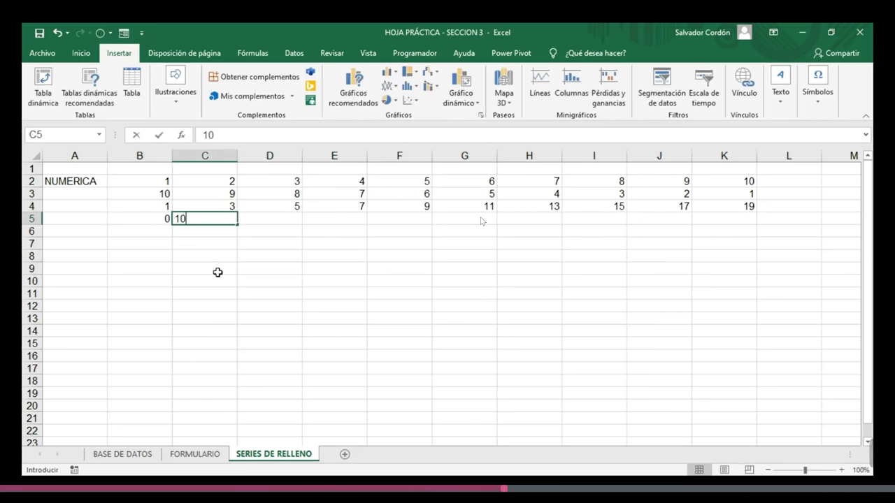
pyautogui.press('Tab')
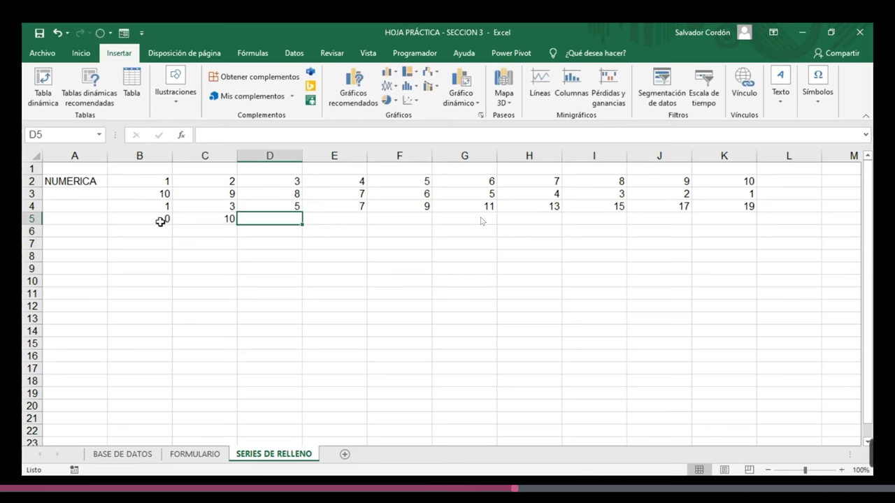
pyautogui.moveTo(160, 221); pyautogui.dragTo(194, 216)
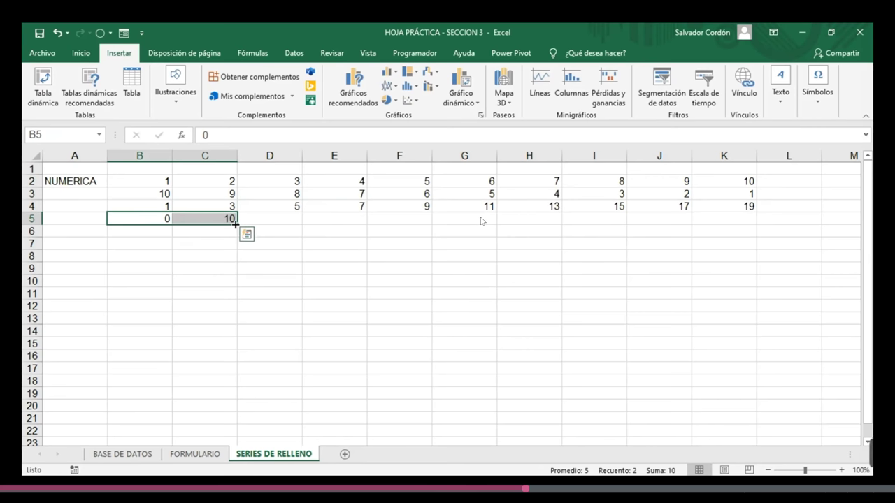
pyautogui.moveTo(236, 224); pyautogui.dragTo(769, 202)
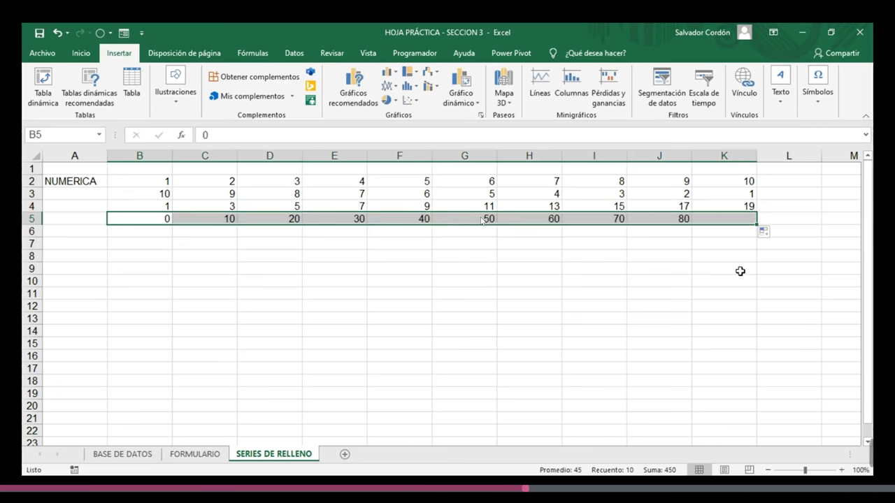
pyautogui.click(722, 284)
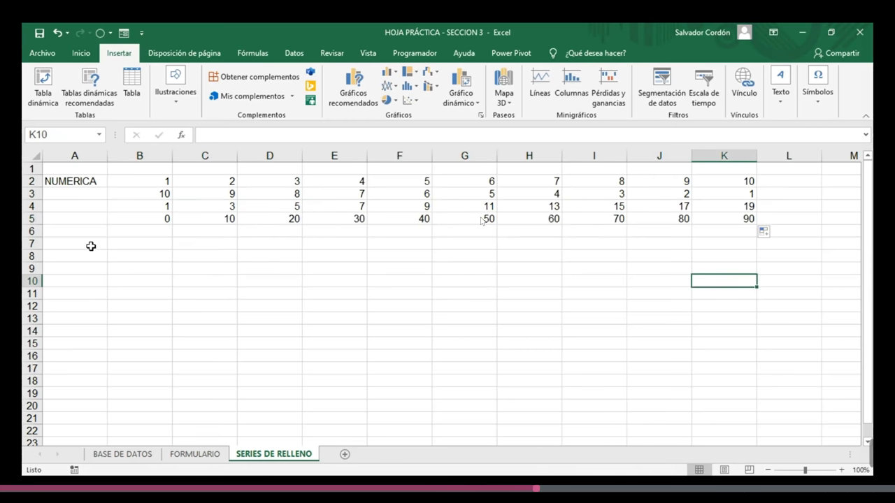
pyautogui.click(86, 244)
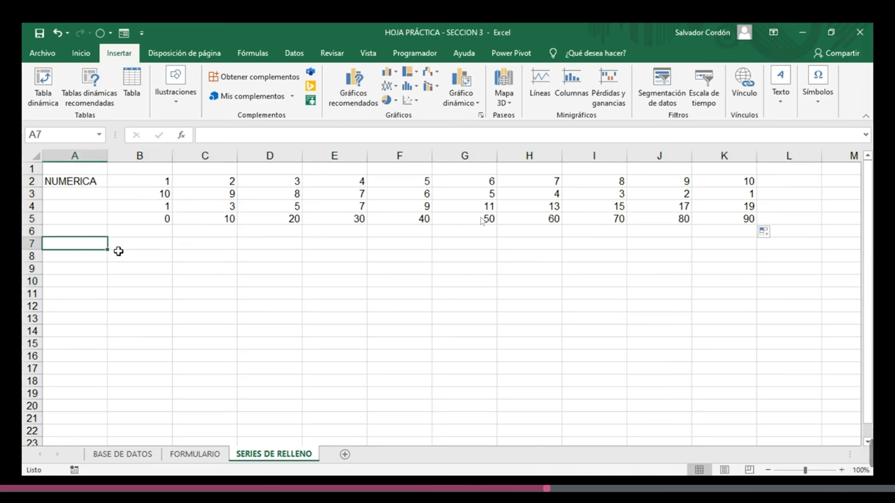
# - Label A7 DIAS and fill row 7 with weekdays from LUNES to DOMINGO
pyautogui.write('d')
pyautogui.press('BackSpace')
pyautogui.write('DIAS')
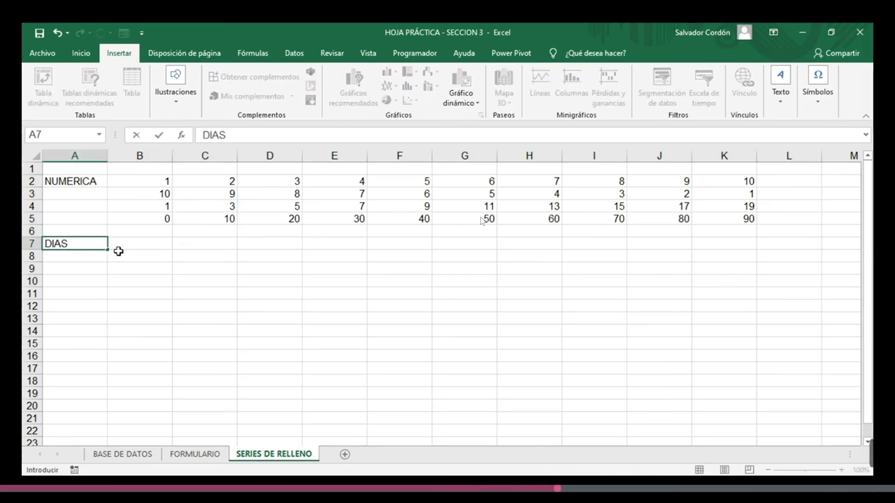
pyautogui.press('Return')
pyautogui.click(118, 247)
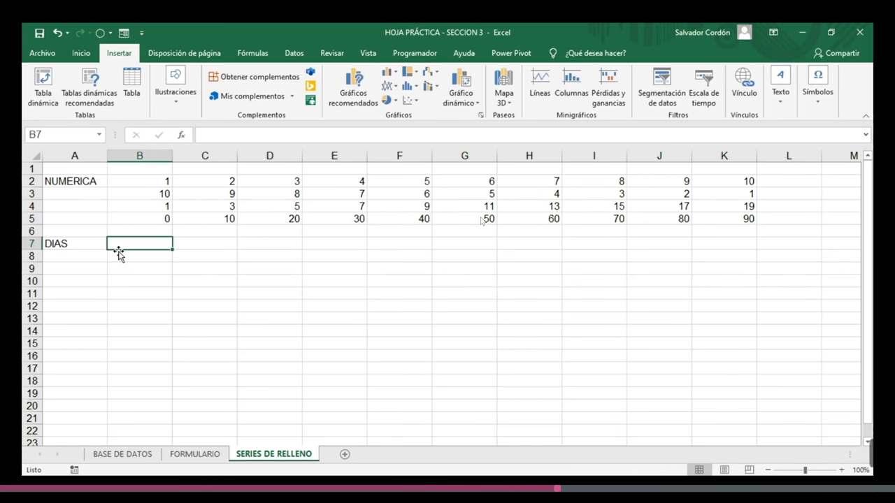
pyautogui.doubleClick(119, 247)
pyautogui.write('LUNES')
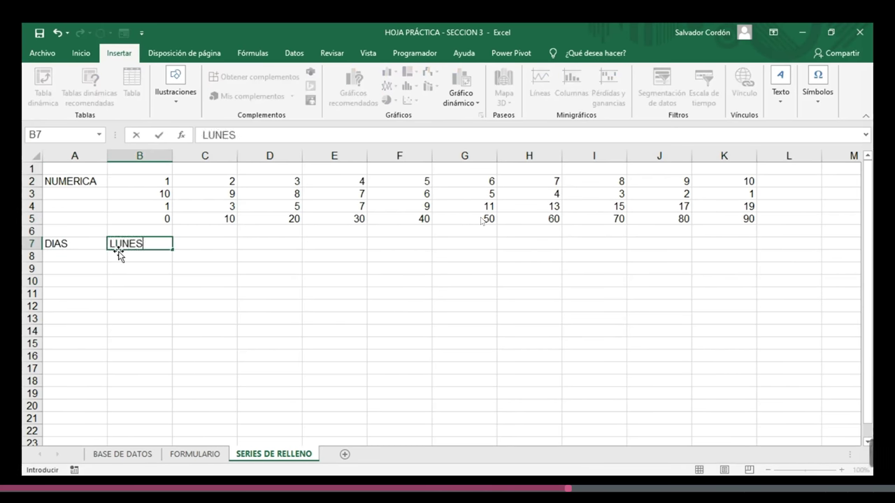
pyautogui.press('Tab')
pyautogui.click(129, 272)
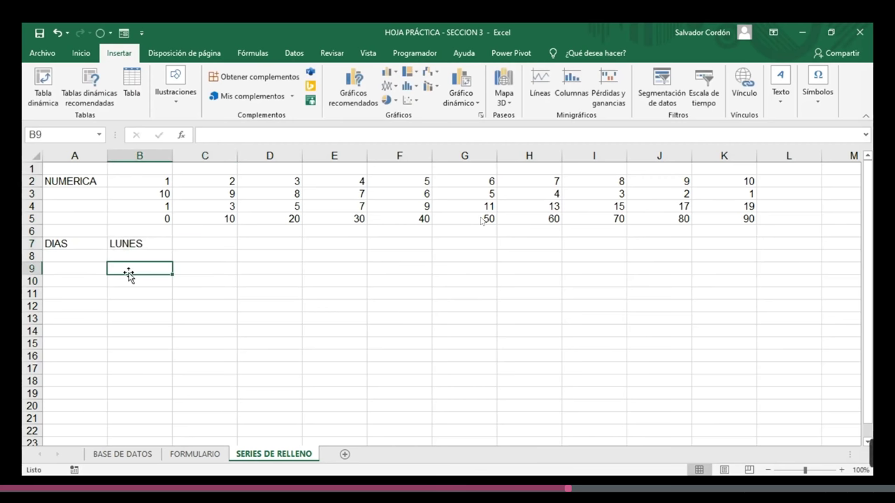
pyautogui.click(140, 243)
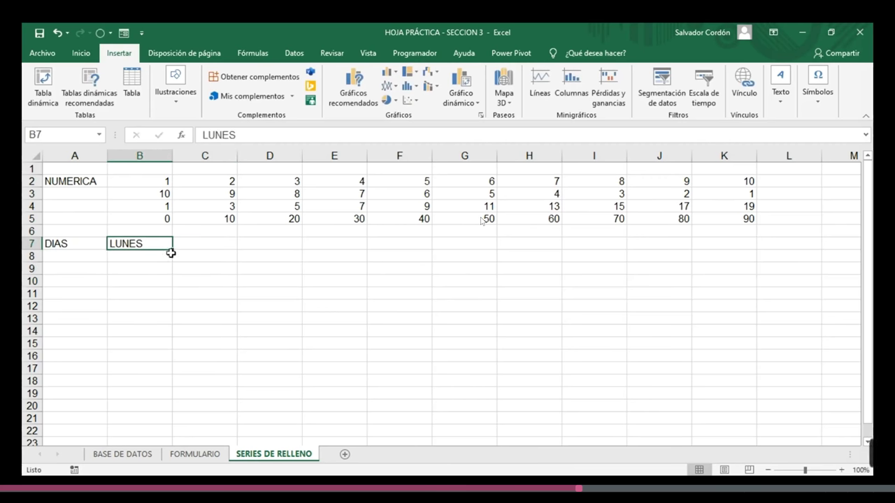
pyautogui.moveTo(171, 250); pyautogui.dragTo(533, 243)
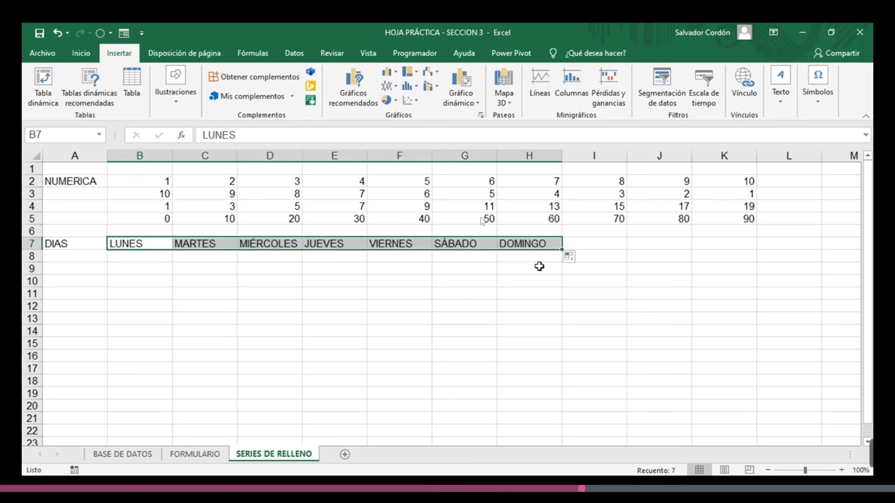
pyautogui.click(509, 272)
# - Enter jueves in B8 and fill the following days across to H8
pyautogui.click(143, 257)
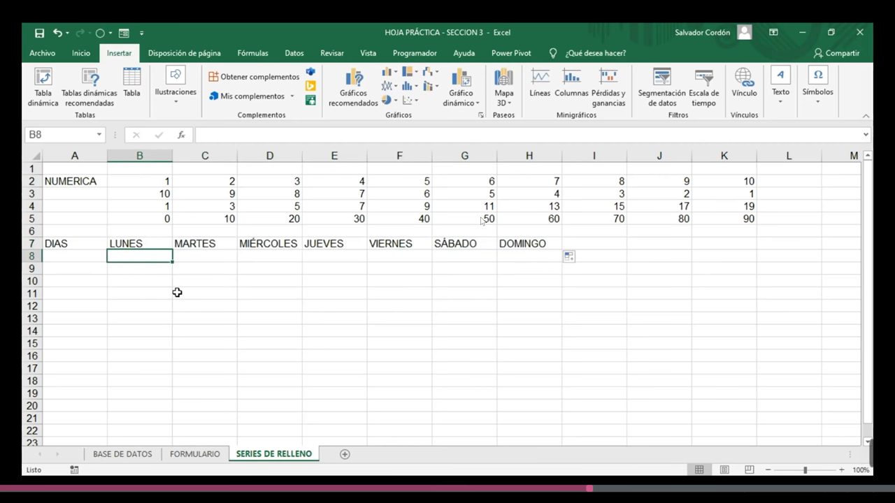
pyautogui.write('jueves')
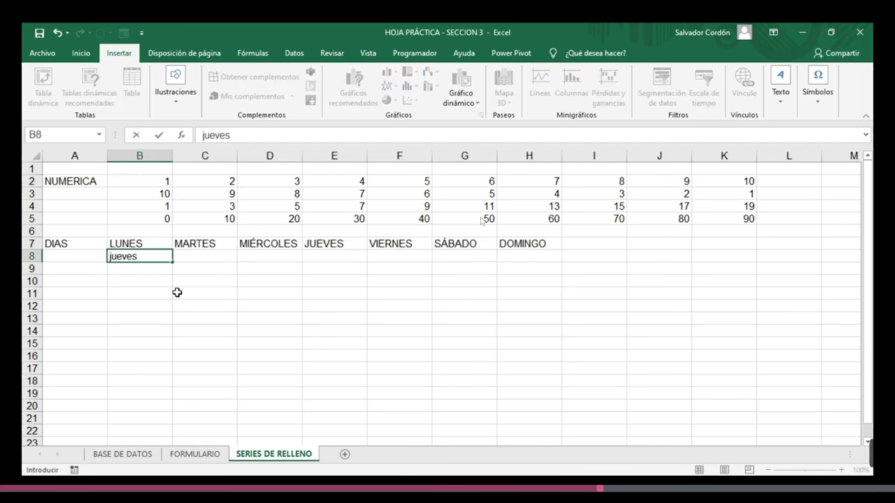
pyautogui.press('Return')
pyautogui.click(163, 255)
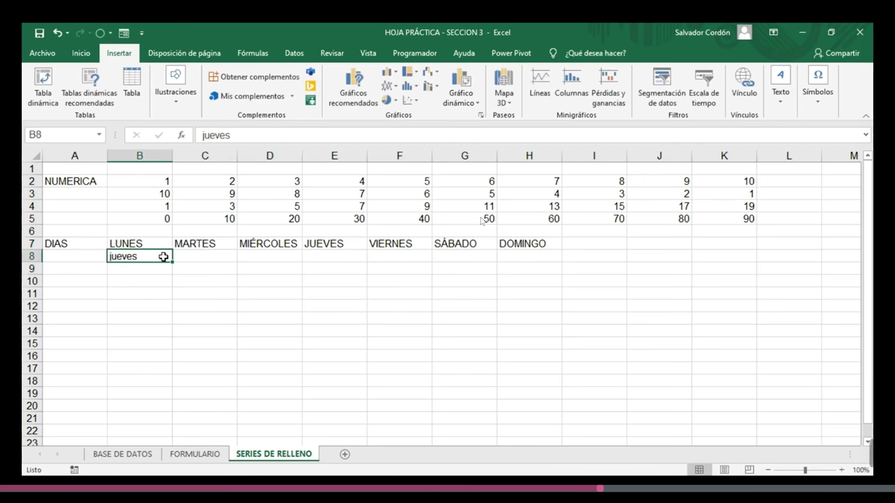
pyautogui.moveTo(173, 263); pyautogui.dragTo(552, 264)
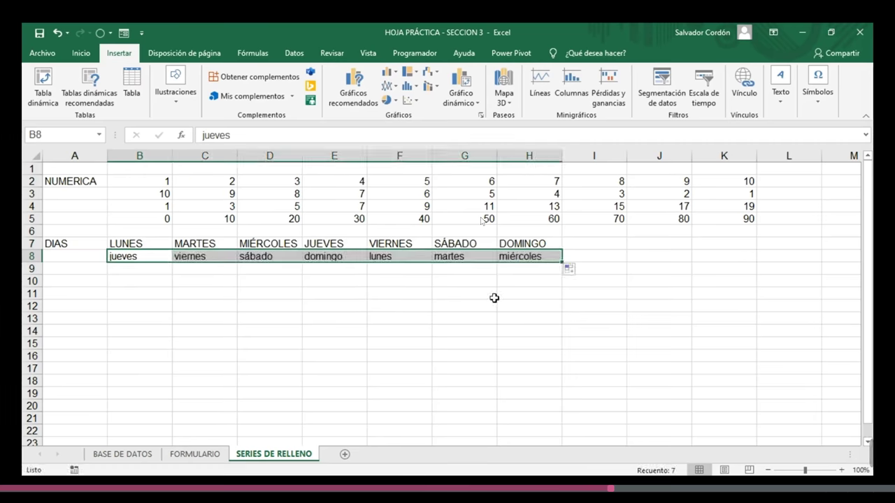
# - Enter LUNES and MIERCOLES in B9:C9 and fill every second day to H9
pyautogui.press('Down')
pyautogui.write('IU')
pyautogui.press('BackSpace')
pyautogui.press('BackSpace')
pyautogui.write('LUNES')
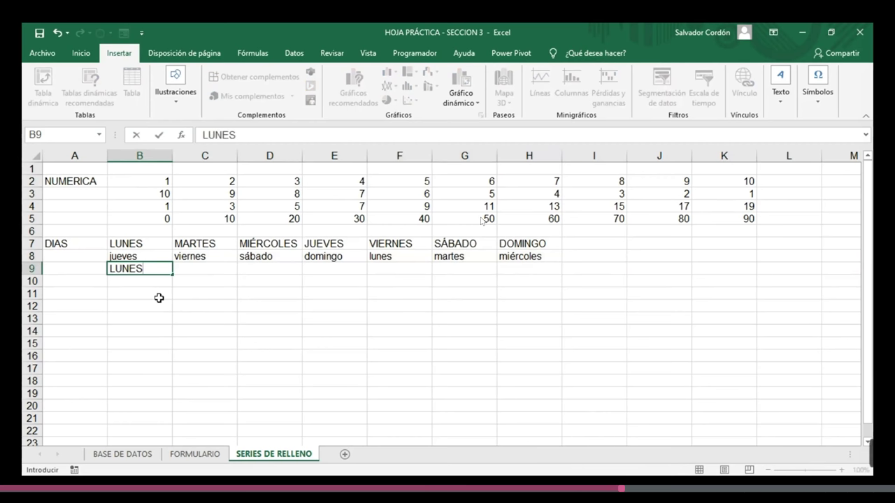
pyautogui.press('Tab')
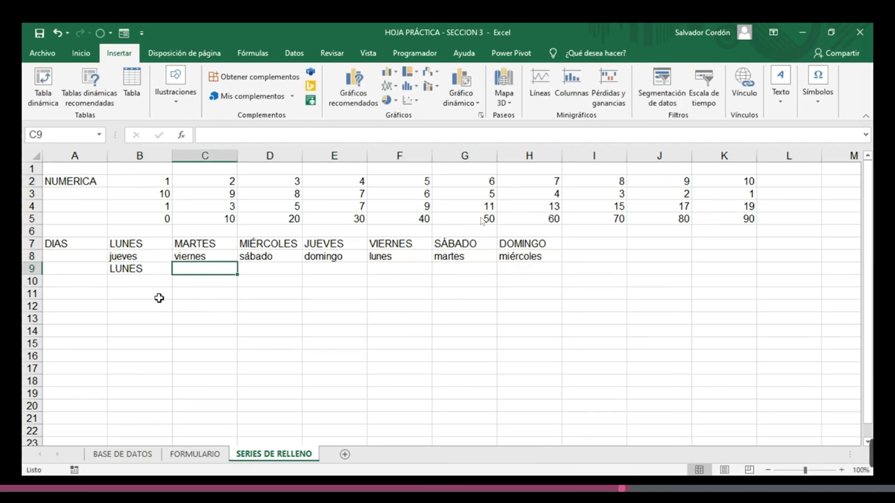
pyautogui.write('MIEC')
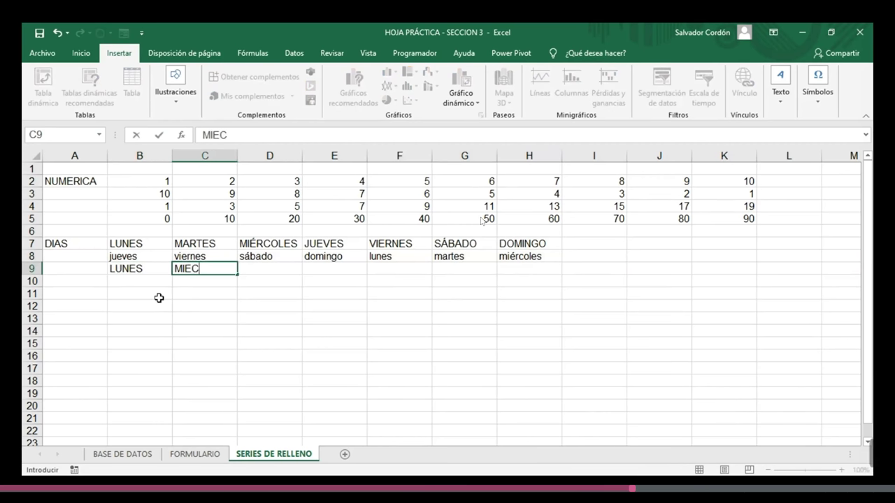
pyautogui.press('BackSpace')
pyautogui.write('RCOLES')
pyautogui.press('Return')
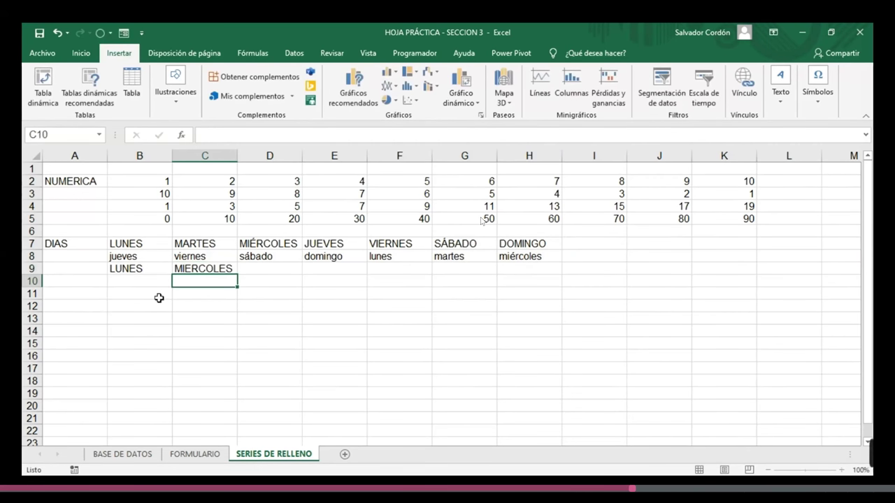
pyautogui.moveTo(172, 269); pyautogui.dragTo(584, 280)
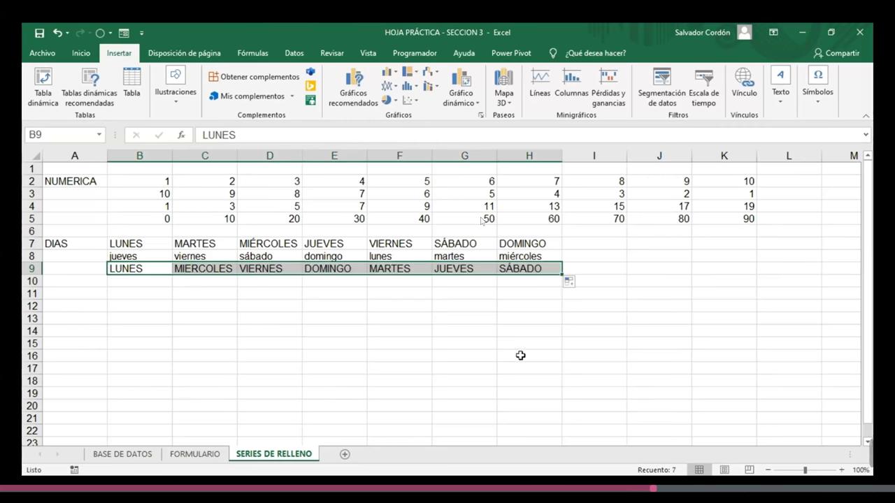
pyautogui.click(359, 333)
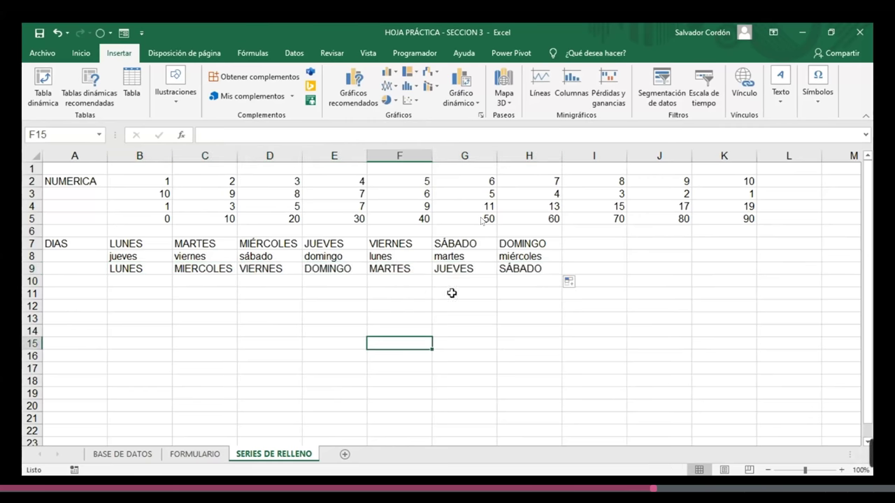
pyautogui.click(88, 294)
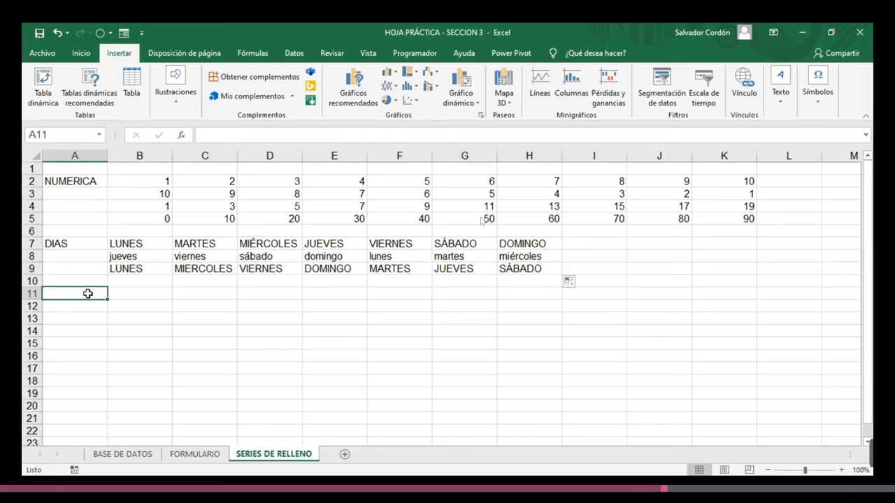
# - Label A11 MESES and fill row 11 with months from Enero to Diciembre
pyautogui.write('mese')
pyautogui.press('BackSpace')
pyautogui.press('BackSpace')
pyautogui.press('BackSpace')
pyautogui.press('BackSpace')
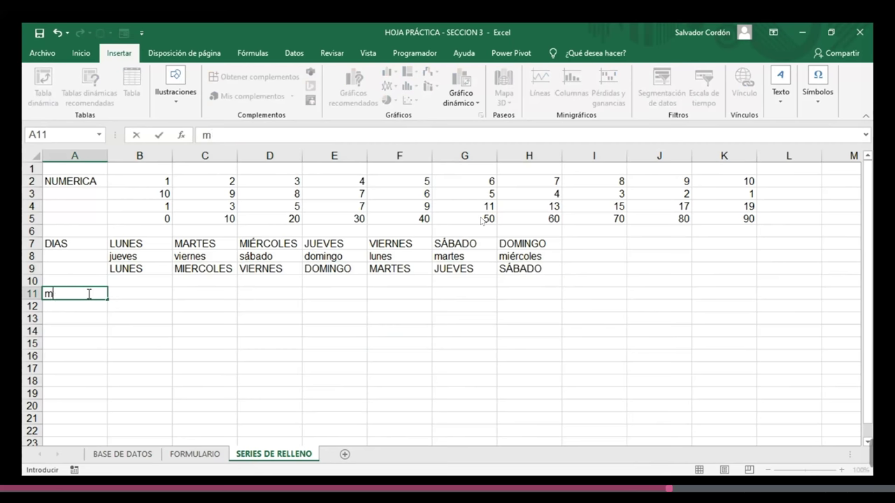
pyautogui.write('MESES')
pyautogui.click(126, 293)
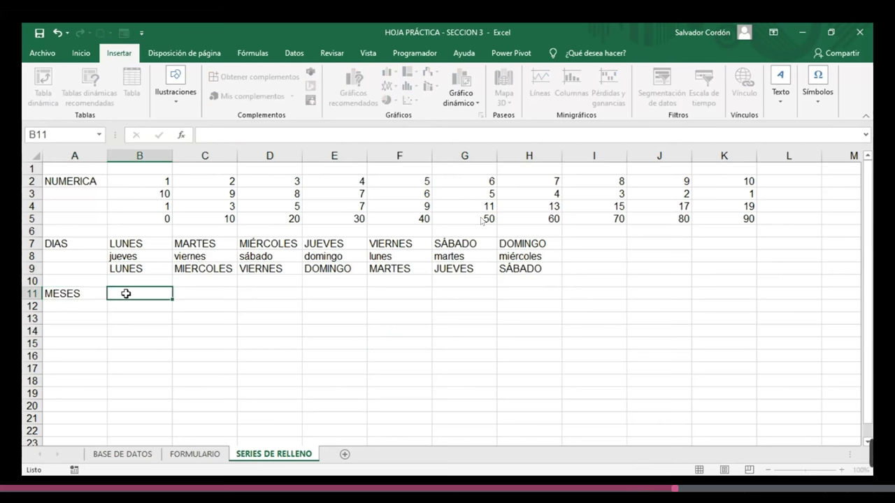
pyautogui.write('eNERO')
pyautogui.press('Return')
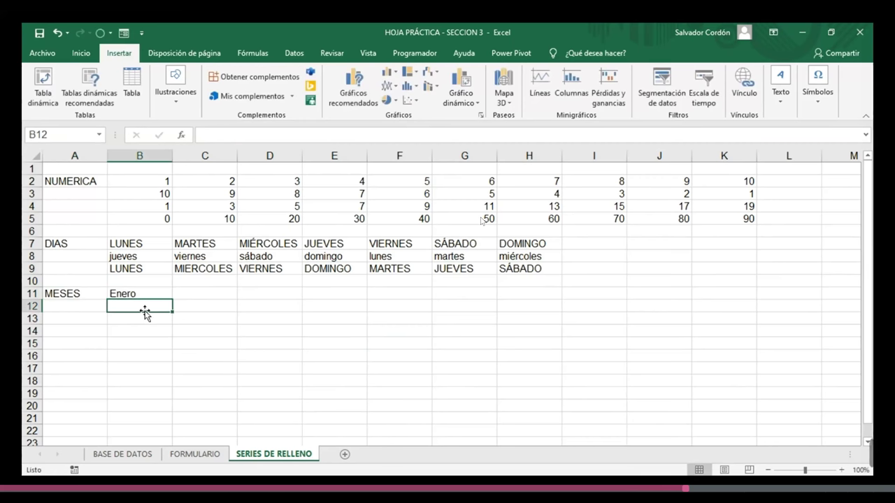
pyautogui.click(139, 295)
pyautogui.moveTo(173, 299); pyautogui.dragTo(855, 293)
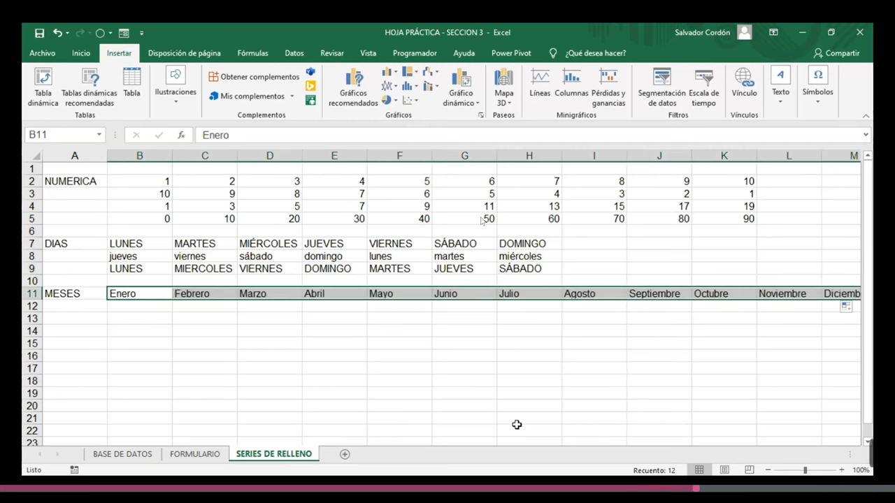
# - Fill row 12 counting down from DICIEMBRE, NOVIEMBRE to ENERO, and autofit column E
pyautogui.scroll(-1, 426, 334)
pyautogui.press('Down')
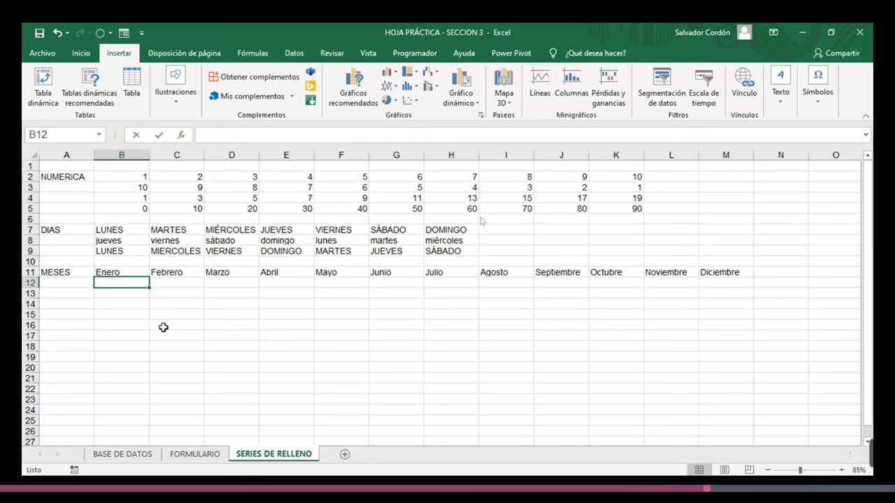
pyautogui.write('DICIEMBRE')
pyautogui.click(162, 327)
pyautogui.click(137, 284)
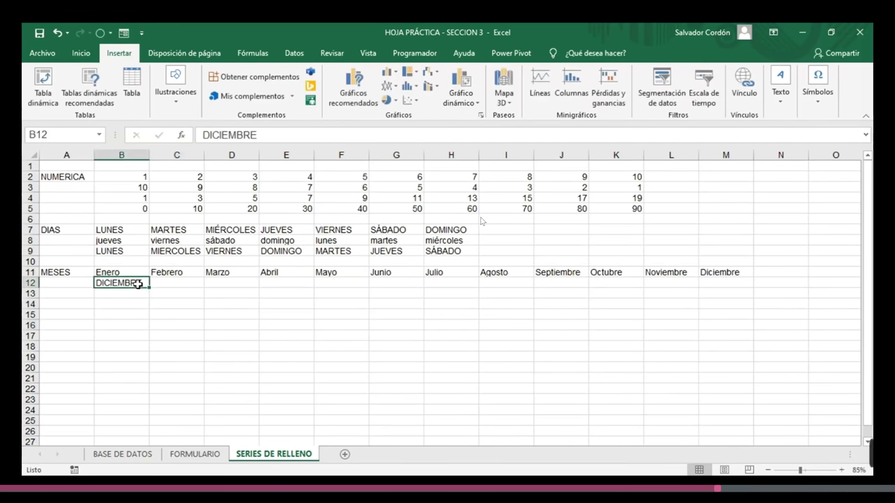
pyautogui.moveTo(149, 287); pyautogui.dragTo(238, 282)
pyautogui.press('Delete')
pyautogui.click(160, 283)
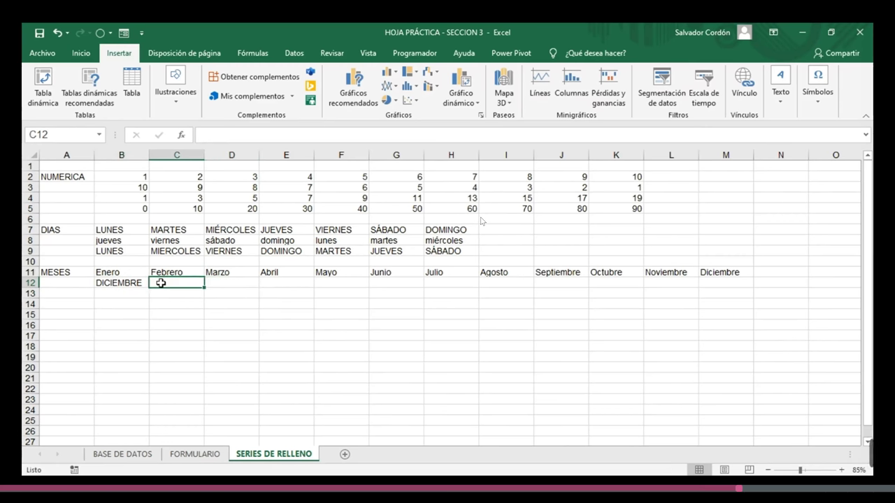
pyautogui.write('NO')
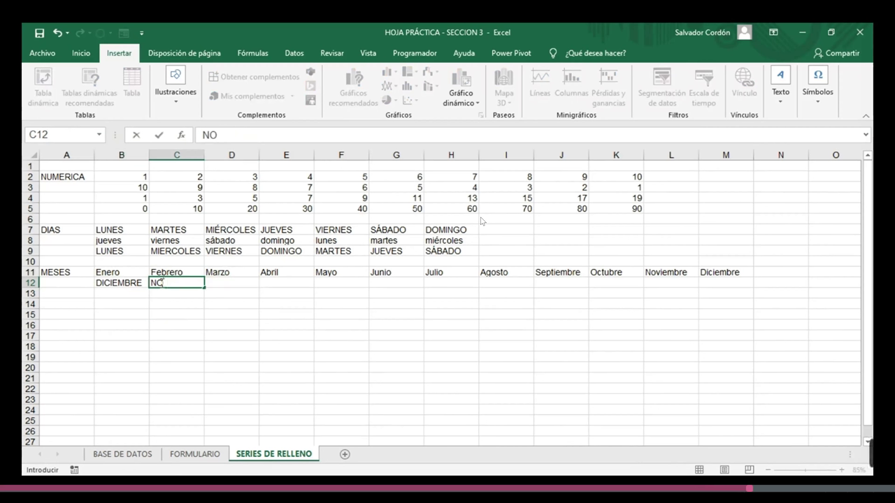
pyautogui.write('VIEMBRE')
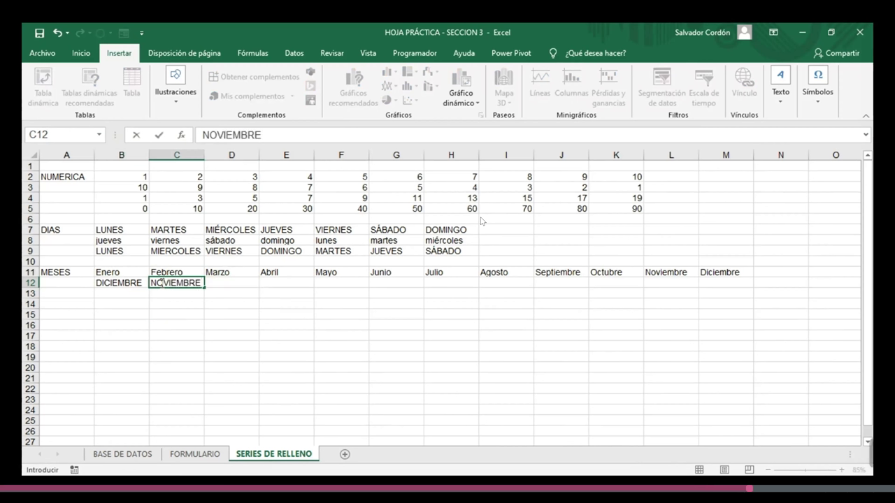
pyautogui.moveTo(119, 283); pyautogui.dragTo(737, 291)
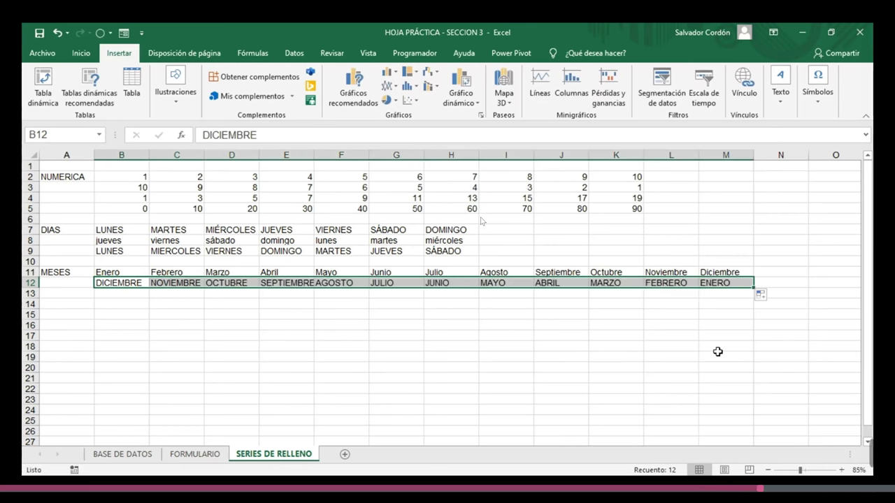
pyautogui.doubleClick(318, 151)
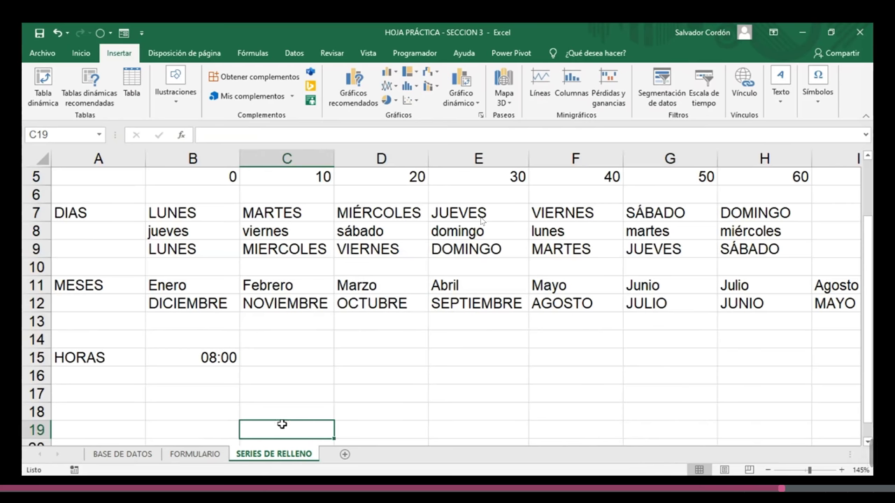
# - Fill hourly times from 08:00 to 12:00 in row 15, then clear everything after 08:00
pyautogui.click(233, 362)
pyautogui.moveTo(237, 367); pyautogui.dragTo(615, 357)
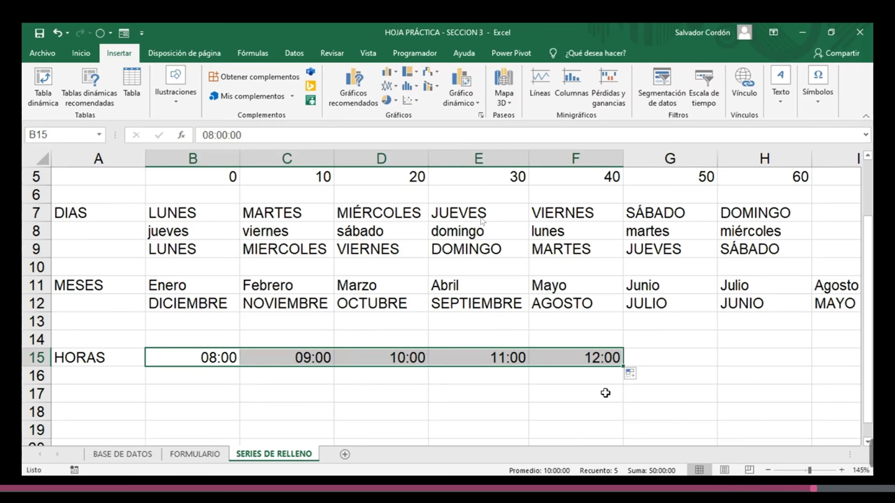
pyautogui.click(245, 358)
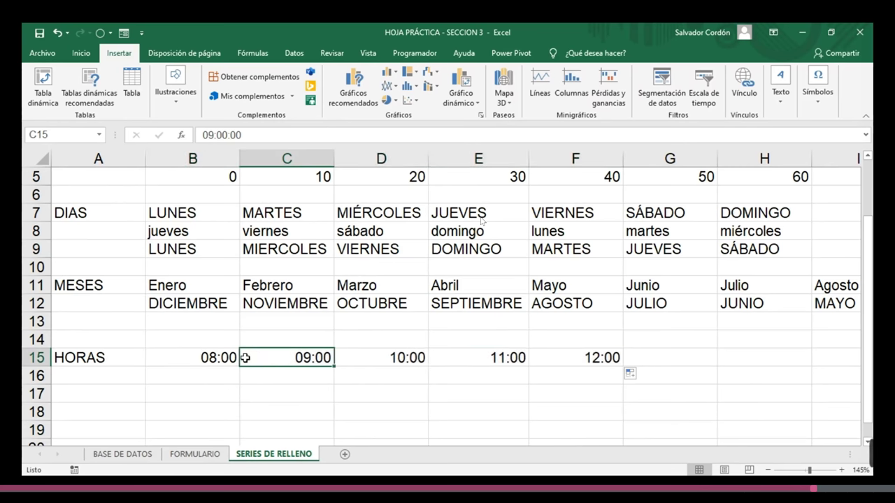
pyautogui.moveTo(246, 358); pyautogui.dragTo(581, 357)
pyautogui.press('Delete')
# - Enter 8:05 in C15 and fill five-minute steps up to 08:25
pyautogui.click(309, 359)
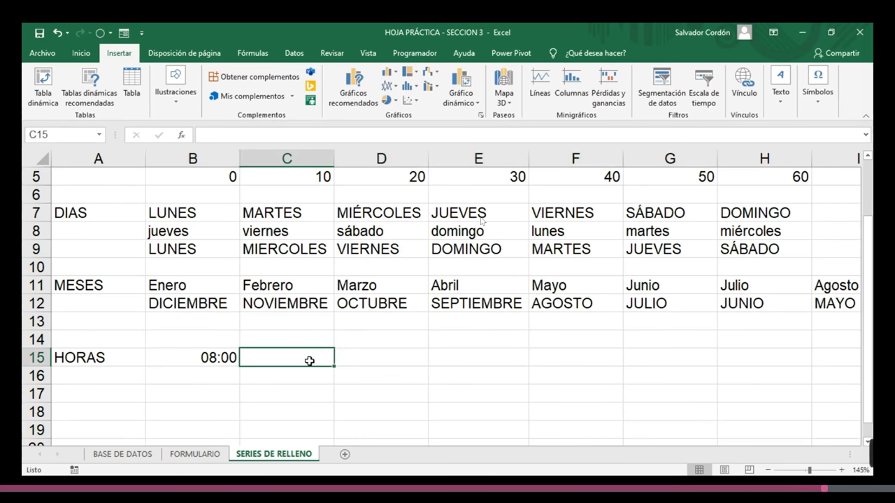
pyautogui.write('8:05')
pyautogui.press('Return')
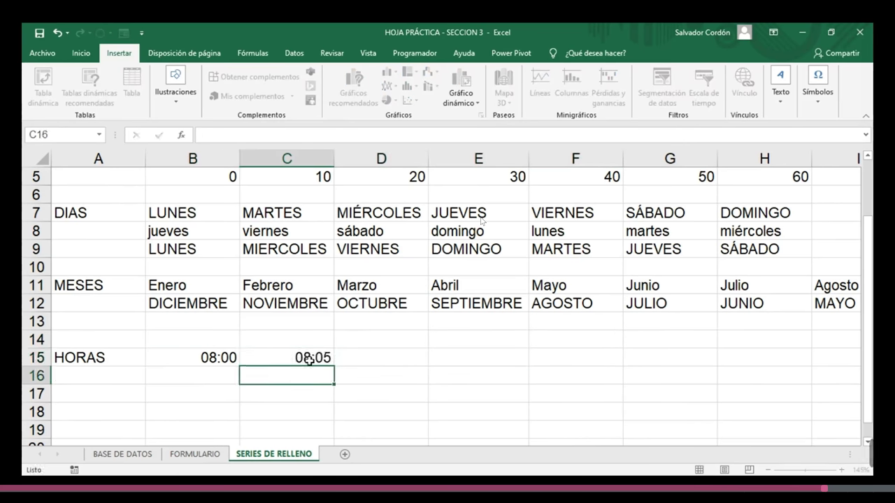
pyautogui.moveTo(221, 352); pyautogui.dragTo(692, 392)
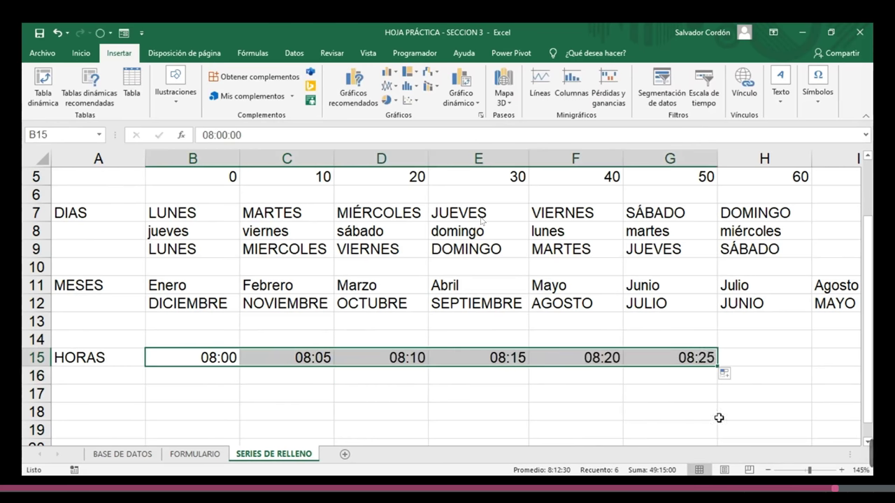
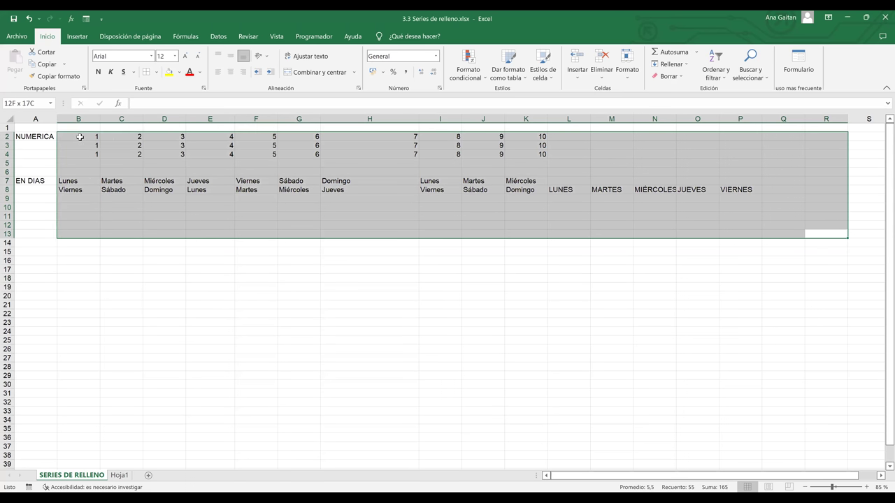
# - Clear the example values in B2:R13 and shorten the A7 label from EN DIAS to DIAS
pyautogui.press('Delete')
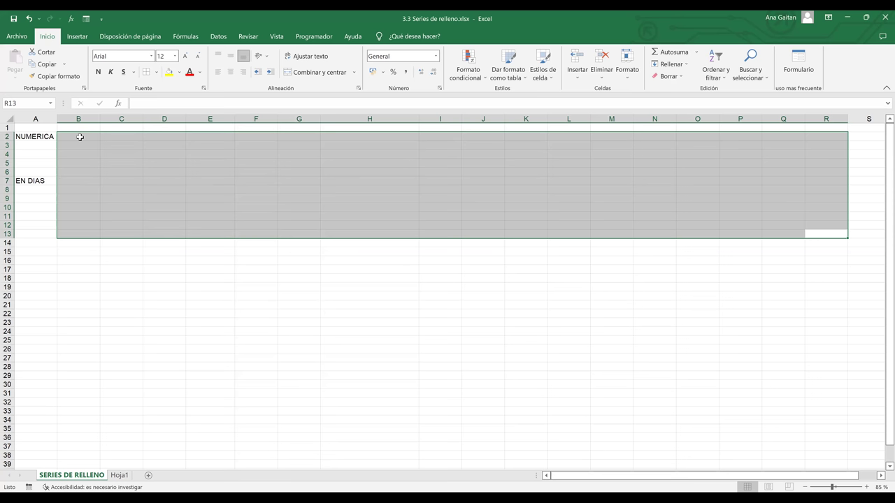
pyautogui.doubleClick(27, 180)
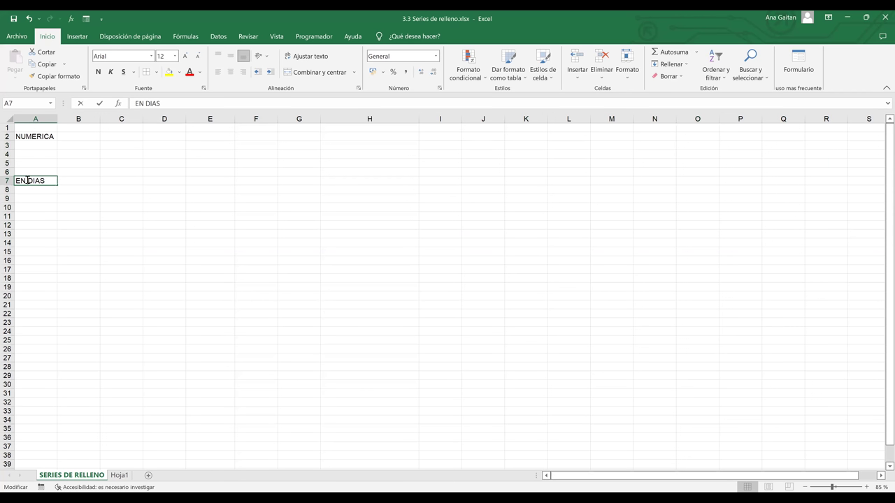
pyautogui.press('BackSpace')
pyautogui.press('BackSpace')
pyautogui.press('BackSpace')
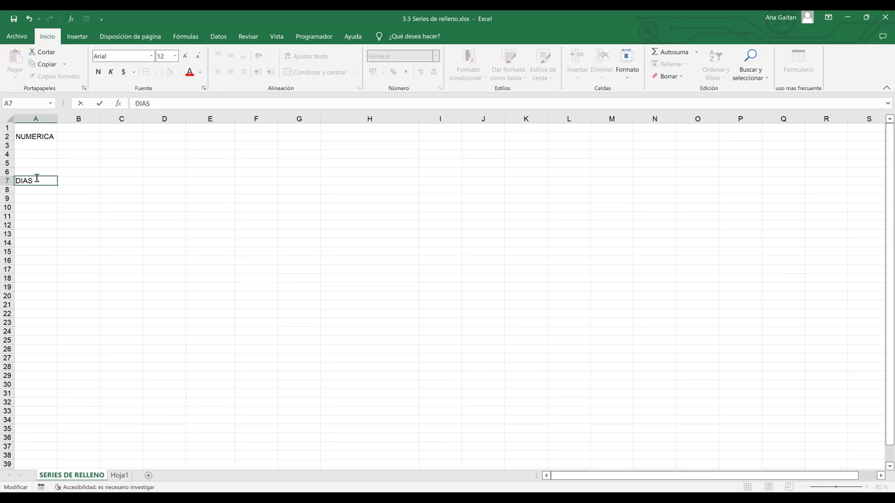
pyautogui.click(132, 219)
pyautogui.click(293, 215)
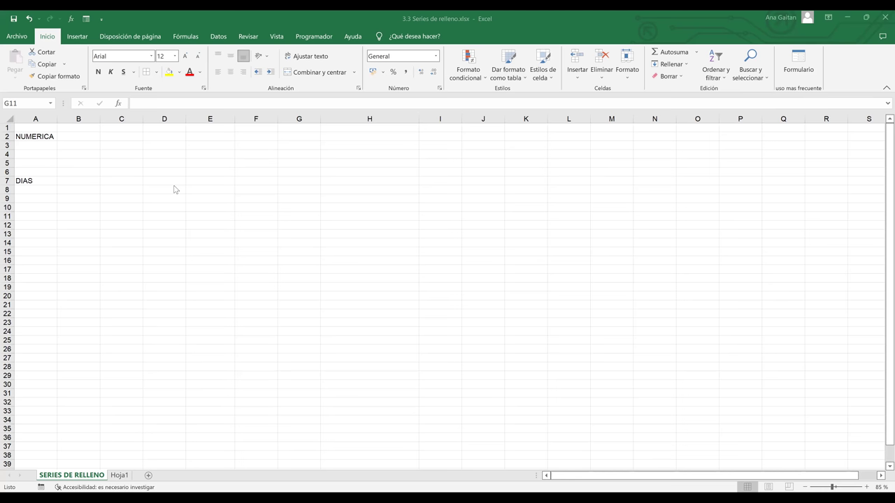
# - Enter 1 in B2 and 2 in C2 beside NUMERICA, then select both starting values
pyautogui.keyDown('ctrl'); pyautogui.scroll(6, 223, 208); pyautogui.keyUp('ctrl')
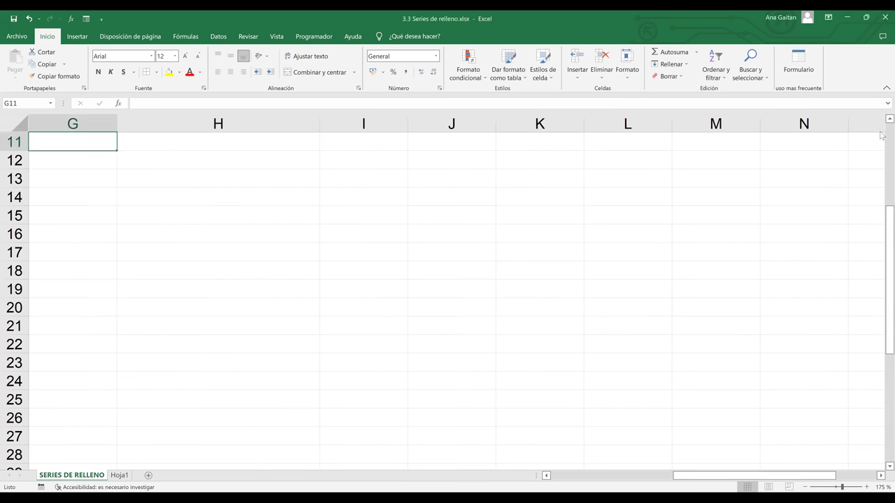
pyautogui.scroll(4, 880, 131)
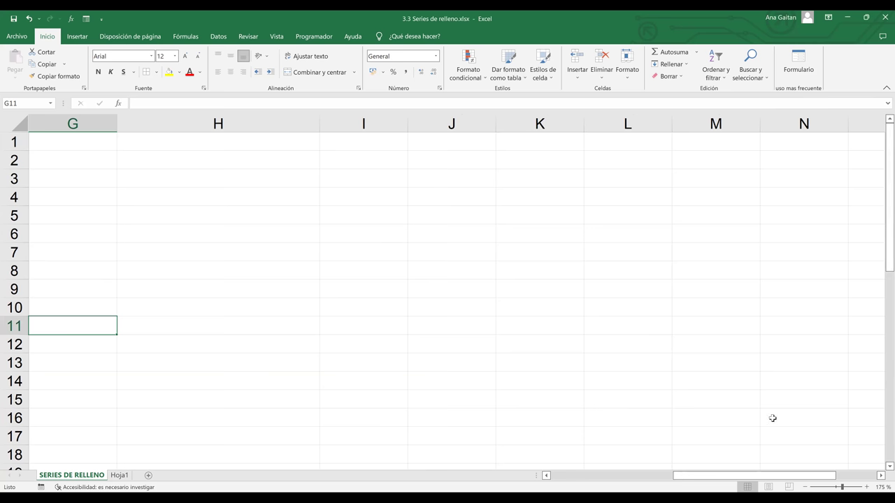
pyautogui.moveTo(747, 481); pyautogui.dragTo(595, 483)
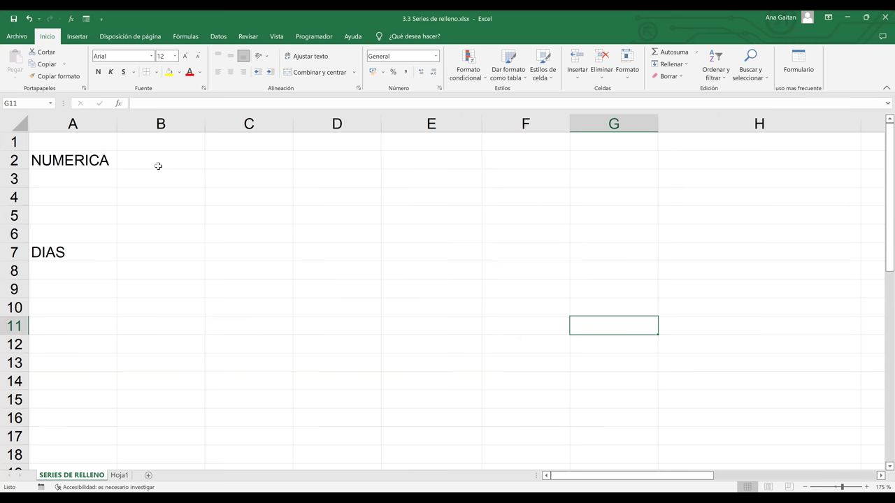
pyautogui.click(158, 166)
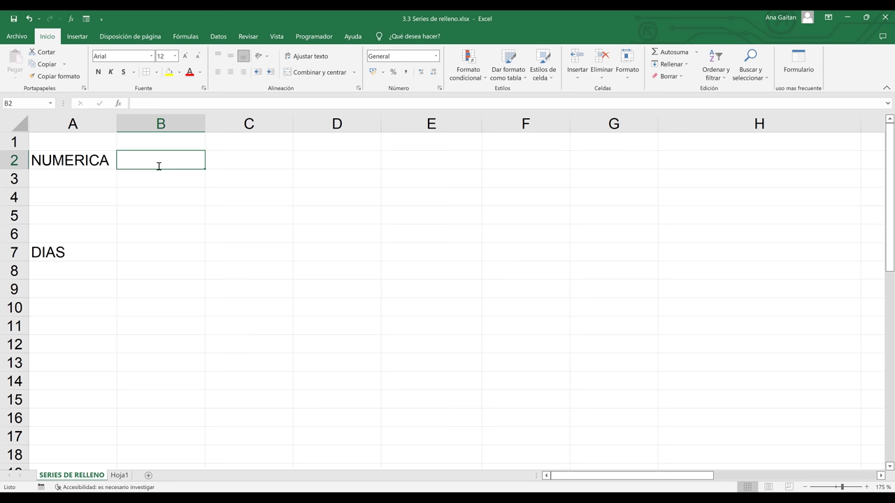
pyautogui.write('1')
pyautogui.press('Return')
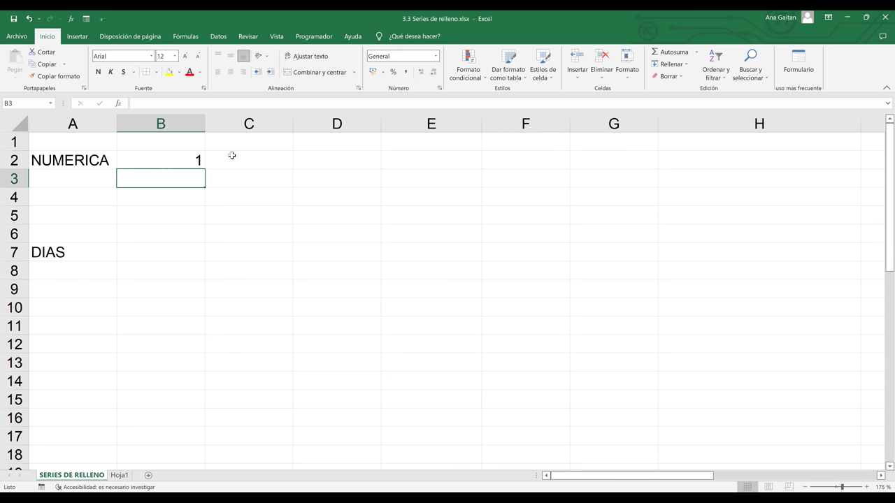
pyautogui.click(232, 155)
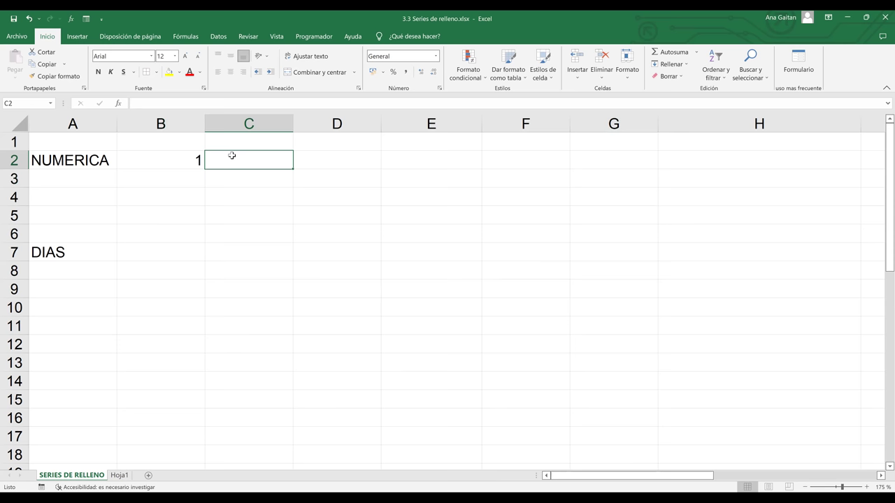
pyautogui.write('2')
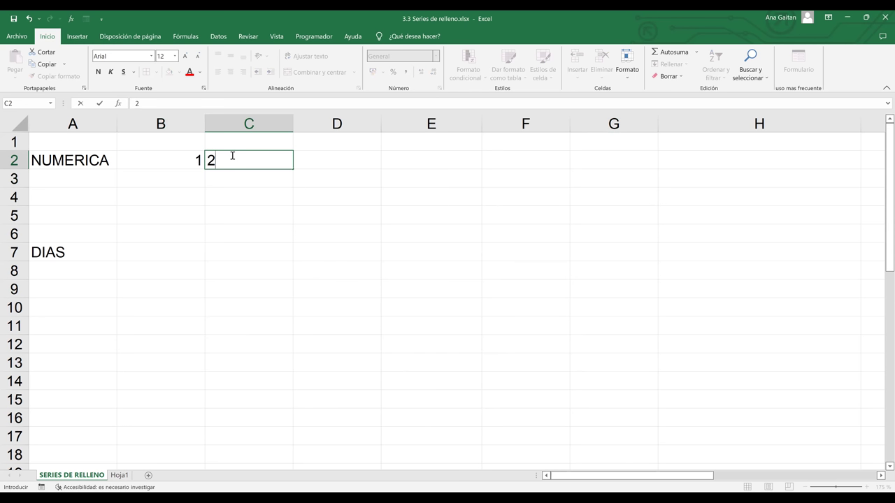
pyautogui.click(360, 187)
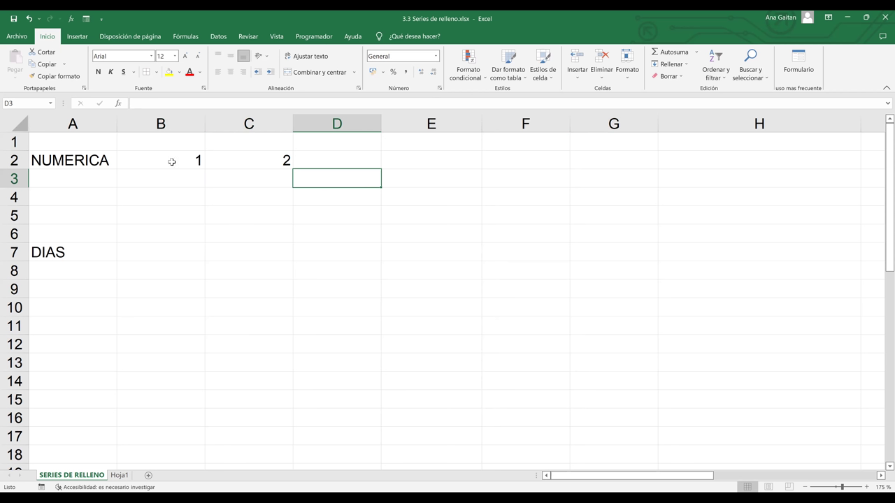
pyautogui.moveTo(172, 161); pyautogui.dragTo(242, 160)
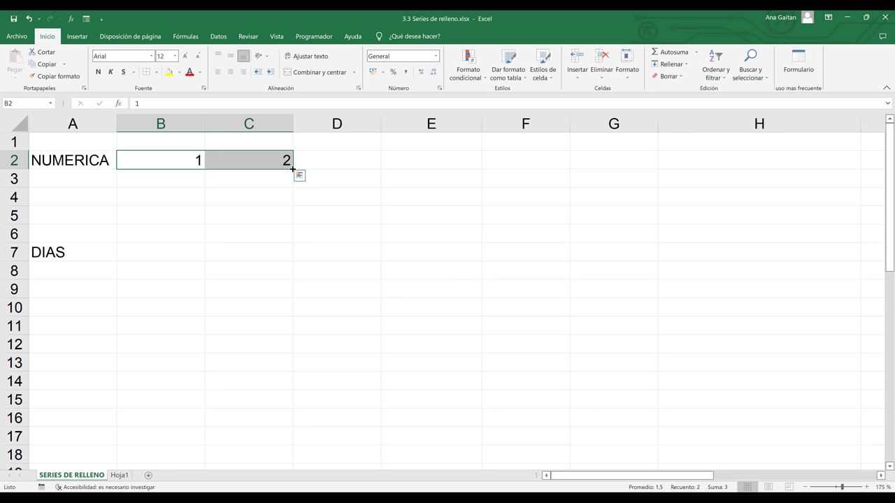
# - Extend the 1, 2 pattern from B2:C2 across to G2 so the count continues 3 to 6
pyautogui.moveTo(293, 169); pyautogui.dragTo(293, 169)
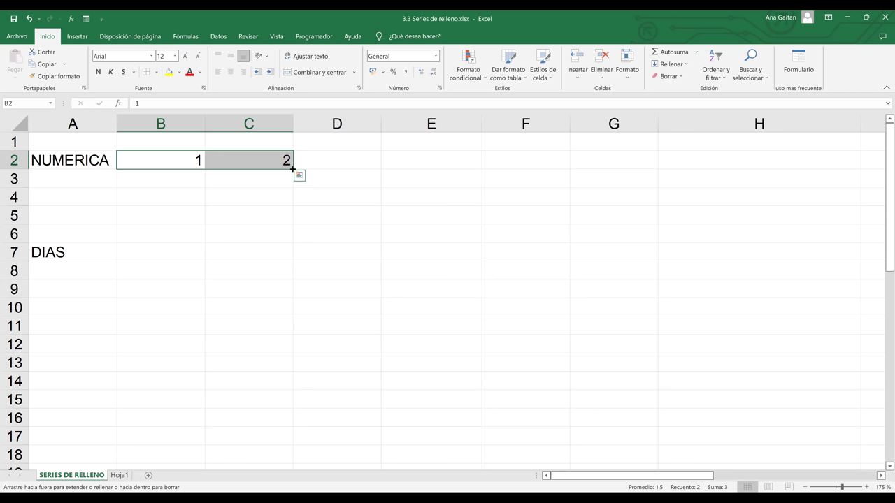
pyautogui.moveTo(293, 169); pyautogui.dragTo(624, 157)
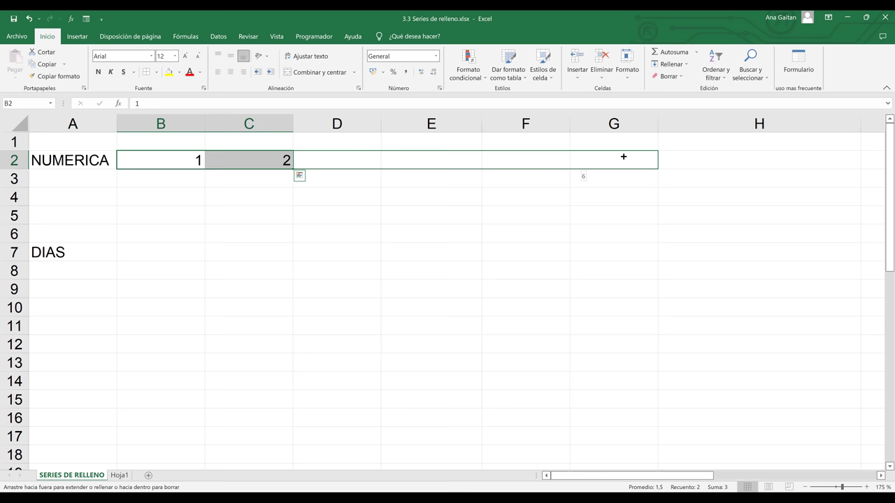
pyautogui.moveTo(623, 156); pyautogui.dragTo(622, 155)
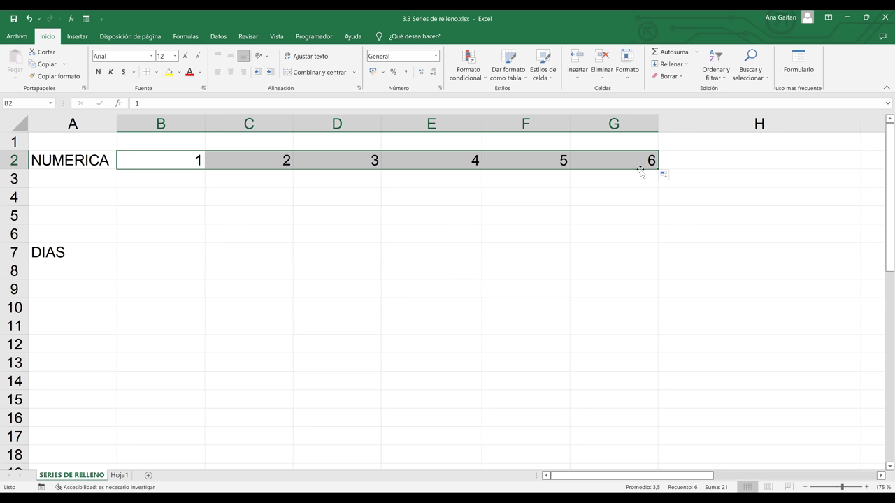
pyautogui.click(237, 181)
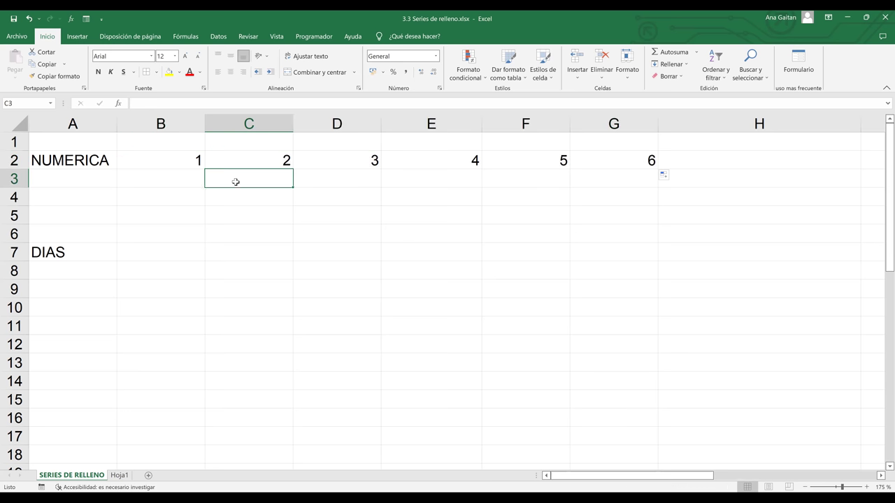
# - Clear the values 2 through 6 from C2:G2, leaving only the 1 in B2 selected
pyautogui.click(168, 179)
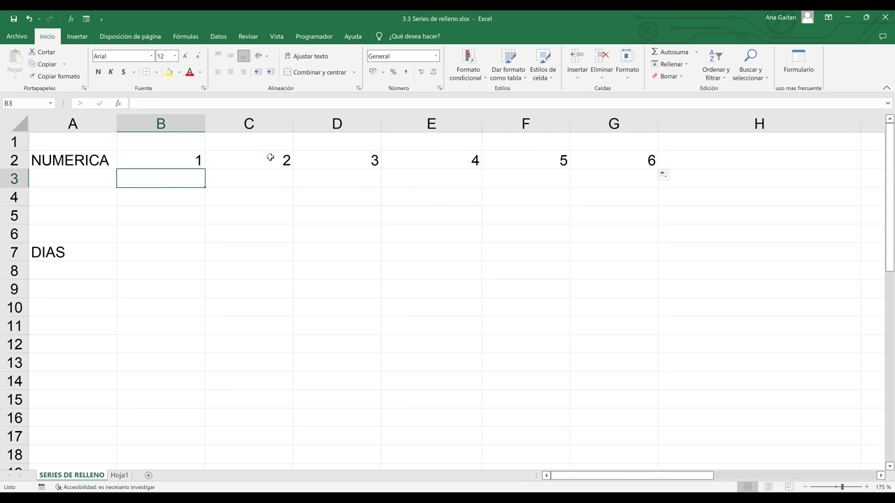
pyautogui.click(238, 162)
pyautogui.moveTo(243, 162); pyautogui.dragTo(629, 159)
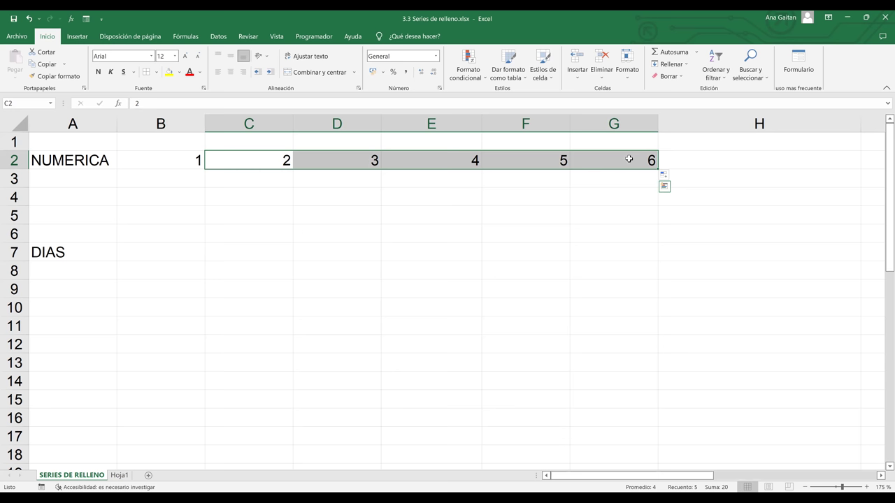
pyautogui.press('Delete')
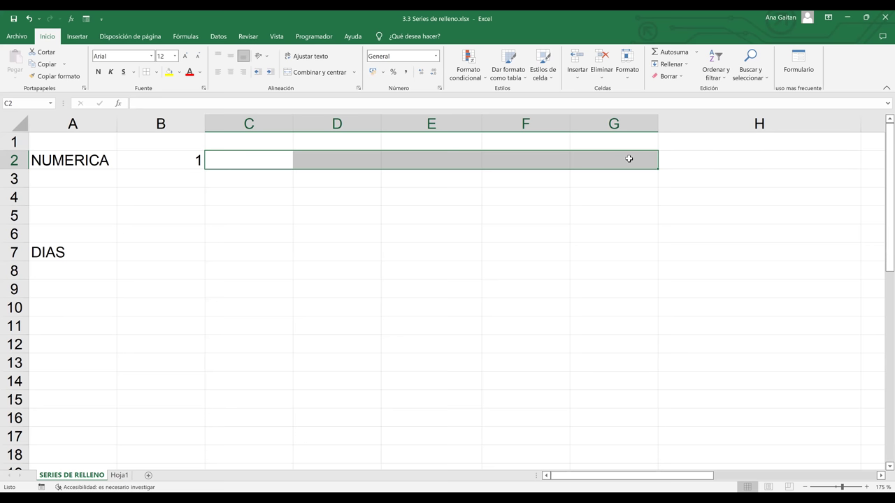
pyautogui.click(246, 162)
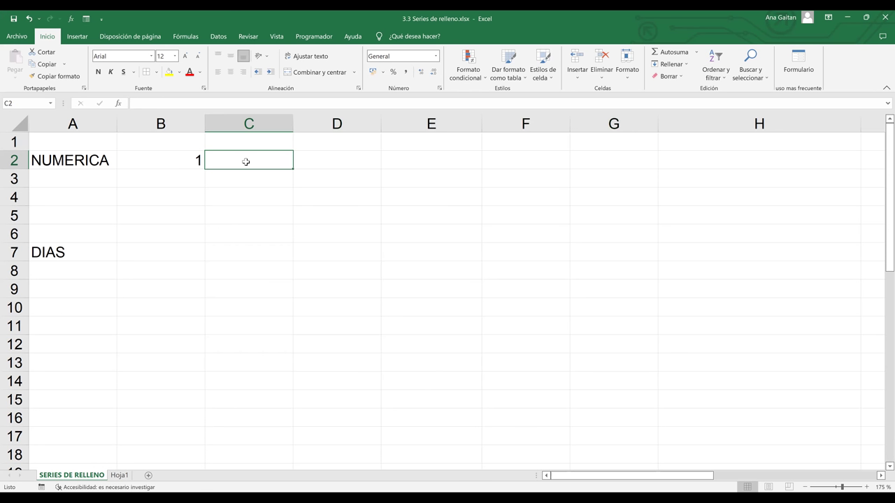
pyautogui.click(195, 160)
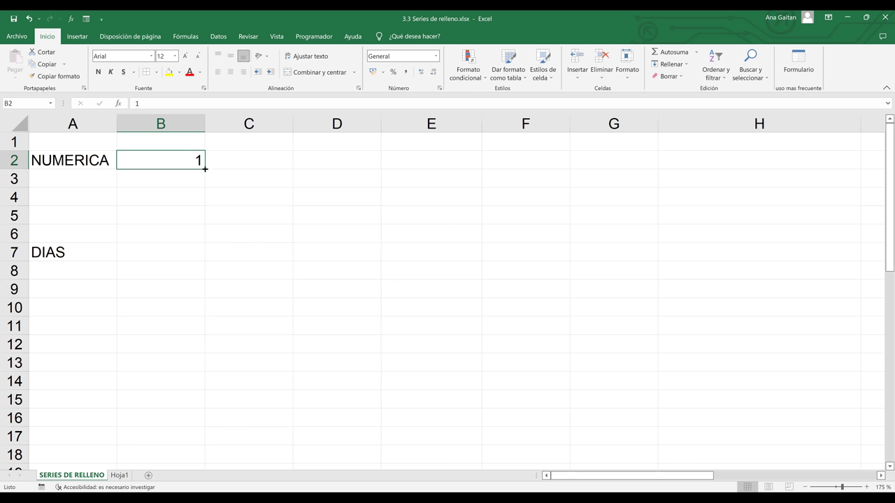
# - Copy the single 1 from B2 into every cell through G2
pyautogui.moveTo(205, 169); pyautogui.dragTo(620, 158)
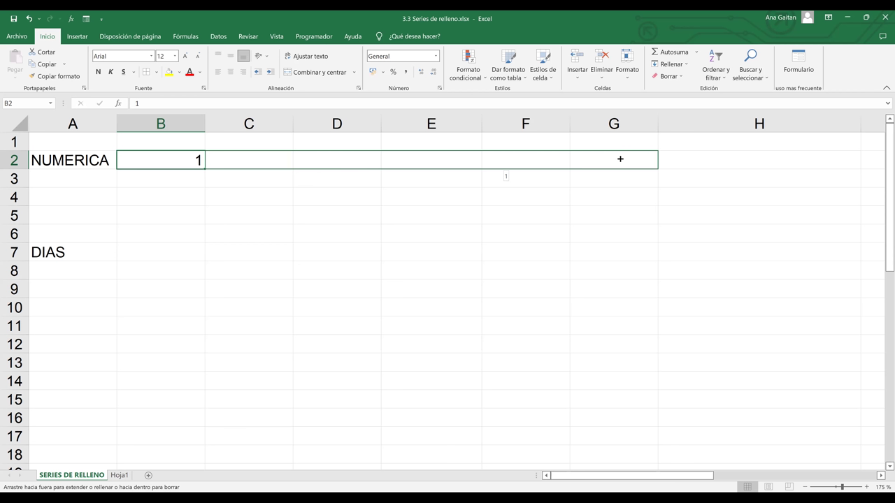
pyautogui.moveTo(620, 159); pyautogui.dragTo(620, 158)
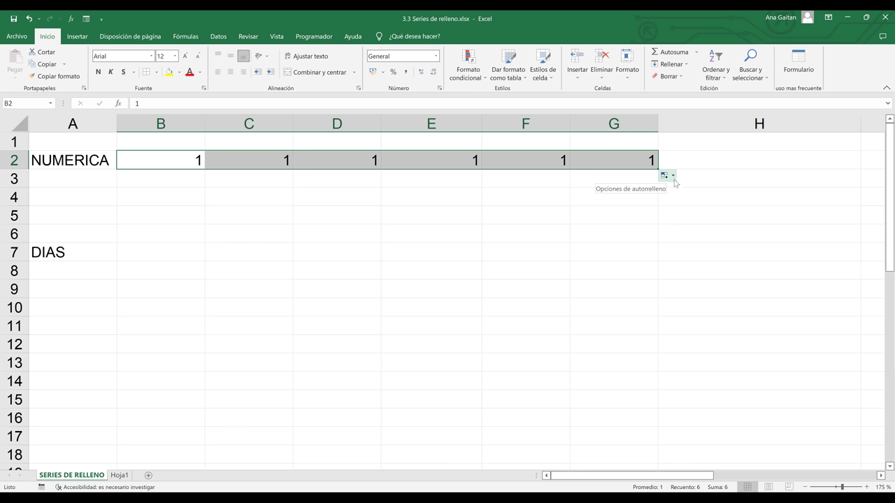
# - Use the Auto Fill Options to turn the copied 1s into a series 1 to 6 (Serie de relleno)
pyautogui.click(674, 177)
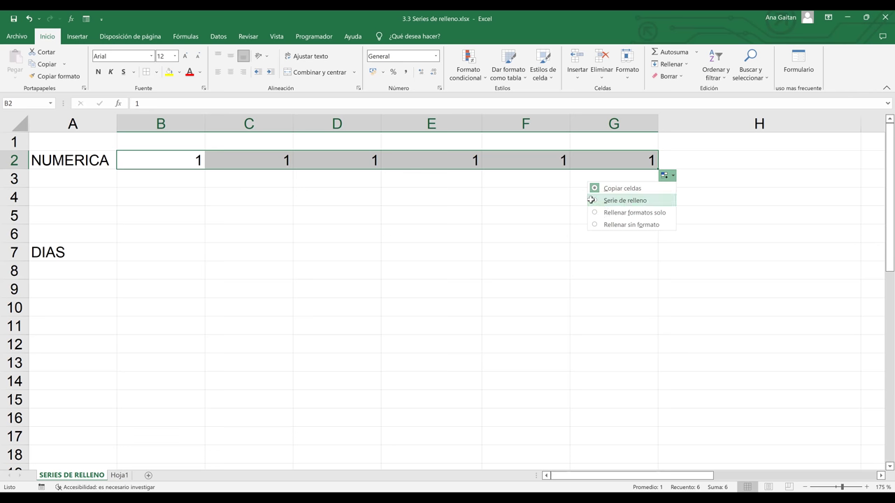
pyautogui.press('Escape')
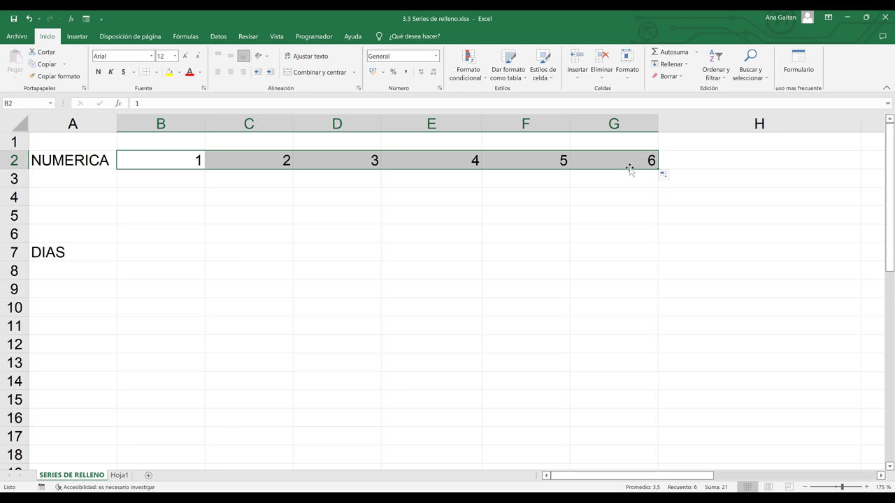
pyautogui.click(653, 199)
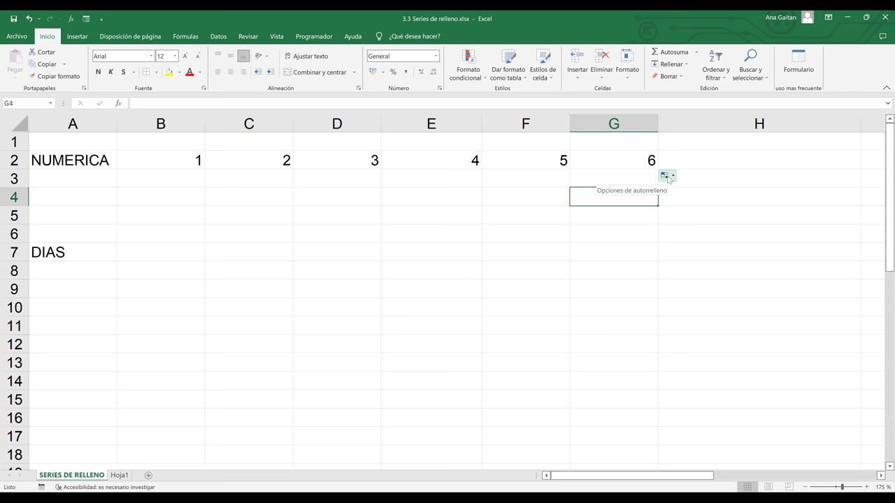
# - Copy the 1 from B2 across row 2 to G2 again
pyautogui.click(188, 164)
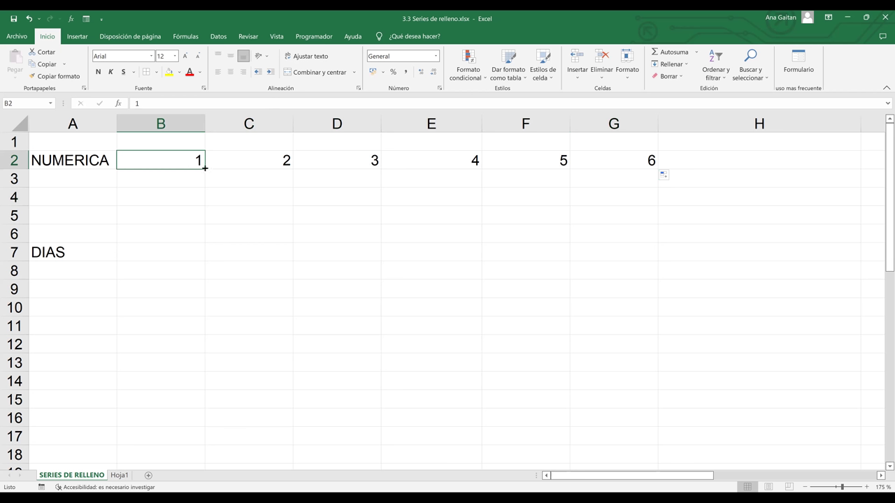
pyautogui.moveTo(205, 168); pyautogui.dragTo(452, 146)
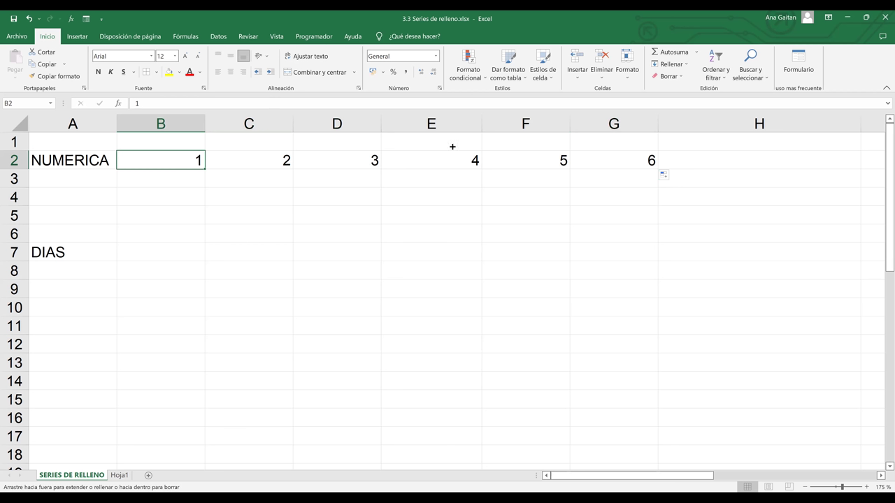
pyautogui.moveTo(646, 142); pyautogui.dragTo(646, 142)
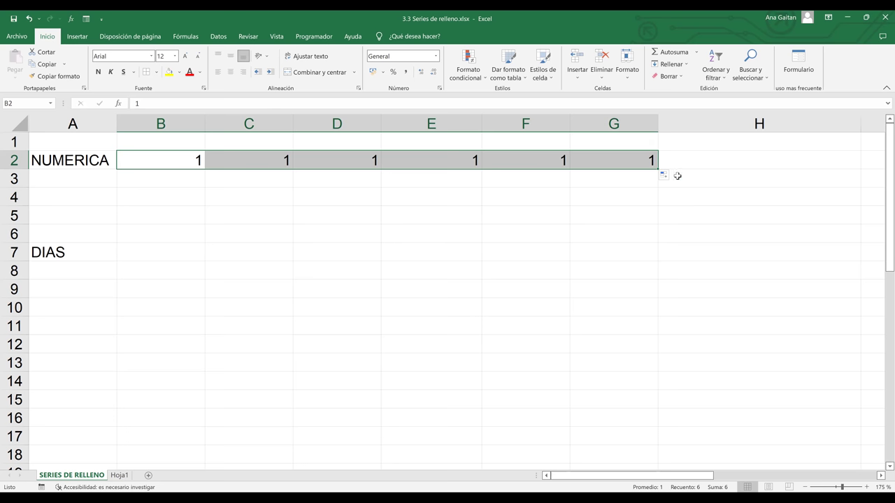
pyautogui.click(677, 176)
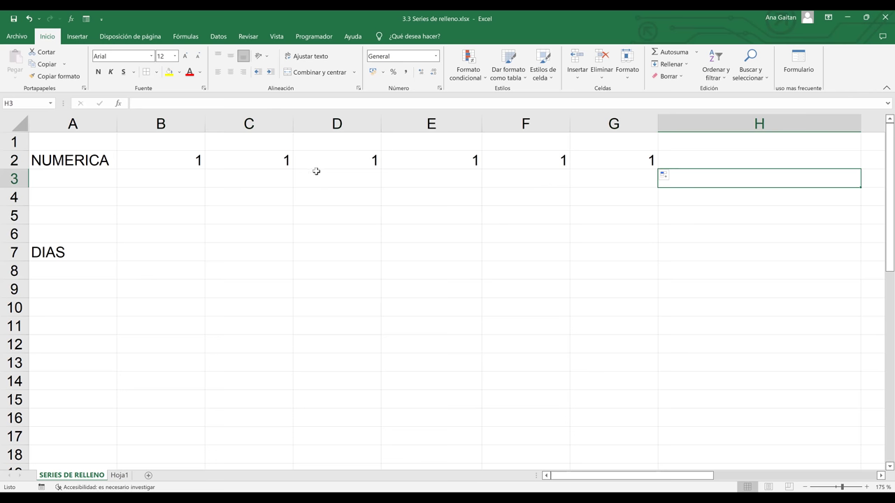
# - Clear the extra 1s from C2:H2, leaving only the 1 in B2
pyautogui.click(238, 163)
pyautogui.moveTo(239, 163); pyautogui.dragTo(623, 172)
pyautogui.click(623, 248)
pyautogui.moveTo(281, 151); pyautogui.dragTo(674, 157)
pyautogui.press('Delete')
pyautogui.click(334, 201)
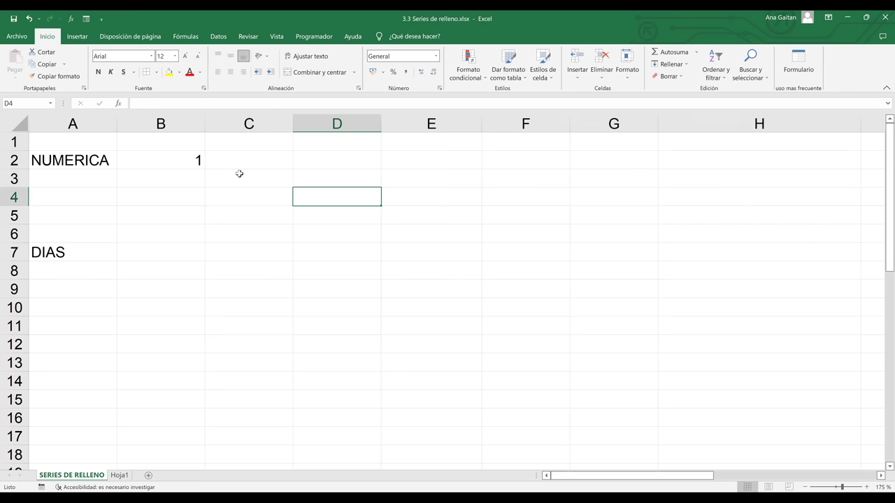
# - Enter 2 in C2 and fill B2:C2 across to G2 so row 2 counts 1 to 6
pyautogui.click(243, 162)
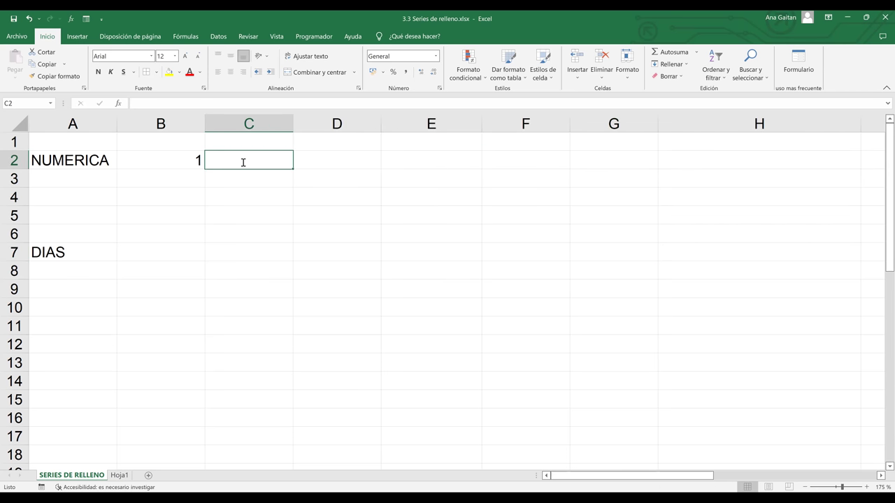
pyautogui.write('2')
pyautogui.press('Return')
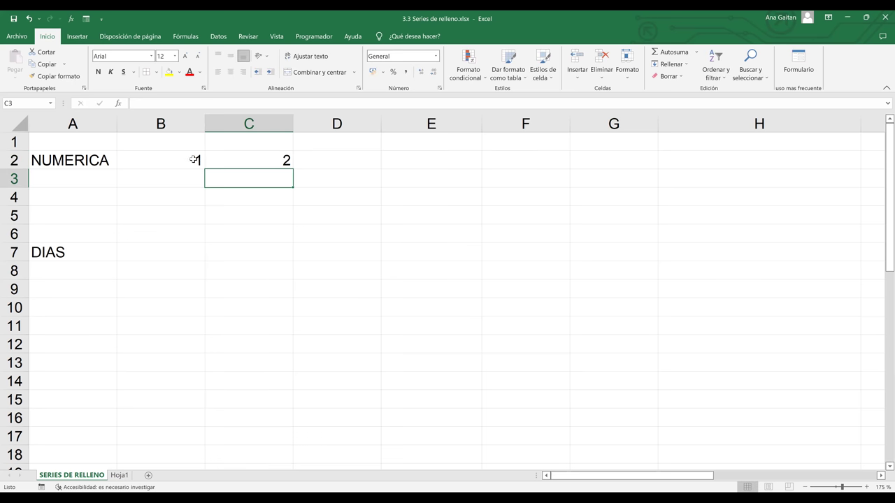
pyautogui.moveTo(194, 160); pyautogui.dragTo(291, 165)
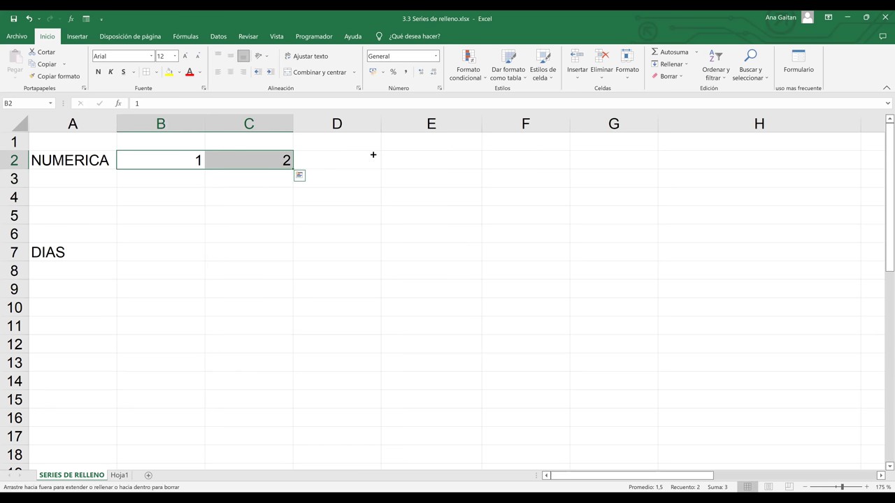
pyautogui.moveTo(670, 137); pyautogui.dragTo(671, 137)
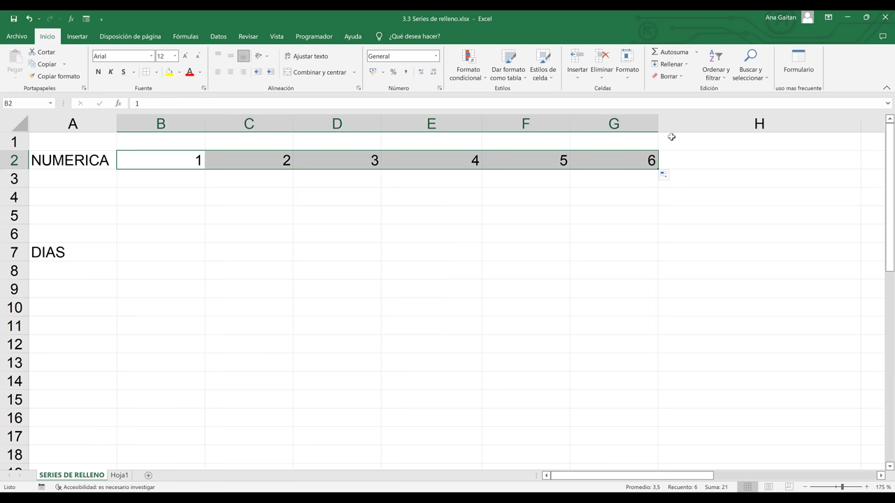
pyautogui.click(274, 195)
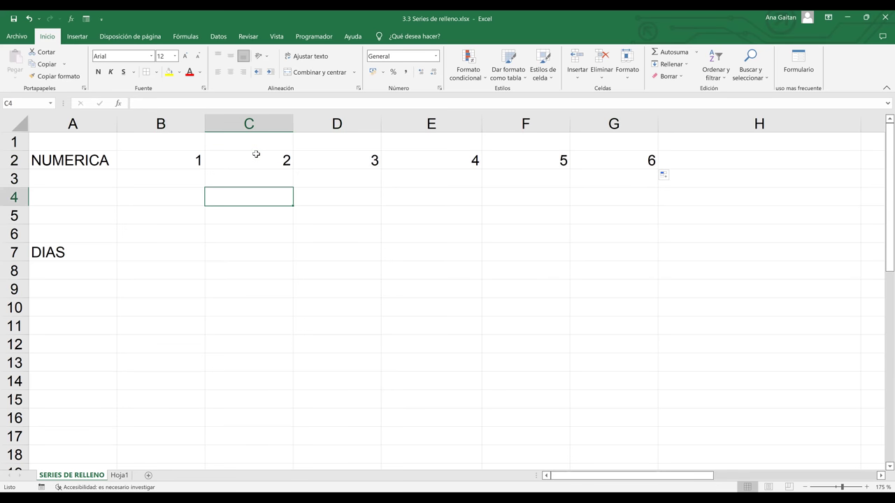
pyautogui.moveTo(268, 158); pyautogui.dragTo(475, 160)
pyautogui.click(299, 221)
# - Enter 2 in B3 and 4 in C3, removing a stray 6 typed into D3
pyautogui.click(177, 181)
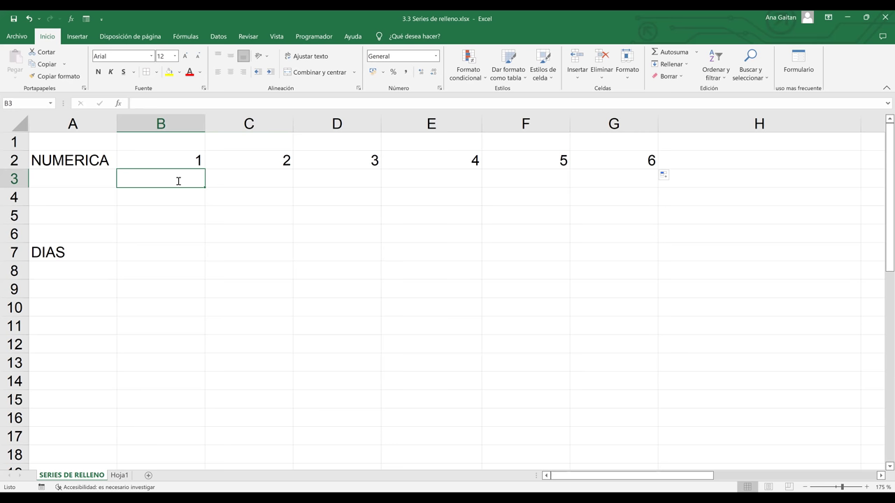
pyautogui.write('2')
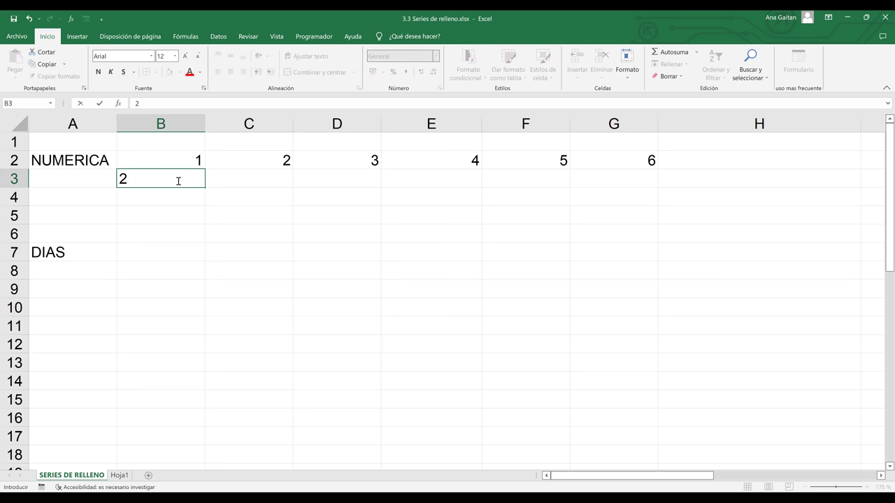
pyautogui.click(222, 176)
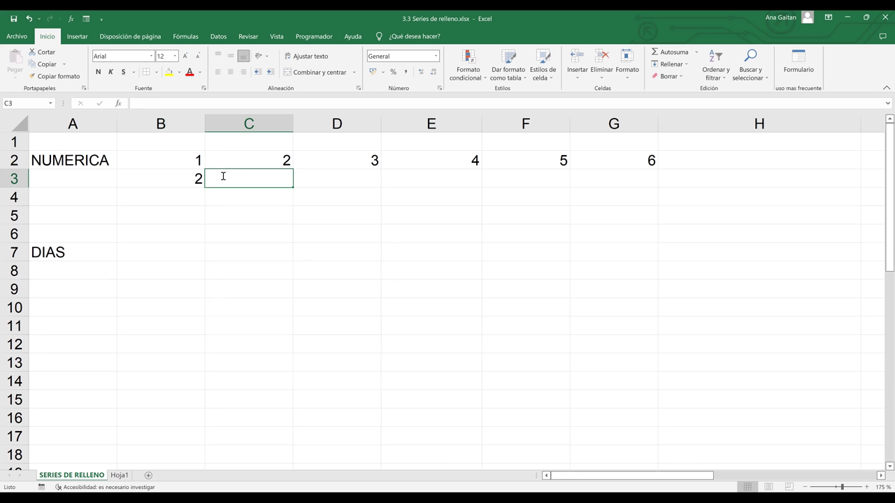
pyautogui.write('4')
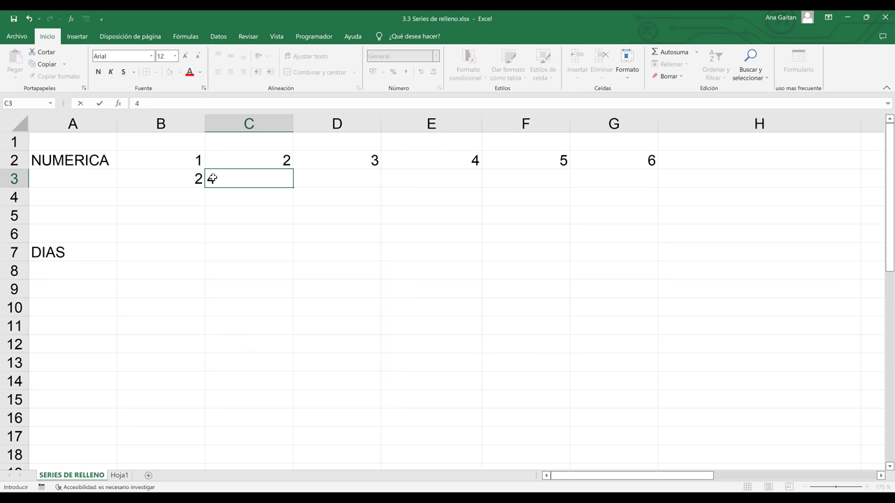
pyautogui.press('Return')
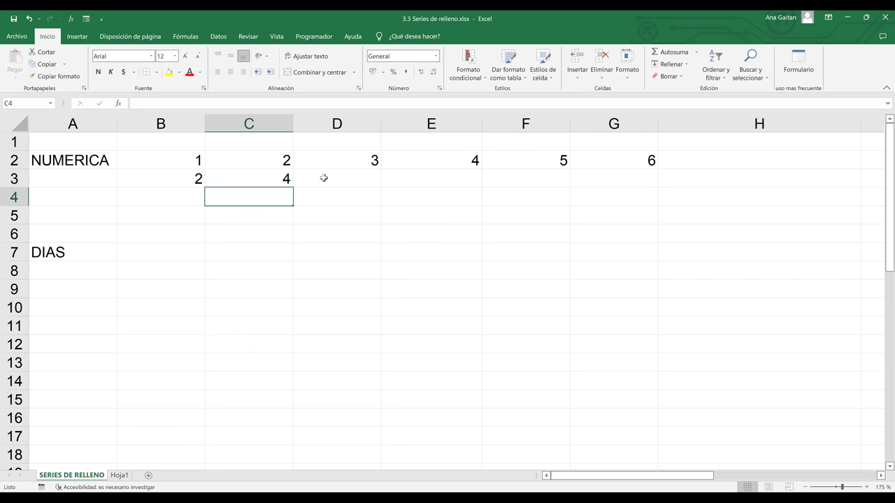
pyautogui.click(324, 177)
pyautogui.write('6')
pyautogui.press('BackSpace')
pyautogui.write('6')
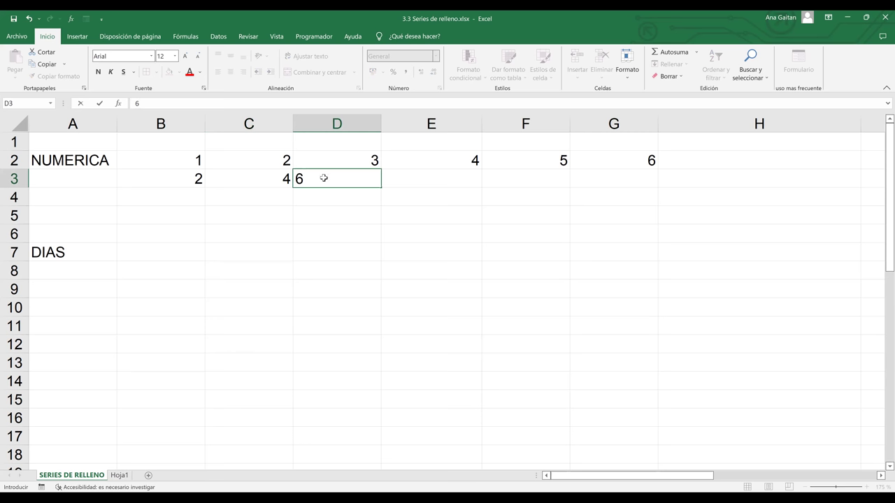
pyautogui.press('Tab')
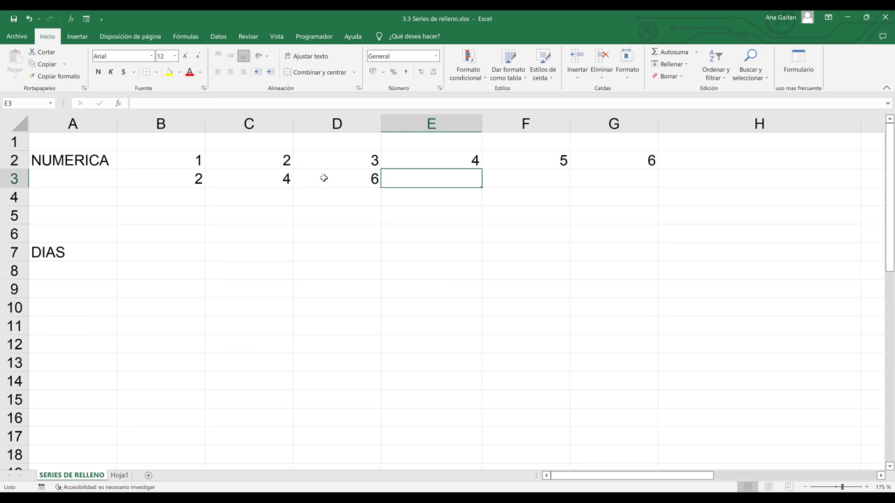
pyautogui.click(324, 178)
pyautogui.press('Delete')
pyautogui.click(343, 237)
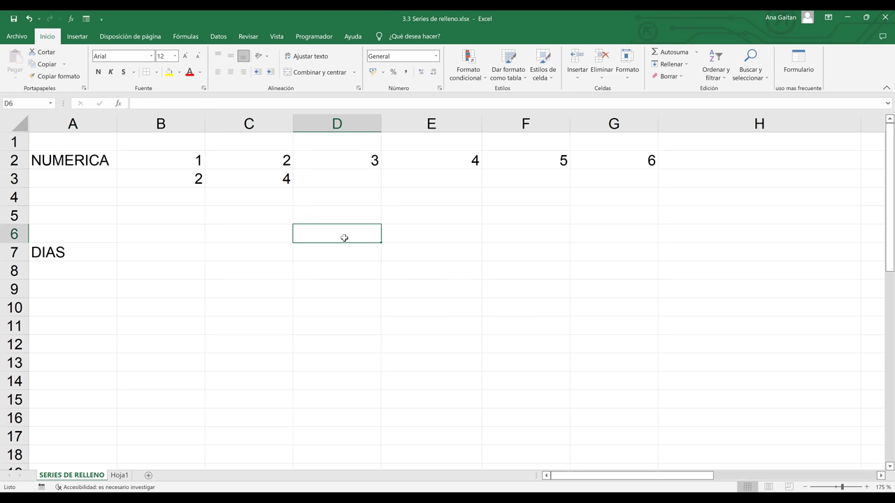
# - Fill the even-number series 2 to 14 across B3:H3 and narrow column H
pyautogui.click(186, 181)
pyautogui.moveTo(186, 181); pyautogui.dragTo(244, 180)
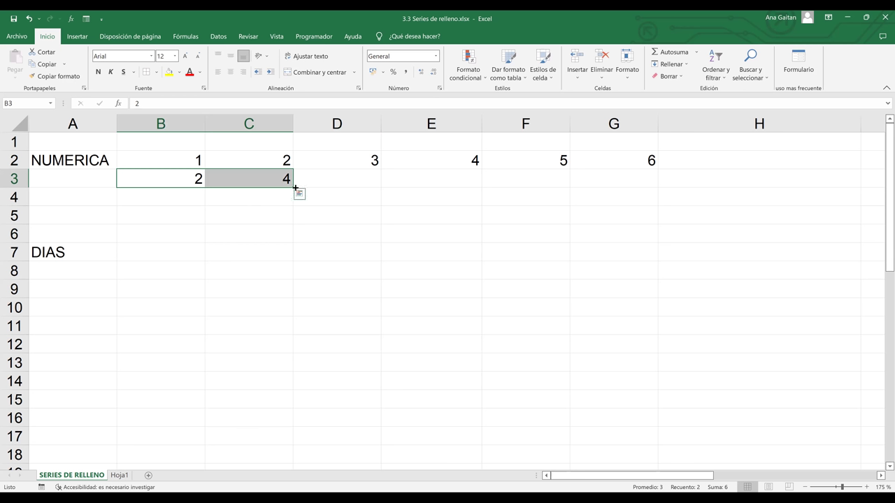
pyautogui.moveTo(294, 188); pyautogui.dragTo(798, 171)
pyautogui.moveTo(861, 126); pyautogui.dragTo(741, 128)
pyautogui.click(723, 211)
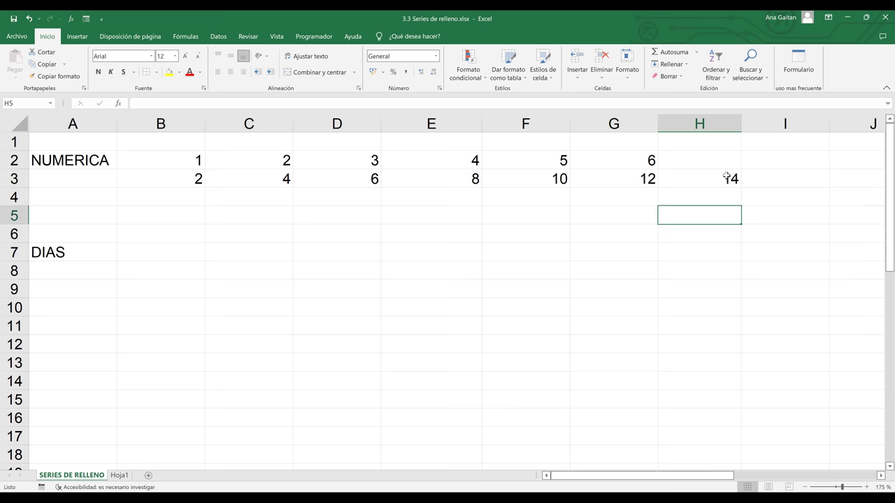
pyautogui.click(186, 195)
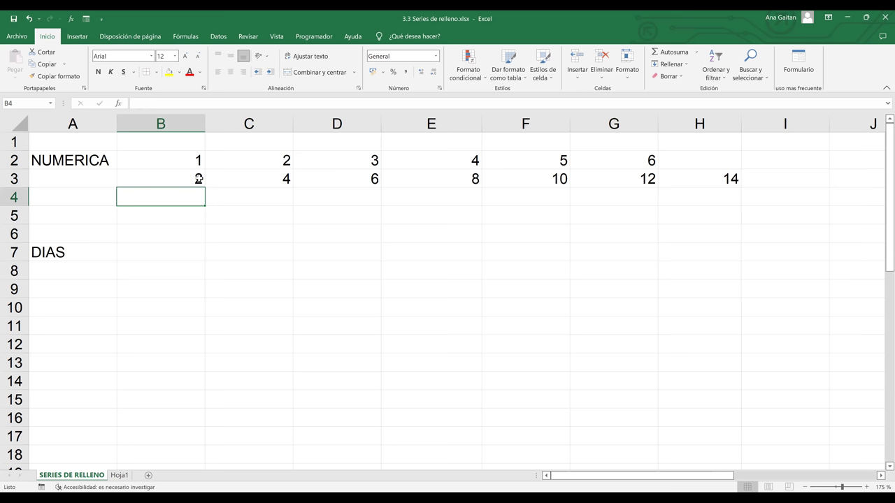
# - Give B3 a yellow fill and enter 5 in B4 below it
pyautogui.click(198, 179)
pyautogui.click(169, 72)
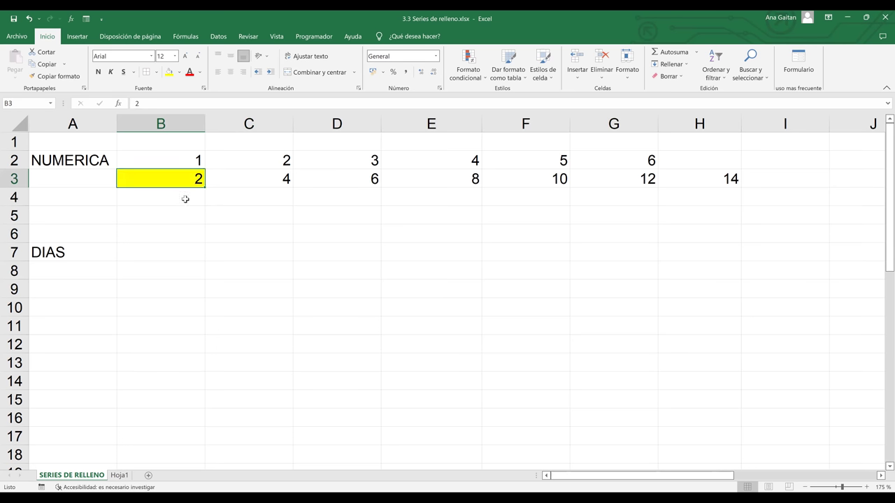
pyautogui.click(185, 200)
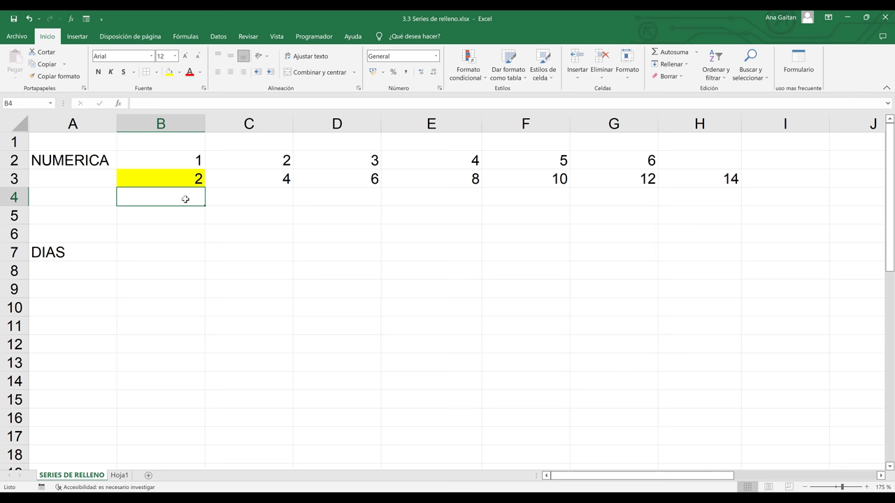
pyautogui.write('5')
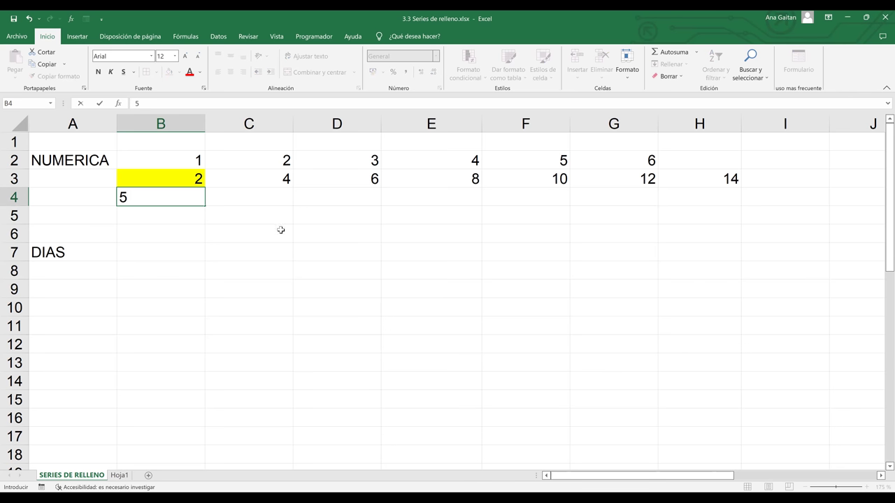
pyautogui.click(280, 230)
# - Delete the DIAS label from A7 and select the 2 and 5 in B3:B4
pyautogui.click(63, 256)
pyautogui.press('BackSpace')
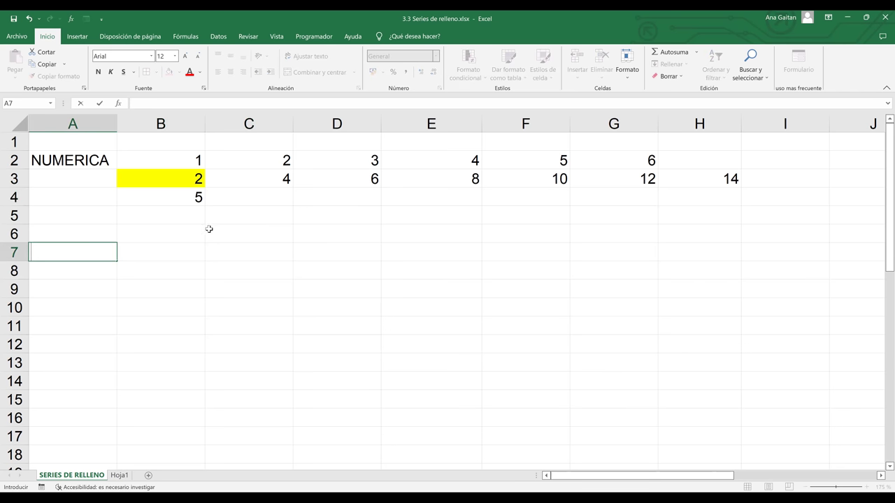
pyautogui.moveTo(192, 181); pyautogui.dragTo(199, 346)
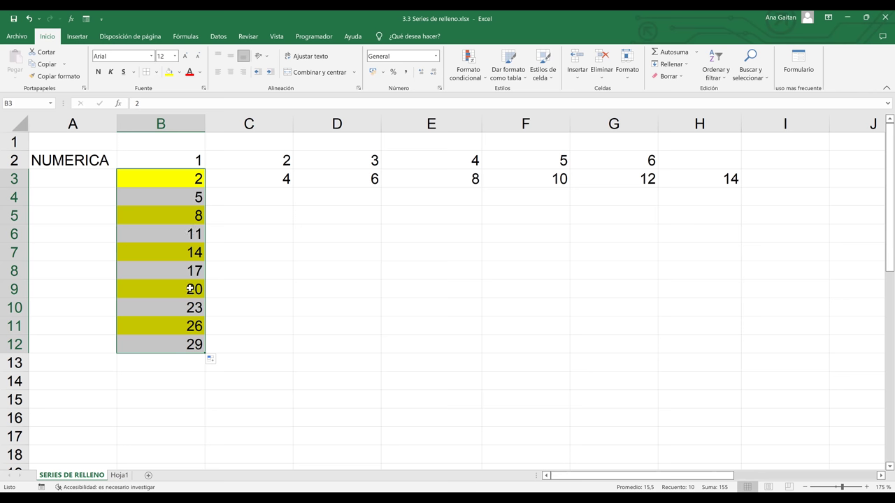
# - Undo the fill, replace B4's 5 with 6, and extend the 2, 6 series down to B9
pyautogui.click(184, 357)
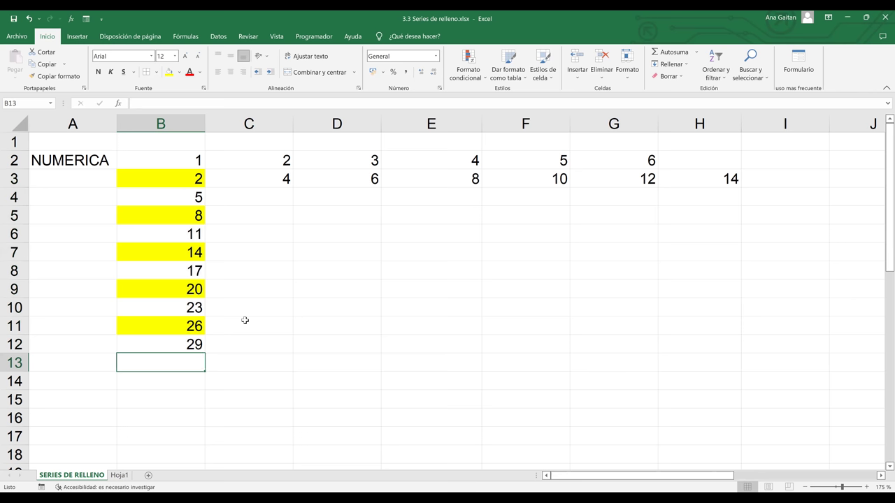
pyautogui.hotkey('ctrl', 'z')
pyautogui.hotkey('ctrl', 'z')
pyautogui.click(186, 199)
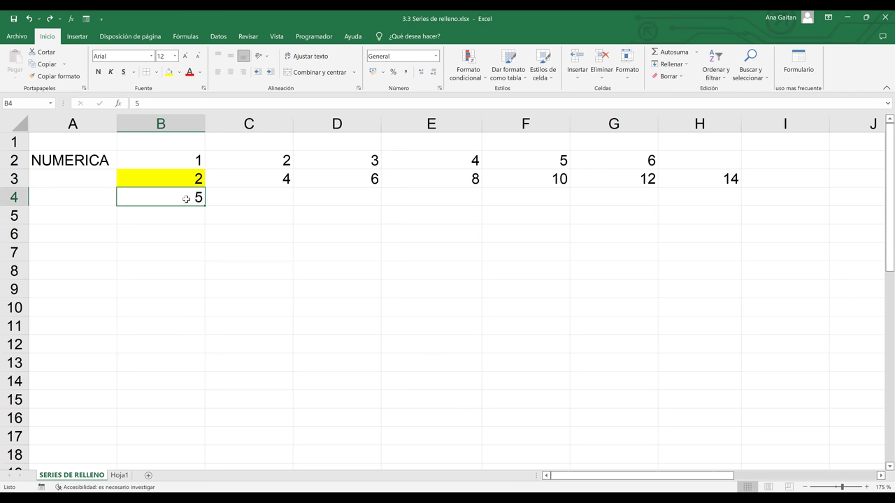
pyautogui.press('BackSpace')
pyautogui.click(262, 217)
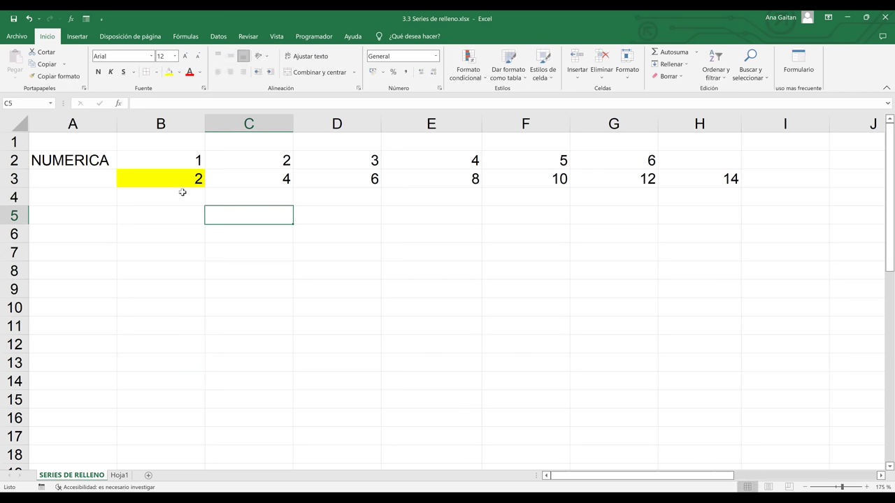
pyautogui.click(182, 193)
pyautogui.write('6')
pyautogui.press('Return')
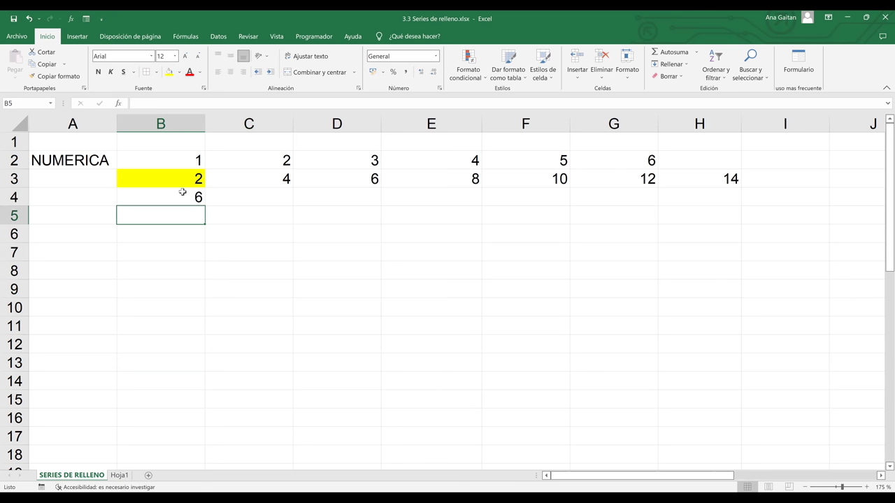
pyautogui.click(183, 189)
pyautogui.moveTo(183, 189); pyautogui.dragTo(189, 199)
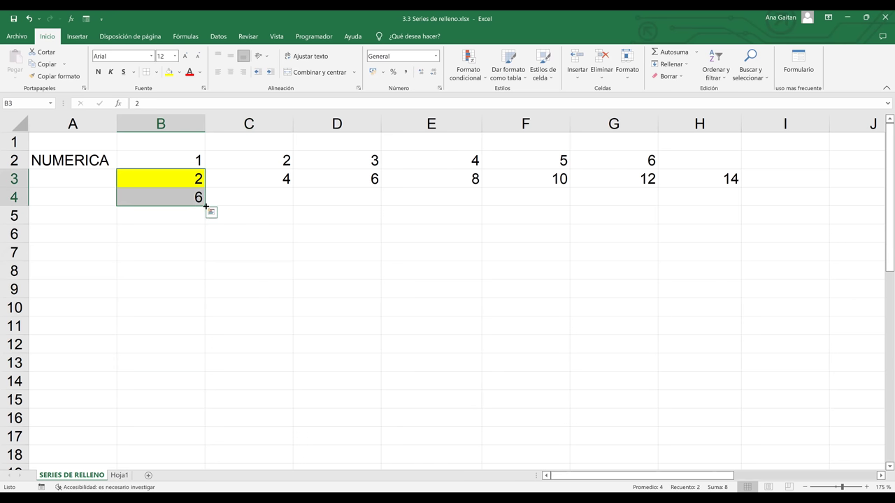
pyautogui.moveTo(203, 302); pyautogui.dragTo(203, 294)
pyautogui.click(277, 286)
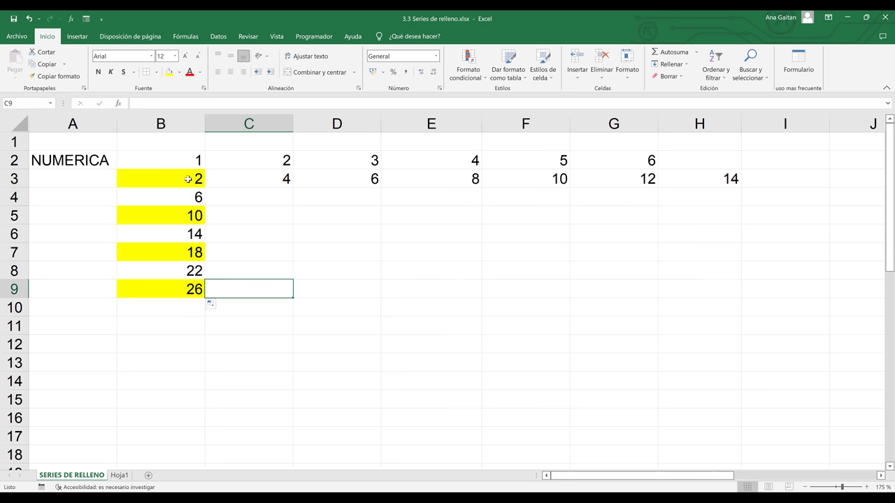
# - Clear the 2-to-26 series from B3:B9
pyautogui.click(195, 196)
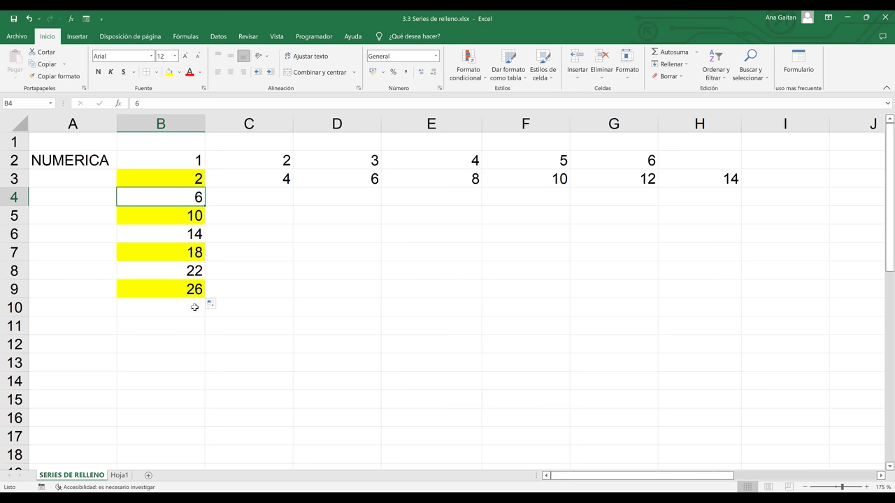
pyautogui.click(212, 251)
pyautogui.moveTo(195, 180); pyautogui.dragTo(194, 295)
pyautogui.press('Delete')
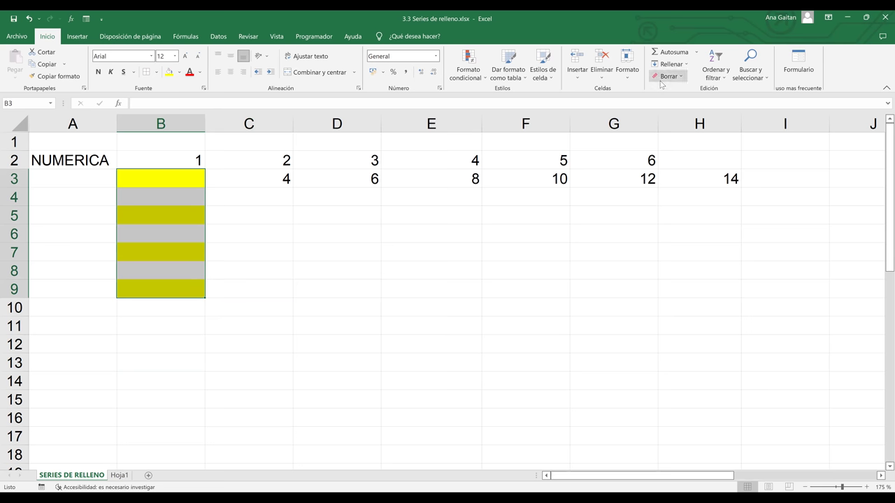
pyautogui.click(179, 210)
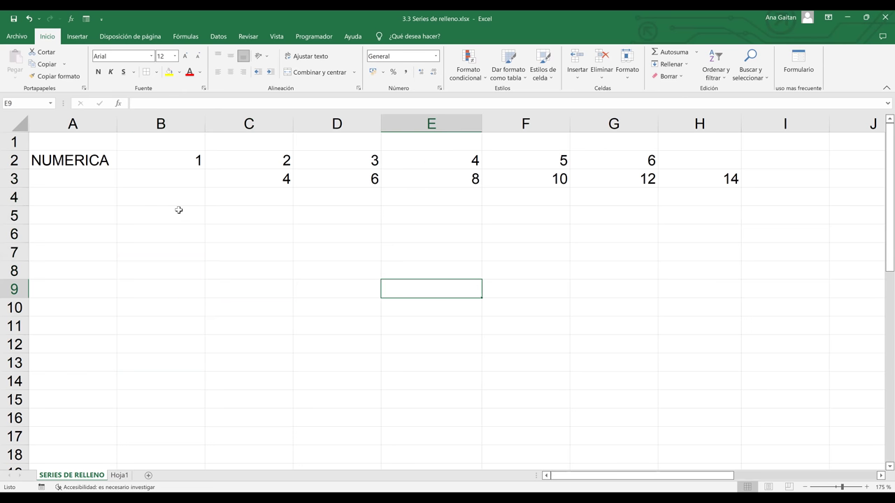
# - Enter 7 in B5 and 14 in B6, then fill down to 49 in B11
pyautogui.write('7')
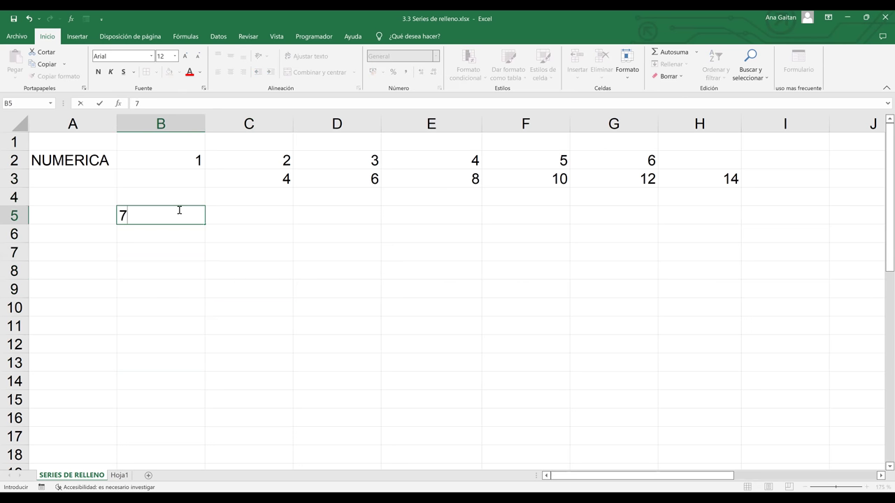
pyautogui.press('Return')
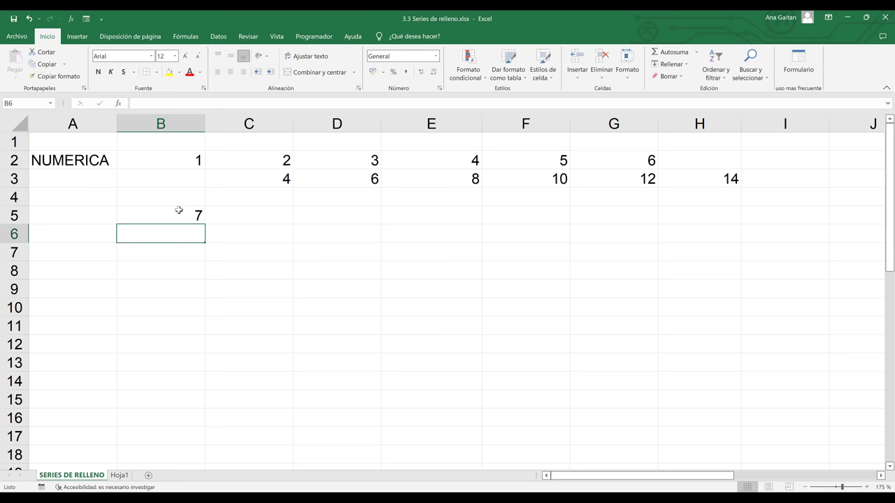
pyautogui.click(182, 212)
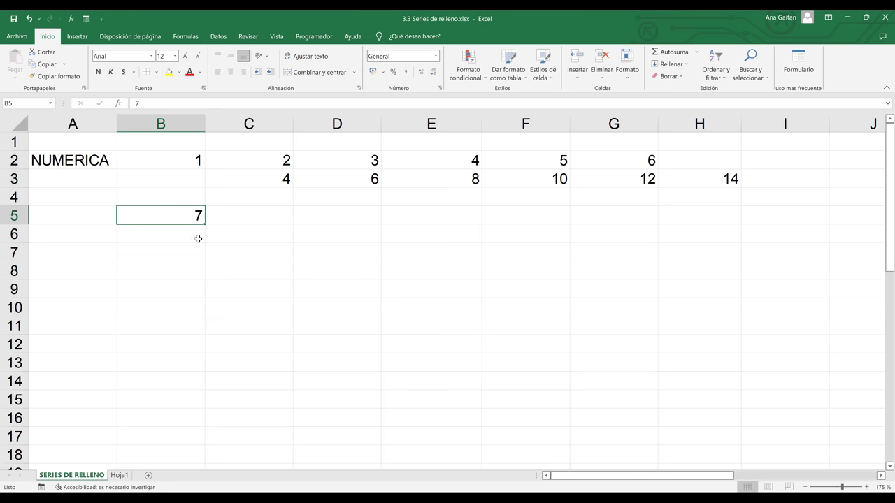
pyautogui.click(189, 238)
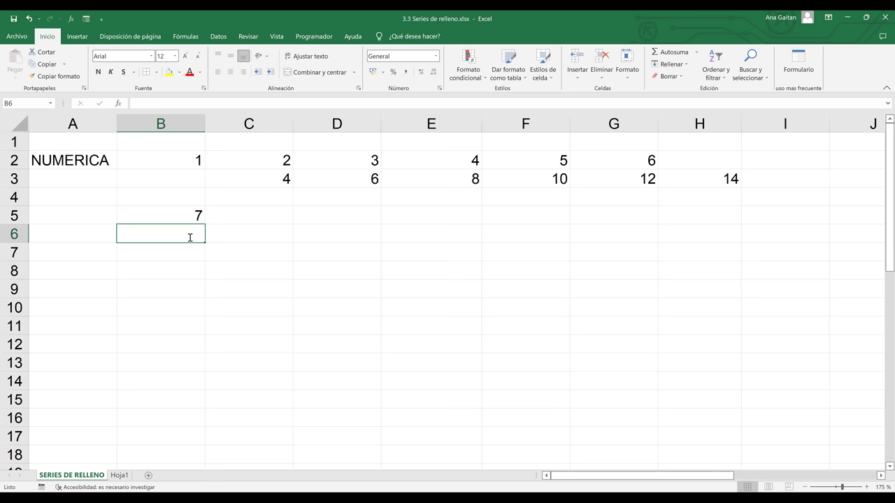
pyautogui.write('17')
pyautogui.press('BackSpace')
pyautogui.write('4')
pyautogui.press('Return')
pyautogui.moveTo(193, 214); pyautogui.dragTo(210, 341)
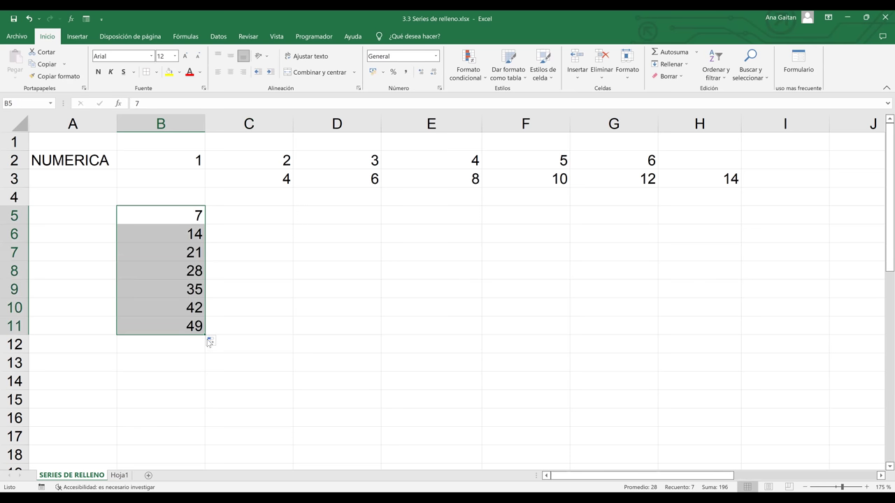
# - Enter 14 in C5 and extend the 7, 14 pattern across row 5 to 49 in H5
pyautogui.click(235, 213)
pyautogui.write('14')
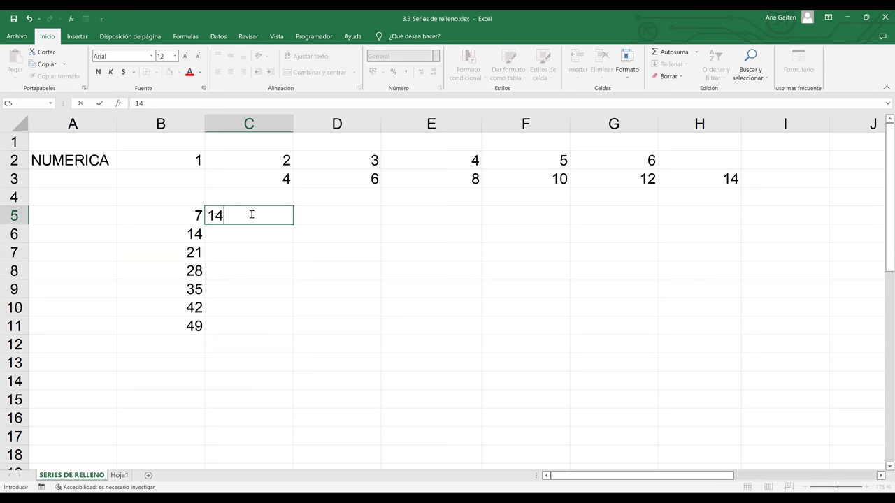
pyautogui.press('Return')
pyautogui.press('Return')
pyautogui.click(190, 214)
pyautogui.moveTo(248, 217); pyautogui.dragTo(733, 212)
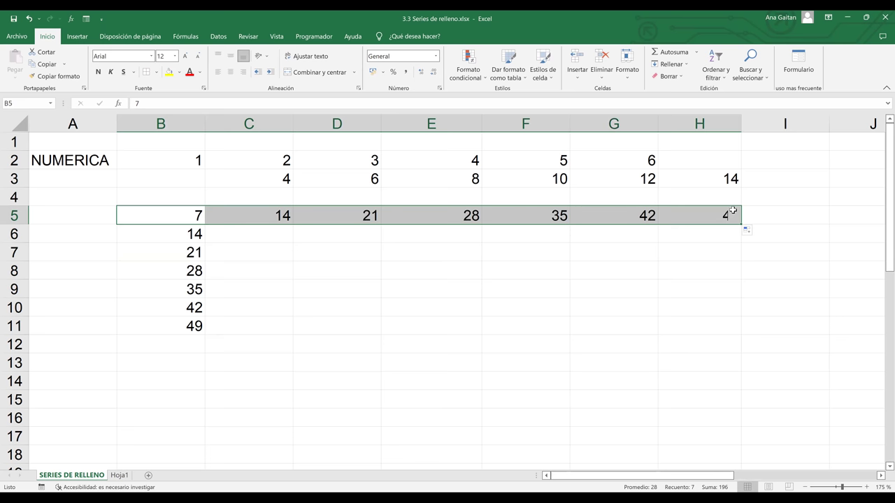
pyautogui.click(448, 336)
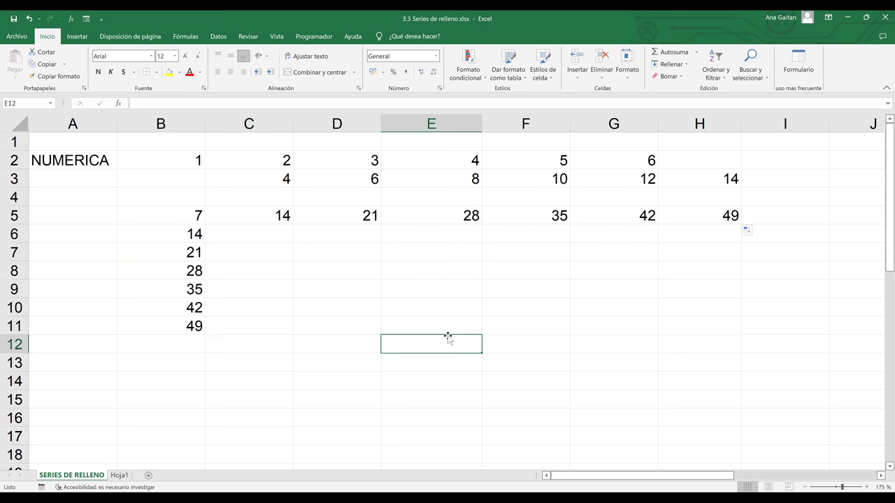
pyautogui.click(215, 239)
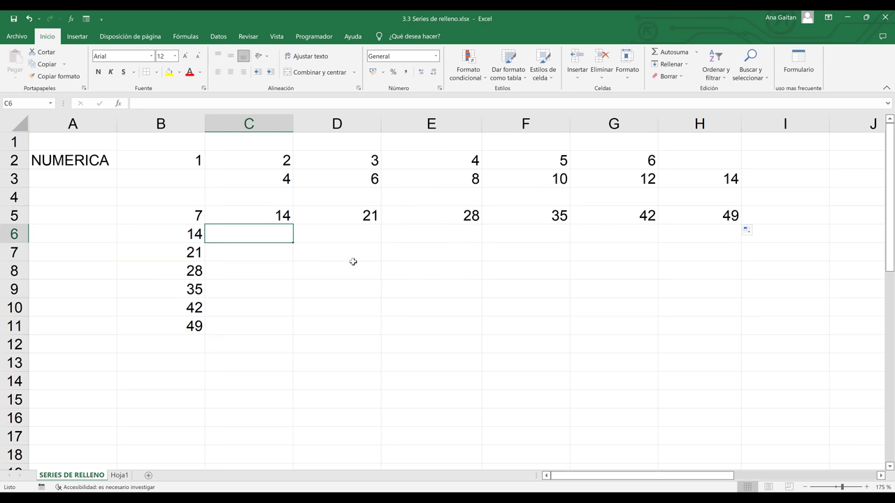
pyautogui.click(353, 266)
pyautogui.click(445, 315)
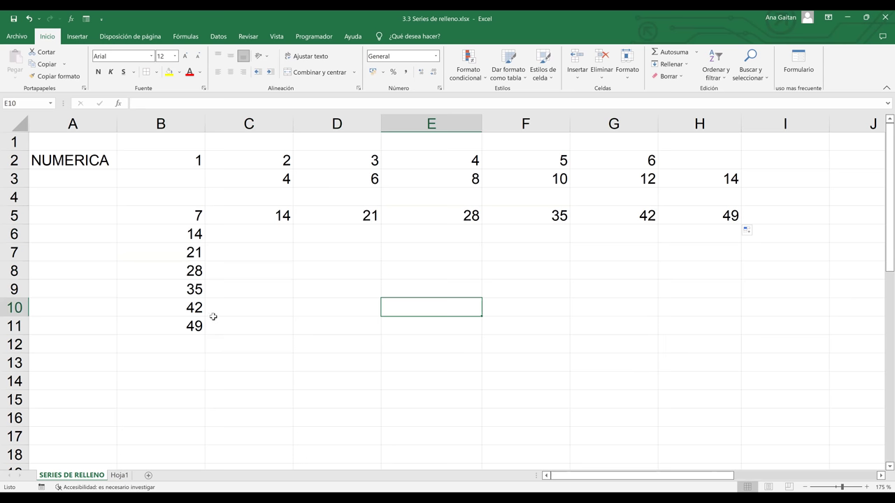
# - Type the label DINERO in cell A13
pyautogui.click(67, 365)
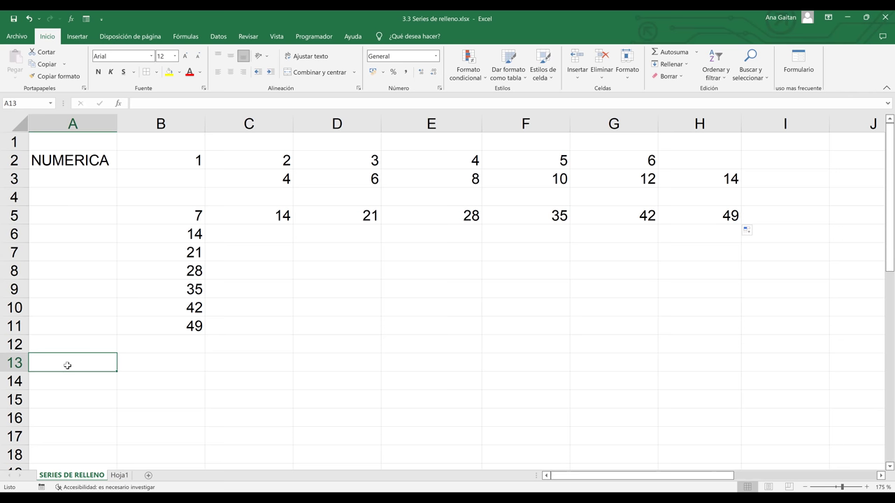
pyautogui.write('DINERO')
pyautogui.click(175, 367)
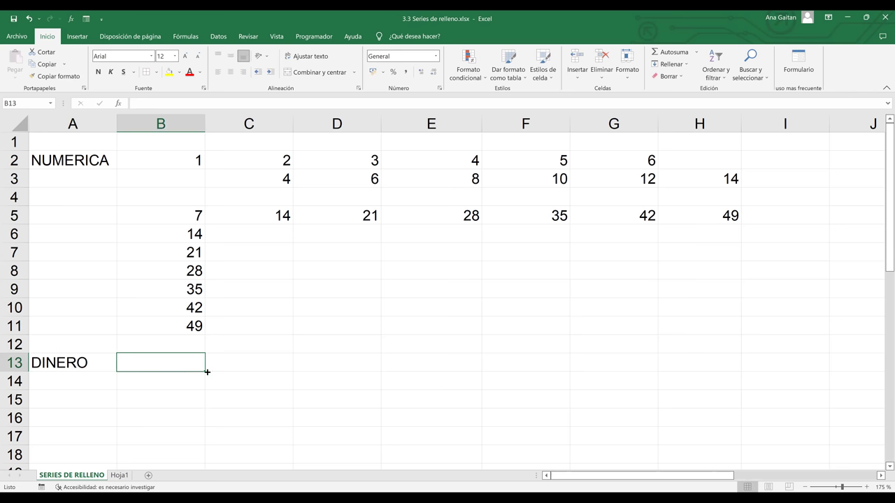
# - Format B13 as Moneda currency with the $ Español (El Salvador) symbol
pyautogui.click(436, 61)
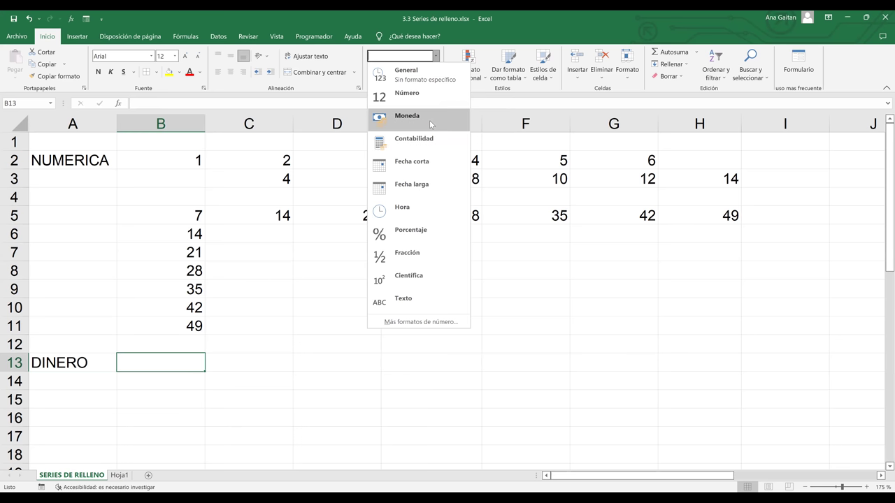
pyautogui.click(429, 121)
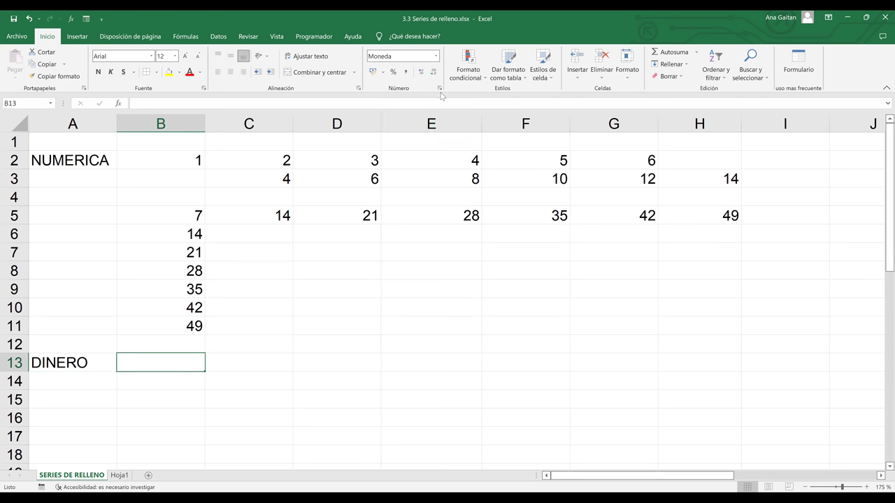
pyautogui.click(440, 88)
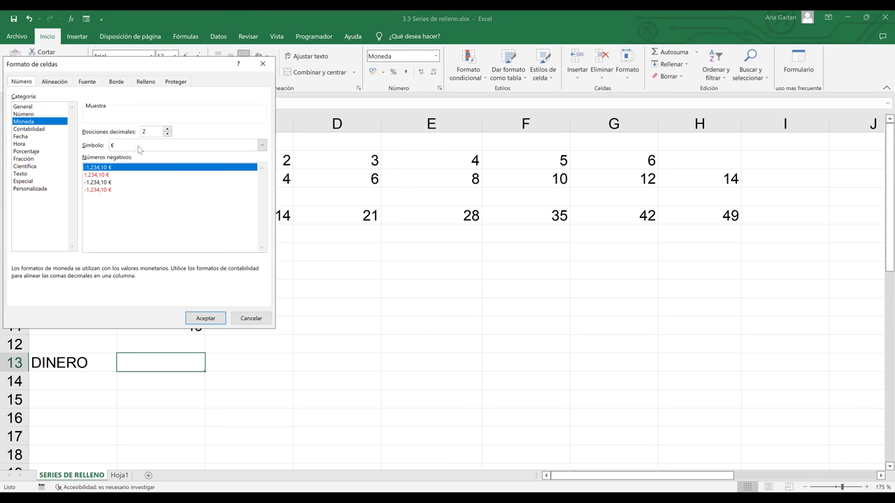
pyautogui.click(139, 146)
pyautogui.press('Down')
pyautogui.press('Down')
pyautogui.press('Down')
pyautogui.press('Down')
pyautogui.press('Down')
pyautogui.press('Down')
pyautogui.press('Down')
pyautogui.press('Down')
pyautogui.press('Down')
pyautogui.press('Down')
pyautogui.press('Down')
pyautogui.press('Down')
pyautogui.press('Down')
pyautogui.press('Down')
pyautogui.press('Down')
pyautogui.press('Down')
pyautogui.press('Down')
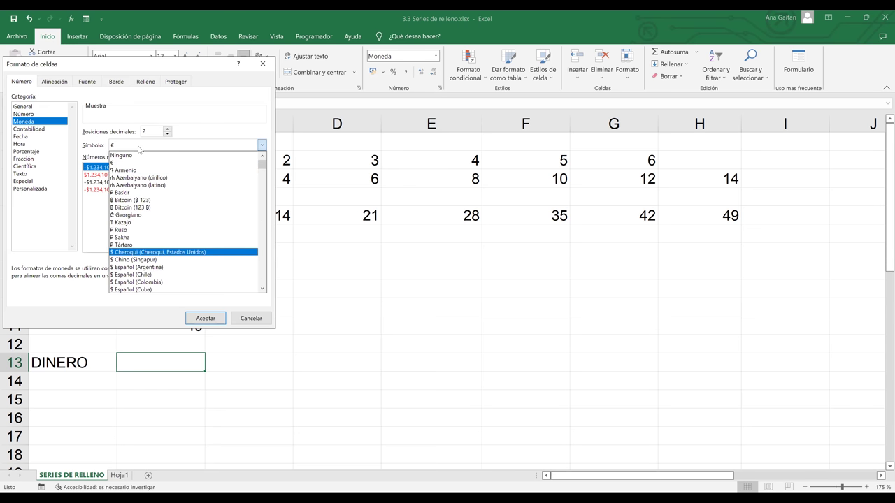
pyautogui.press('Down')
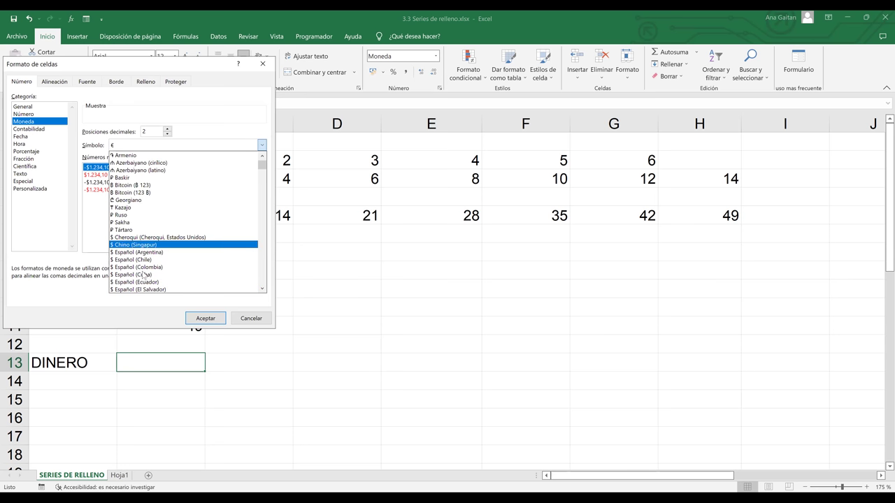
pyautogui.click(206, 318)
pyautogui.click(206, 318)
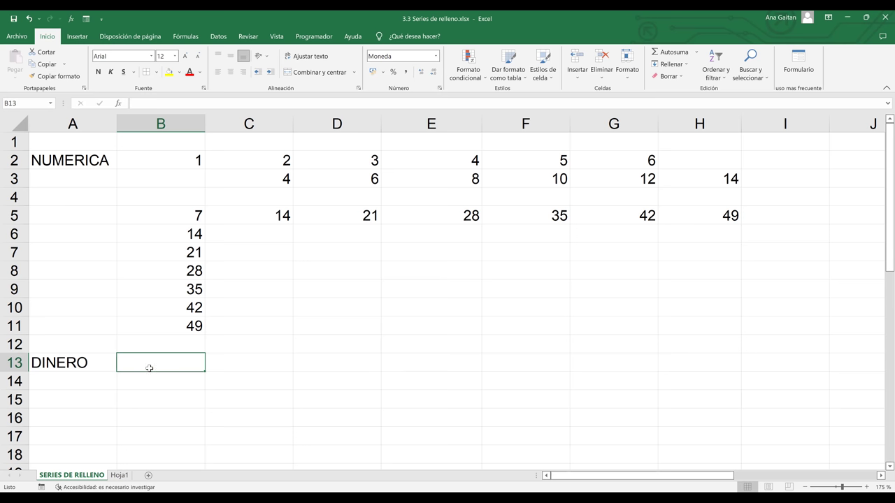
# - Enter 50 in B13 and 10 in C13, copying B13's currency format onto C13
pyautogui.write('50')
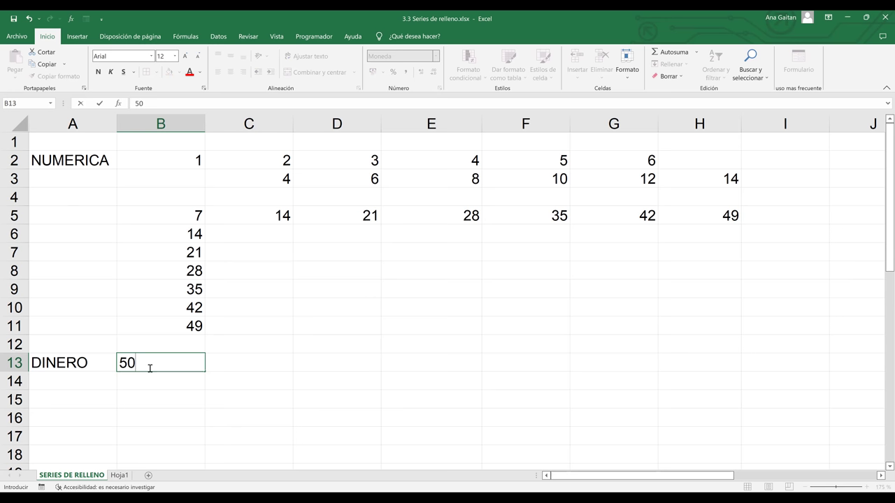
pyautogui.press('Tab')
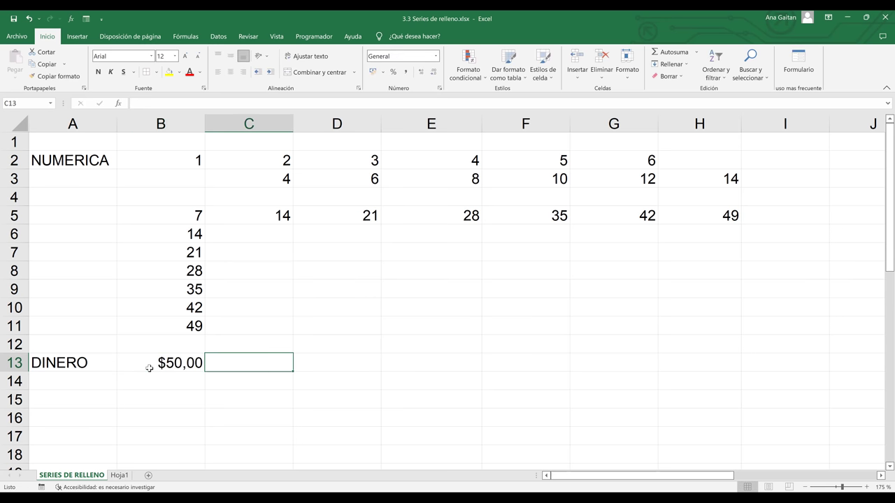
pyautogui.write('10')
pyautogui.press('Return')
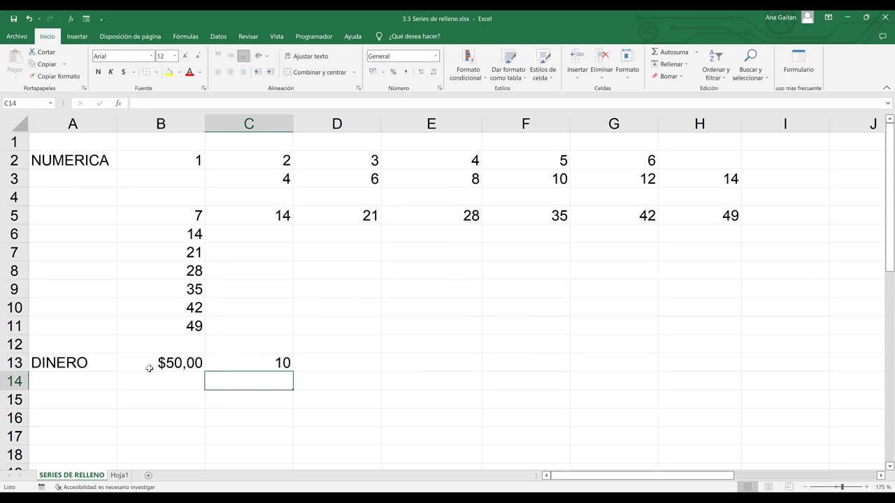
pyautogui.click(201, 366)
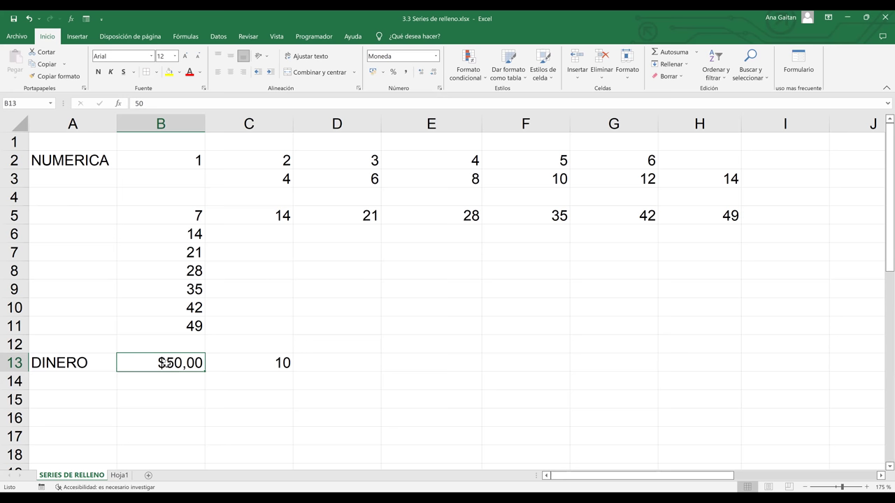
pyautogui.rightClick(167, 363)
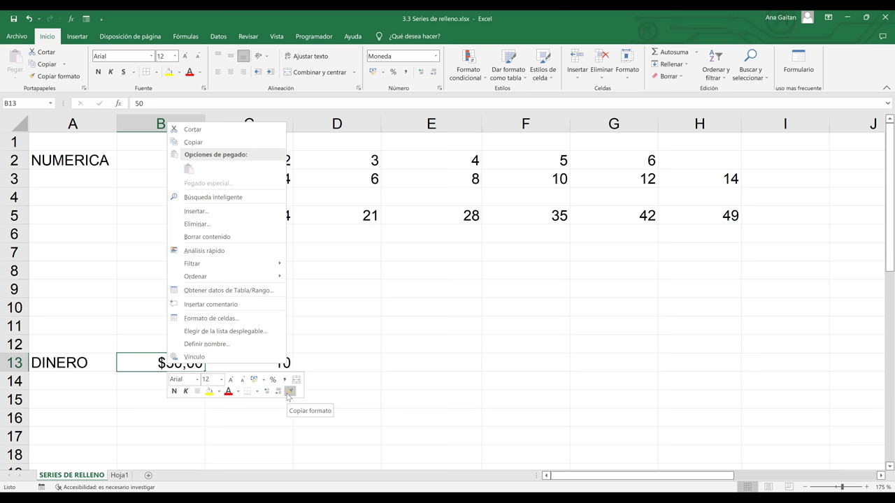
pyautogui.click(289, 391)
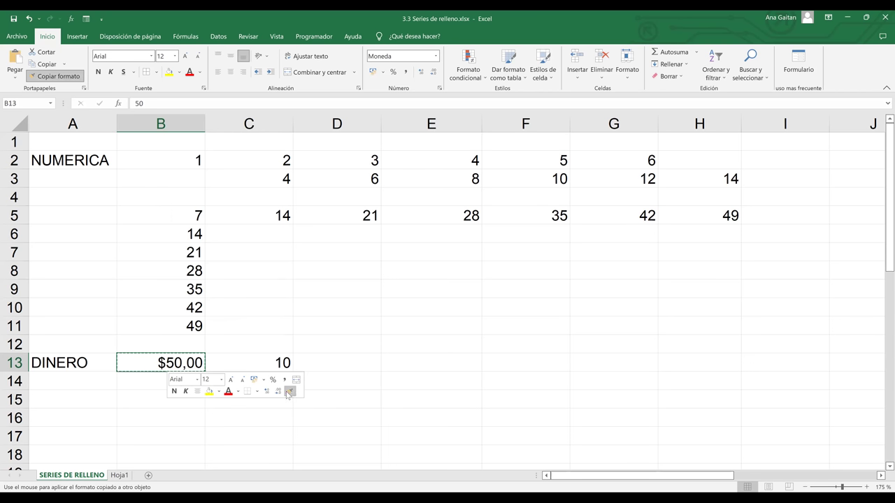
pyautogui.click(262, 360)
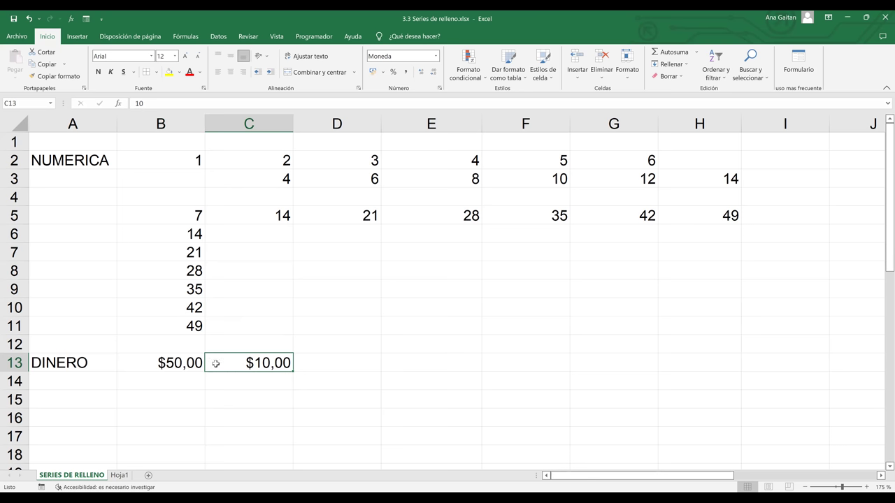
# - Change the value in C13 from 10 to 100, showing $100,00
pyautogui.doubleClick(267, 363)
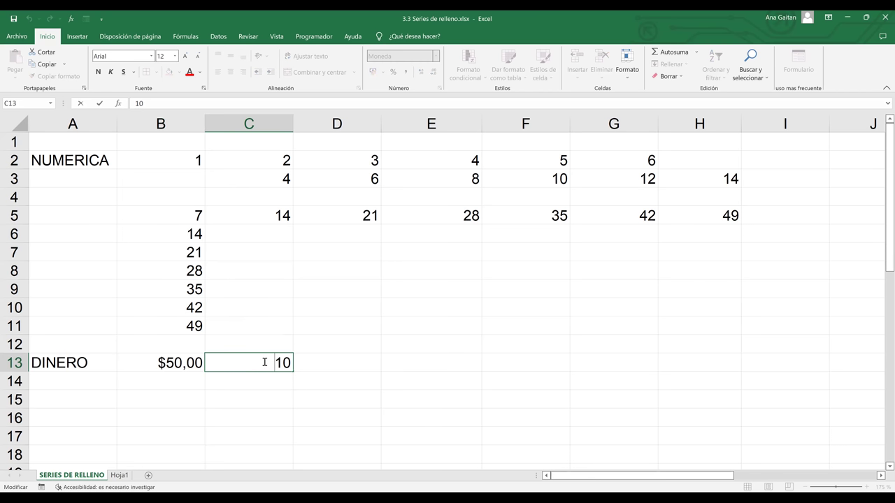
pyautogui.moveTo(265, 362); pyautogui.dragTo(304, 361)
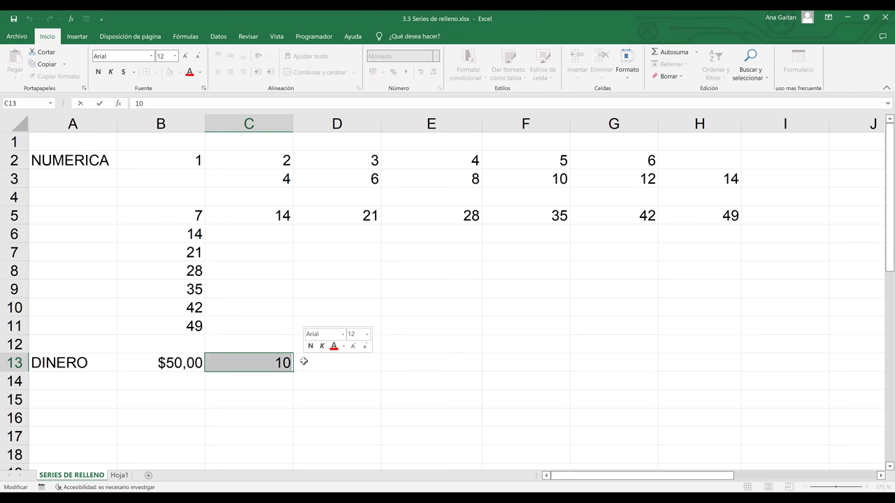
pyautogui.press('BackSpace')
pyautogui.write('100')
pyautogui.press('Return')
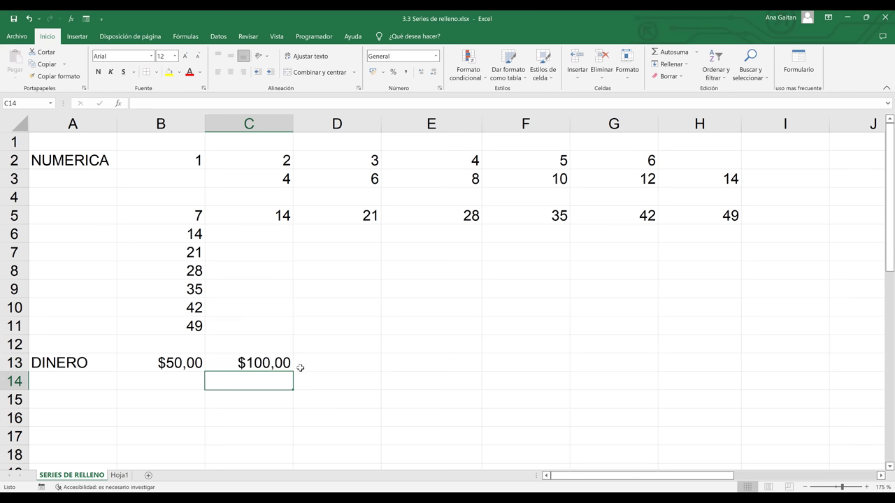
pyautogui.press('Up')
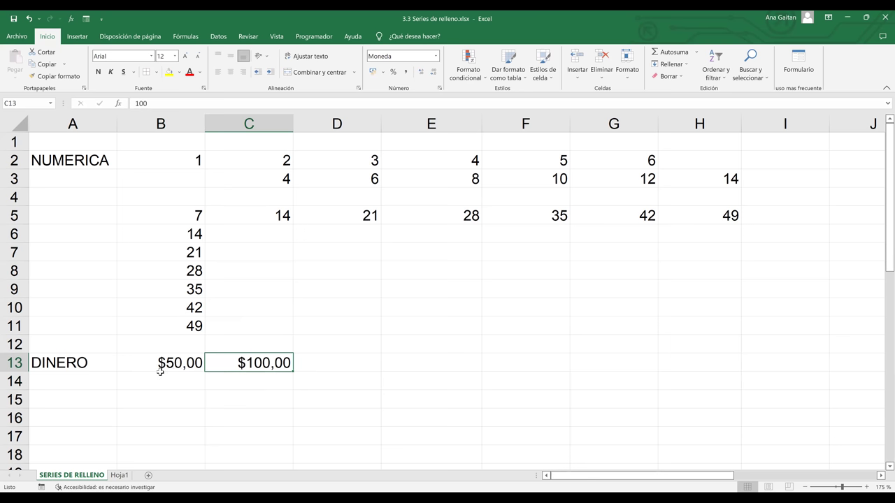
pyautogui.press('Right')
pyautogui.press('Right')
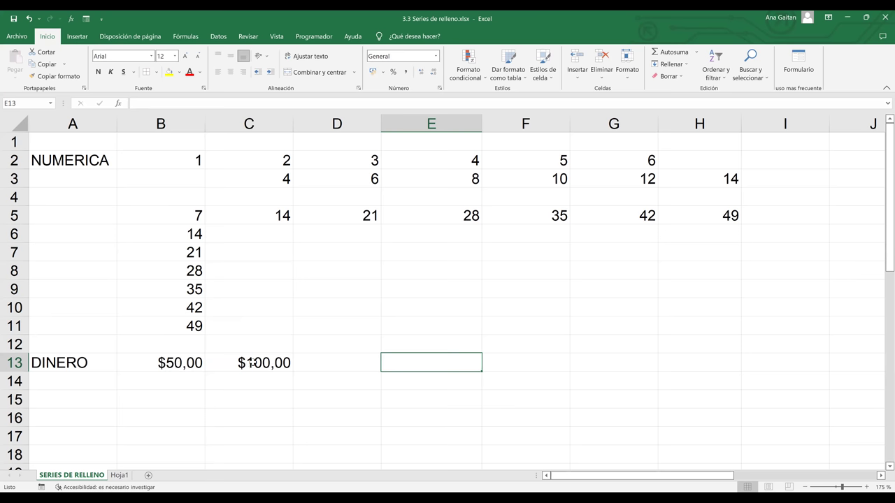
# - Fill B13:C13 across to H13, producing $50,00 to $350,00 in $50 steps
pyautogui.moveTo(167, 363); pyautogui.dragTo(283, 364)
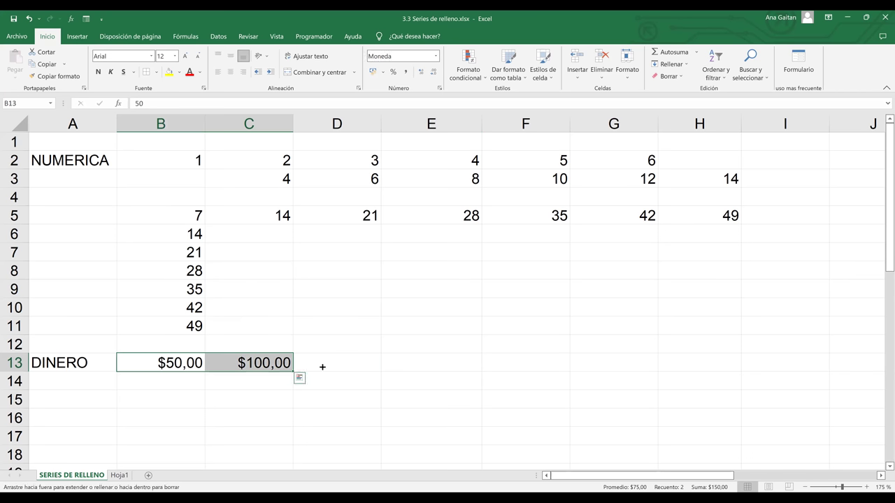
pyautogui.moveTo(704, 357); pyautogui.dragTo(704, 357)
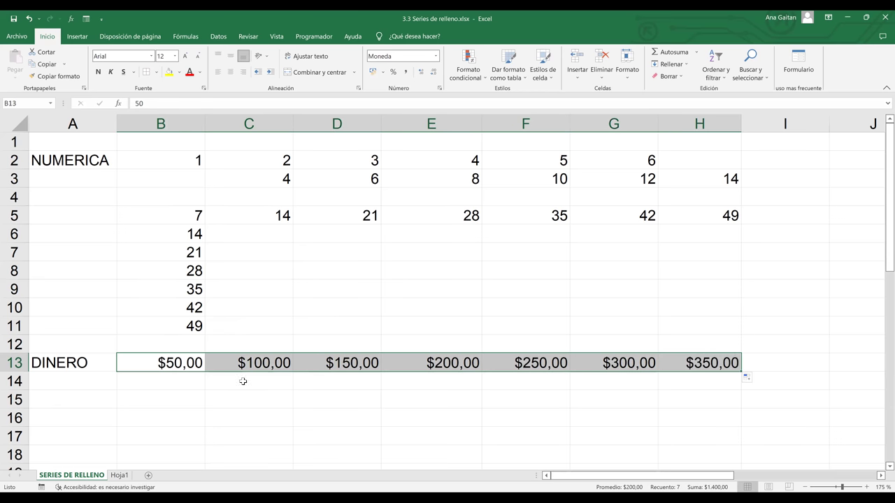
pyautogui.click(346, 366)
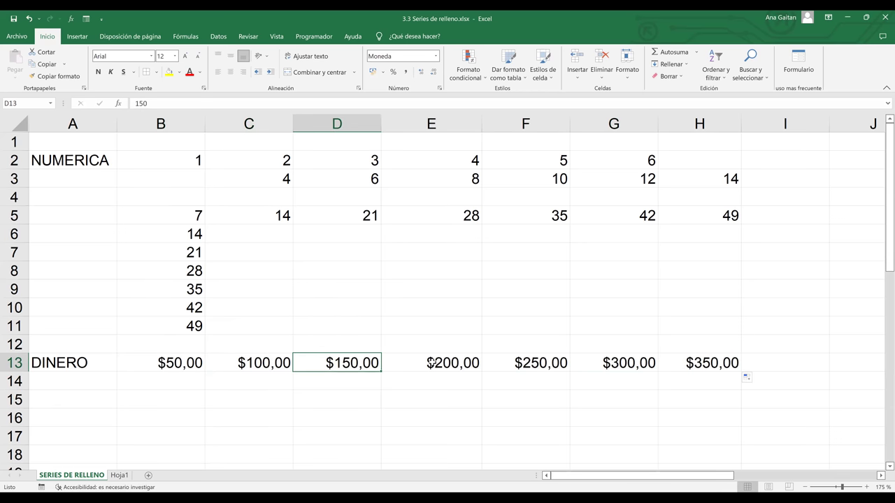
pyautogui.click(431, 363)
pyautogui.press('Right')
pyautogui.press('Right')
pyautogui.press('Right')
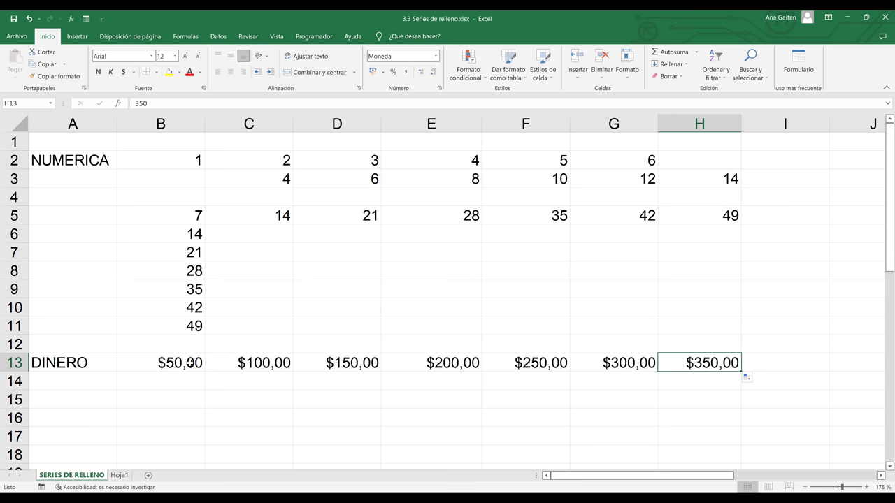
pyautogui.click(182, 345)
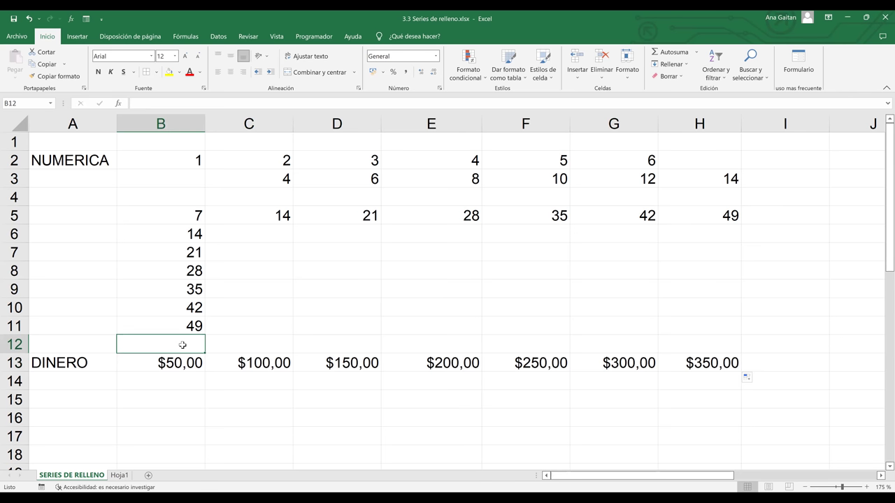
pyautogui.click(245, 347)
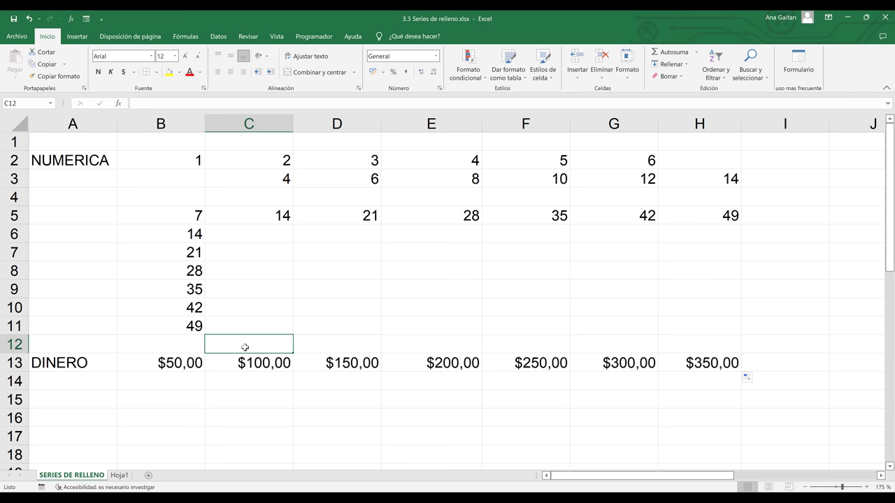
pyautogui.click(312, 346)
pyautogui.click(504, 347)
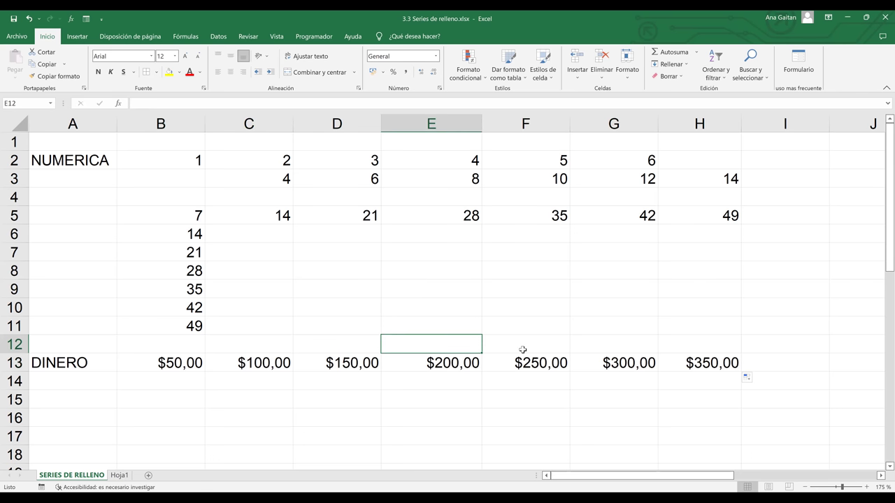
pyautogui.click(615, 341)
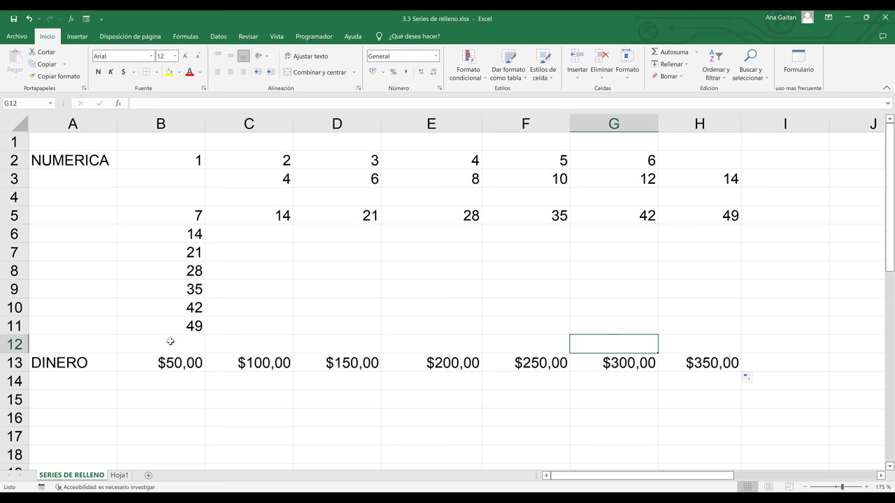
pyautogui.click(170, 362)
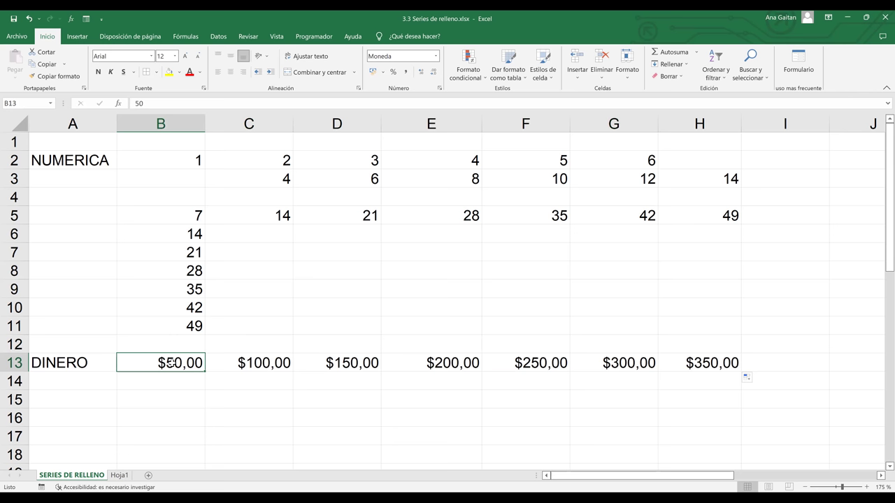
# - Type ENERO in cell B12
pyautogui.click(176, 345)
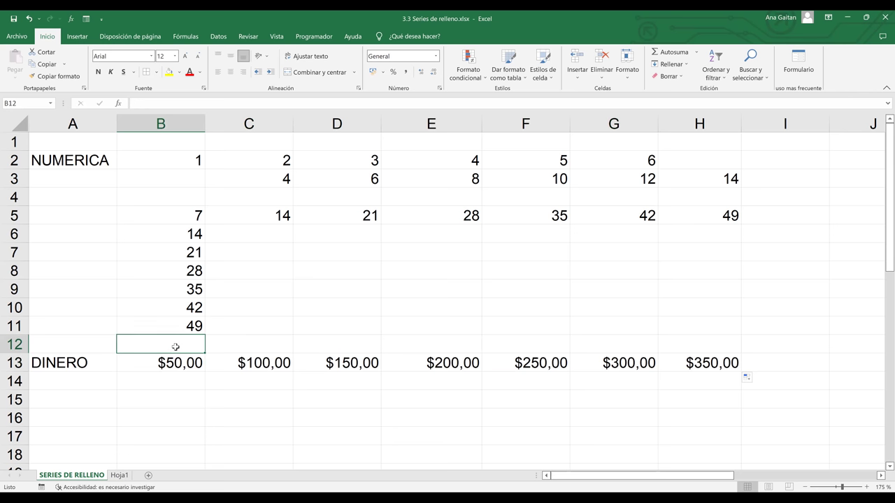
pyautogui.write('ENERP')
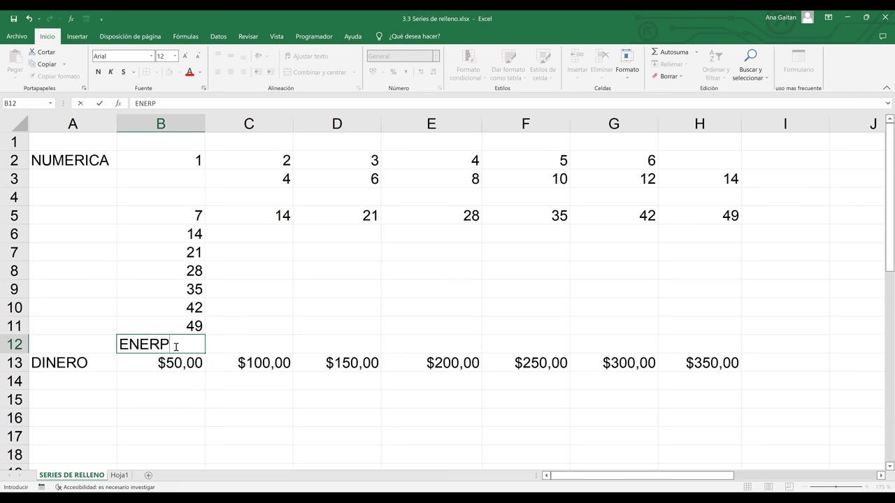
pyautogui.press('BackSpace')
pyautogui.write('0')
pyautogui.press('BackSpace')
pyautogui.write('O')
pyautogui.press('Tab')
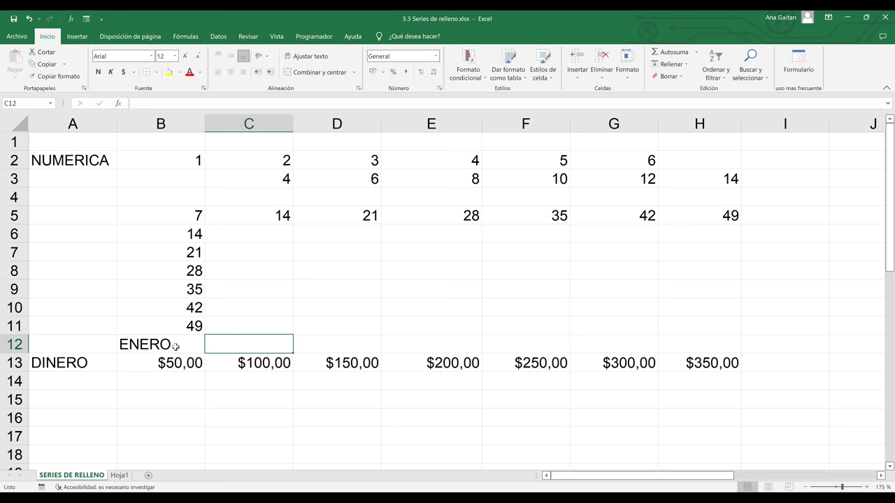
# - Fill the months from ENERO across to MAYO in F12
pyautogui.click(176, 347)
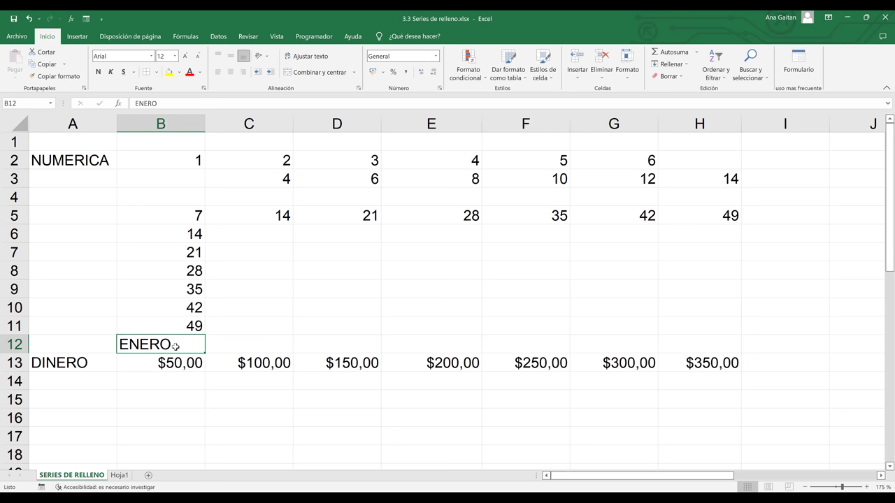
pyautogui.scroll(2, 176, 346)
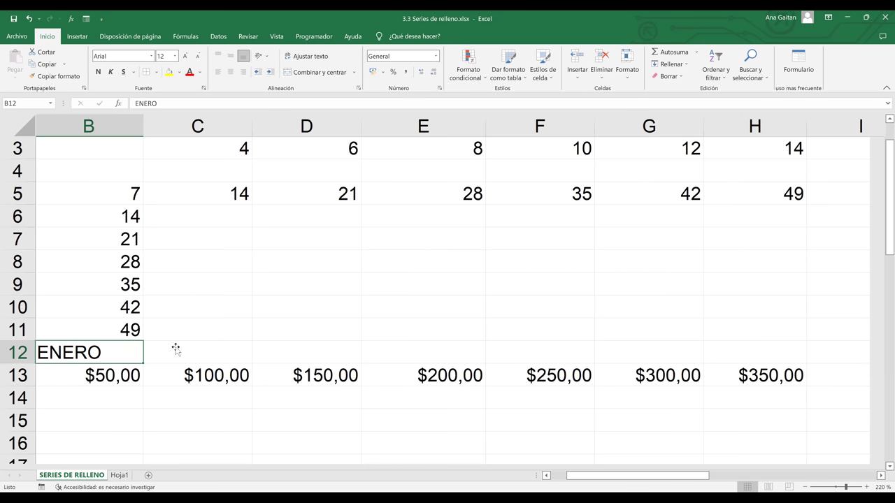
pyautogui.scroll(3, 573, 480)
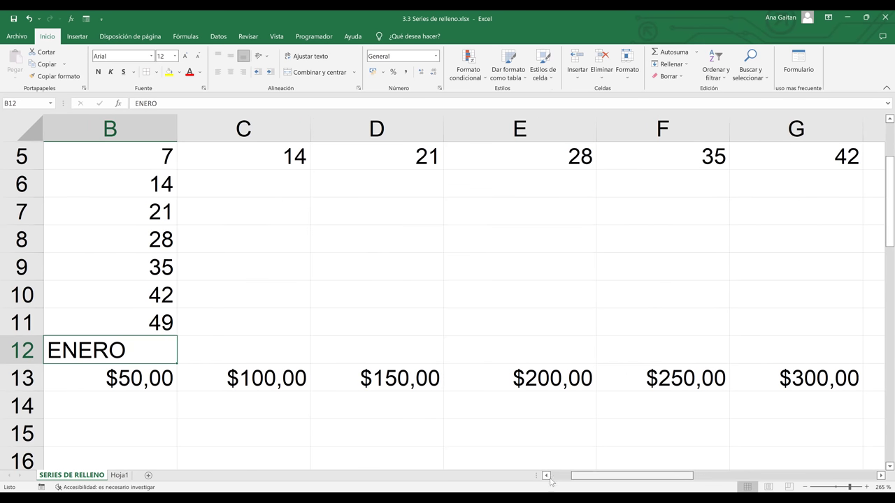
pyautogui.hscroll(-1, 342, 392)
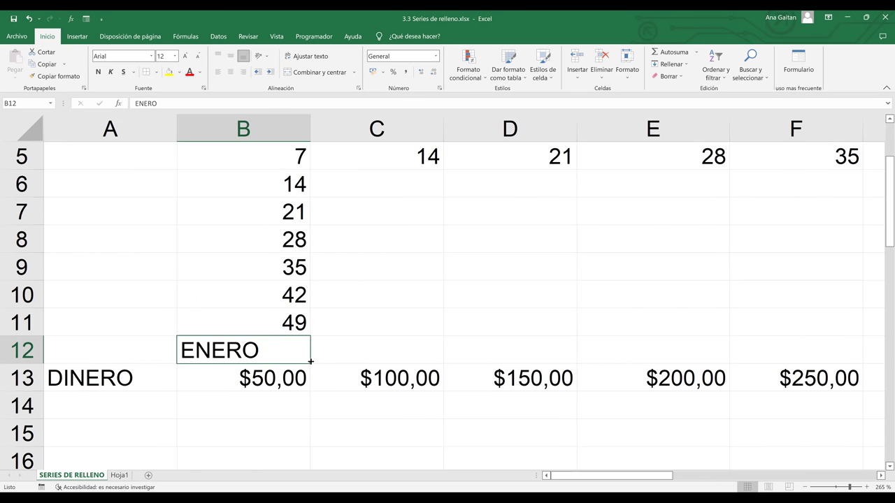
pyautogui.moveTo(308, 365); pyautogui.dragTo(662, 351)
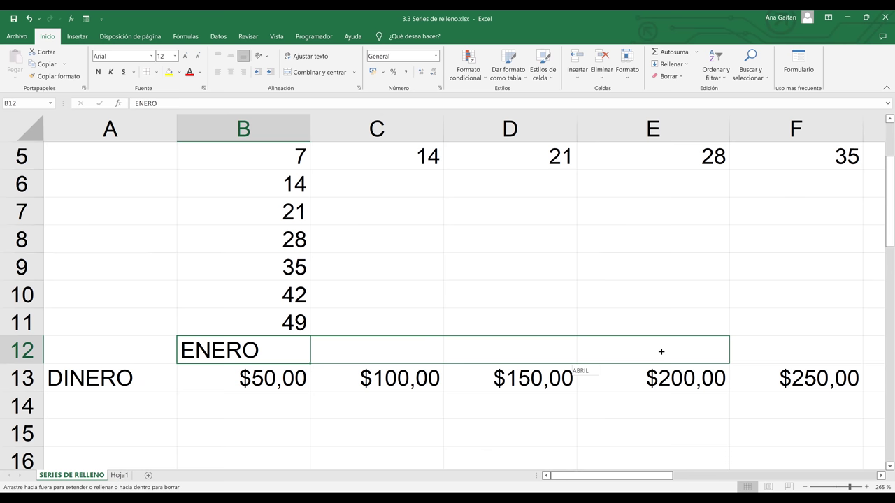
pyautogui.moveTo(661, 351); pyautogui.dragTo(826, 357)
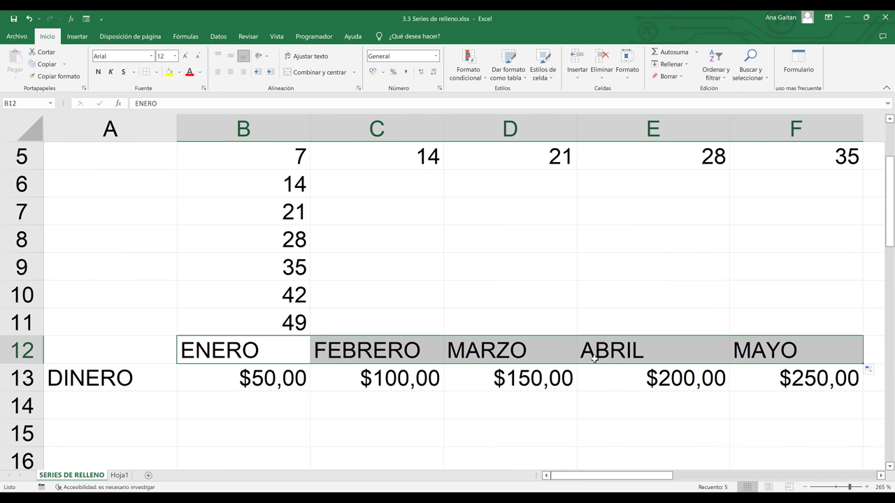
pyautogui.click(319, 322)
pyautogui.click(298, 349)
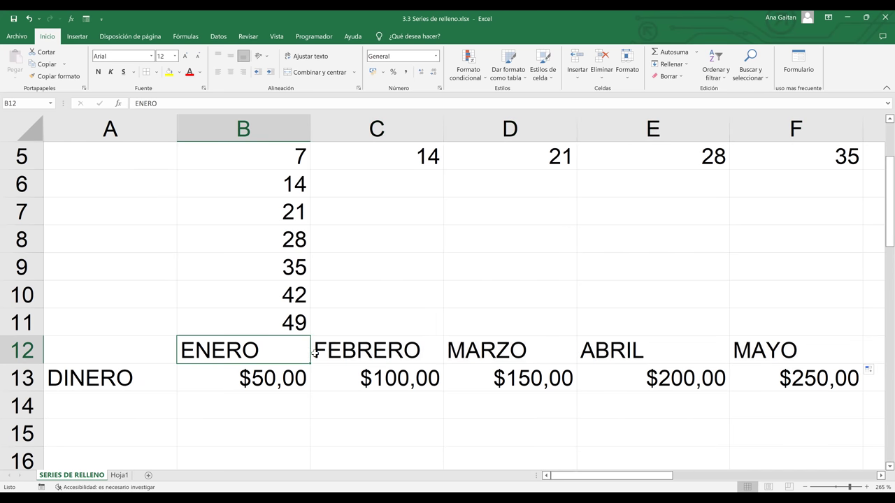
pyautogui.press('Right')
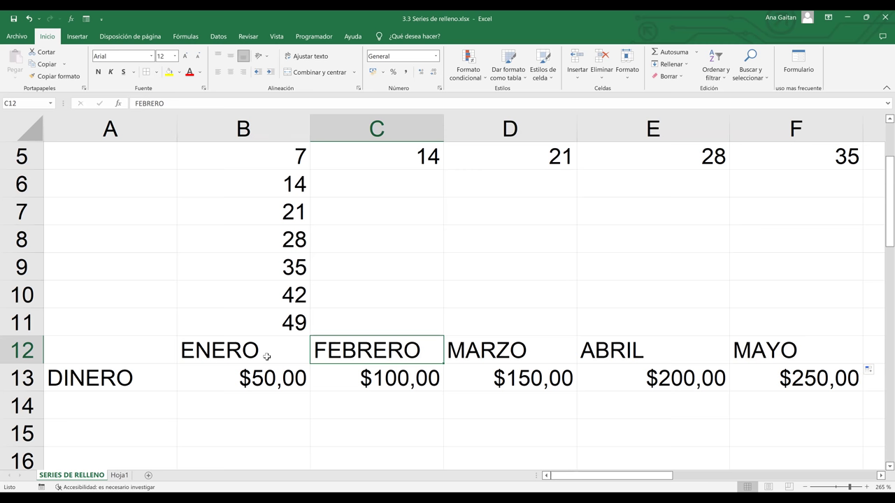
pyautogui.click(249, 353)
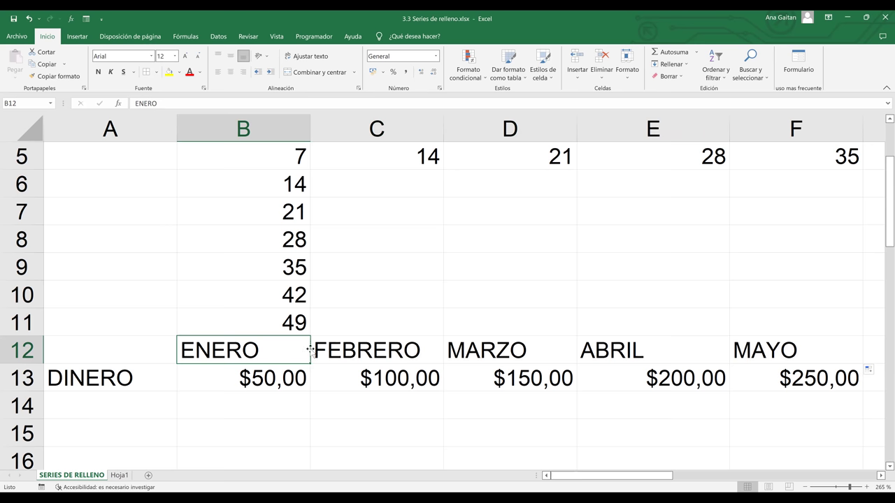
pyautogui.moveTo(283, 342); pyautogui.dragTo(794, 343)
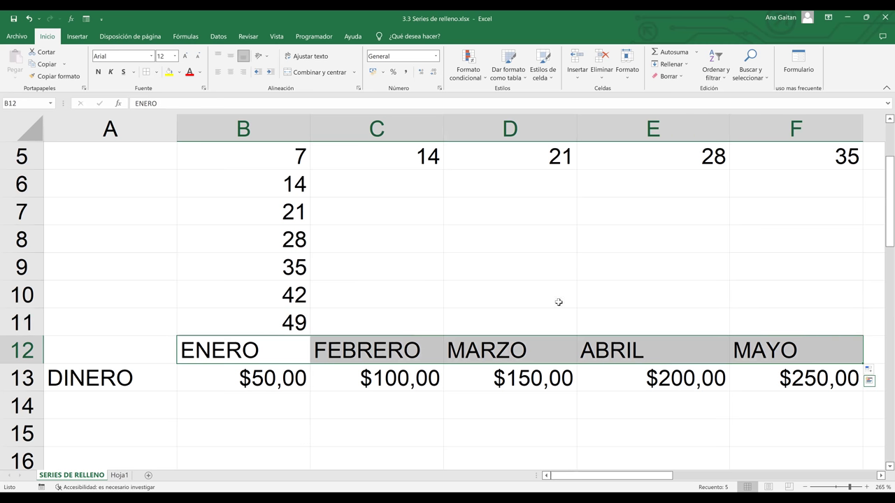
# - Clear the ENERO–MAYO entries and type MAYO in B12
pyautogui.press('Delete')
pyautogui.click(261, 354)
pyautogui.write('MAYO')
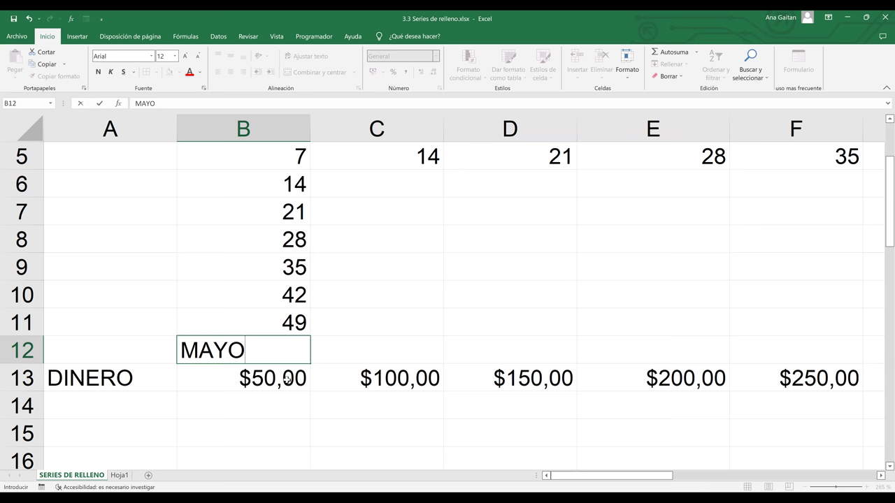
pyautogui.press('Return')
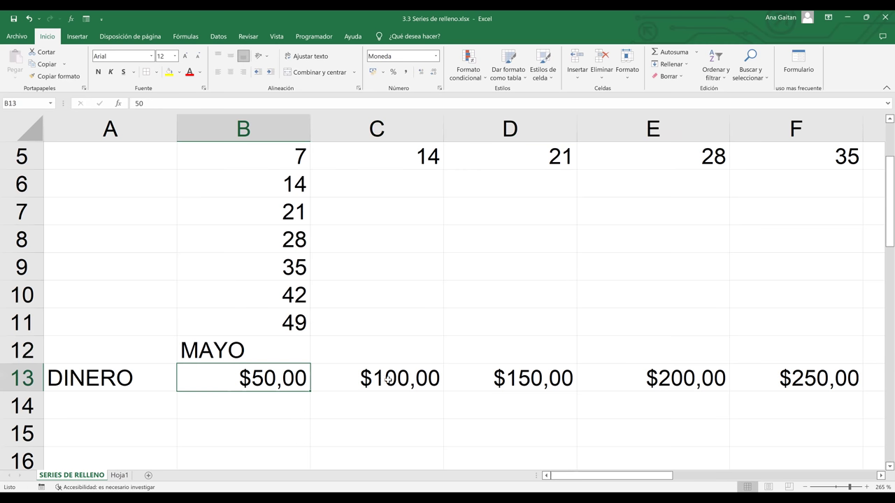
pyautogui.click(389, 378)
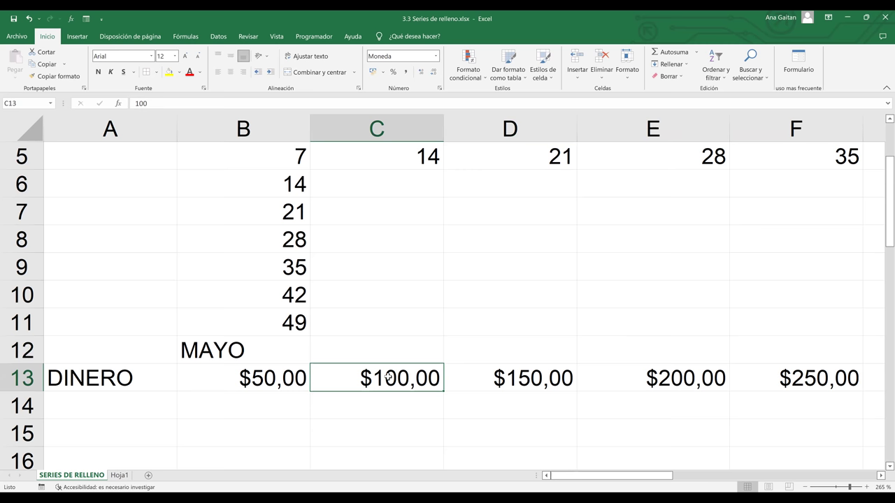
# - Fill the months from MAYO across to SEPTIEMBRE in F12
pyautogui.click(292, 353)
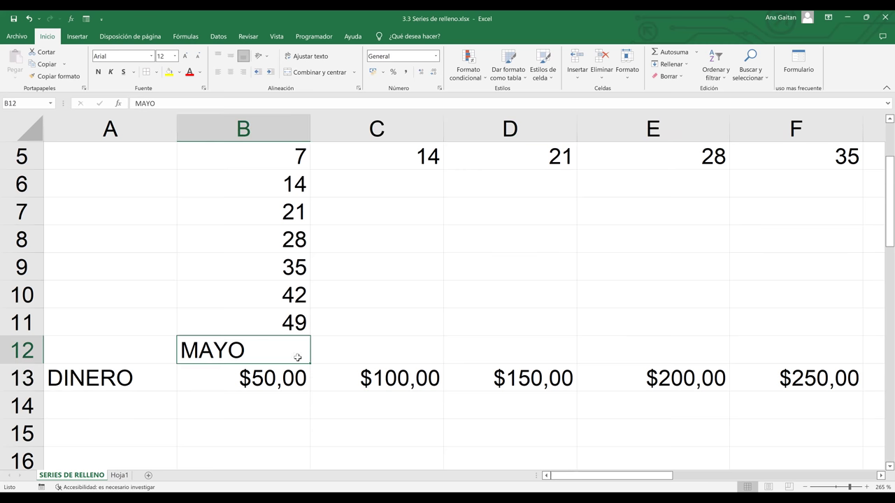
pyautogui.moveTo(309, 364); pyautogui.dragTo(417, 360)
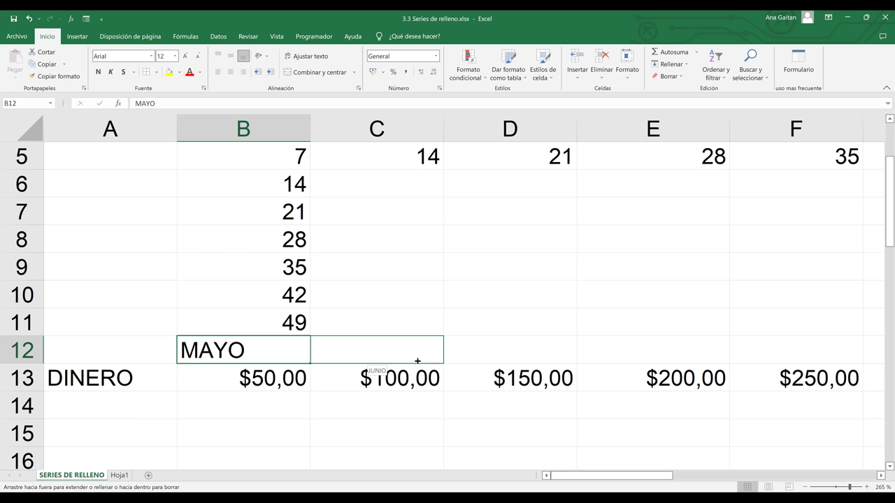
pyautogui.moveTo(417, 361); pyautogui.dragTo(838, 352)
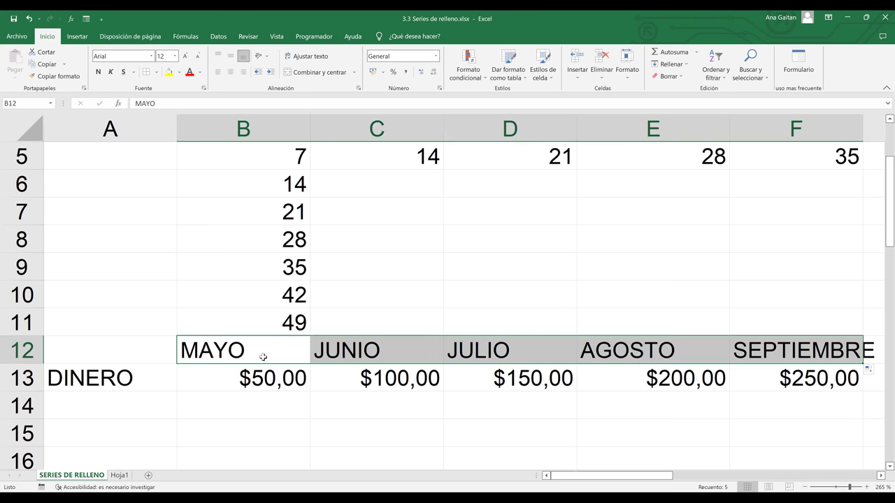
pyautogui.click(263, 357)
pyautogui.moveTo(339, 354); pyautogui.dragTo(841, 419)
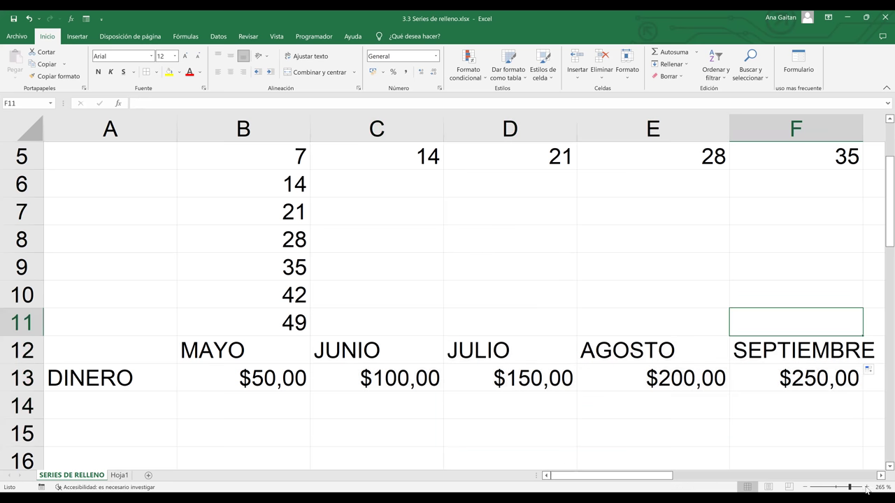
# - Copy the $50,00 cell's currency format from B13 onto empty cell B16 with Format Painter
pyautogui.click(866, 487)
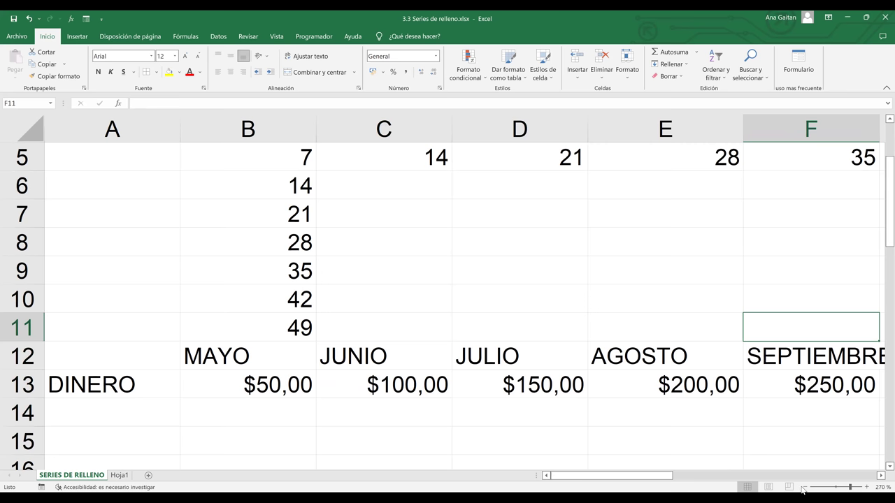
pyautogui.click(803, 487)
pyautogui.click(803, 487)
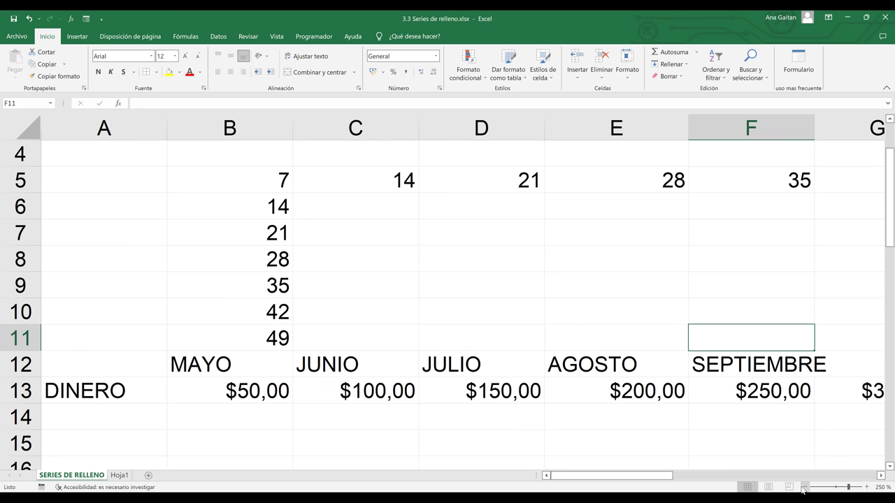
pyautogui.click(803, 488)
pyautogui.click(803, 487)
pyautogui.click(803, 487)
pyautogui.click(803, 487)
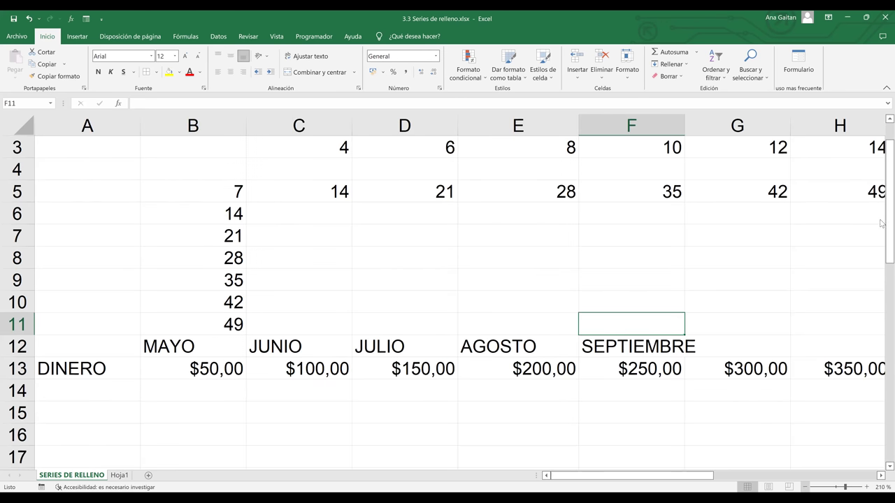
pyautogui.click(883, 246)
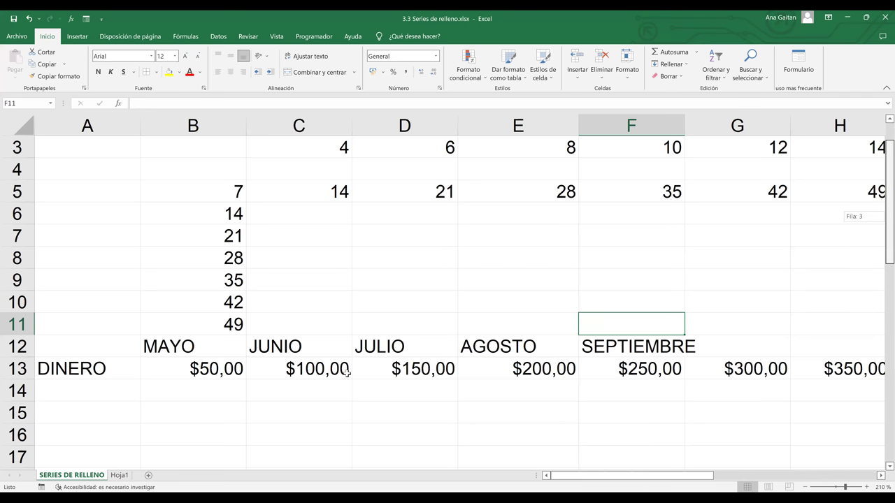
pyautogui.scroll(-1, 174, 338)
pyautogui.click(174, 339)
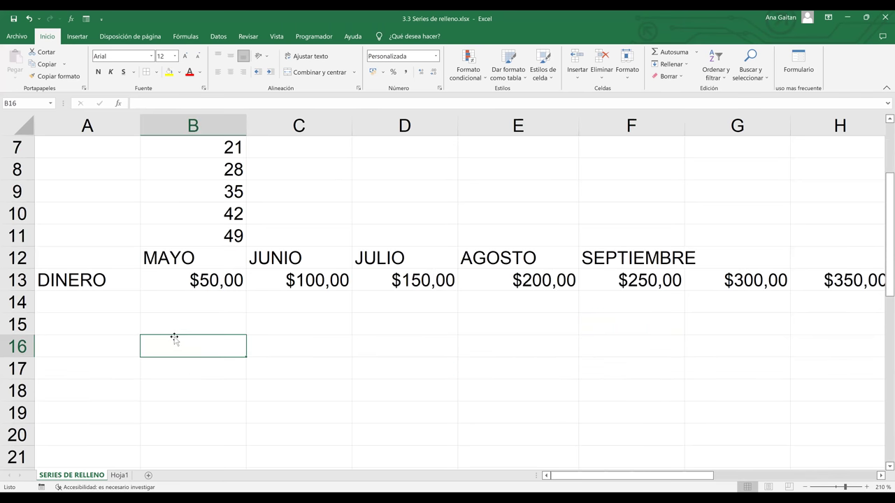
pyautogui.click(217, 282)
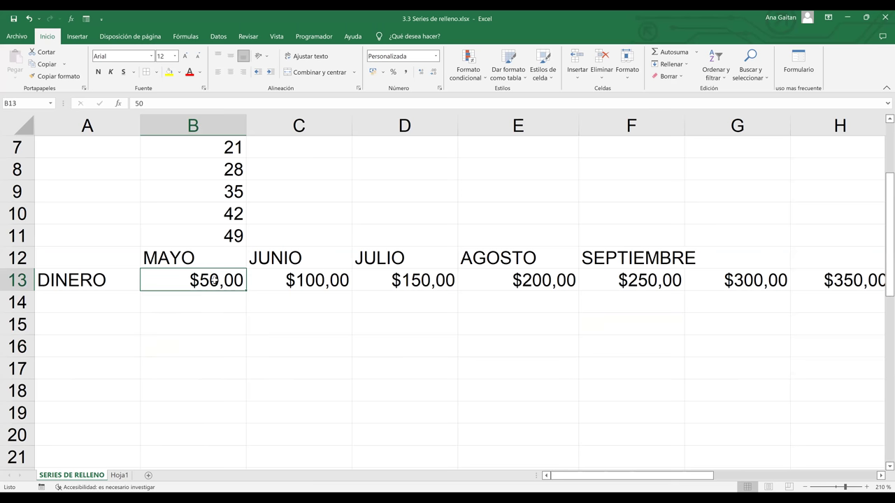
pyautogui.rightClick(216, 282)
pyautogui.click(182, 347)
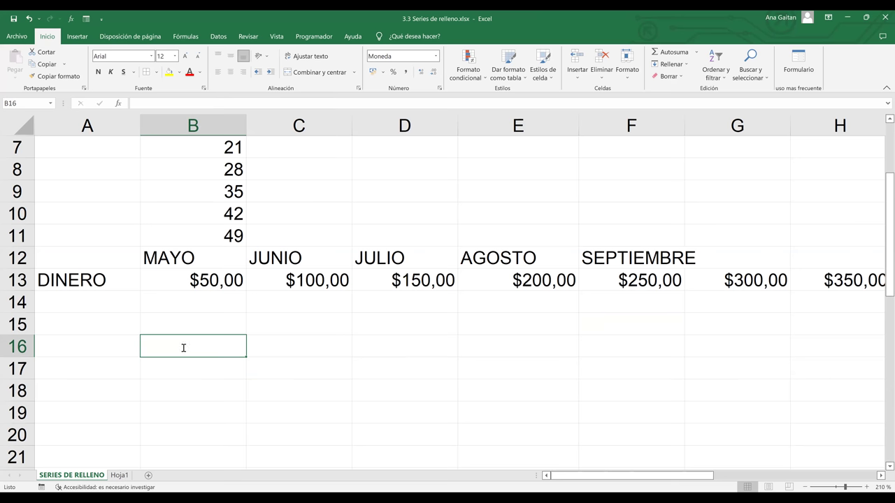
# - Enter 10 and 20 in B16:C16 as currency and extend to $60,00 in G16
pyautogui.write('10')
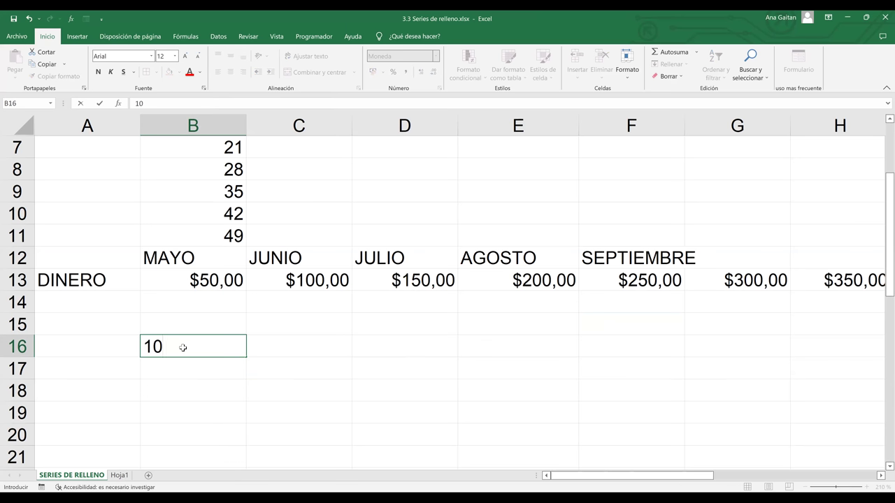
pyautogui.press('Tab')
pyautogui.write('20')
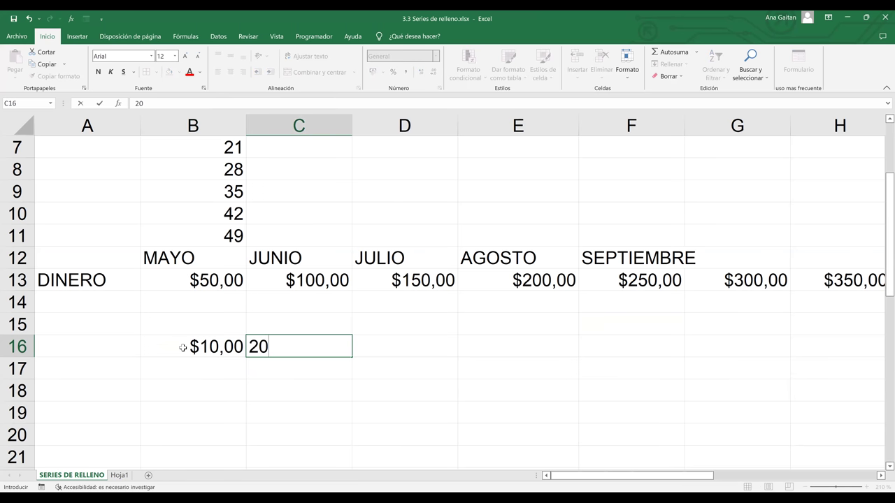
pyautogui.press('Tab')
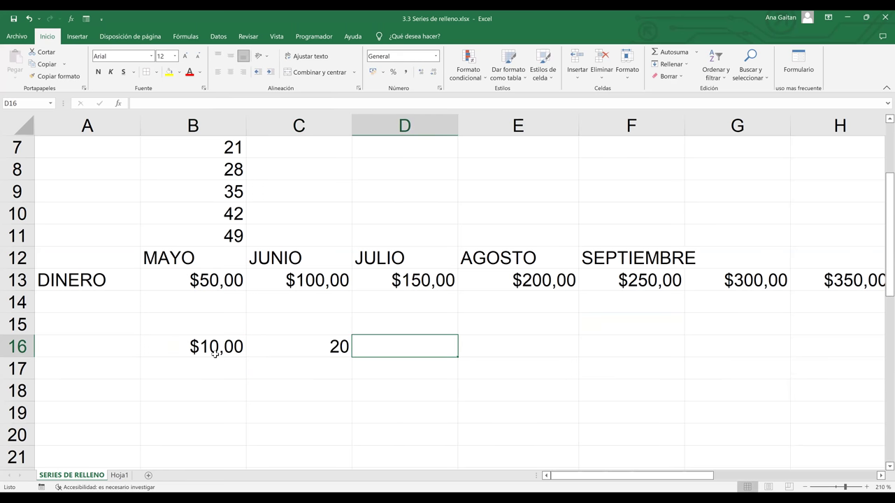
pyautogui.click(215, 354)
pyautogui.rightClick(341, 390)
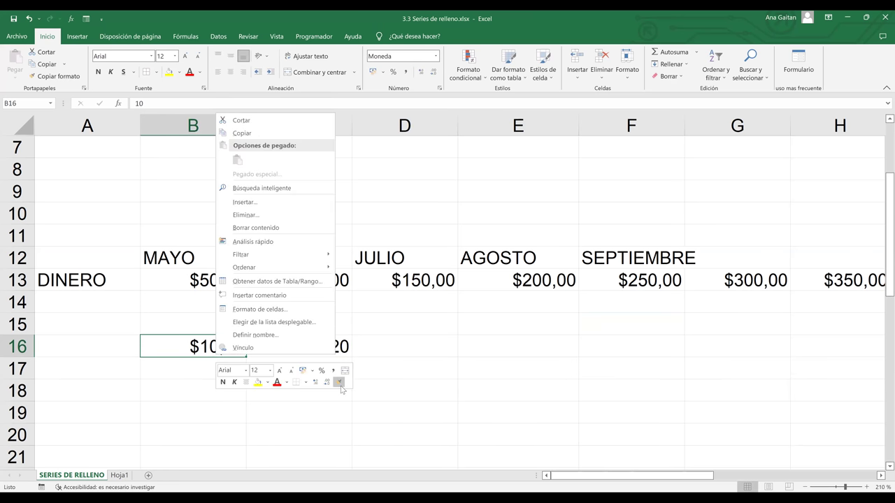
pyautogui.click(324, 345)
pyautogui.moveTo(231, 350); pyautogui.dragTo(766, 344)
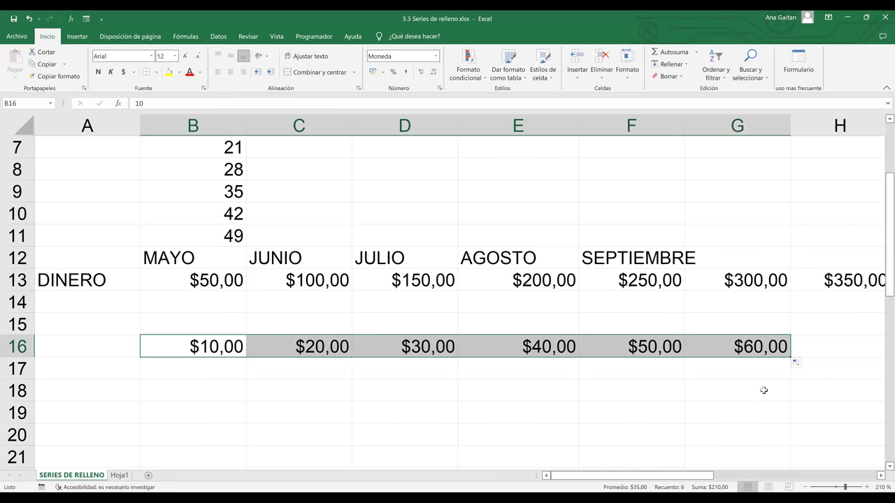
pyautogui.click(763, 391)
pyautogui.click(211, 326)
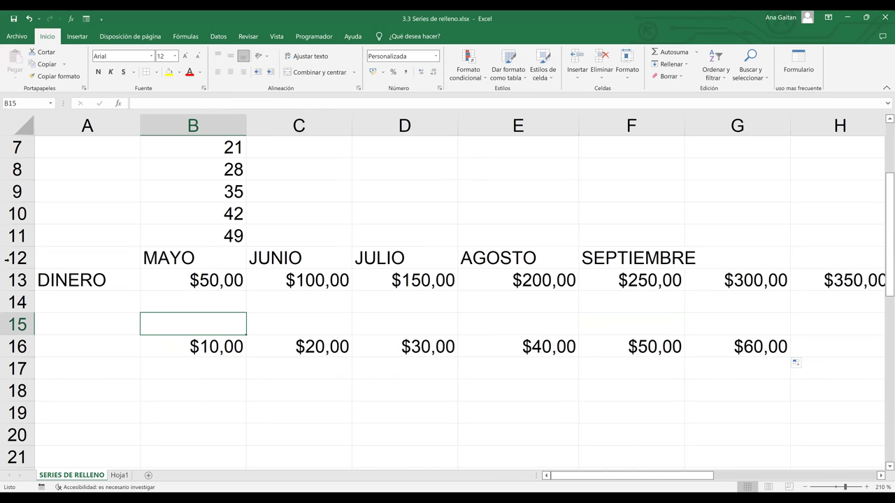
pyautogui.click(15, 257)
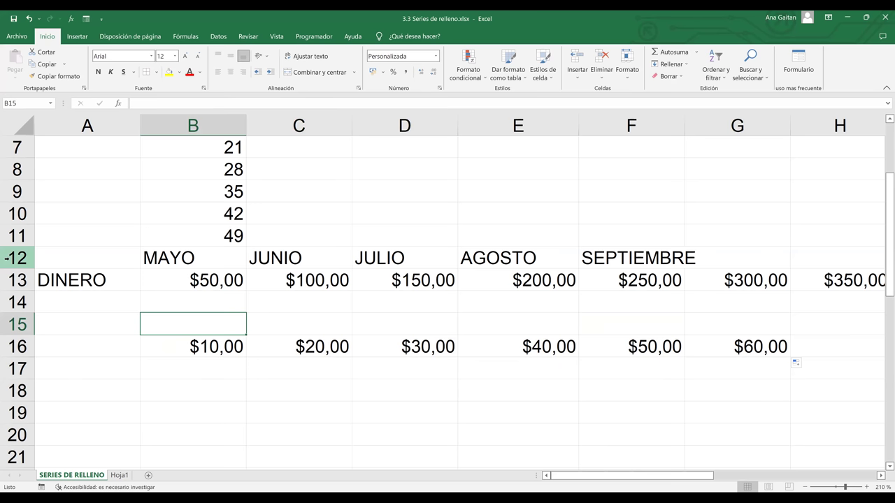
pyautogui.click(21, 324)
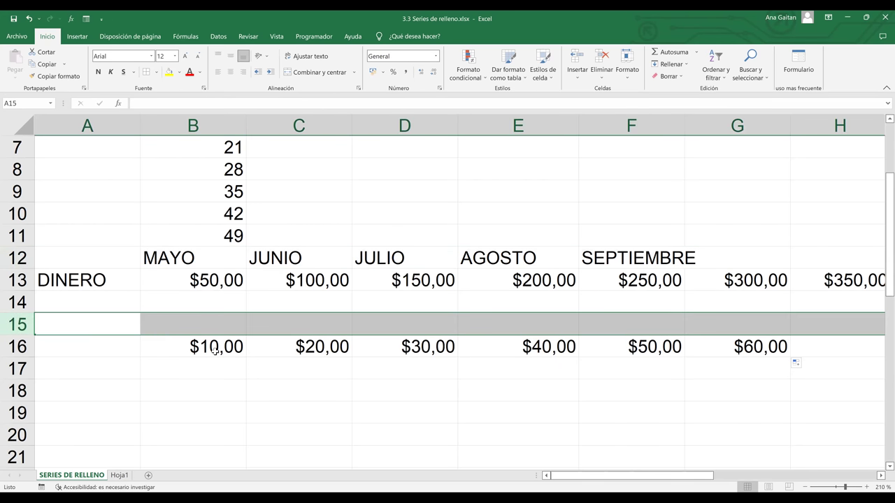
pyautogui.click(214, 348)
pyautogui.click(213, 325)
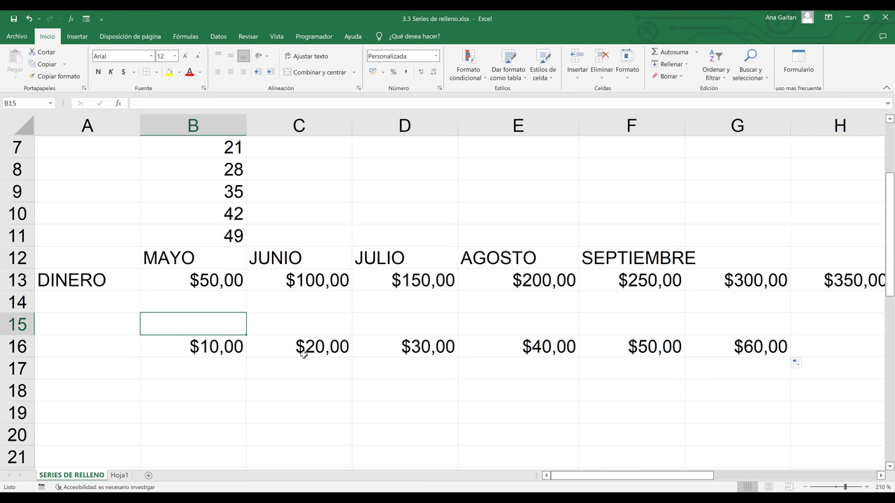
pyautogui.click(302, 353)
pyautogui.click(197, 323)
# - Type MIERCOLES in B15, widen column B, and fill weekdays to LUNES in G15
pyautogui.write('mlE')
pyautogui.press('BackSpace')
pyautogui.press('BackSpace')
pyautogui.press('BackSpace')
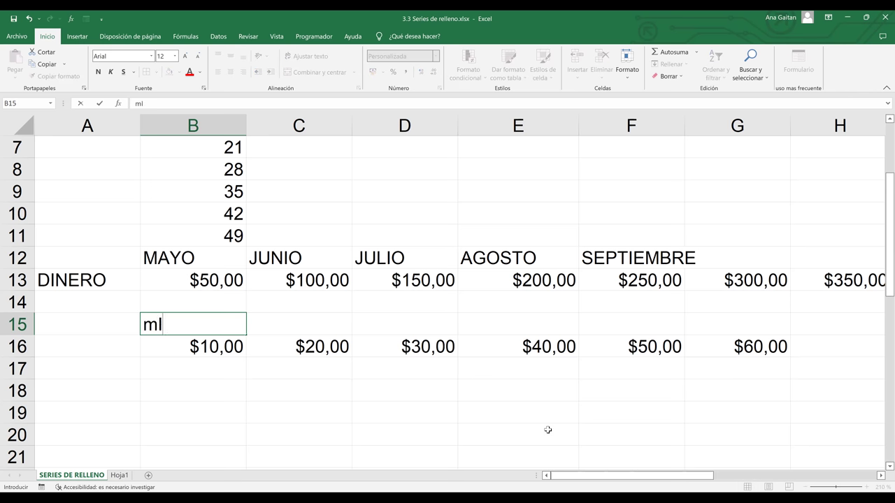
pyautogui.write('MIERCOLES')
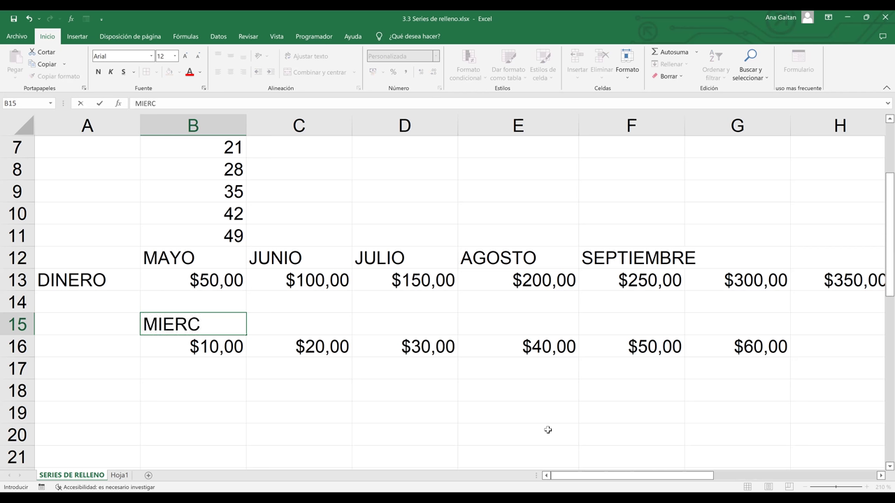
pyautogui.click(385, 446)
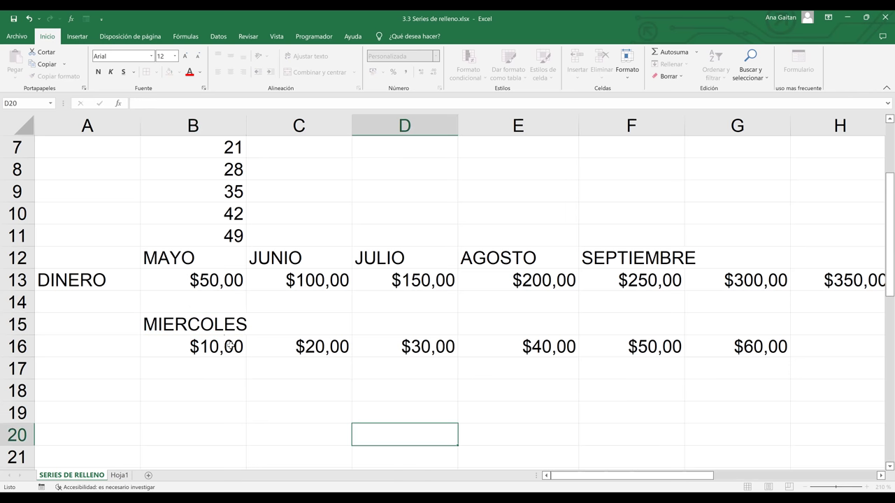
pyautogui.moveTo(245, 124); pyautogui.dragTo(264, 126)
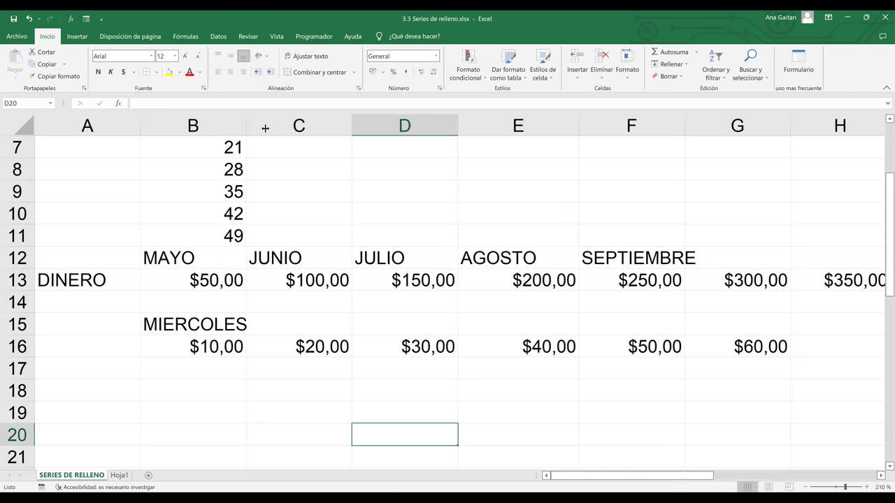
pyautogui.click(241, 325)
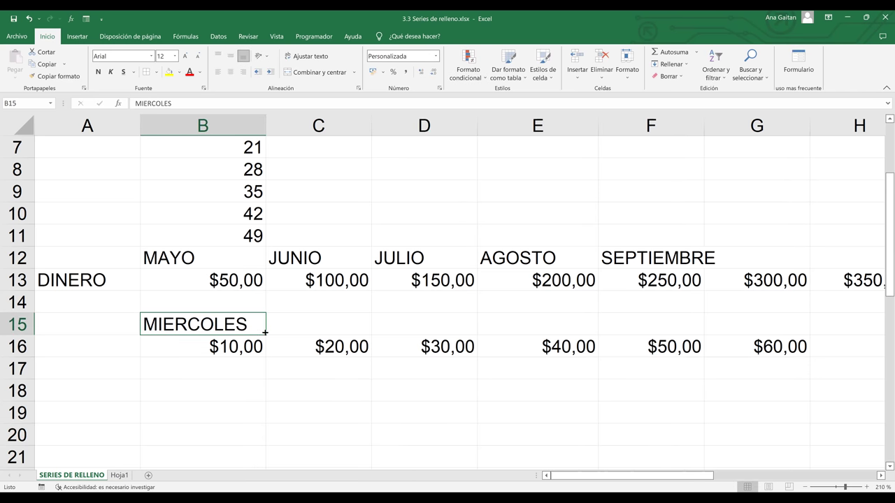
pyautogui.moveTo(264, 333); pyautogui.dragTo(769, 322)
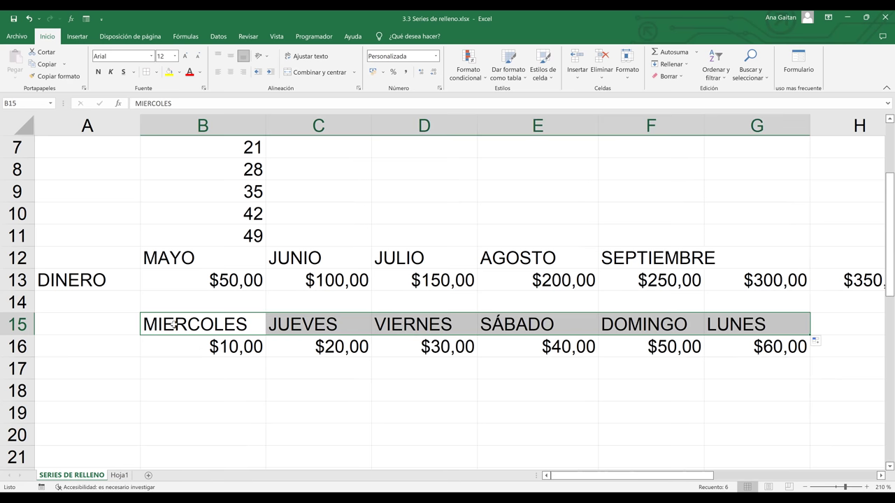
pyautogui.click(174, 324)
# - Type LUNES in B17 and fill the week across to DOMINGO in H17
pyautogui.click(328, 328)
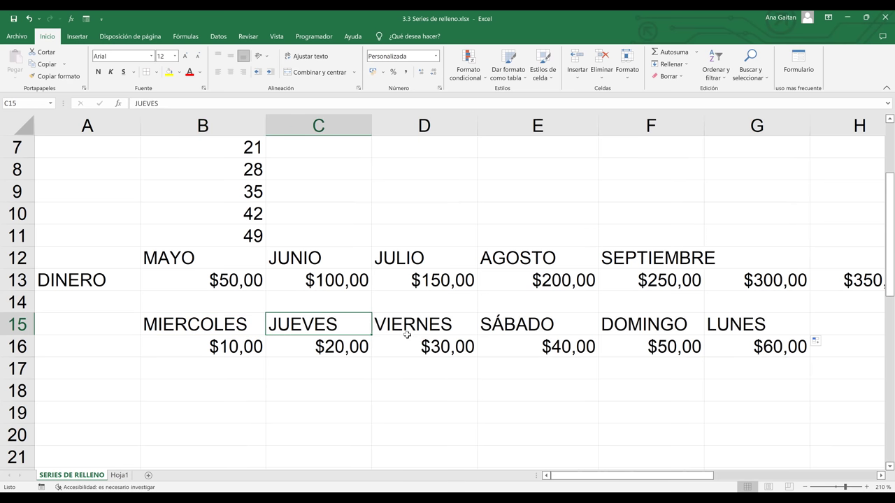
pyautogui.click(187, 374)
pyautogui.write('IU')
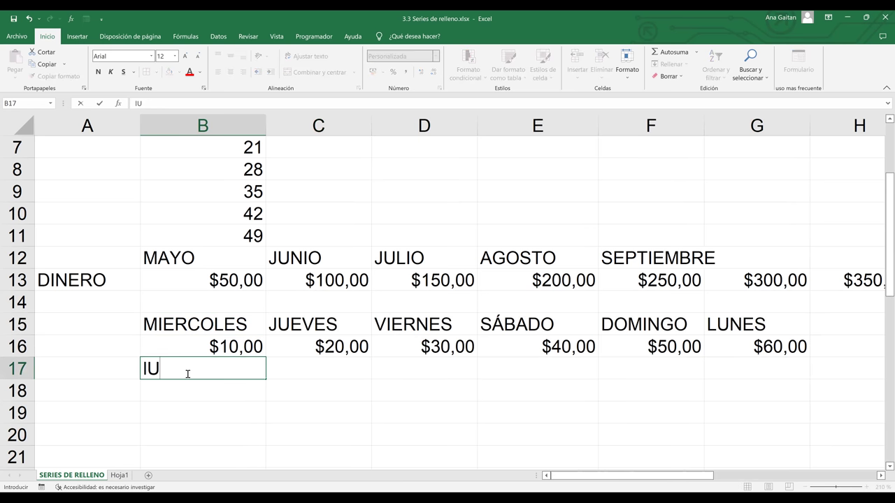
pyautogui.press('BackSpace')
pyautogui.press('BackSpace')
pyautogui.write('LUNES')
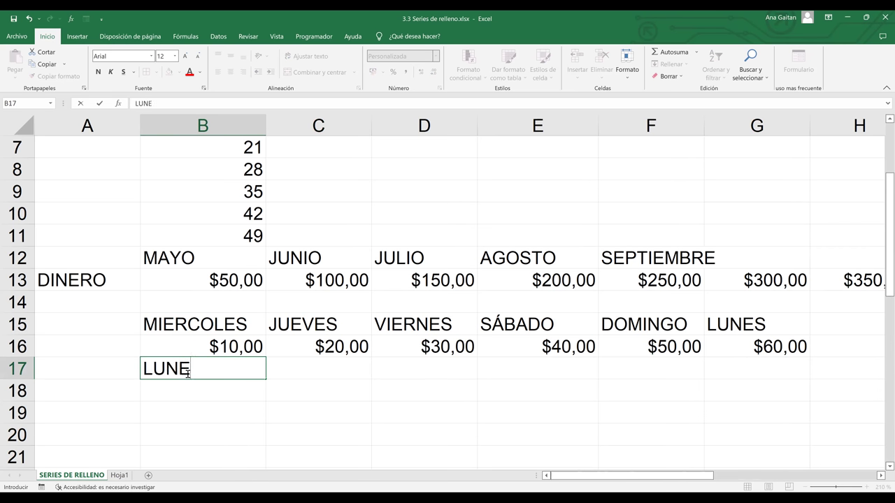
pyautogui.click(305, 372)
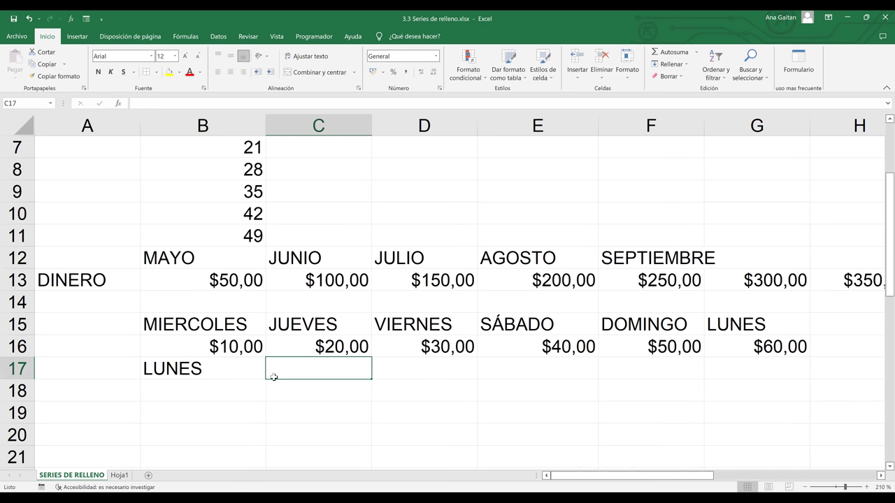
pyautogui.click(263, 375)
pyautogui.moveTo(267, 378); pyautogui.dragTo(865, 337)
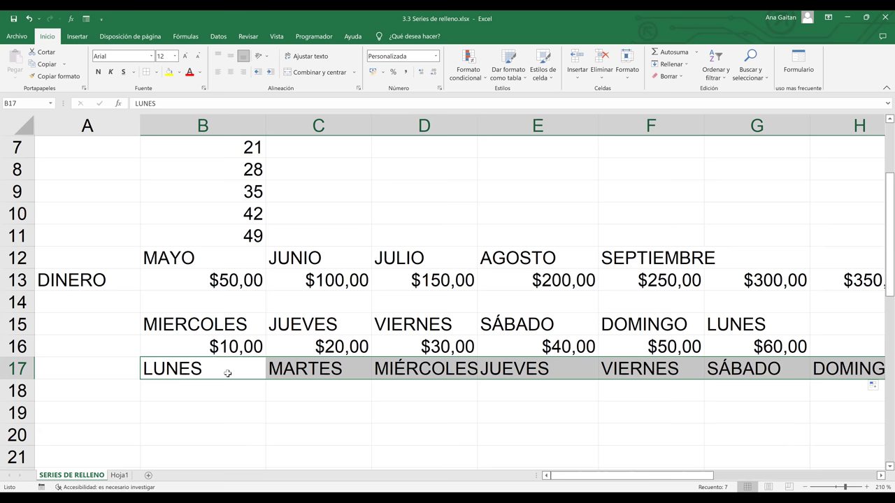
pyautogui.click(195, 394)
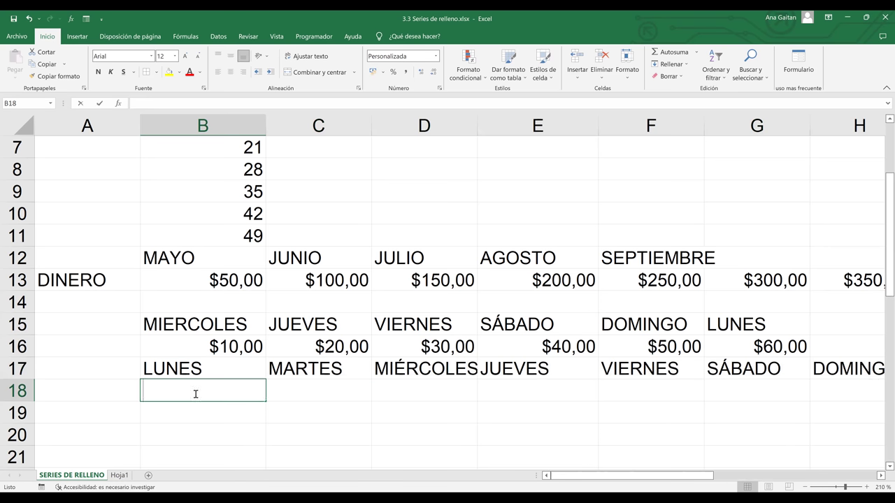
# - Enter LUNES and MIERCOLES in B18:C18 and extend the every-other-day pattern across to G18
pyautogui.write('LUNES')
pyautogui.press('Tab')
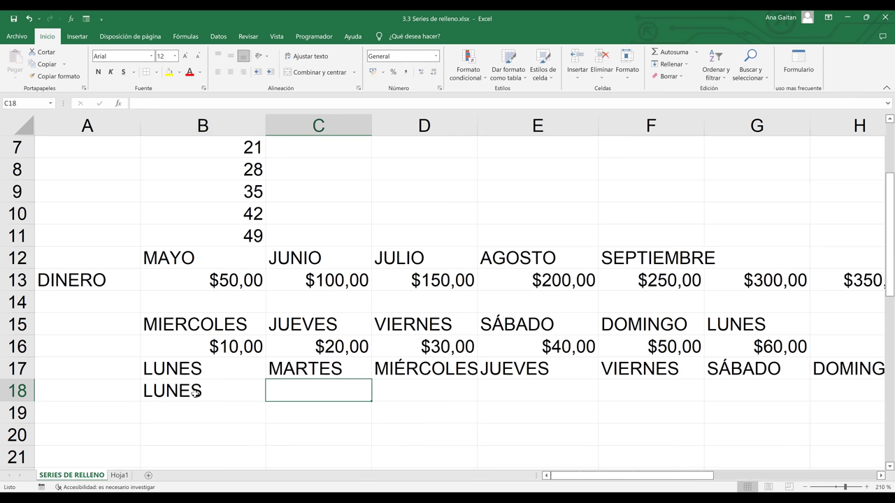
pyautogui.write('MIERCOLES')
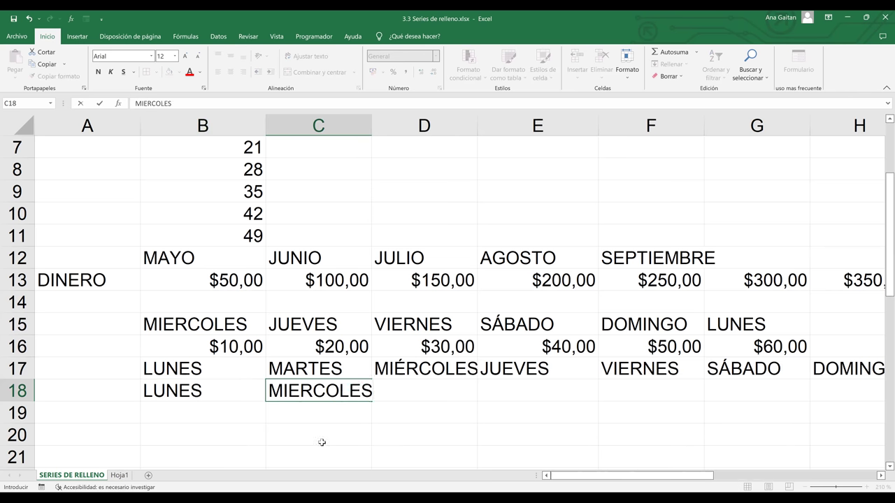
pyautogui.click(339, 439)
pyautogui.moveTo(210, 389); pyautogui.dragTo(315, 396)
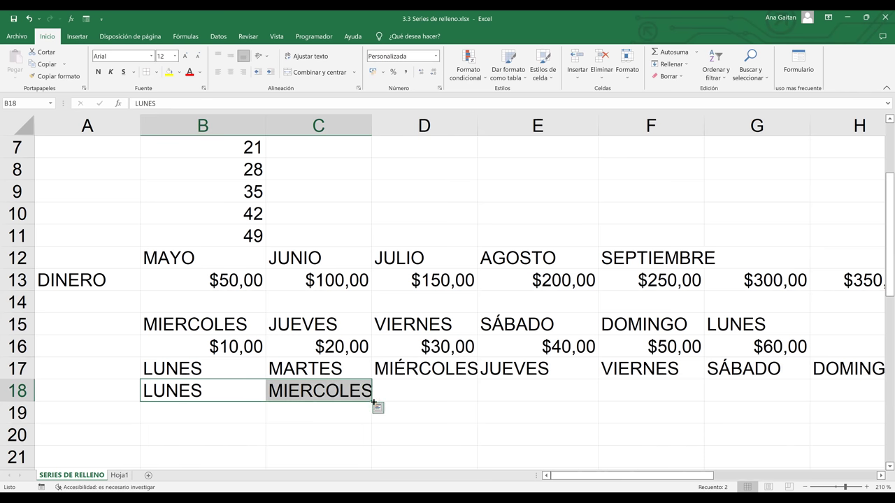
pyautogui.moveTo(374, 402); pyautogui.dragTo(787, 404)
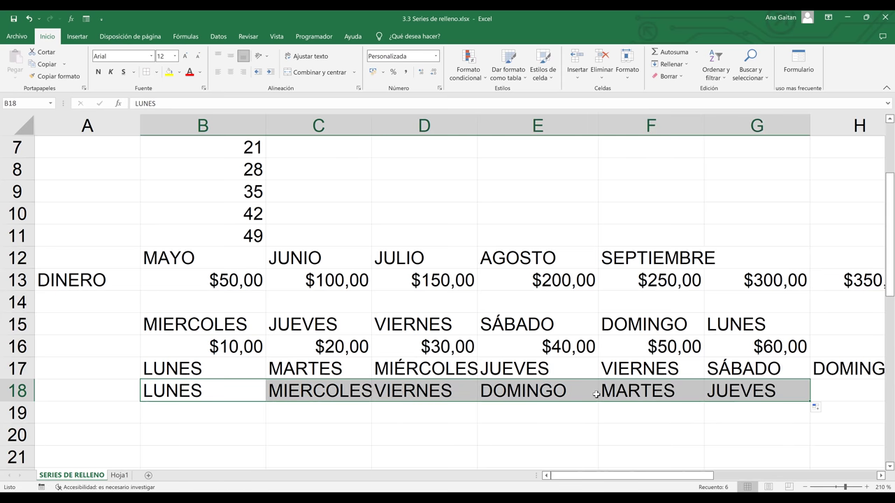
# - Check the filled row 18 entries: VIERNES, DOMINGO, MARTES and JUEVES
pyautogui.click(354, 394)
pyautogui.click(417, 396)
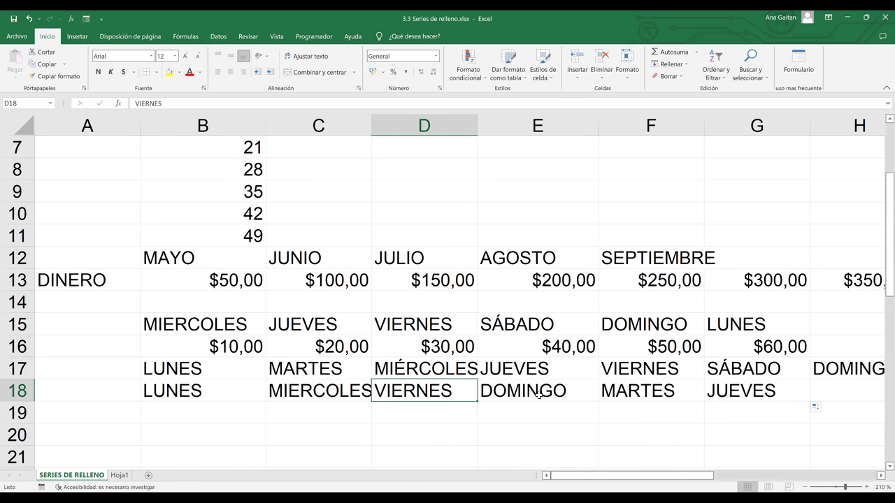
pyautogui.click(539, 396)
pyautogui.click(616, 394)
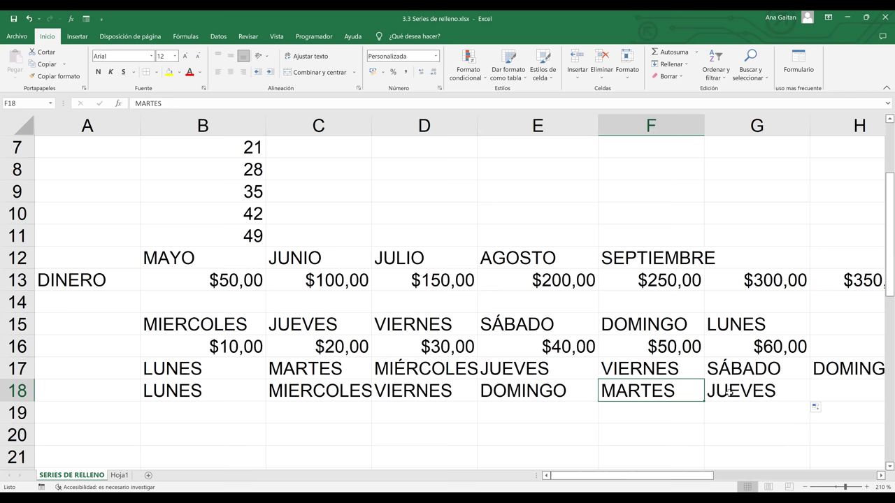
pyautogui.click(727, 393)
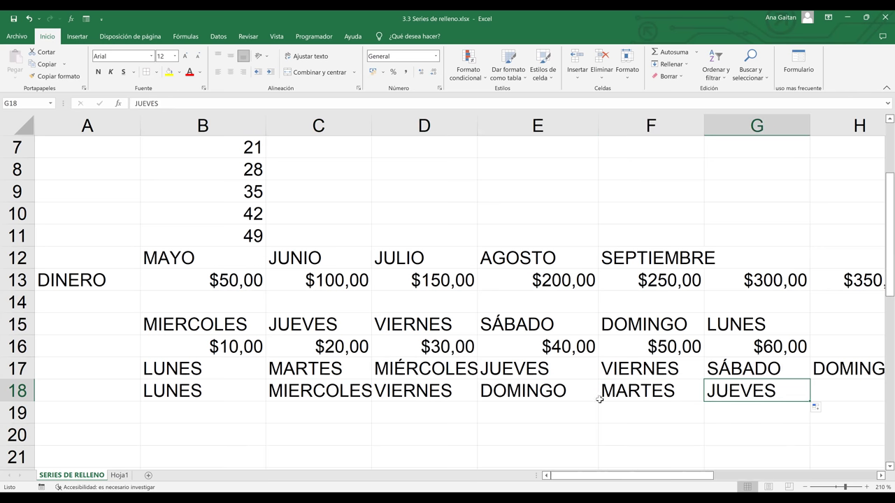
pyautogui.click(560, 392)
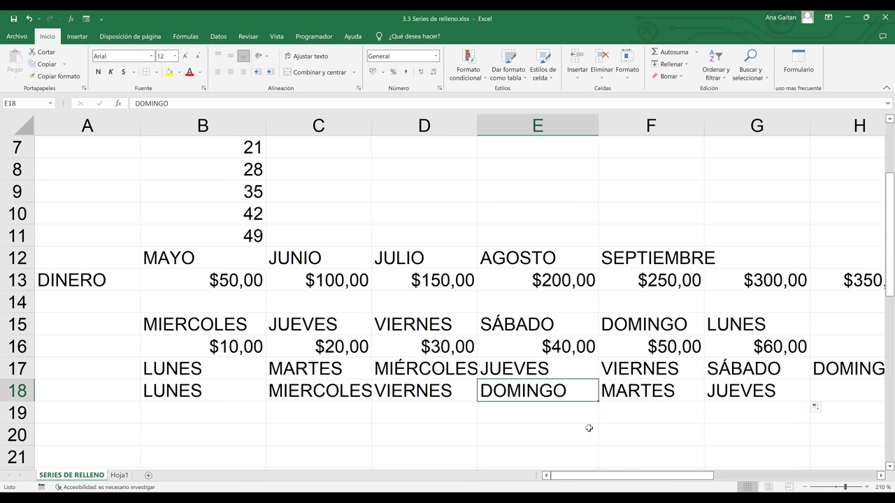
pyautogui.click(651, 394)
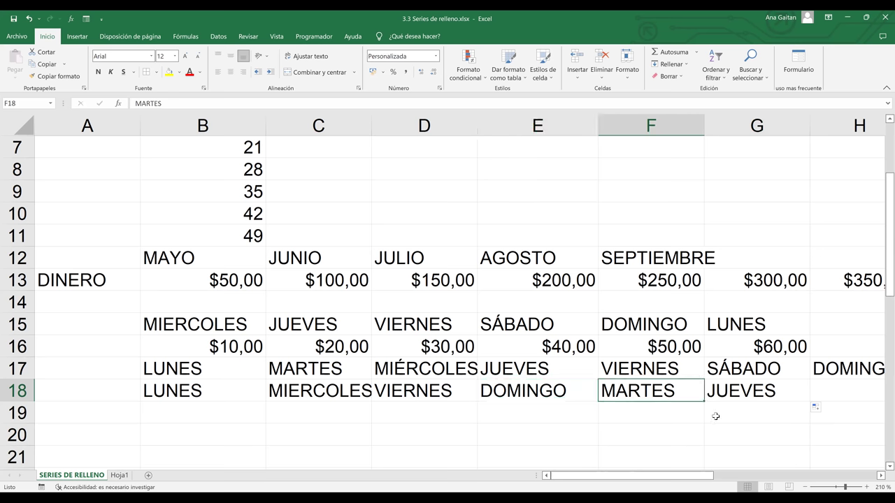
pyautogui.click(742, 396)
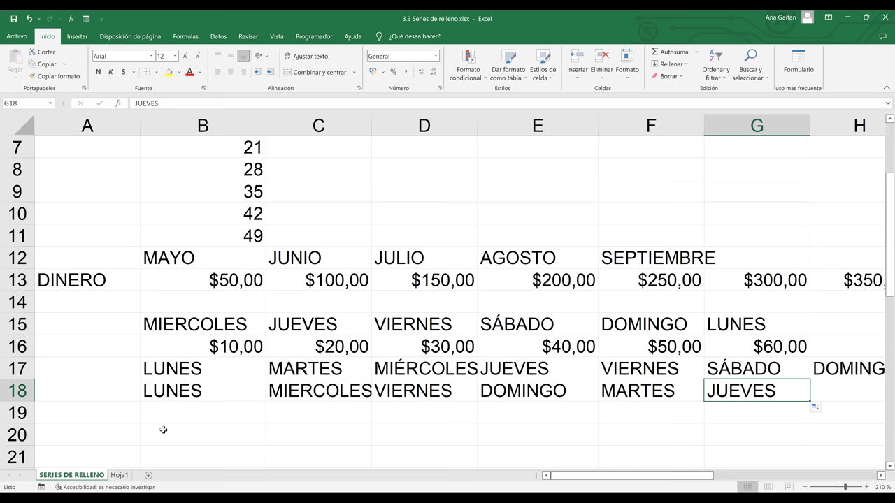
pyautogui.moveTo(180, 386); pyautogui.dragTo(415, 393)
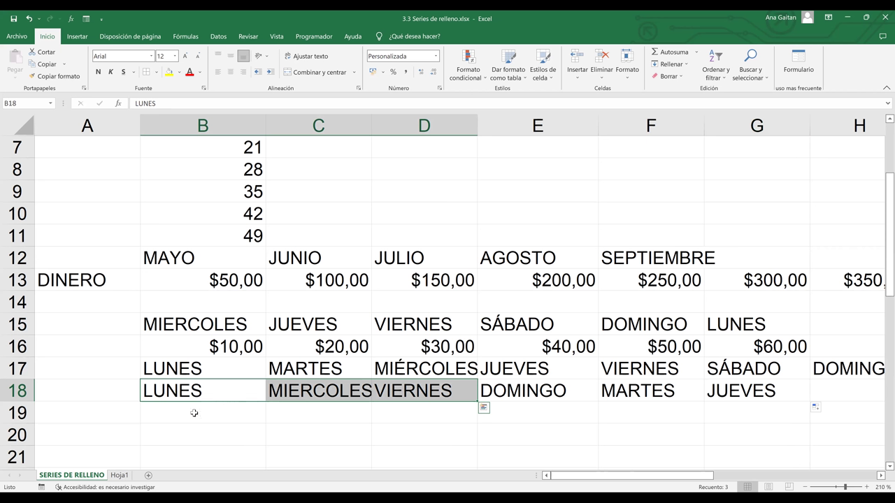
# - Enter VIERNES in B19 and extend it through SÁBADO and DOMINGO to D19
pyautogui.click(194, 413)
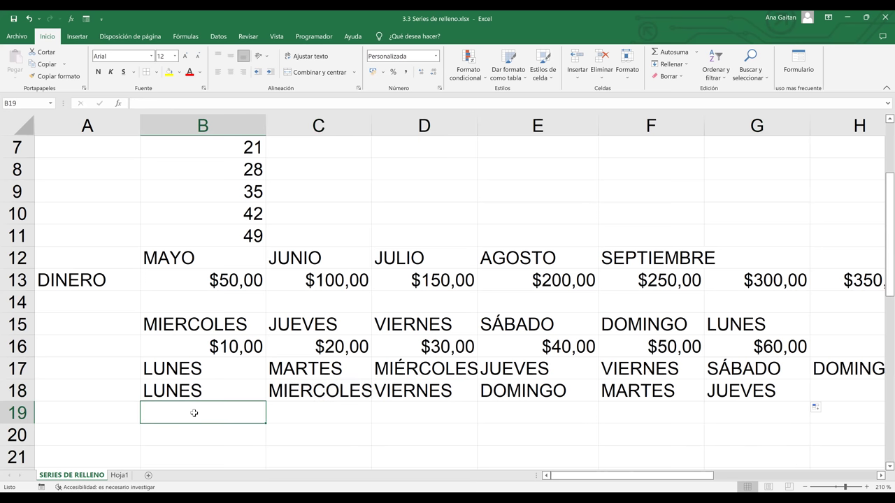
pyautogui.write('VIERNES')
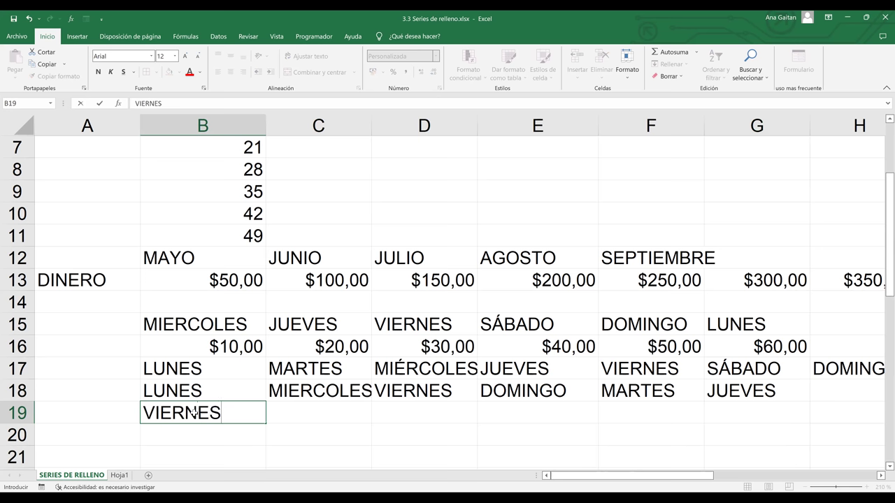
pyautogui.press('Tab')
pyautogui.click(224, 413)
pyautogui.moveTo(266, 424); pyautogui.dragTo(524, 408)
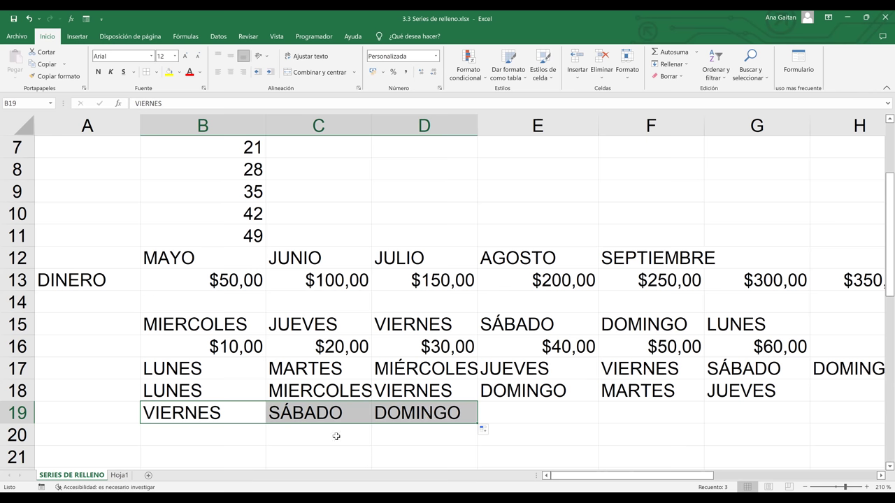
pyautogui.click(204, 449)
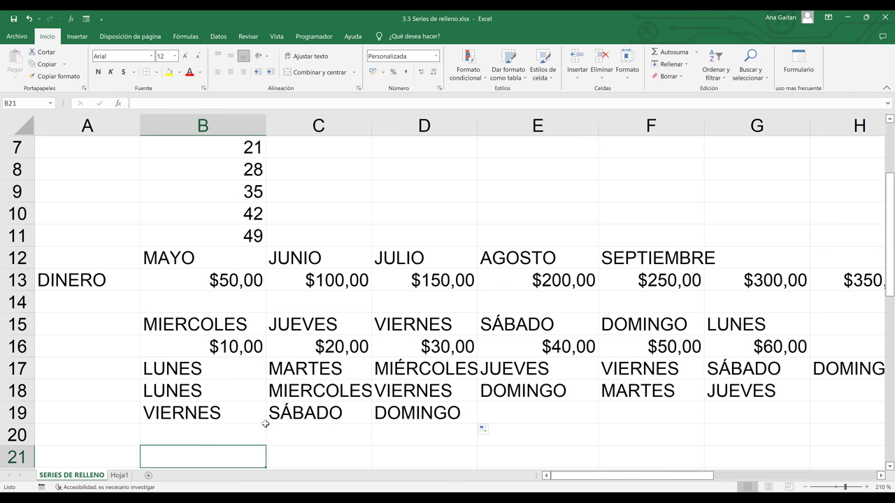
pyautogui.press('Down')
pyautogui.press('Down')
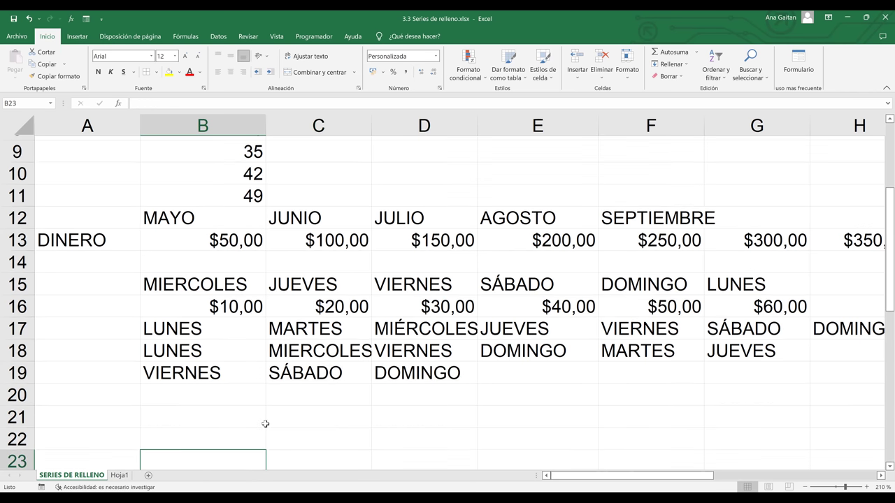
# - Enter DICIEMBRE in B22 and NOVIEMBRE in C22, then fill the descending months to JULIO in G22
pyautogui.press('Up')
pyautogui.press('Up')
pyautogui.press('Up')
pyautogui.scroll(-1, 265, 424)
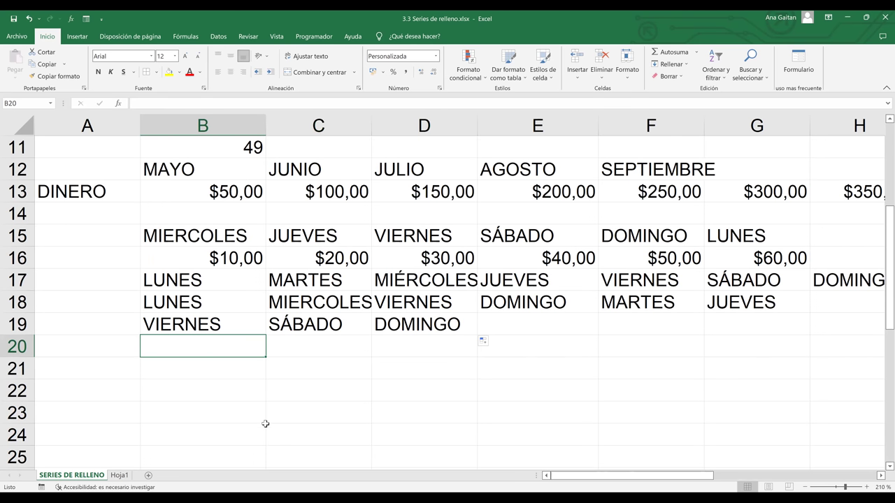
pyautogui.press('Down')
pyautogui.press('Down')
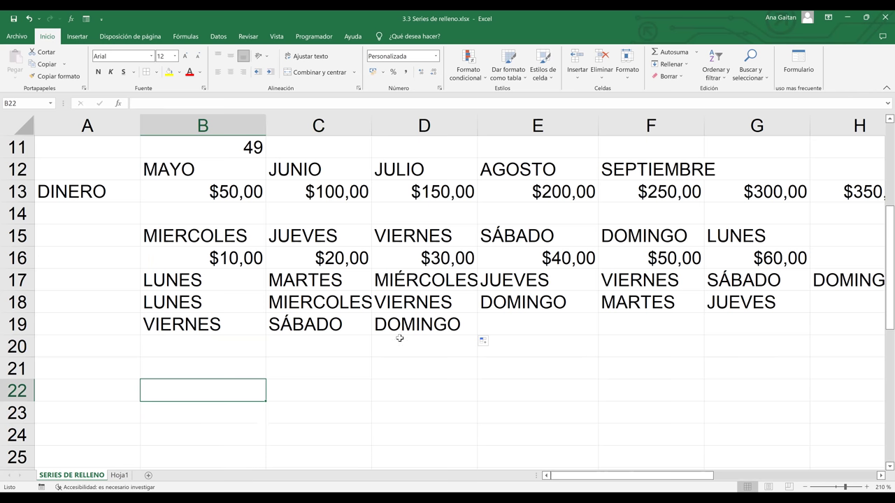
pyautogui.write('DICE')
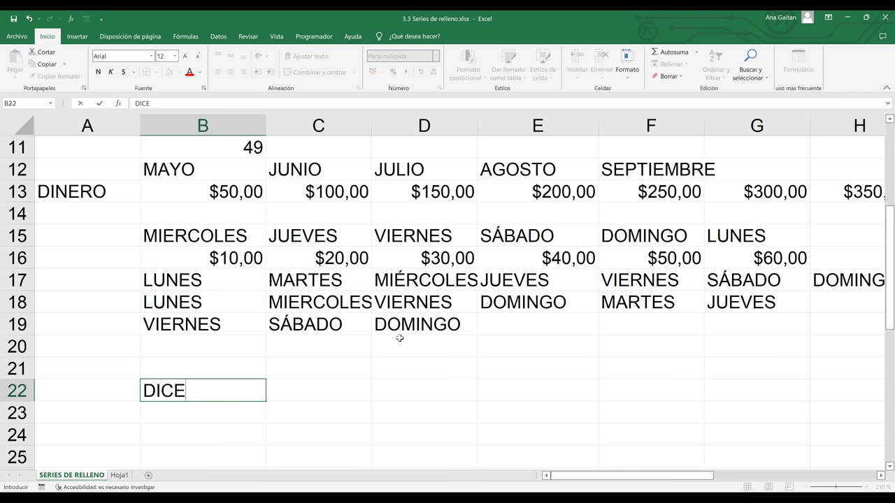
pyautogui.press('BackSpace')
pyautogui.write('IEMBRE')
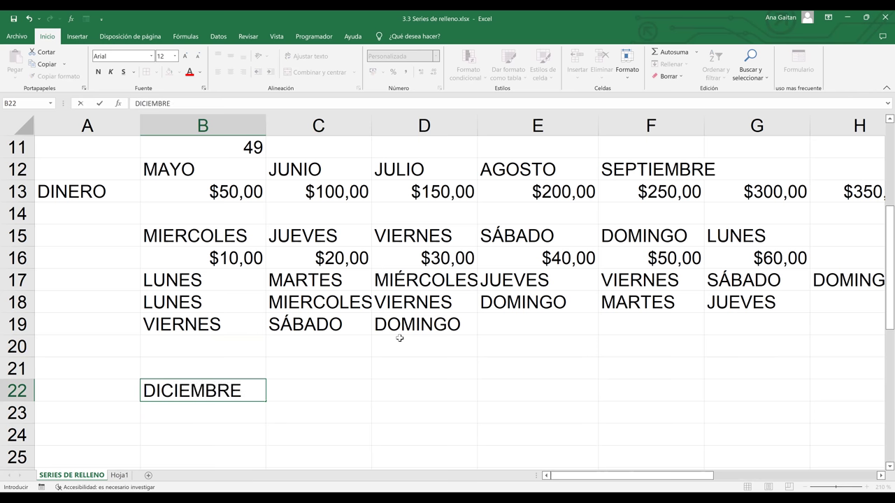
pyautogui.press('Tab')
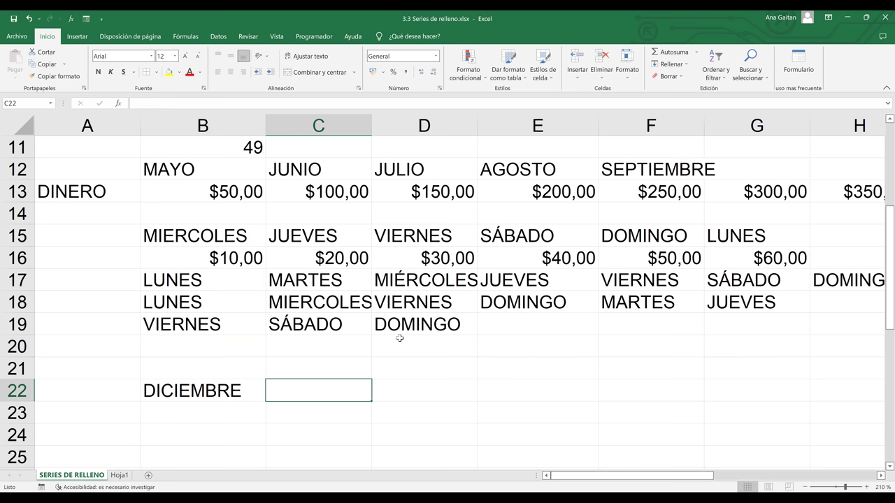
pyautogui.write('NOVIEMBRE')
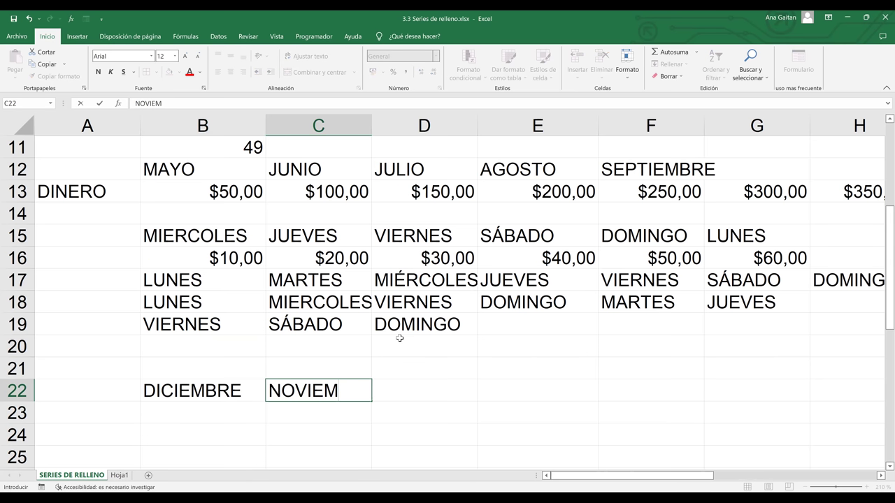
pyautogui.click(429, 406)
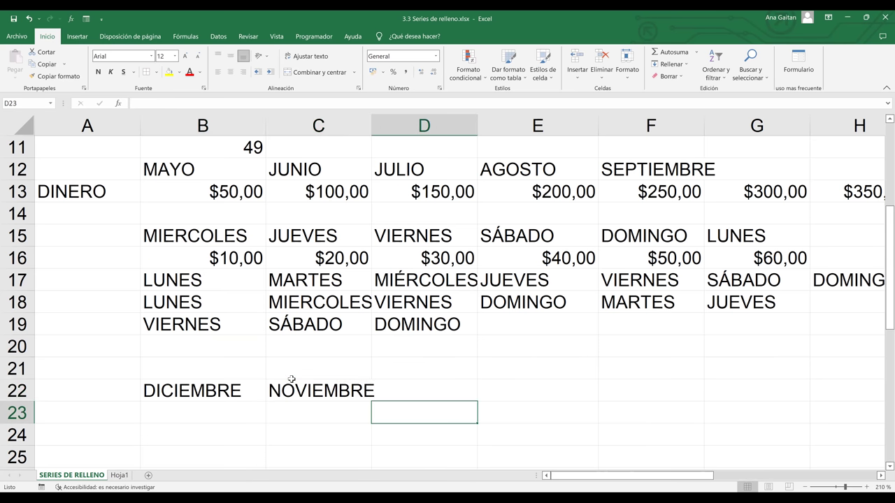
pyautogui.moveTo(203, 391); pyautogui.dragTo(772, 389)
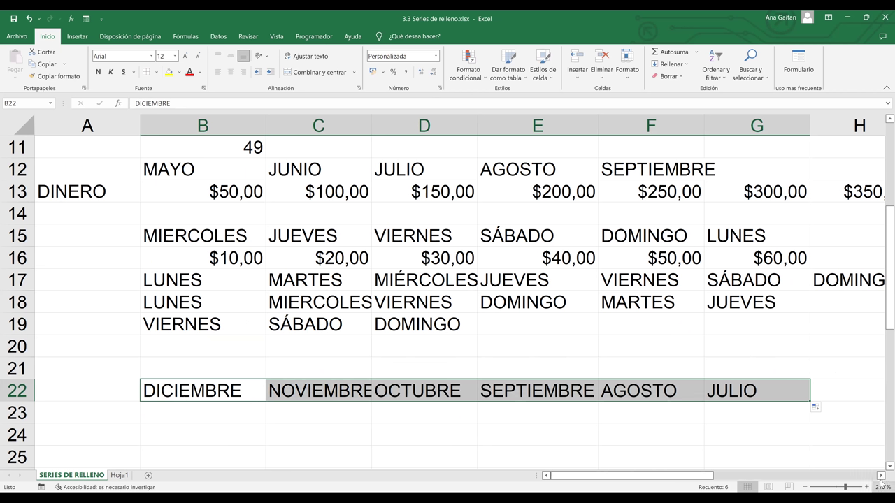
pyautogui.click(881, 476)
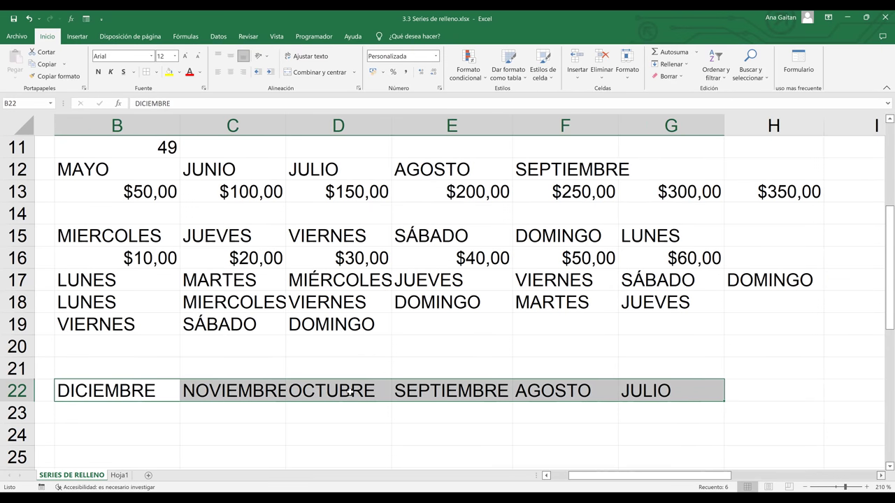
pyautogui.hscroll(3, 365, 399)
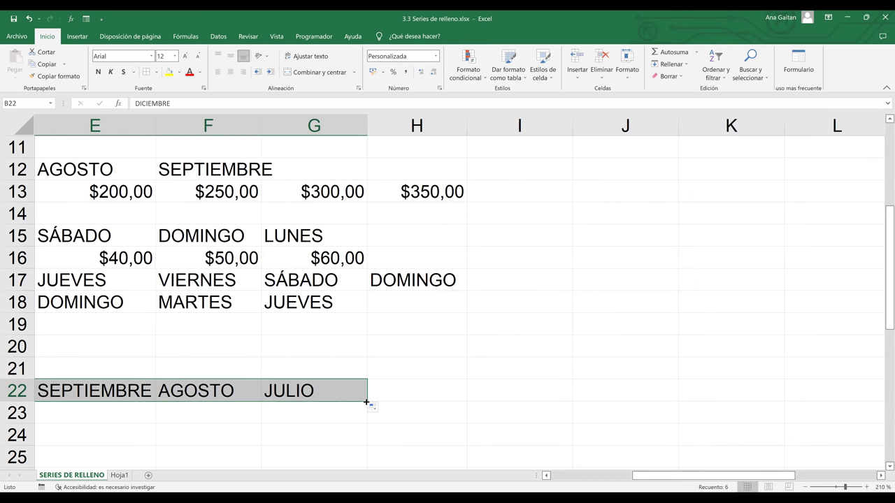
pyautogui.moveTo(366, 402); pyautogui.dragTo(510, 405)
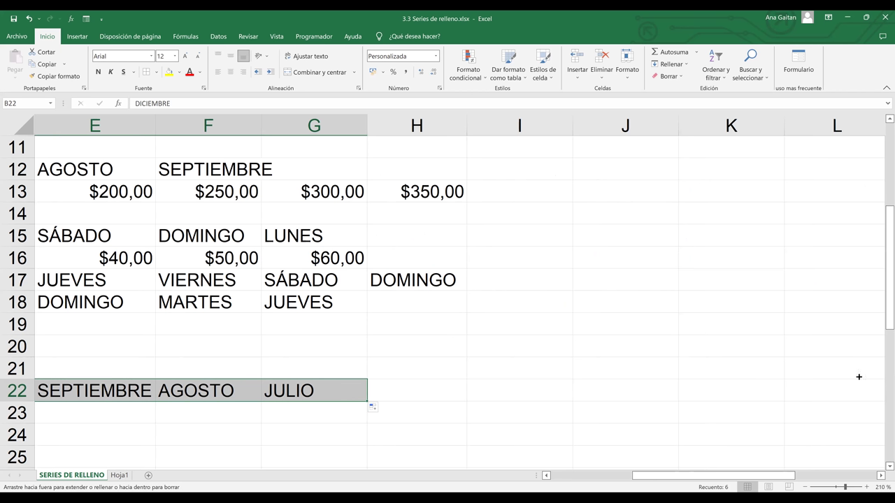
pyautogui.moveTo(858, 377); pyautogui.dragTo(581, 392)
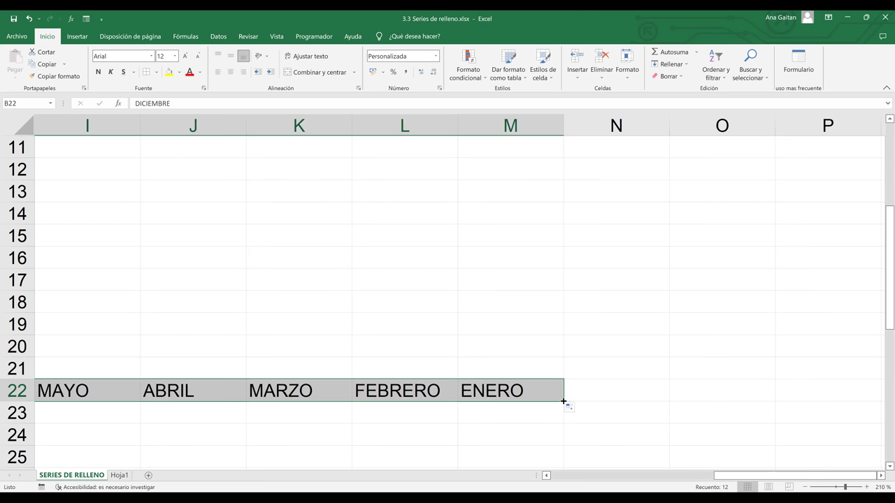
pyautogui.moveTo(563, 401); pyautogui.dragTo(881, 369)
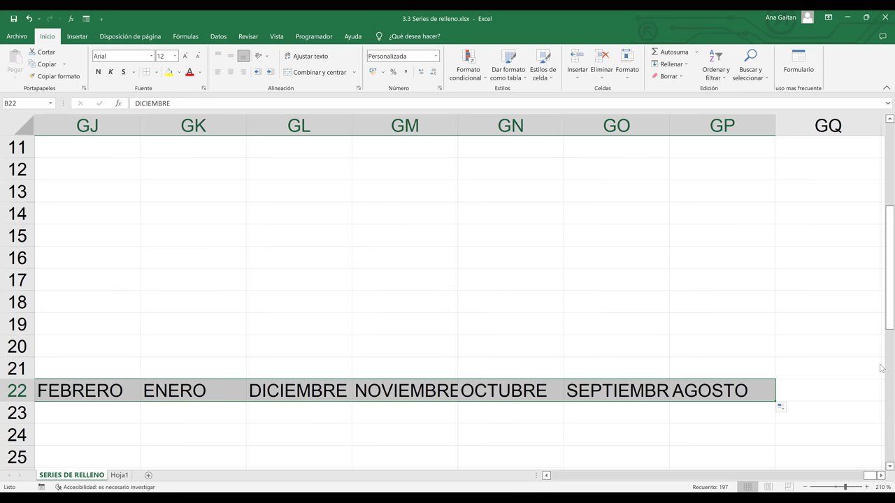
pyautogui.click(761, 410)
pyautogui.moveTo(630, 391); pyautogui.dragTo(762, 398)
pyautogui.moveTo(849, 399); pyautogui.dragTo(873, 395)
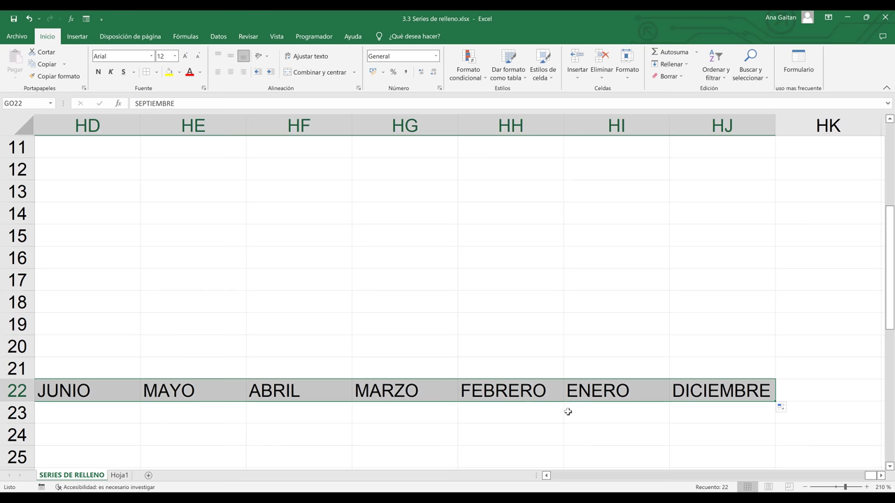
pyautogui.hotkey('ctrl', 'z')
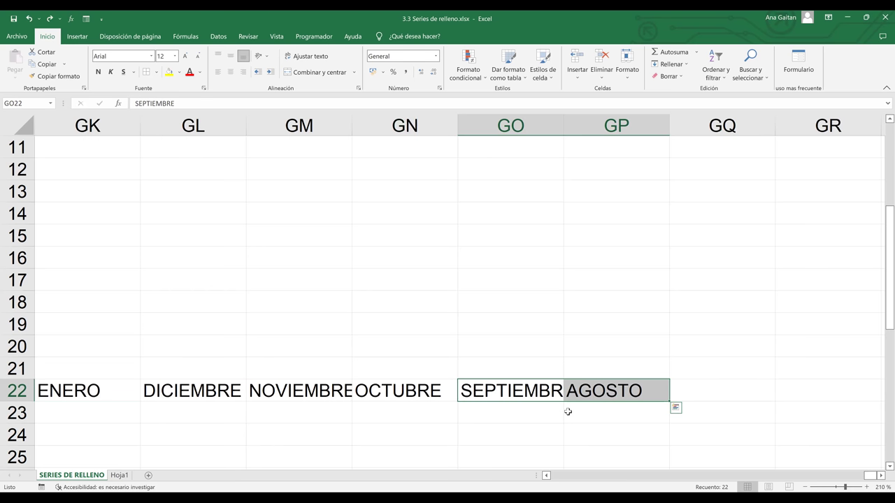
pyautogui.hotkey('ctrl', 'z')
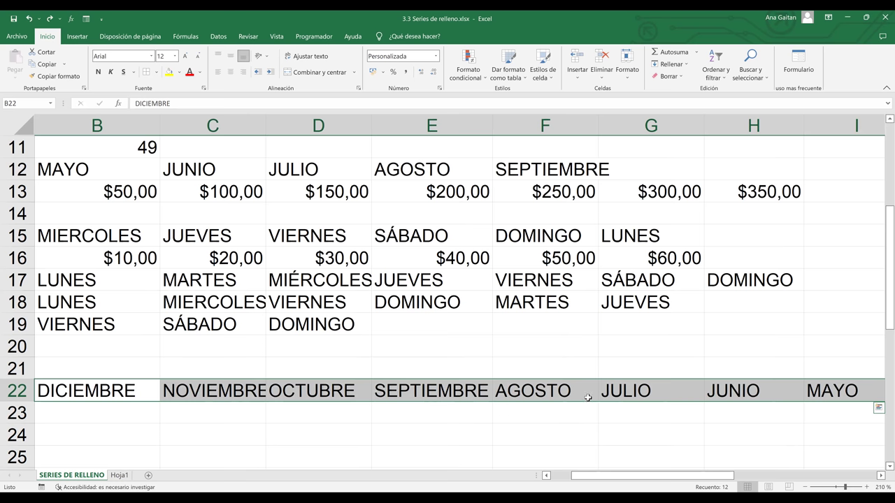
pyautogui.press('Home')
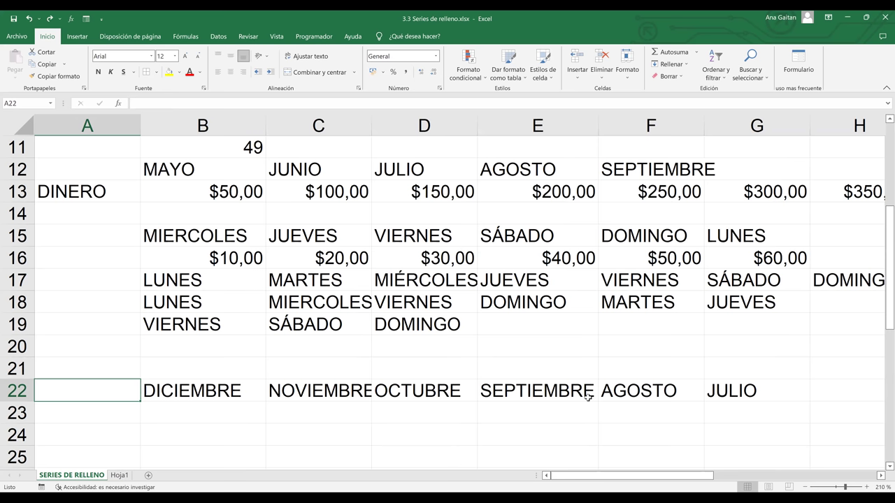
pyautogui.press('Down')
pyautogui.press('Down')
pyautogui.press('Down')
pyautogui.press('Down')
pyautogui.press('Down')
pyautogui.press('Down')
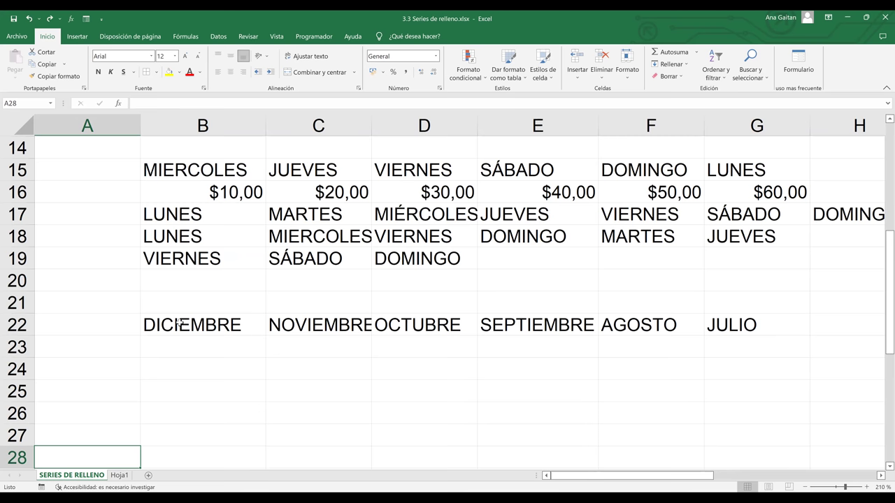
pyautogui.scroll(-1, 178, 323)
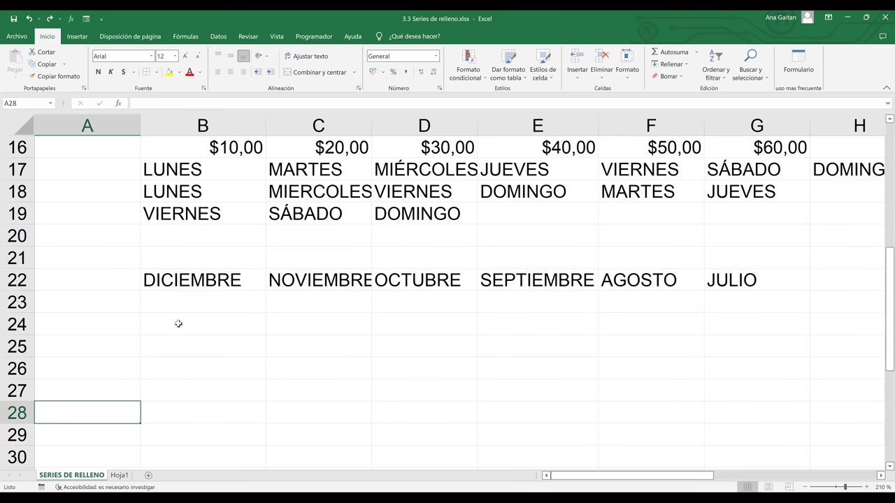
# - Enter the date 1/10/2022 in cell B24 and reselect it
pyautogui.click(179, 323)
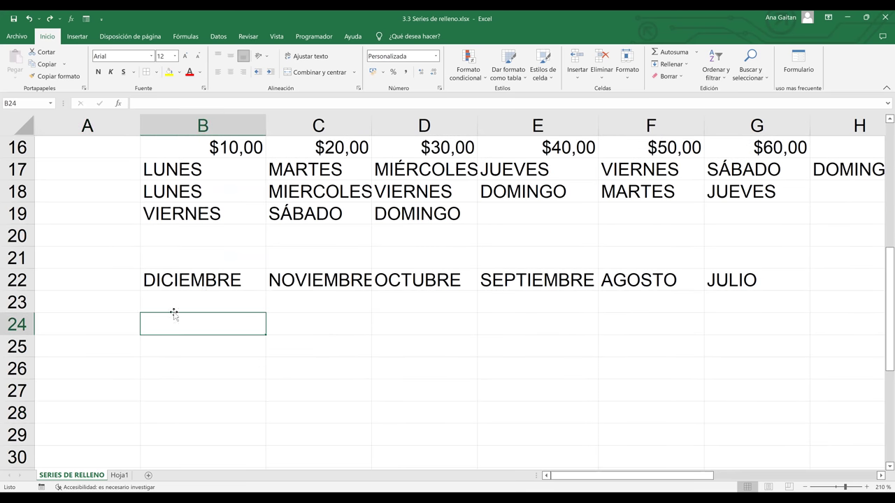
pyautogui.write('1')
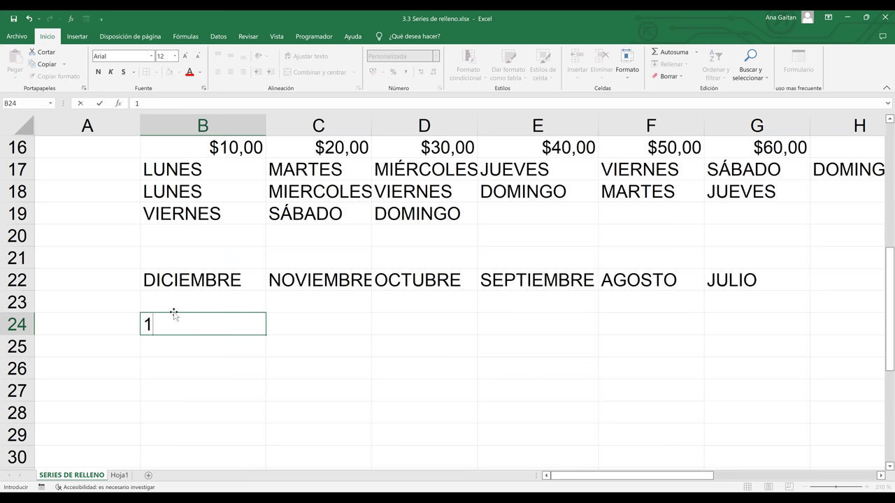
pyautogui.write('/10/2022')
pyautogui.click(270, 337)
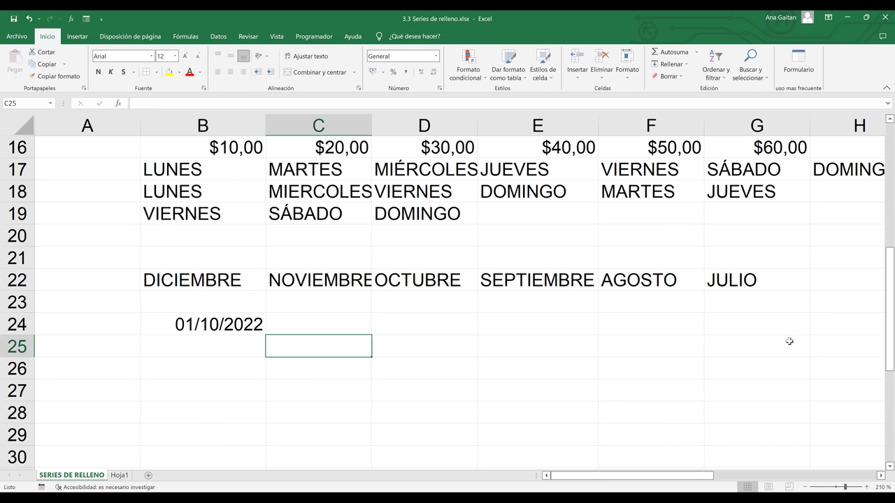
pyautogui.moveTo(883, 274); pyautogui.dragTo(883, 428)
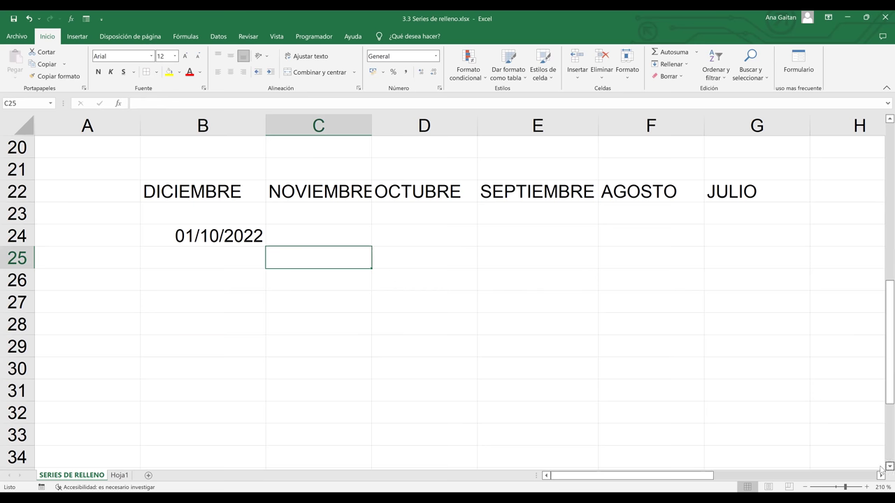
pyautogui.scroll(-1, 322, 285)
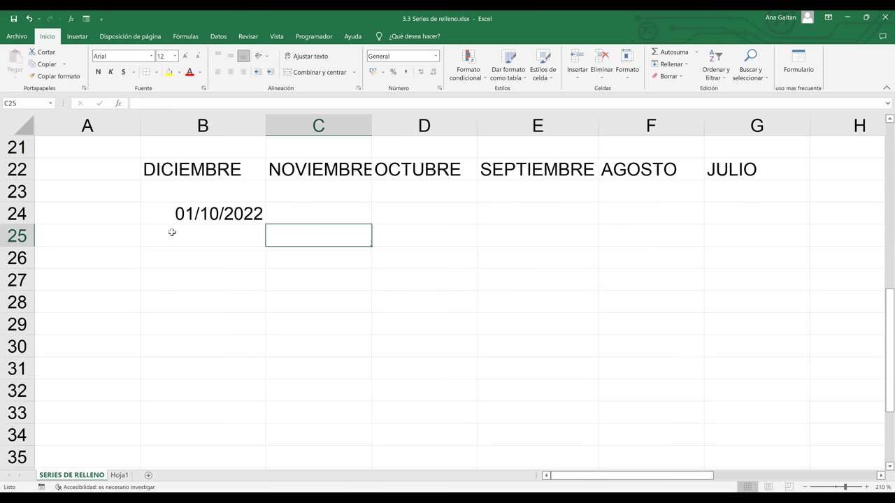
pyautogui.click(216, 230)
pyautogui.click(260, 216)
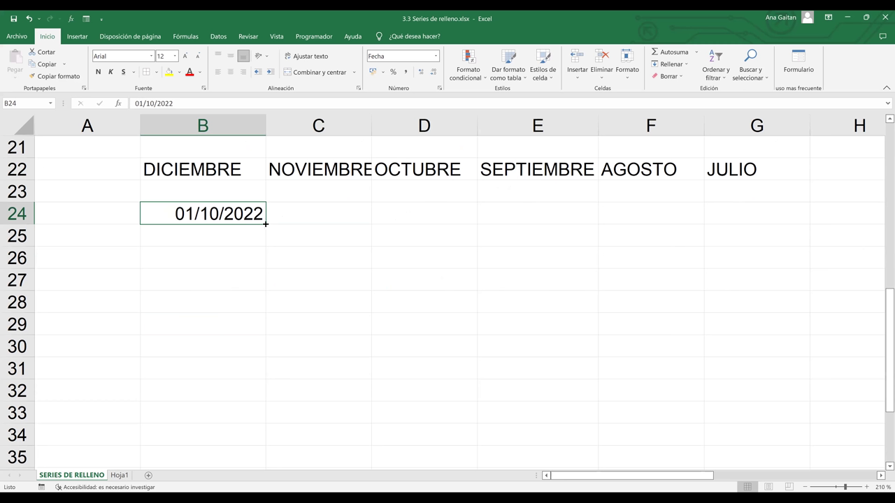
# - Fill B24 down to B33 with daily dates ending at 10/10/2022, then check each date
pyautogui.moveTo(265, 224); pyautogui.dragTo(267, 298)
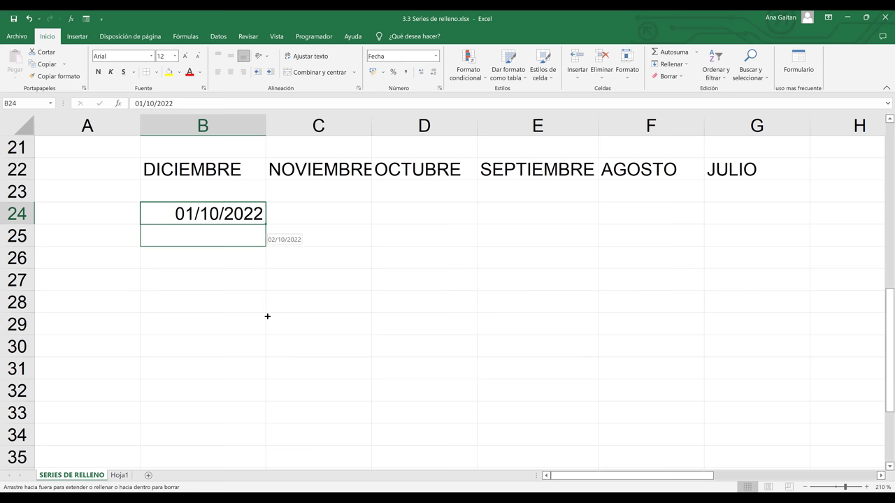
pyautogui.moveTo(266, 353); pyautogui.dragTo(263, 415)
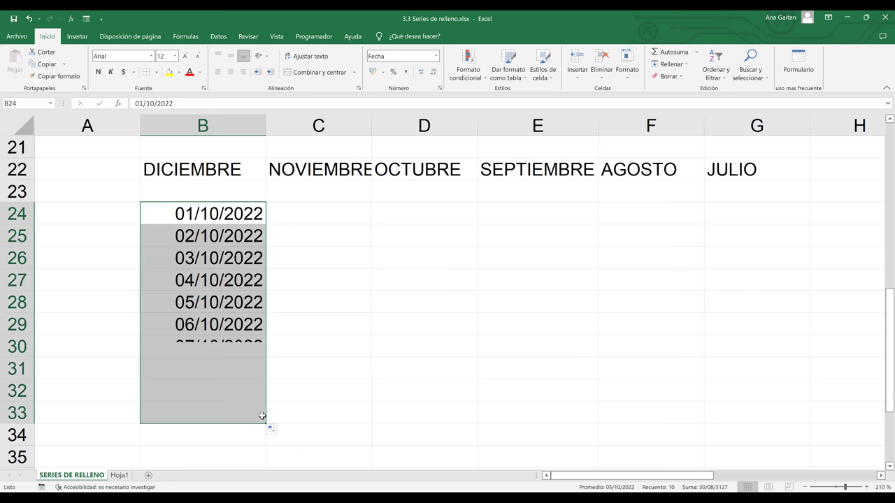
pyautogui.click(205, 305)
pyautogui.click(181, 218)
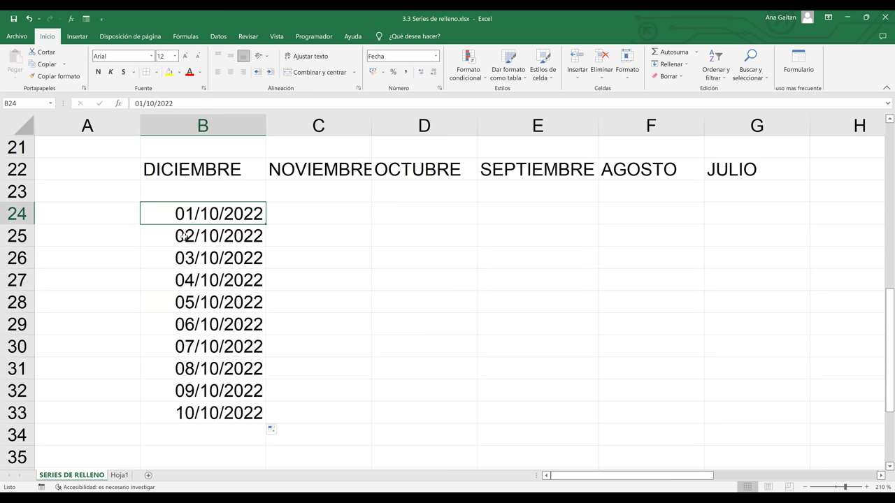
pyautogui.click(183, 236)
pyautogui.click(187, 258)
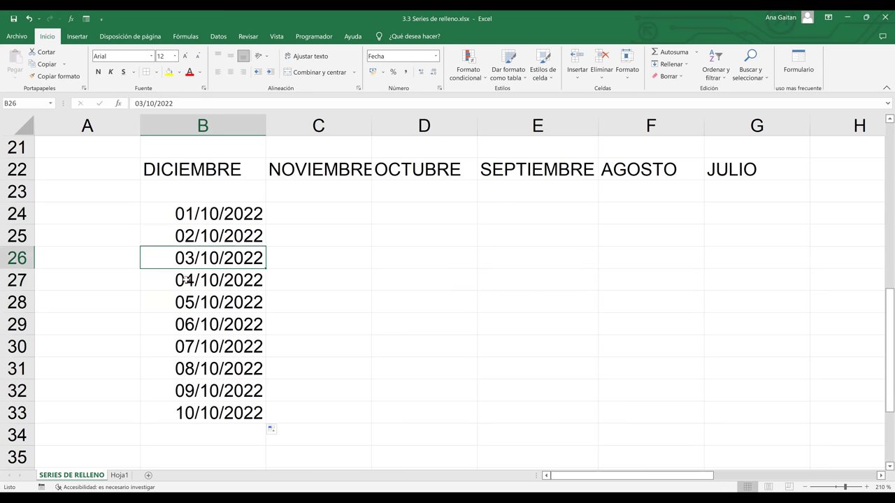
pyautogui.click(186, 280)
pyautogui.click(184, 302)
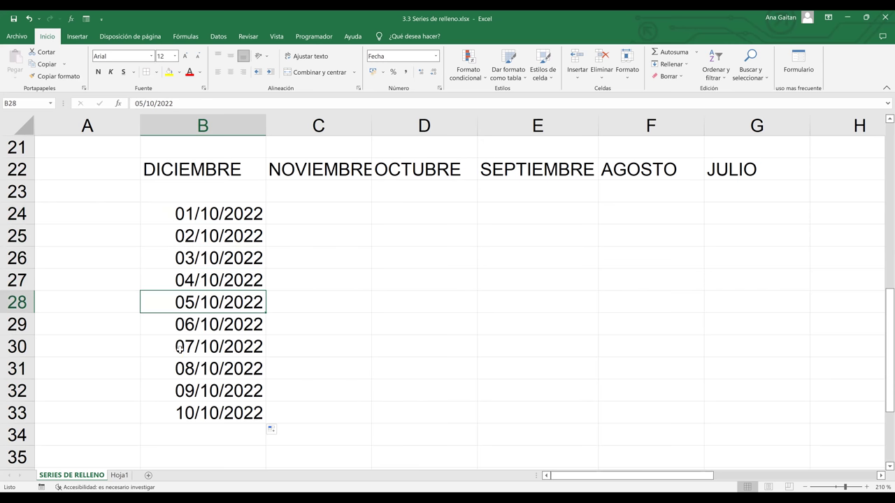
pyautogui.press('Down')
pyautogui.press('Down')
pyautogui.press('Down')
pyautogui.press('Down')
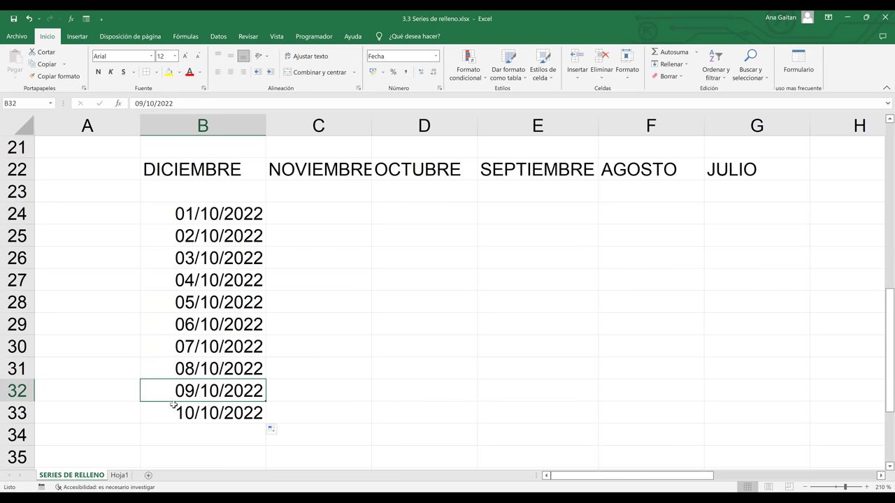
pyautogui.click(178, 417)
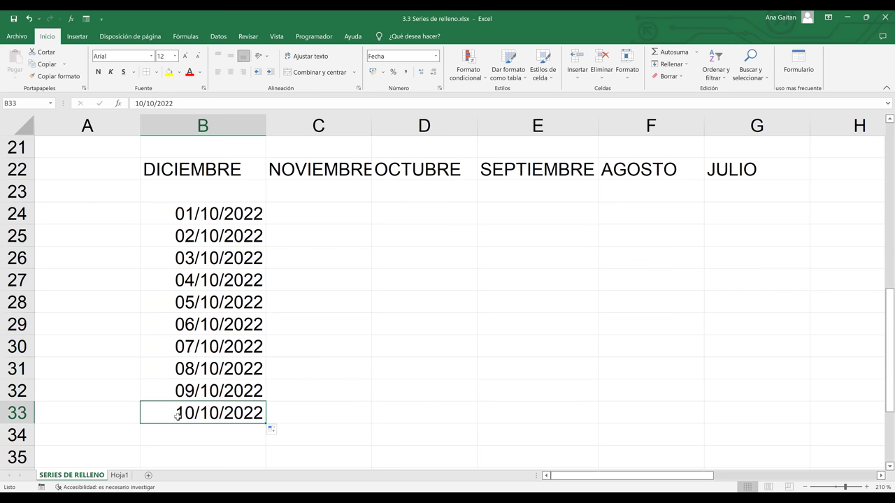
pyautogui.click(309, 220)
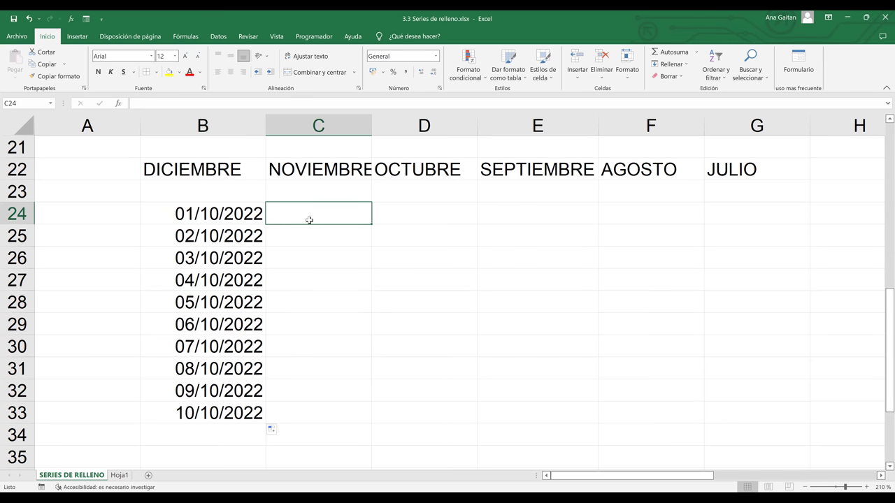
# - Enter 01/11/2022 in C24 and select the range C24:C33
pyautogui.write('01')
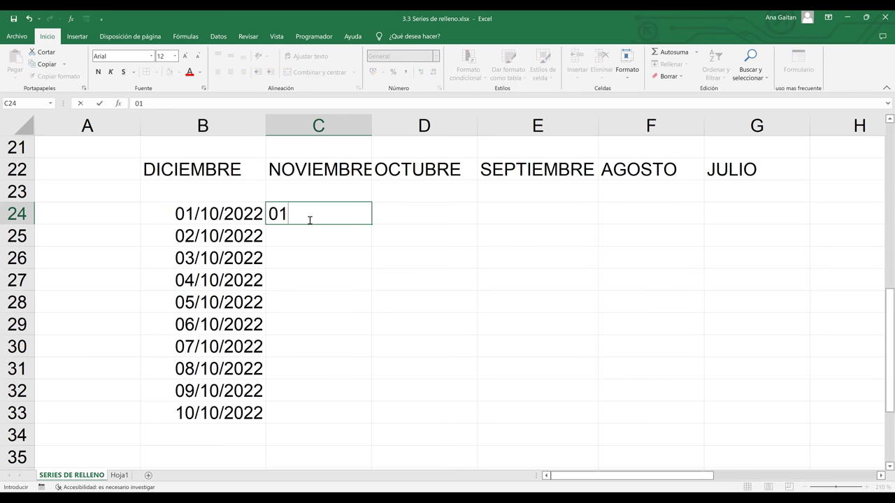
pyautogui.write('/11/2022')
pyautogui.click(464, 235)
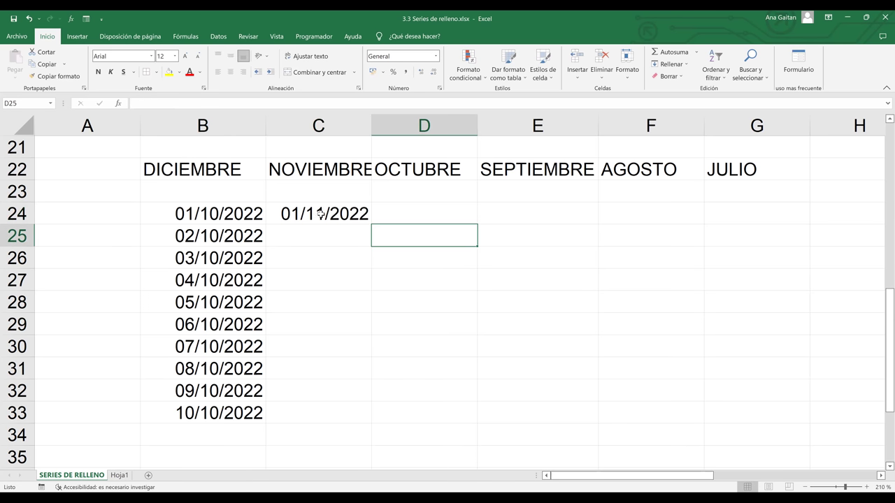
pyautogui.moveTo(320, 213); pyautogui.dragTo(312, 395)
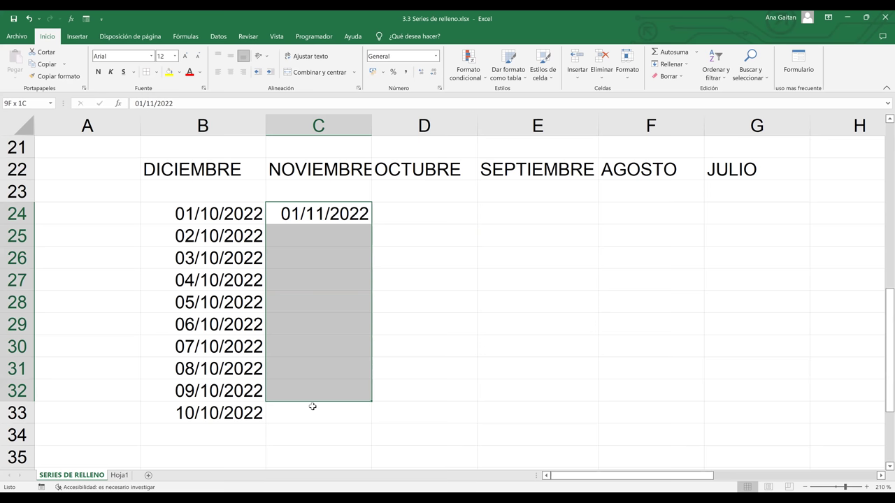
pyautogui.moveTo(313, 406); pyautogui.dragTo(312, 406)
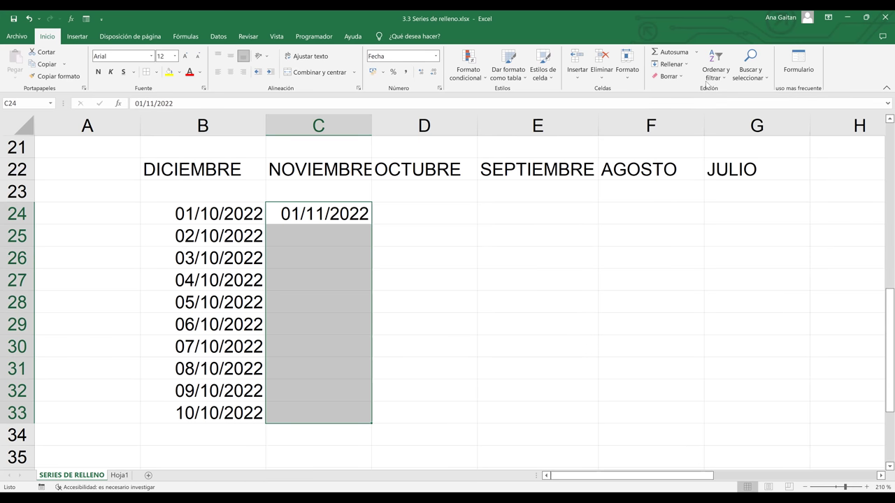
# - Apply a Series fill to C24:C33 with unit Mes and increment 1, ending 01/08/2023
pyautogui.click(671, 64)
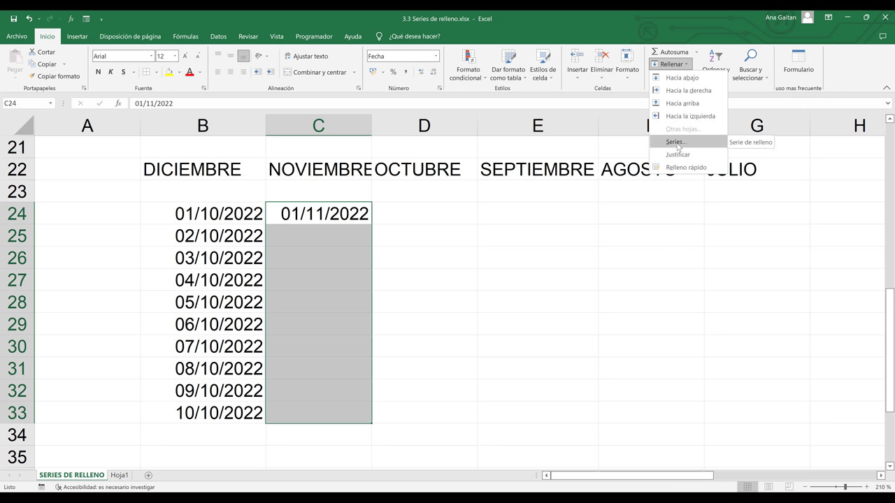
pyautogui.click(676, 142)
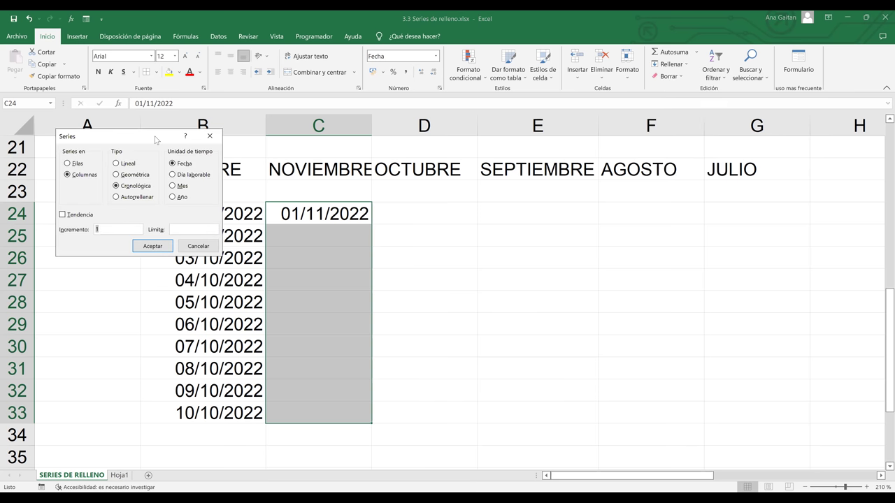
pyautogui.moveTo(156, 139); pyautogui.dragTo(699, 181)
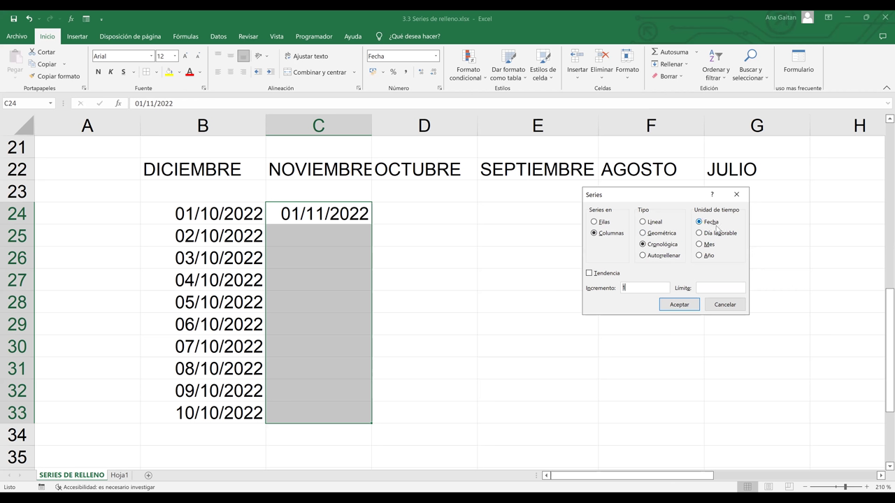
pyautogui.click(634, 288)
pyautogui.click(700, 246)
pyautogui.click(675, 304)
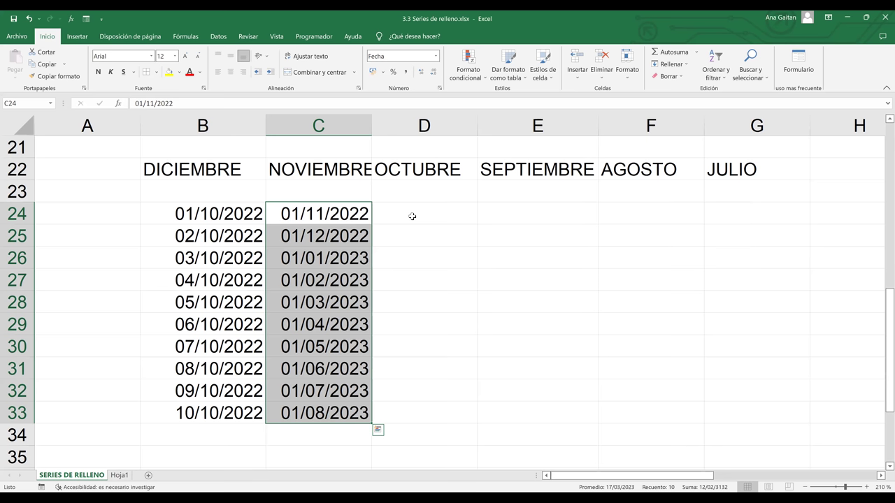
pyautogui.click(412, 217)
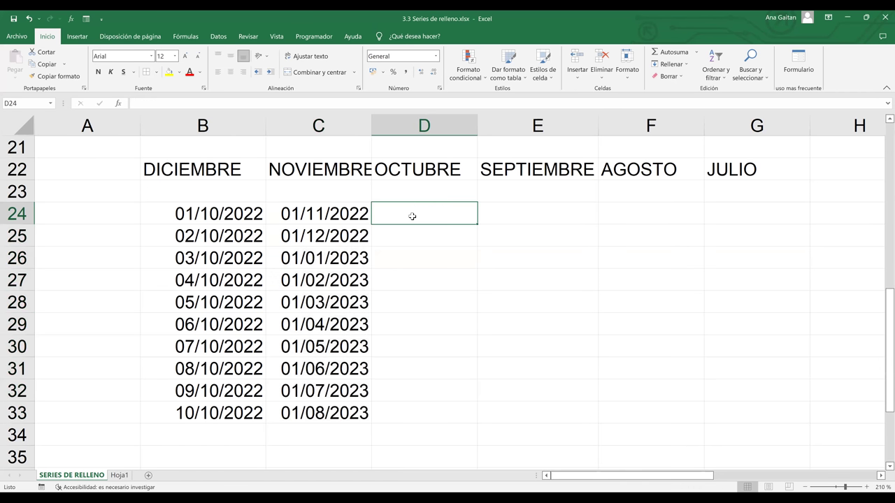
pyautogui.moveTo(341, 212); pyautogui.dragTo(343, 413)
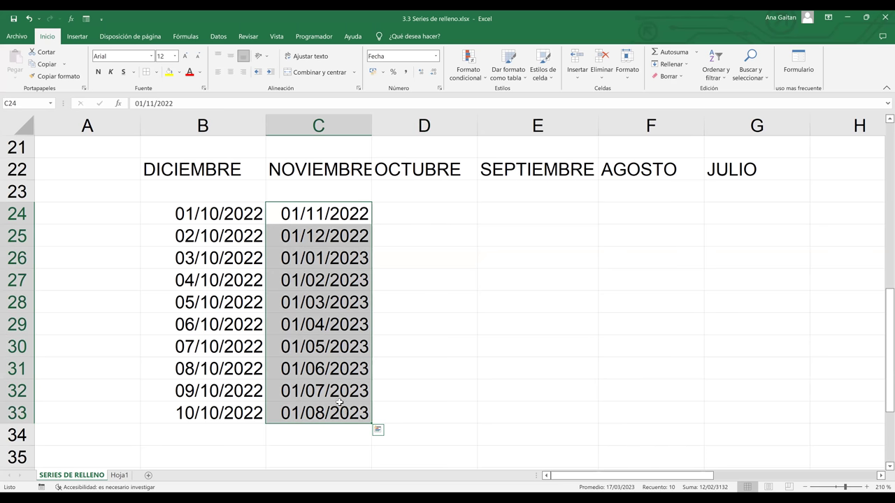
pyautogui.click(443, 379)
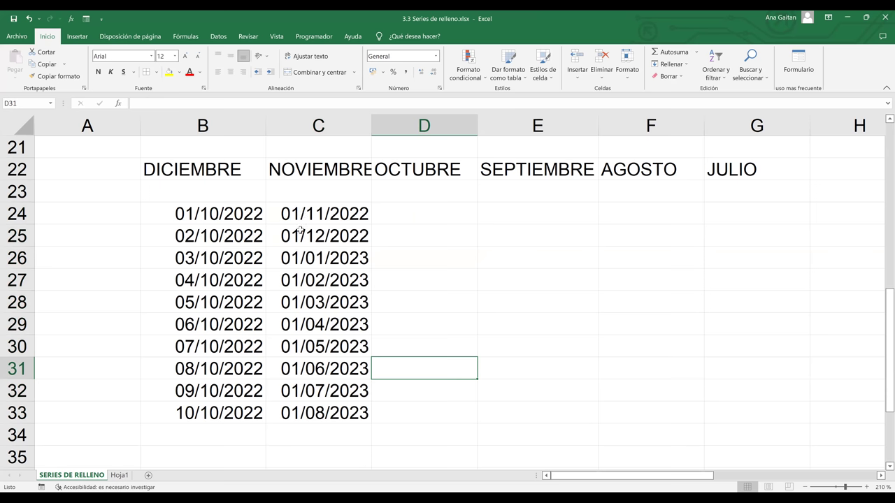
pyautogui.click(299, 236)
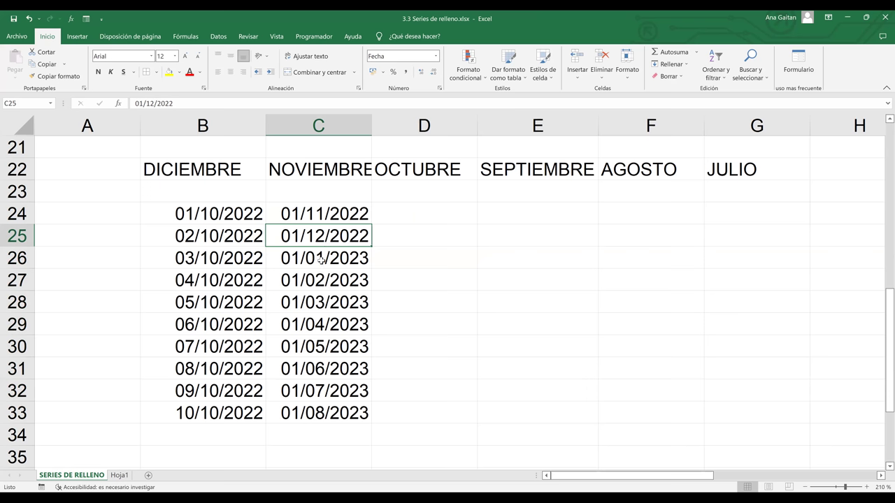
pyautogui.click(320, 260)
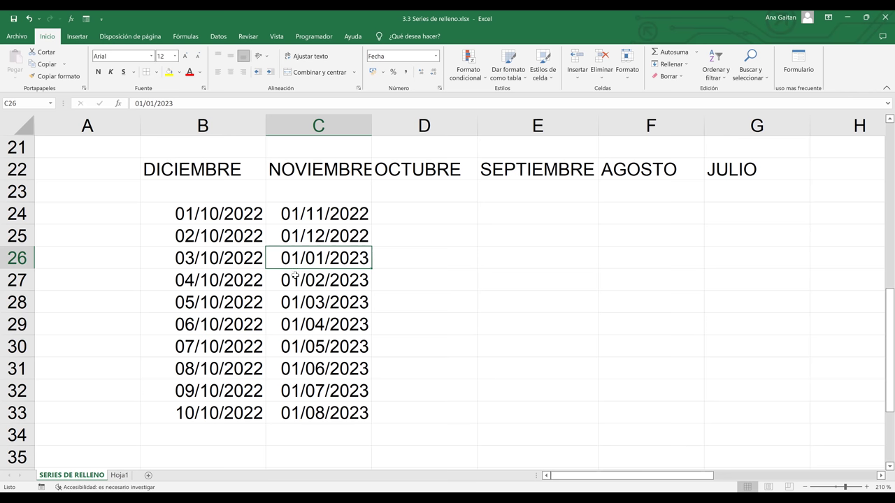
pyautogui.click(306, 281)
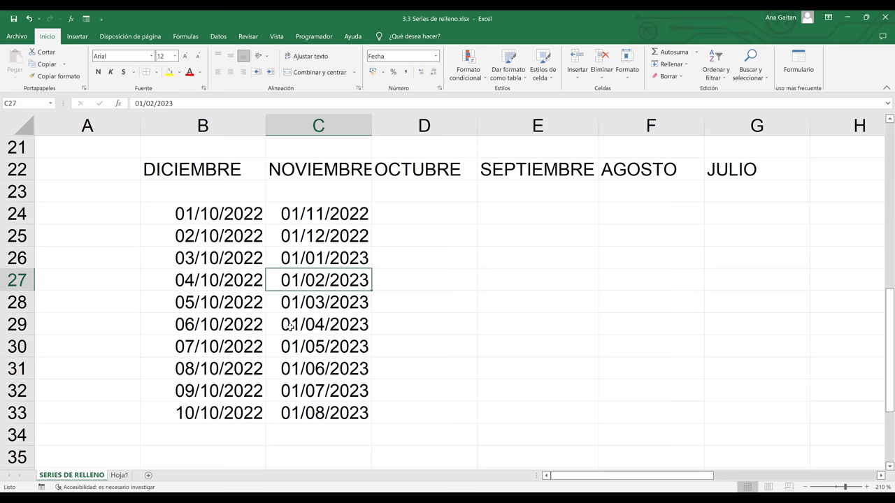
pyautogui.click(312, 326)
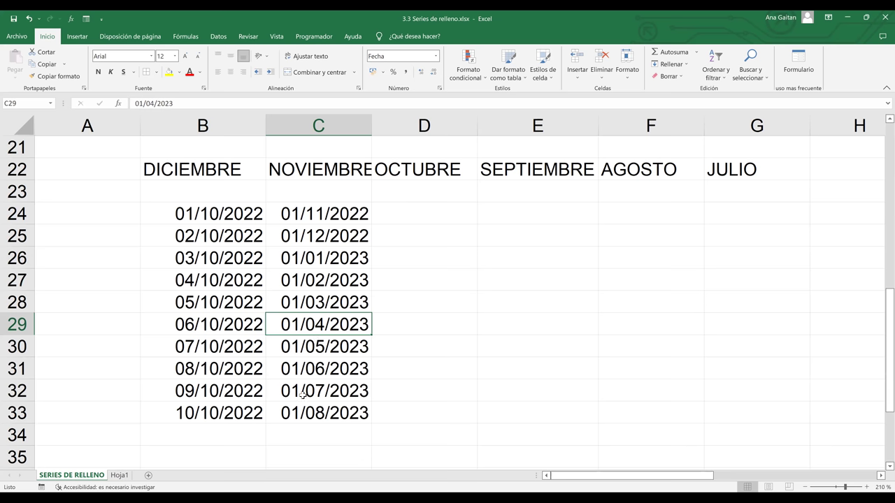
pyautogui.press('Down')
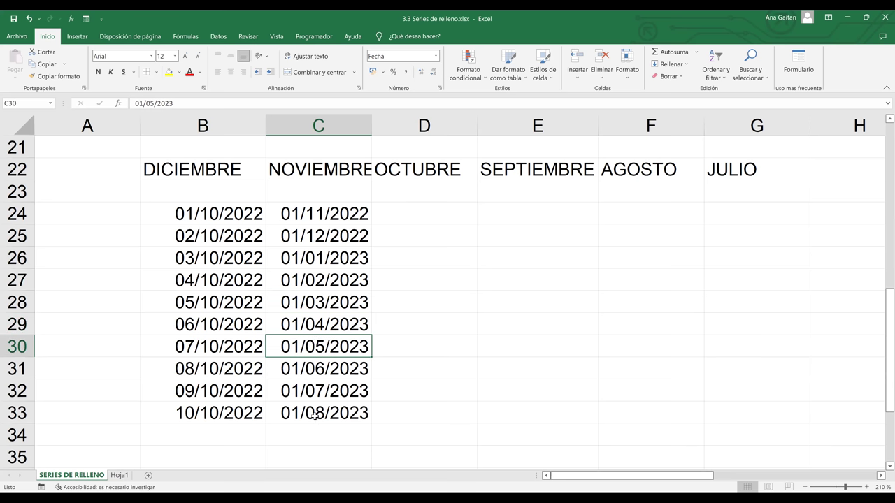
pyautogui.doubleClick(398, 223)
# - Enter 12/12/2022 in D24 and fill D24:D33 as a yearly series with increment 2
pyautogui.write('12/')
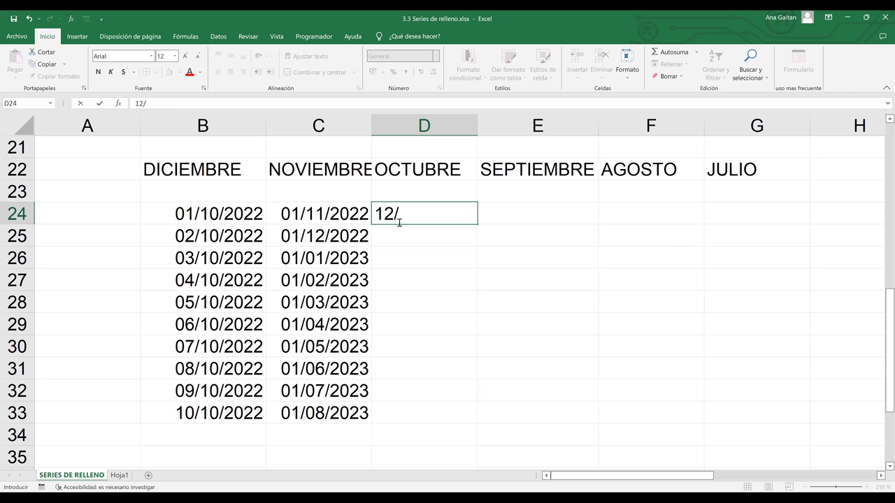
pyautogui.write('12')
pyautogui.click(517, 259)
pyautogui.moveTo(439, 213); pyautogui.dragTo(425, 410)
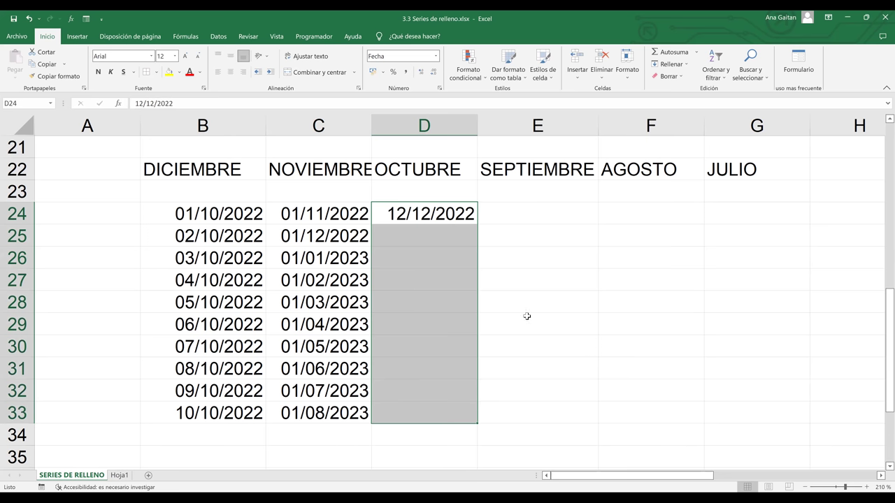
pyautogui.click(686, 65)
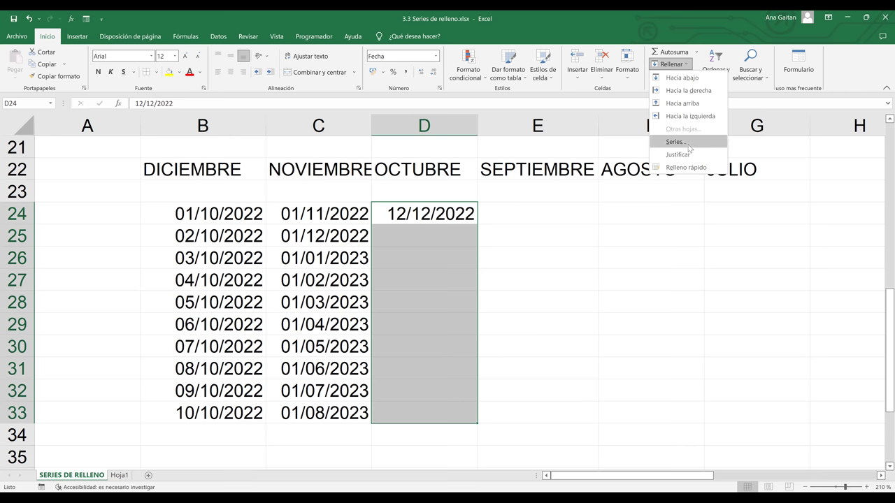
pyautogui.click(689, 144)
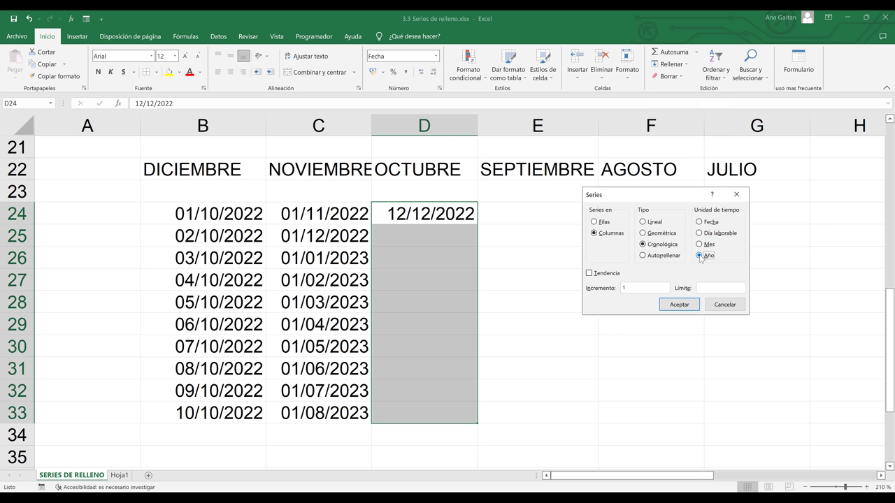
pyautogui.click(638, 288)
pyautogui.click(680, 306)
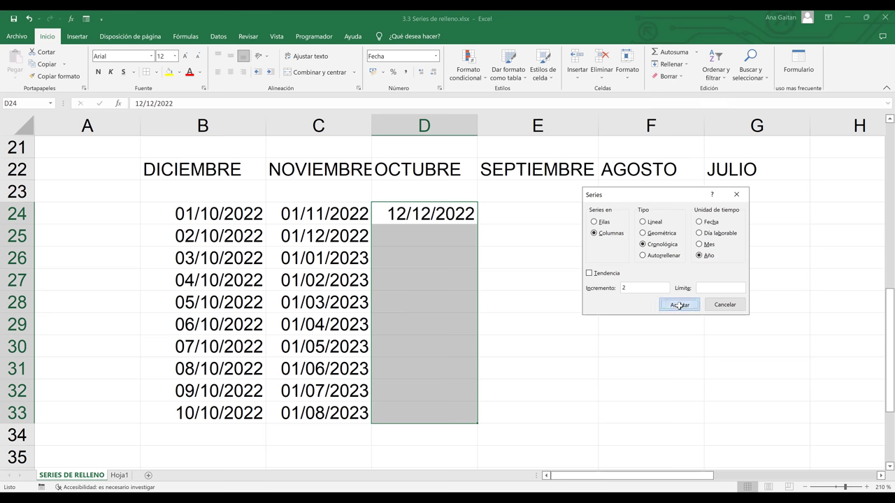
pyautogui.click(535, 238)
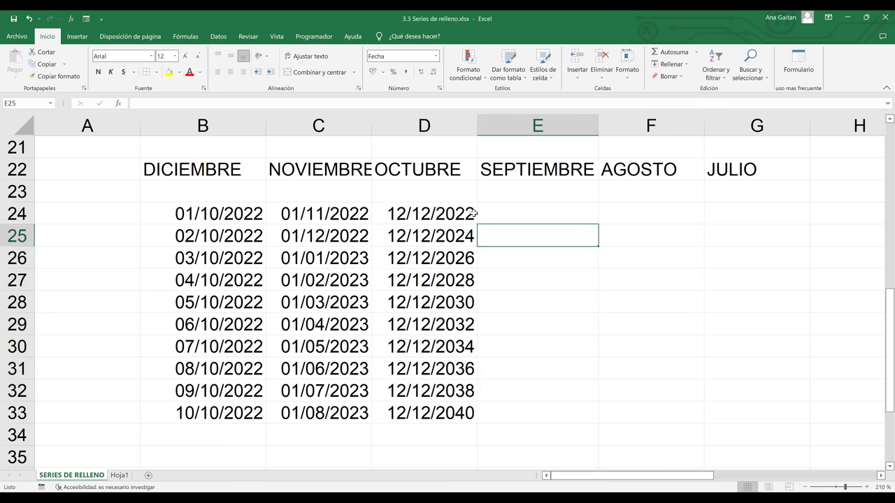
pyautogui.click(470, 214)
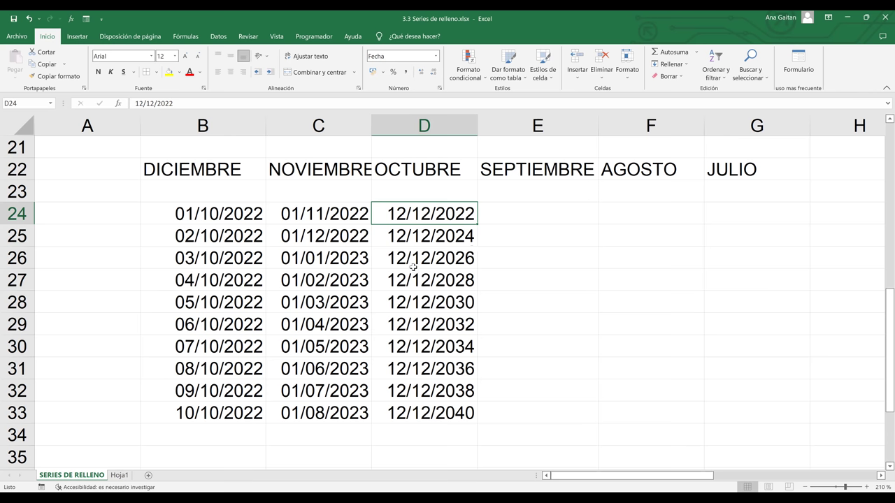
# - Review the date series in columns B, C and D, closing the fill options unused
pyautogui.click(486, 261)
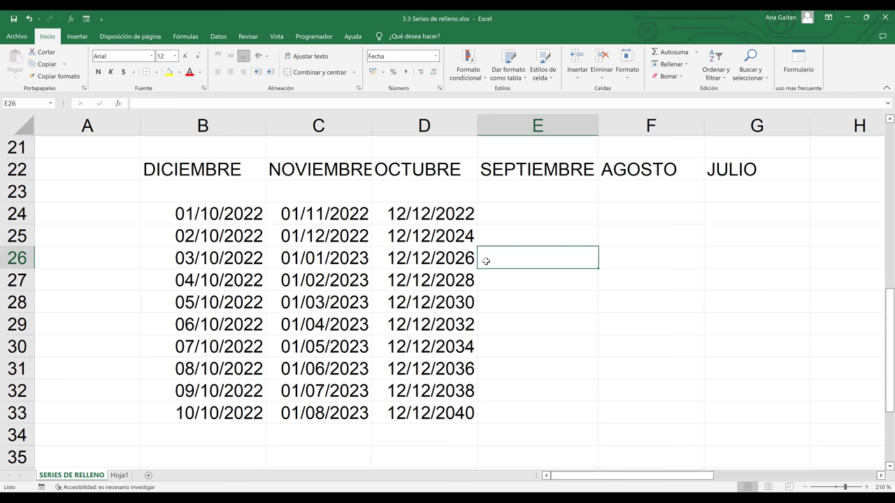
pyautogui.click(250, 240)
pyautogui.click(358, 236)
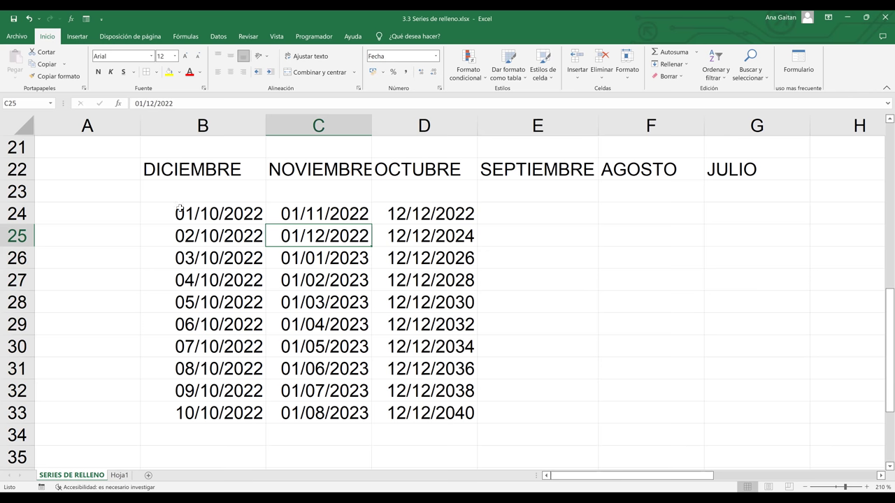
pyautogui.moveTo(179, 213); pyautogui.dragTo(186, 325)
pyautogui.moveTo(311, 216); pyautogui.dragTo(315, 361)
pyautogui.moveTo(442, 215); pyautogui.dragTo(446, 369)
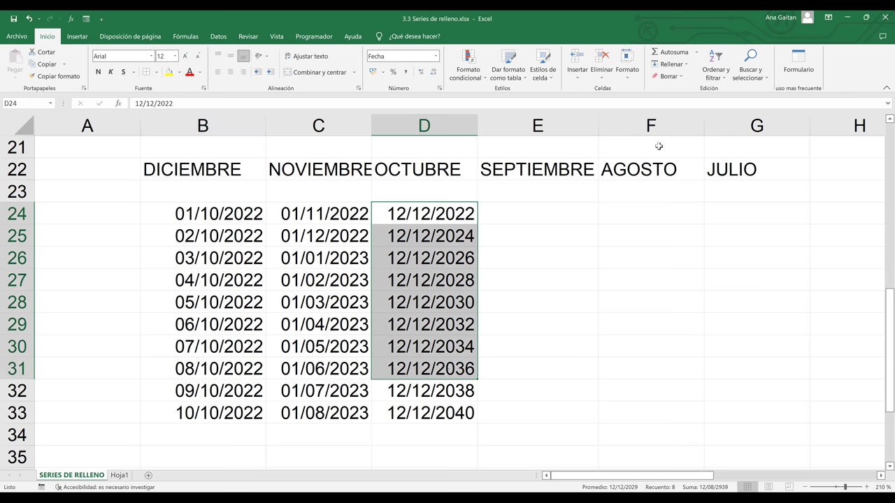
pyautogui.click(682, 67)
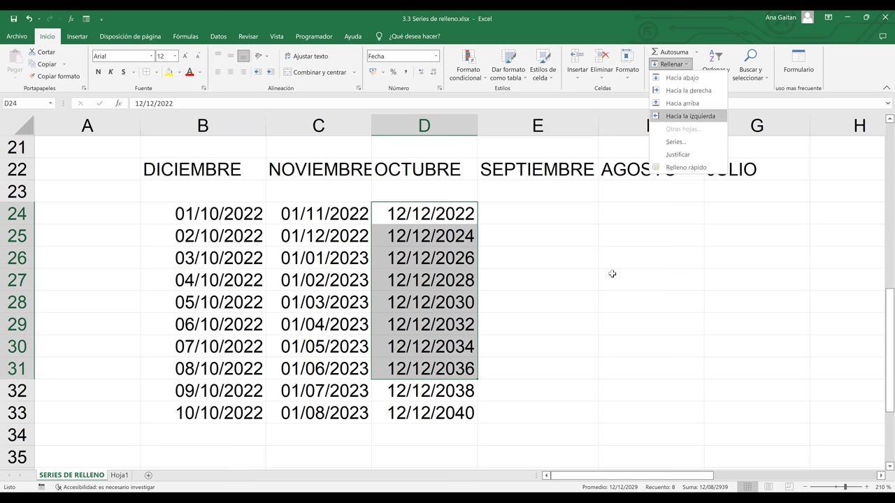
pyautogui.click(210, 194)
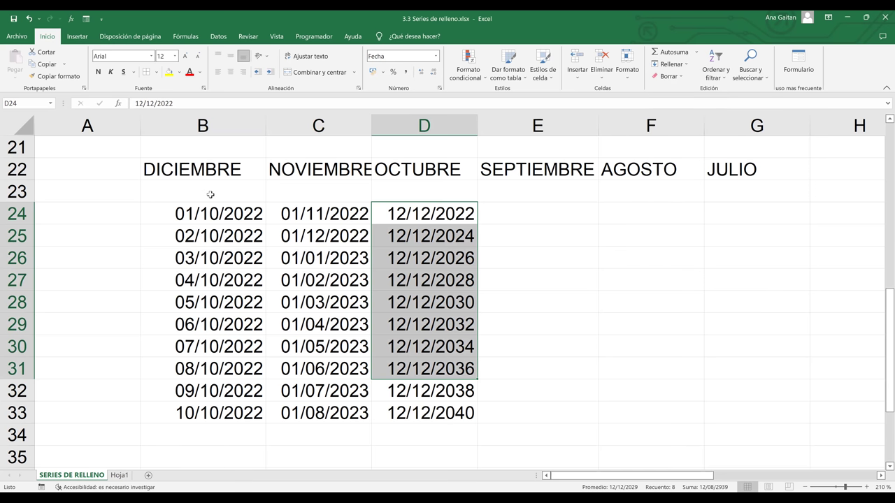
# - Clear the daily dates from B25:B33, keeping only 01/10/2022 in B24
pyautogui.click(185, 234)
pyautogui.hotkey('shift', 'Down')
pyautogui.hotkey('shift', 'Down')
pyautogui.hotkey('shift', 'Down')
pyautogui.hotkey('shift', 'Down')
pyautogui.hotkey('shift', 'Down')
pyautogui.hotkey('shift', 'Down')
pyautogui.hotkey('shift', 'Down')
pyautogui.hotkey('shift', 'Down')
pyautogui.press('Delete')
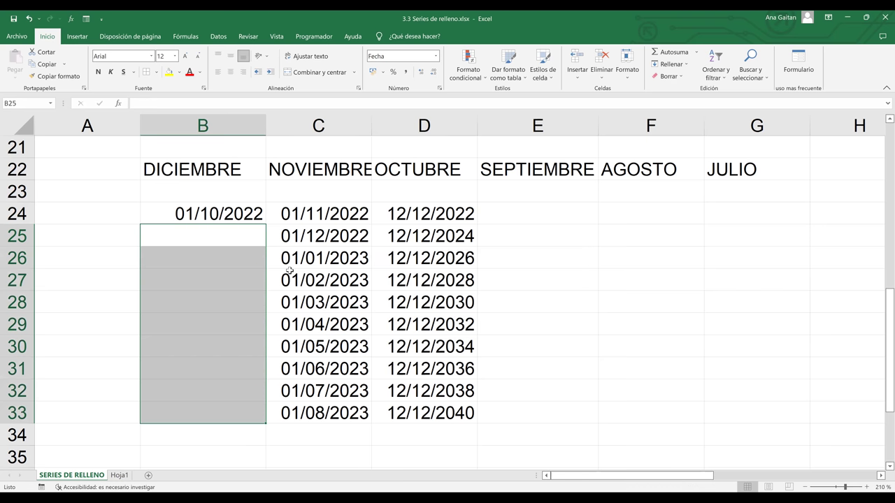
pyautogui.click(290, 273)
pyautogui.click(255, 212)
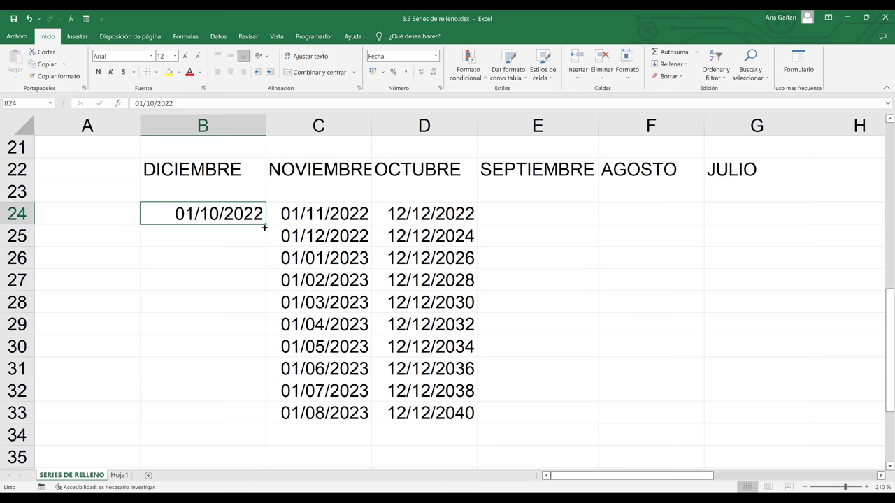
# - Drag B24 down to B33 to restore the daily dates, then check B26 to B28
pyautogui.moveTo(266, 418); pyautogui.dragTo(265, 418)
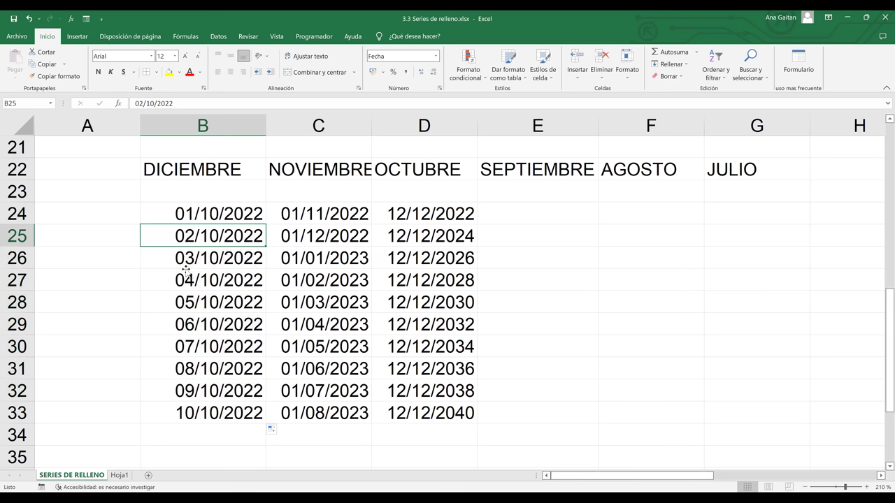
pyautogui.click(186, 260)
pyautogui.click(183, 283)
pyautogui.click(183, 304)
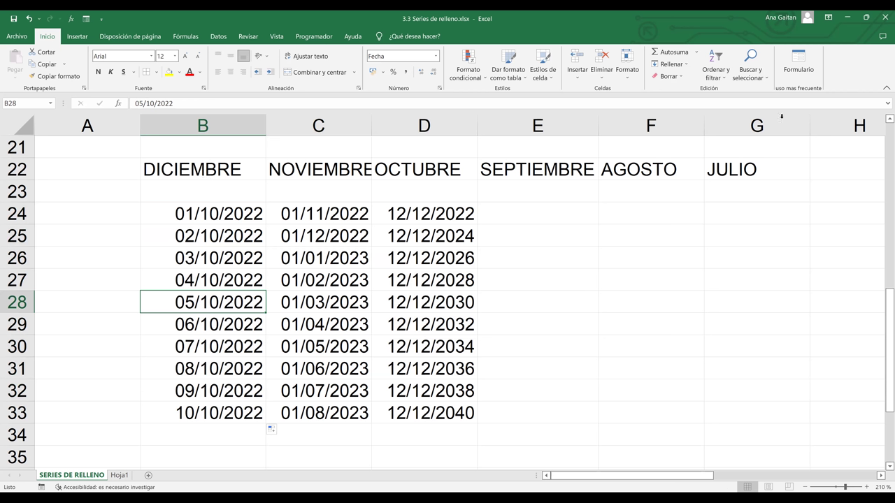
# - Try the Mes unit in the Series dialog, then cancel without applying it
pyautogui.click(671, 64)
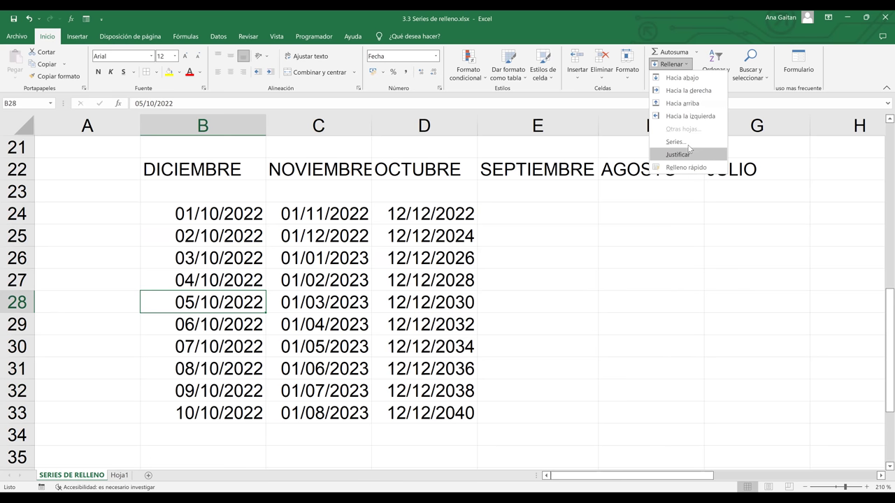
pyautogui.click(689, 143)
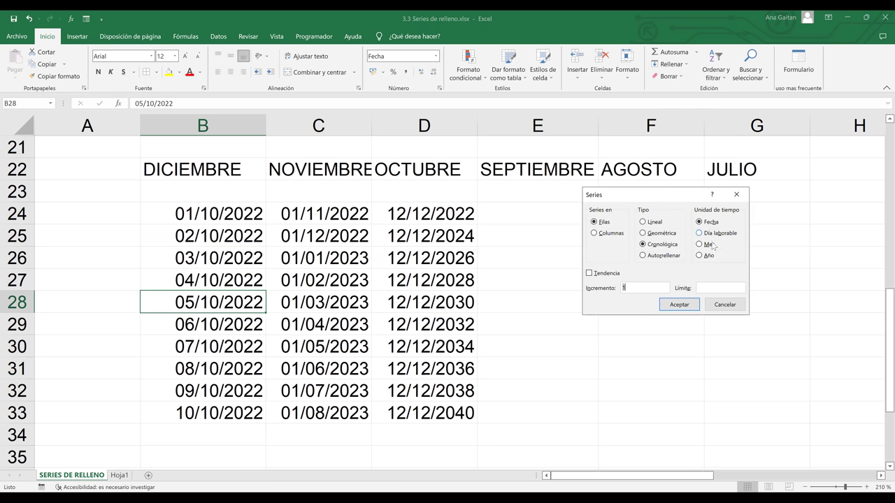
pyautogui.click(707, 245)
pyautogui.click(715, 305)
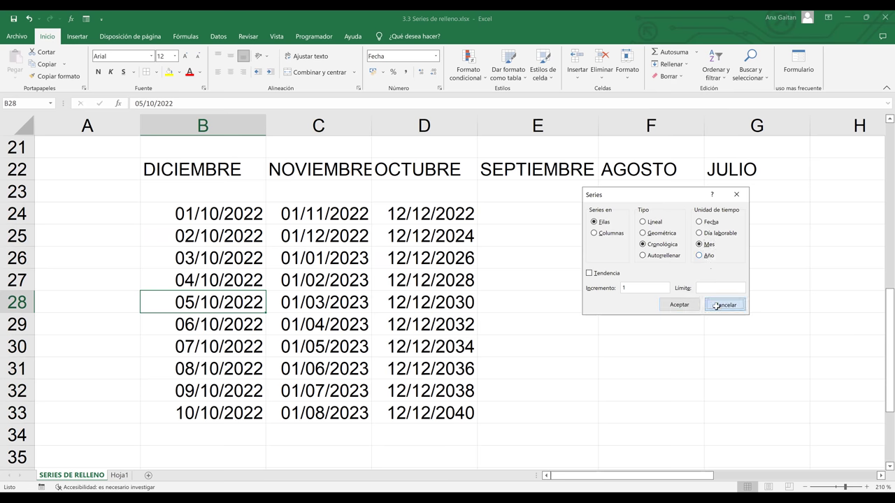
pyautogui.click(509, 228)
pyautogui.click(511, 209)
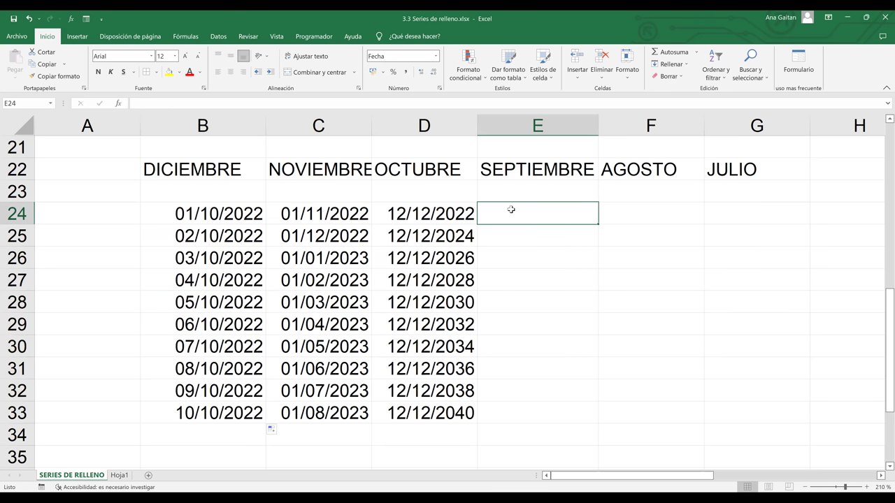
# - Enter 01/01/2023 in E24 and fill E24:E33 as a Día laborable series to 12/01/2023
pyautogui.write('01')
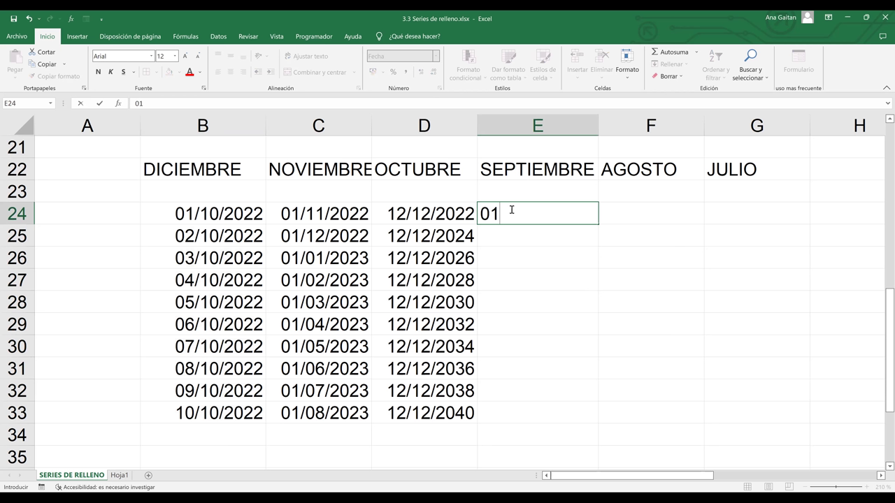
pyautogui.write('/01/2023')
pyautogui.press('Return')
pyautogui.moveTo(518, 210); pyautogui.dragTo(517, 413)
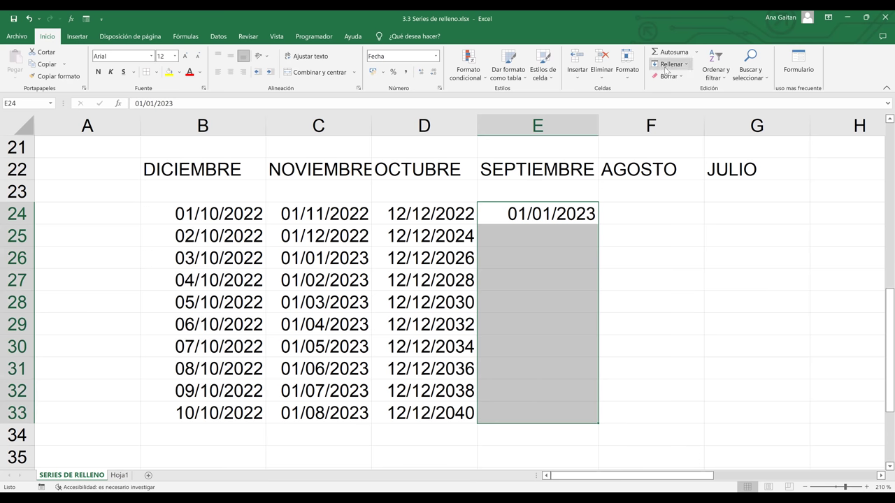
pyautogui.click(668, 67)
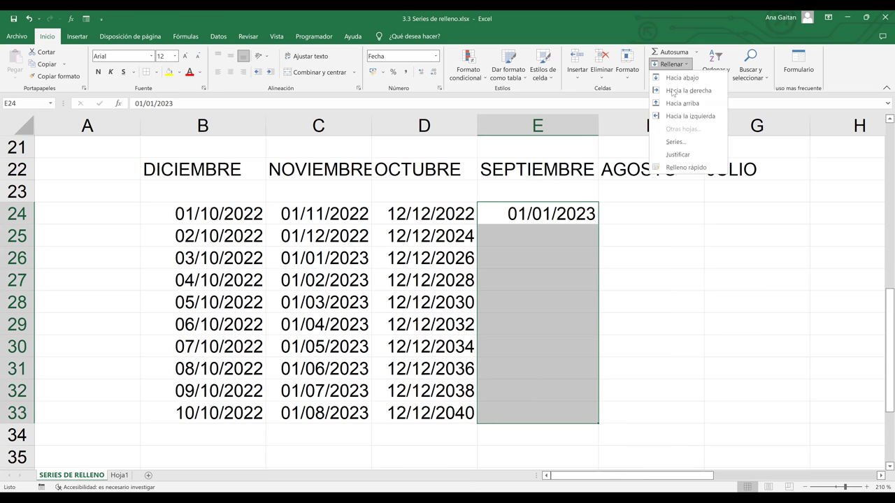
pyautogui.click(686, 144)
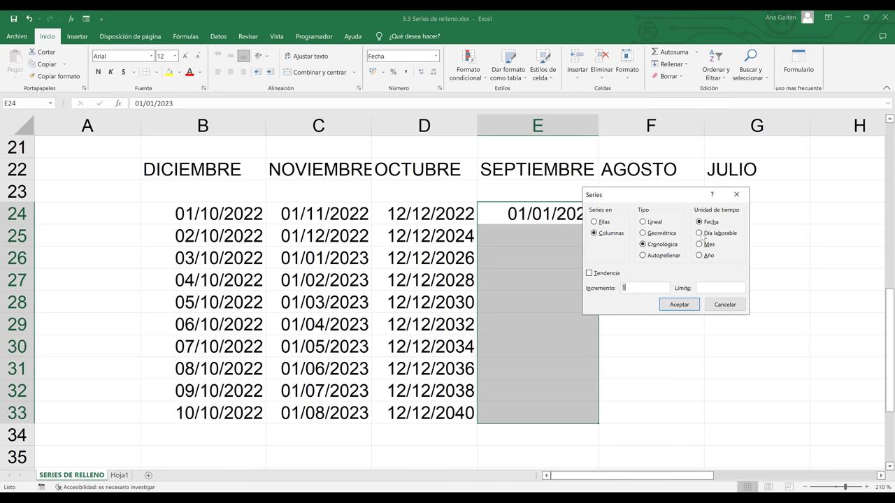
pyautogui.click(698, 233)
pyautogui.moveTo(678, 195); pyautogui.dragTo(766, 130)
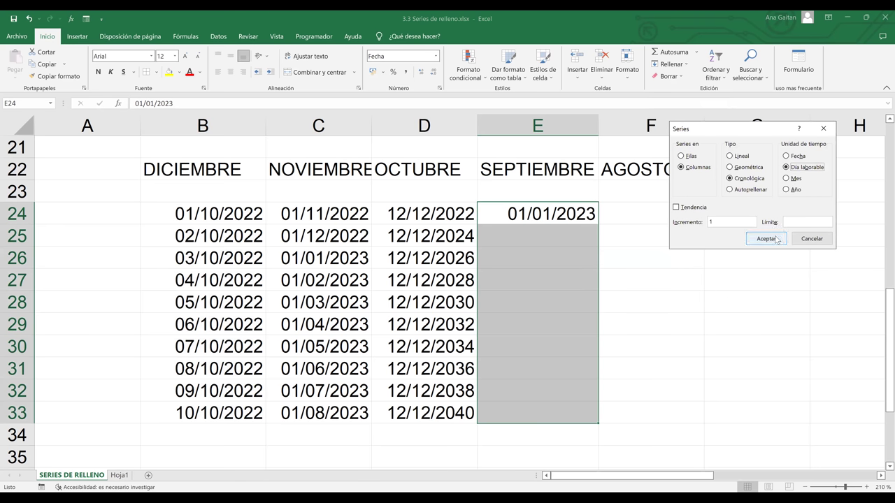
pyautogui.click(775, 238)
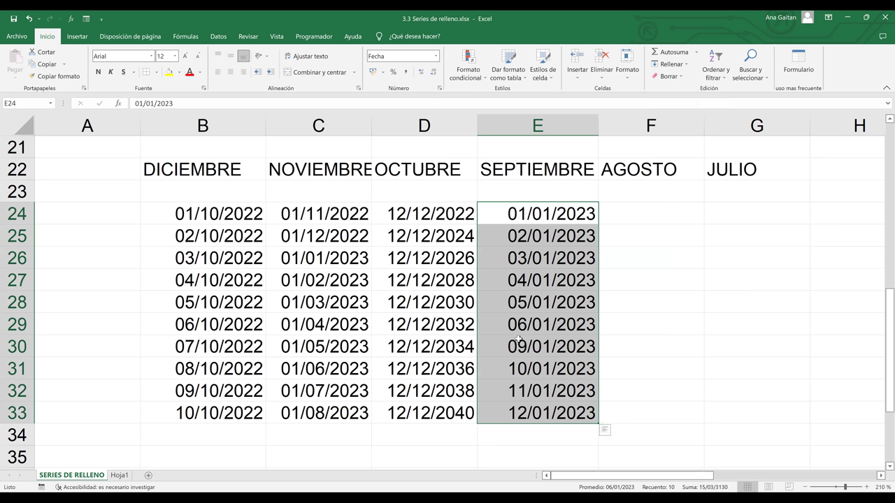
pyautogui.click(791, 376)
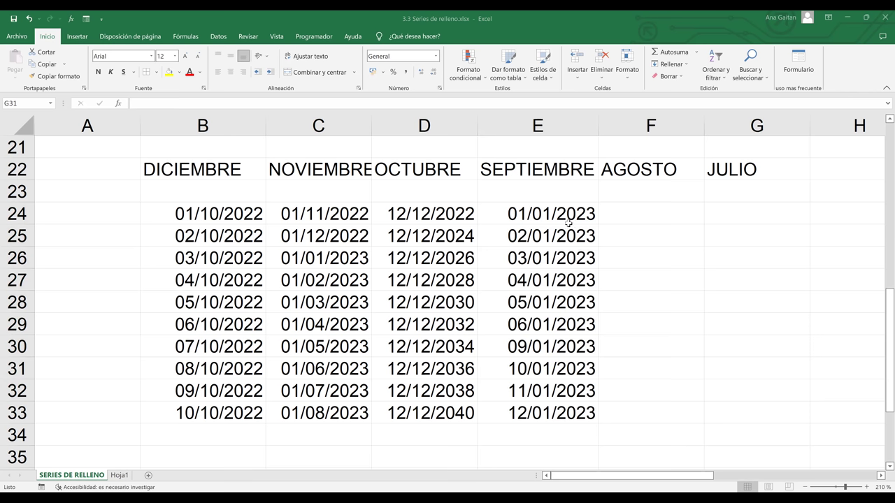
pyautogui.click(550, 236)
pyautogui.click(560, 215)
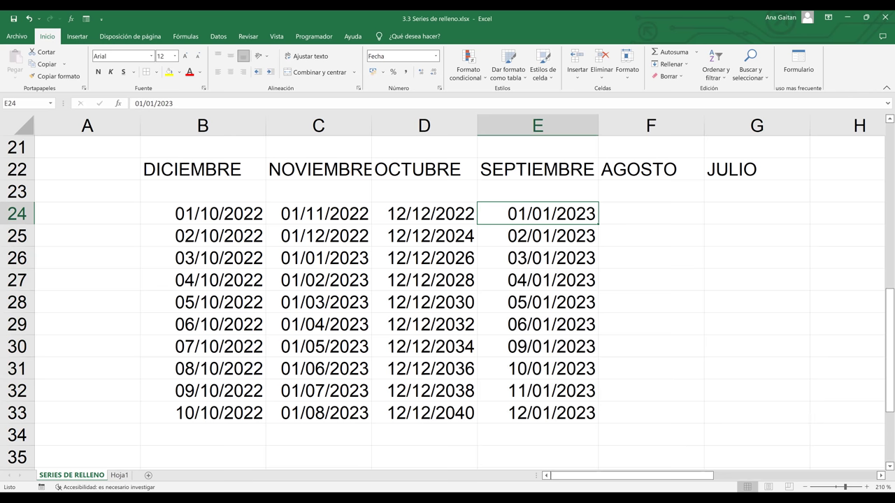
pyautogui.click(846, 435)
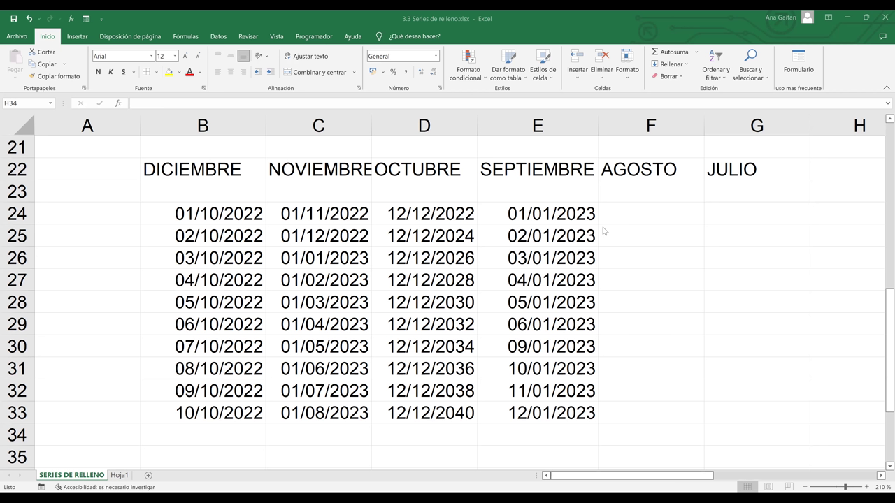
pyautogui.click(529, 236)
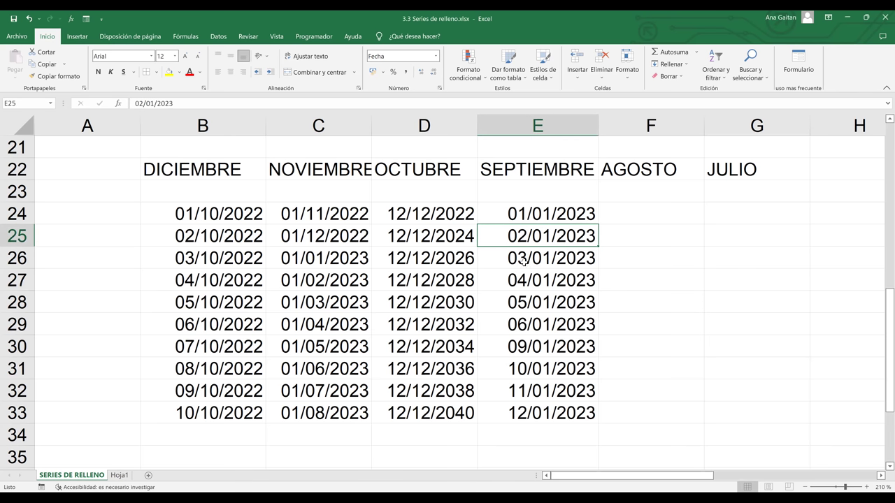
pyautogui.click(523, 262)
pyautogui.click(527, 288)
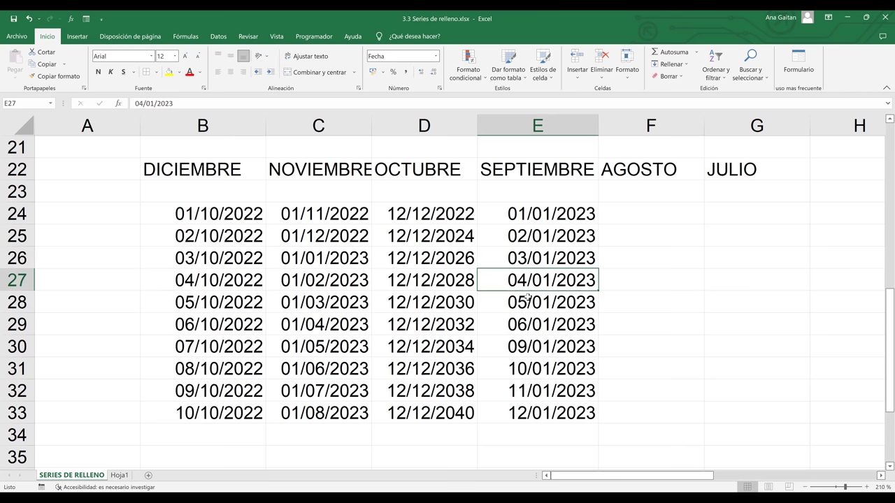
pyautogui.click(527, 308)
pyautogui.click(529, 323)
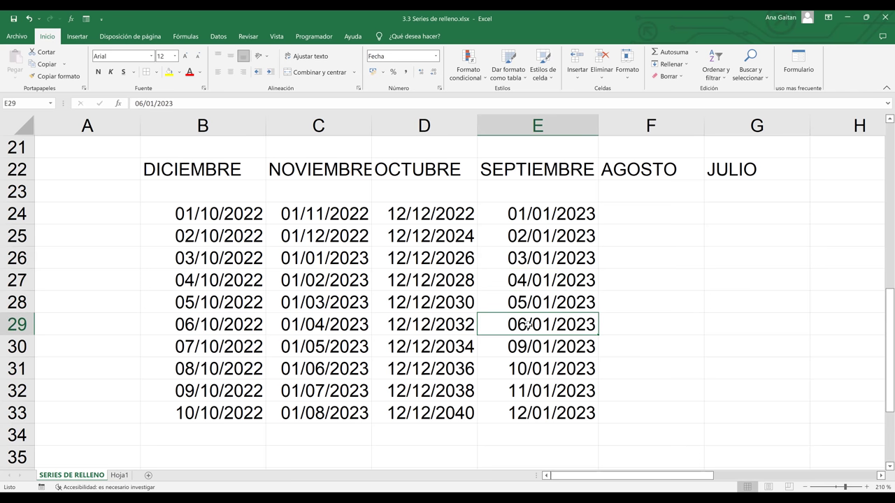
pyautogui.moveTo(530, 336); pyautogui.dragTo(529, 339)
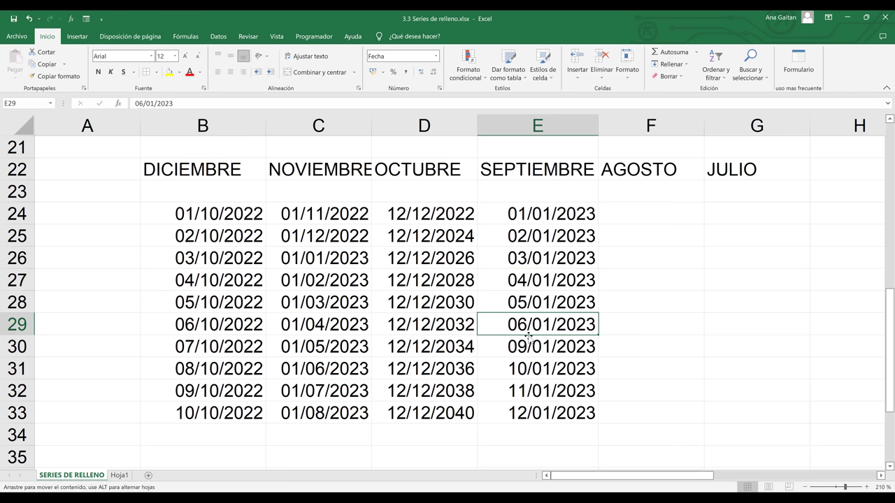
pyautogui.click(529, 345)
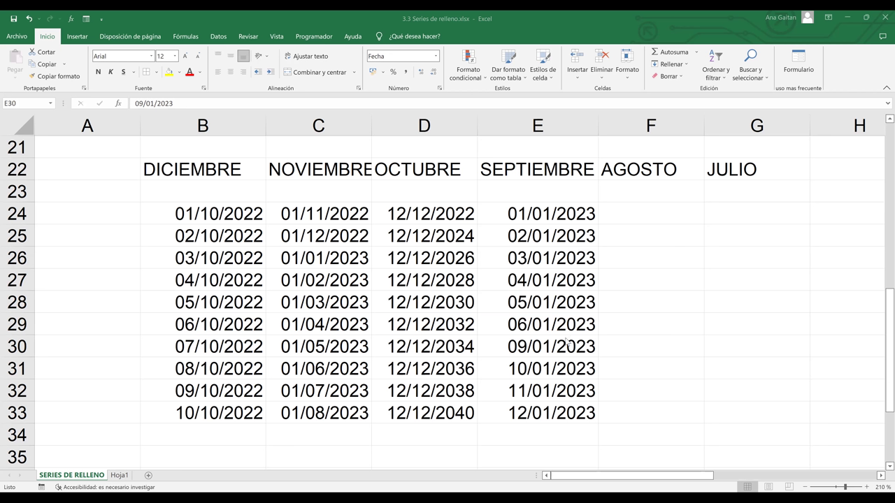
pyautogui.click(525, 351)
pyautogui.click(529, 368)
pyautogui.click(527, 388)
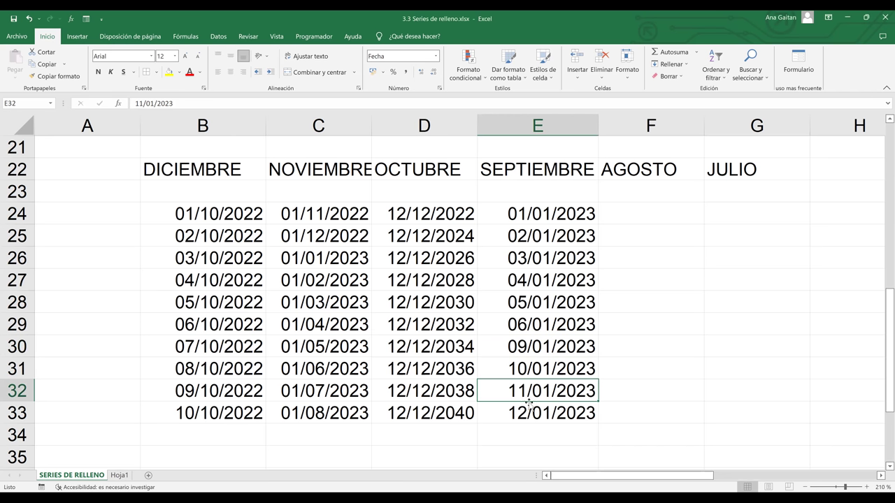
pyautogui.moveTo(882, 323)
pyautogui.mouseDown()
pyautogui.moveTo(882, 337)
pyautogui.moveTo(882, 297)
pyautogui.moveTo(882, 312)
pyautogui.mouseUp()
pyautogui.click(563, 215)
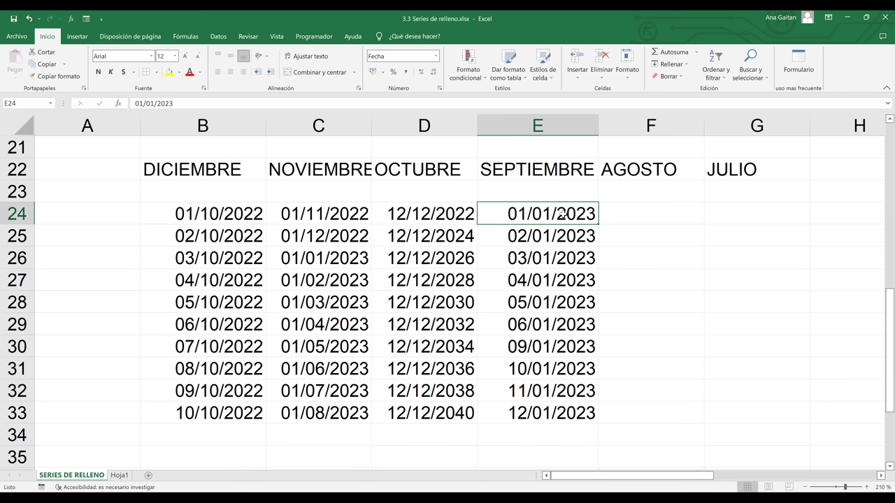
pyautogui.click(640, 250)
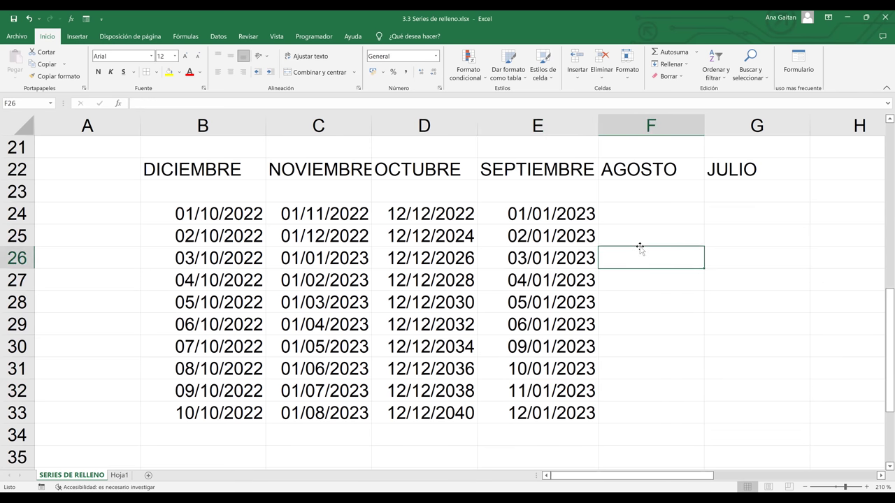
pyautogui.click(614, 302)
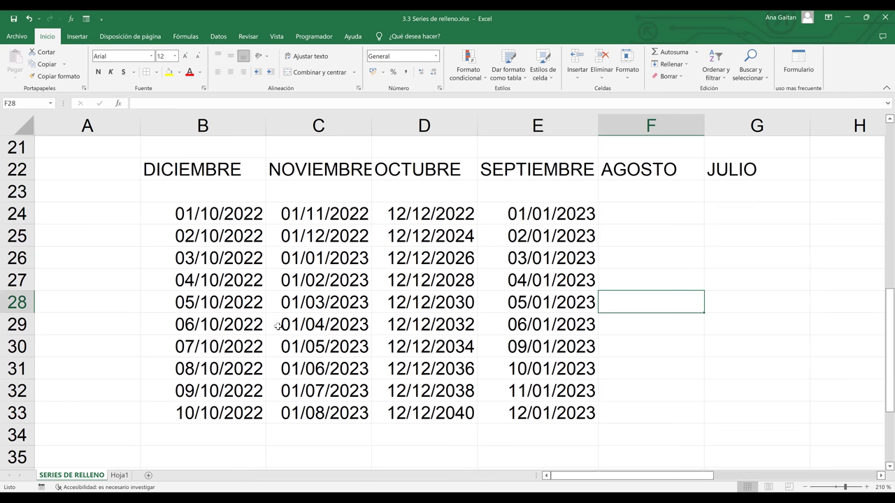
pyautogui.moveTo(889, 294); pyautogui.dragTo(880, 202)
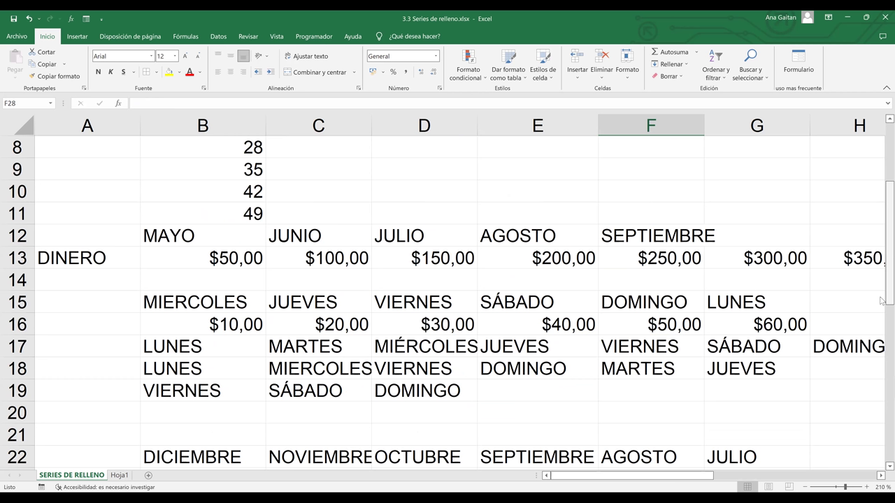
pyautogui.click(881, 318)
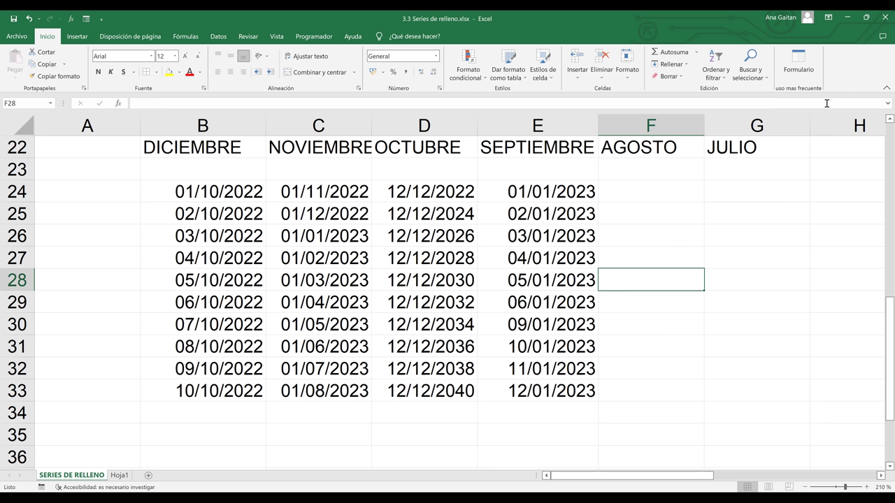
pyautogui.moveTo(888, 325); pyautogui.dragTo(881, 241)
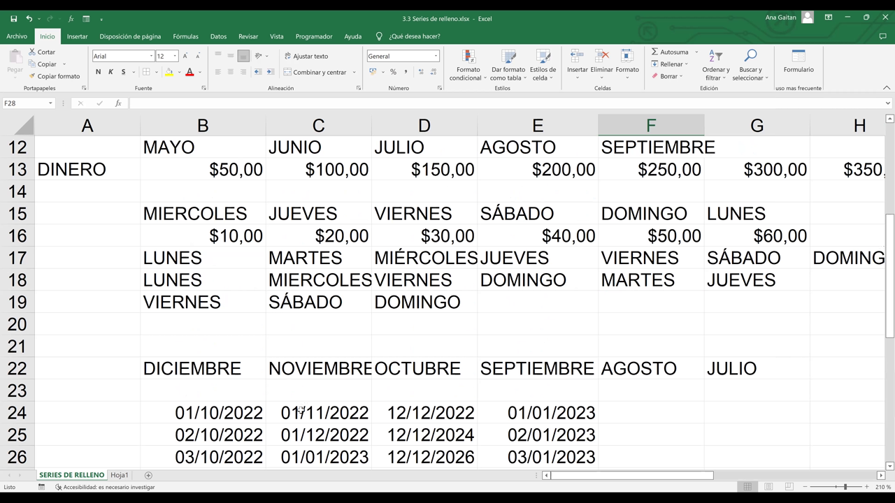
pyautogui.scroll(-5, 182, 369)
pyautogui.click(180, 367)
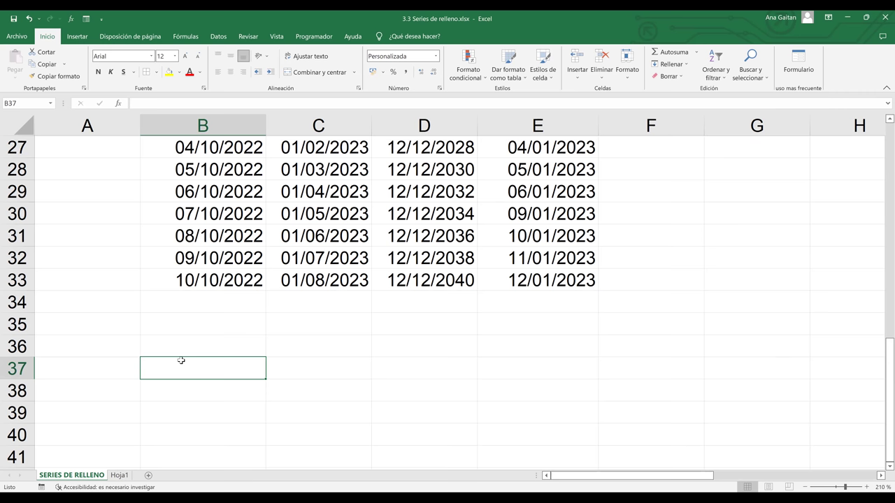
# - Enter 7:00 in B37 and 8:00 in B38
pyautogui.write('7:')
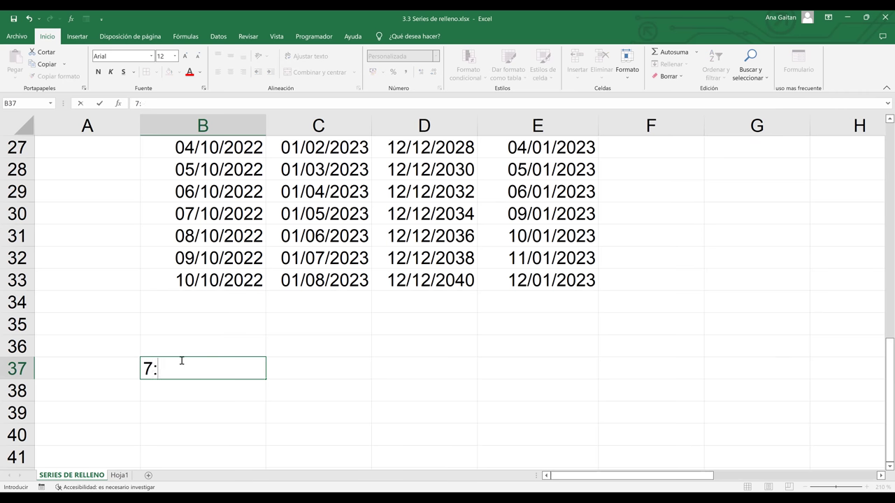
pyautogui.write('00')
pyautogui.press('Return')
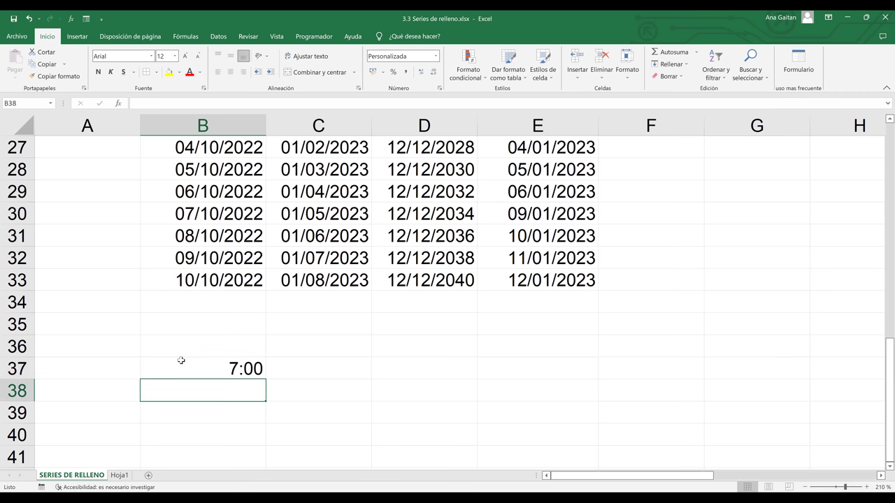
pyautogui.write('8:')
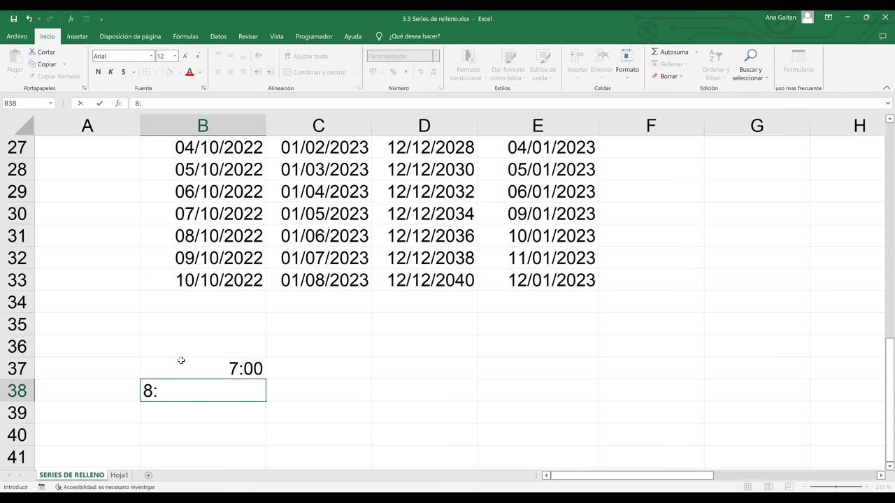
pyautogui.write('00')
pyautogui.press('Return')
# - Extend the 7:00–8:00 pair down to B44 so the hours run through 14:00
pyautogui.click(248, 369)
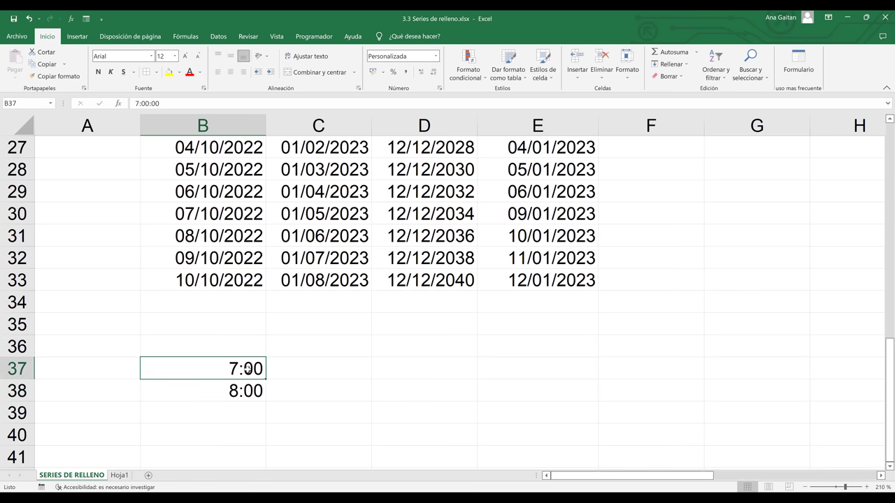
pyautogui.moveTo(247, 369); pyautogui.dragTo(246, 387)
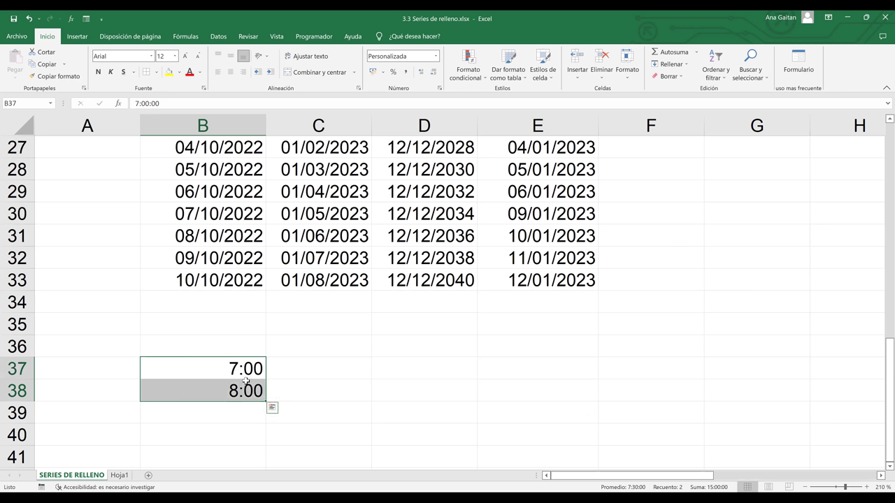
pyautogui.moveTo(883, 342); pyautogui.dragTo(881, 308)
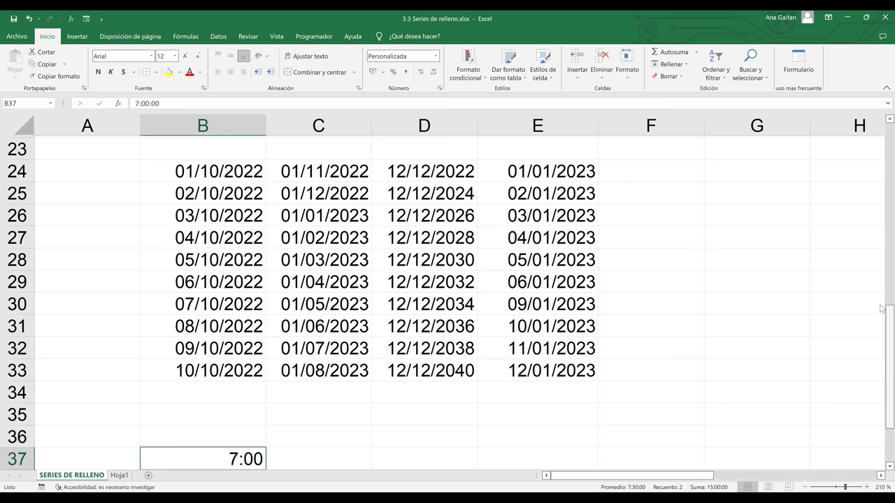
pyautogui.moveTo(881, 320); pyautogui.dragTo(881, 373)
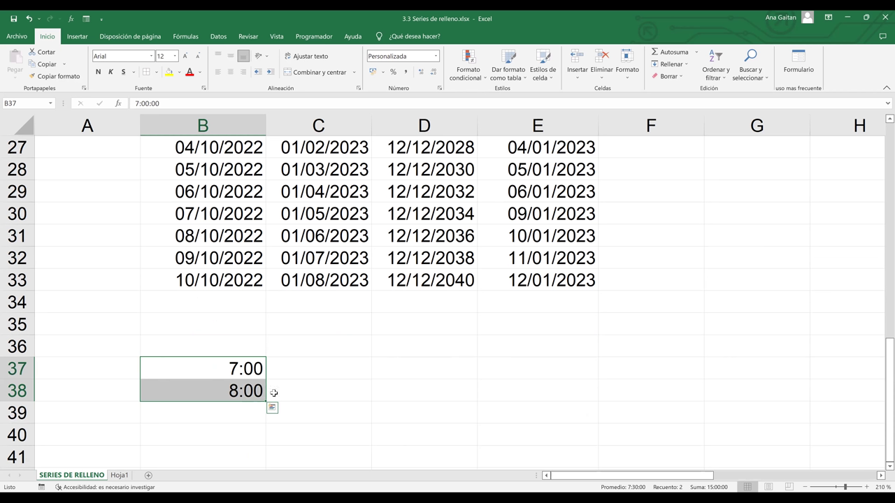
pyautogui.moveTo(266, 402); pyautogui.dragTo(260, 424)
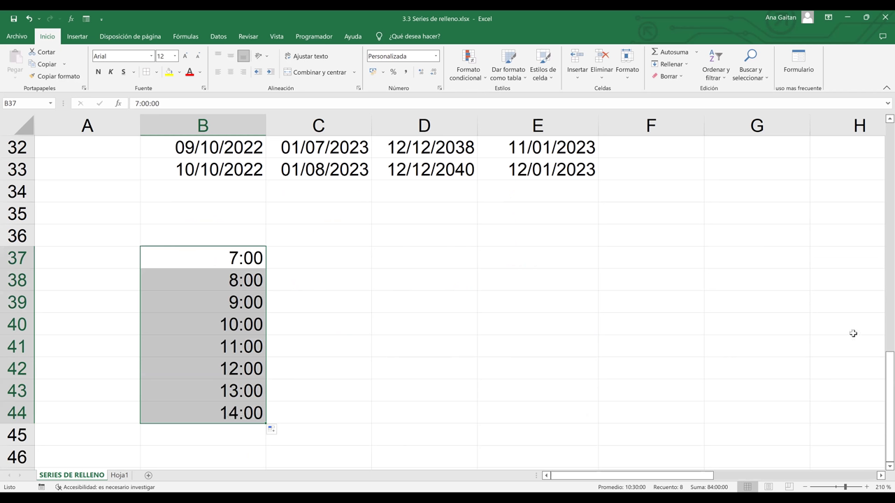
pyautogui.moveTo(882, 373); pyautogui.dragTo(882, 196)
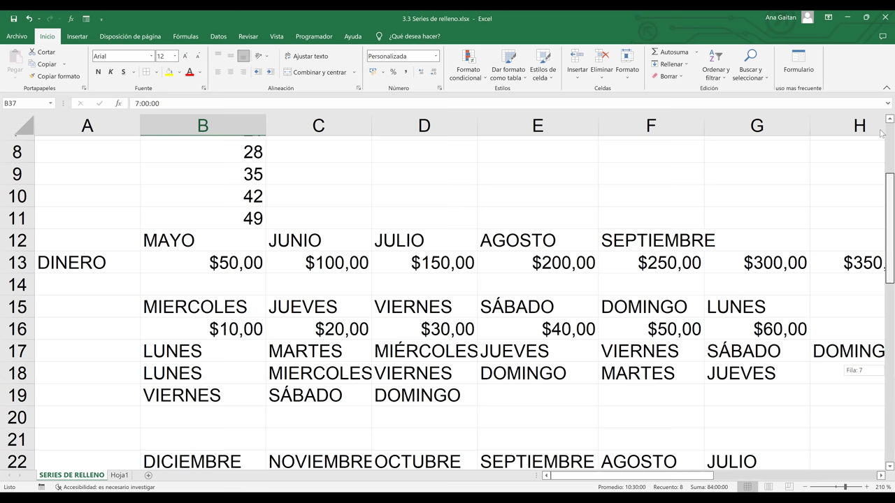
pyautogui.scroll(2, 263, 412)
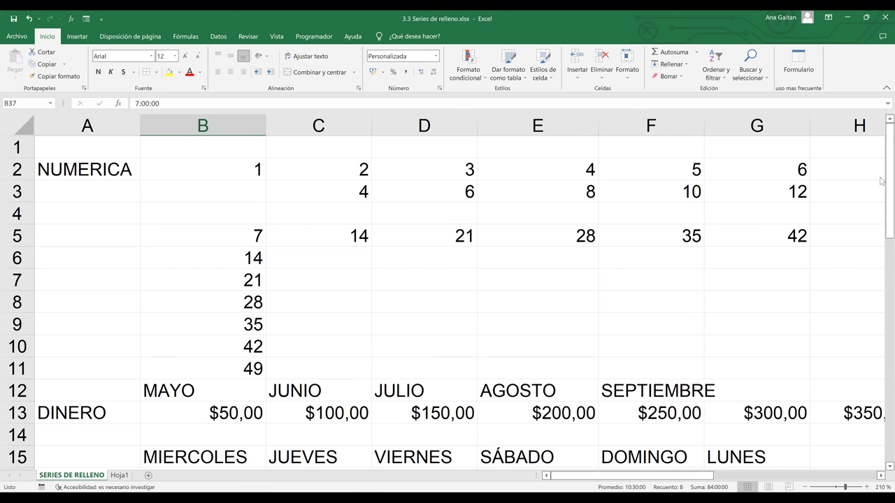
pyautogui.scroll(-1, 880, 329)
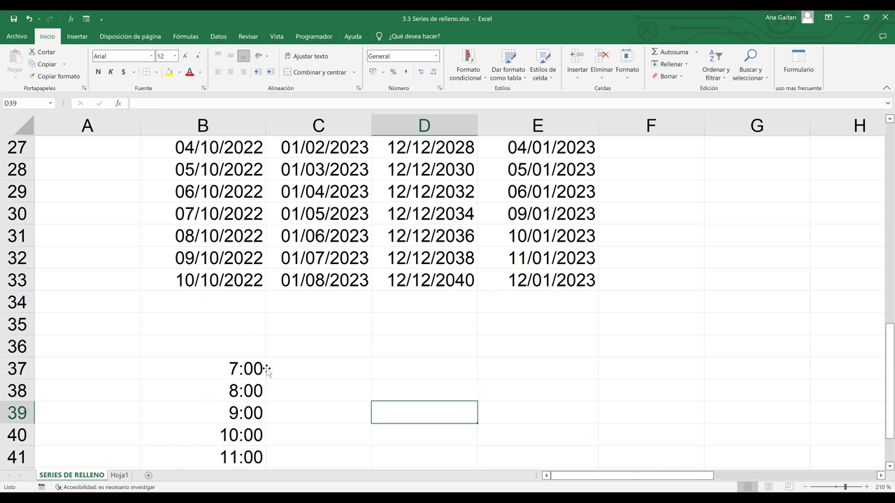
pyautogui.click(255, 372)
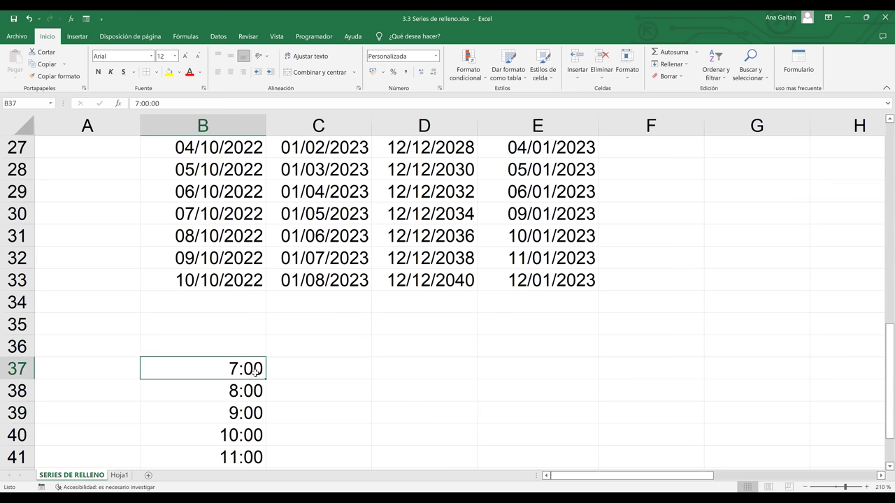
pyautogui.press('Down')
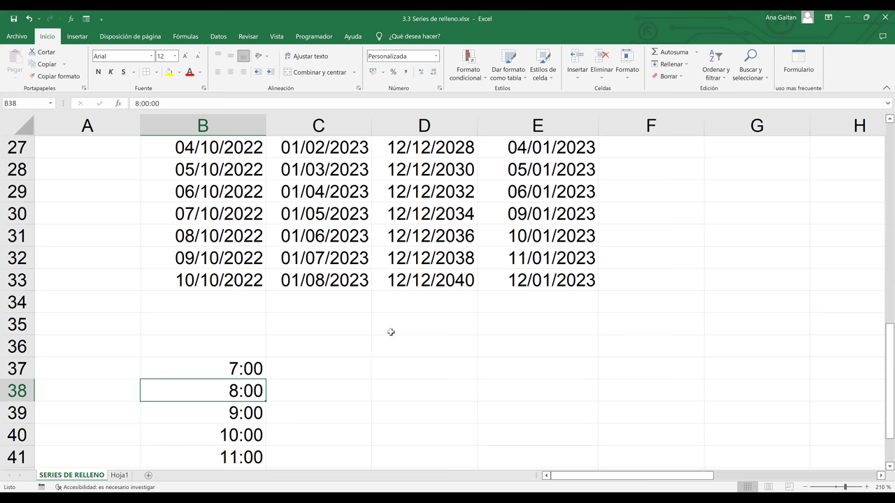
pyautogui.scroll(-1, 286, 304)
pyautogui.click(285, 304)
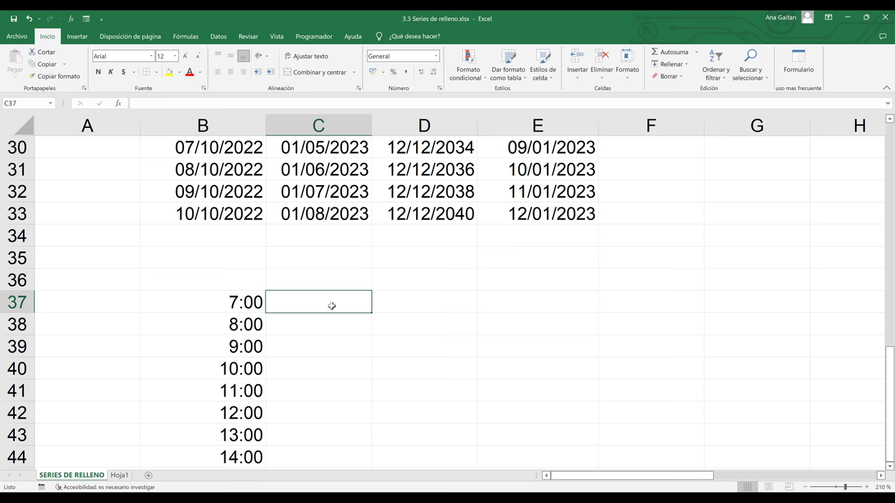
# - Enter 7:45 in C37 and extend the 45-minute series from B37 through 10:45 in G37
pyautogui.write('7')
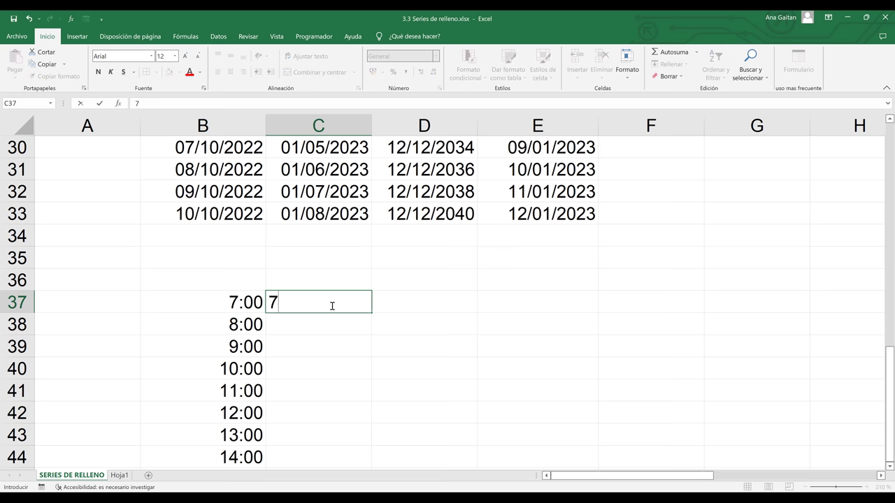
pyautogui.write(':45')
pyautogui.click(434, 323)
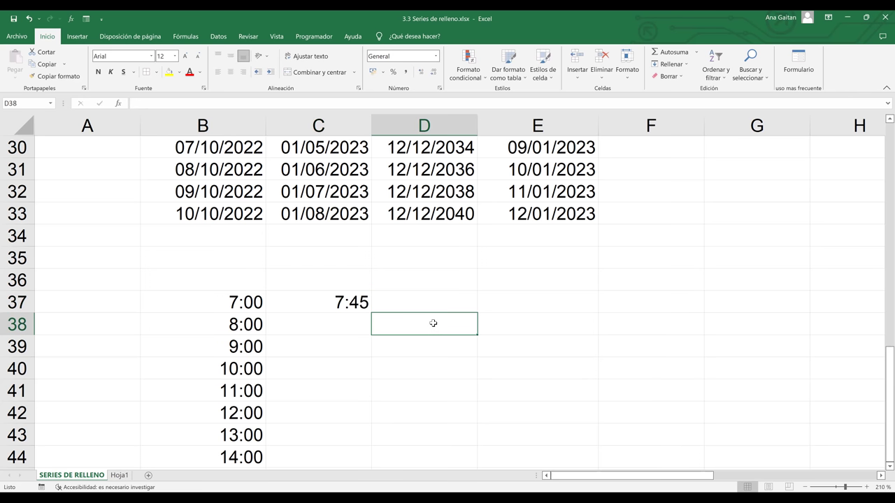
pyautogui.moveTo(224, 306); pyautogui.dragTo(771, 297)
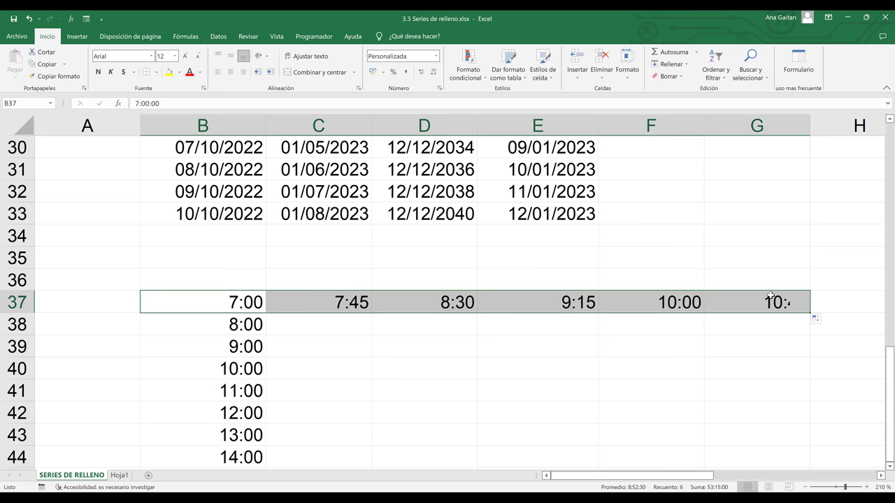
pyautogui.click(565, 349)
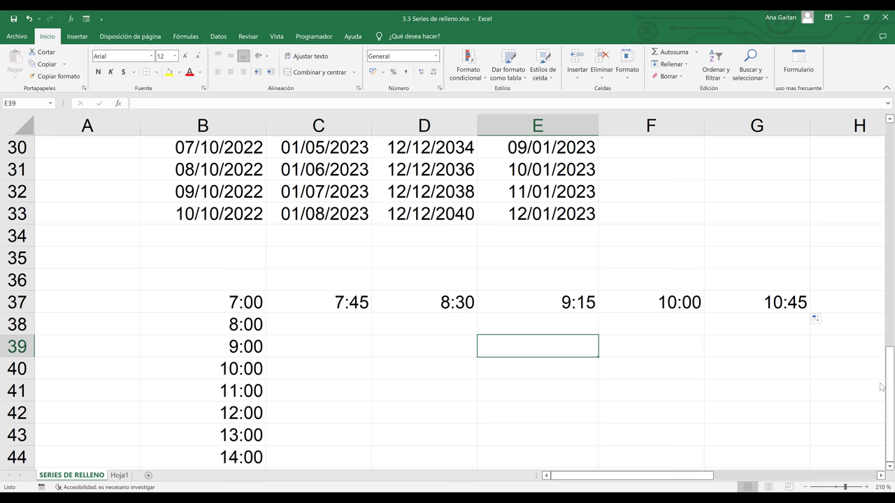
pyautogui.click(855, 397)
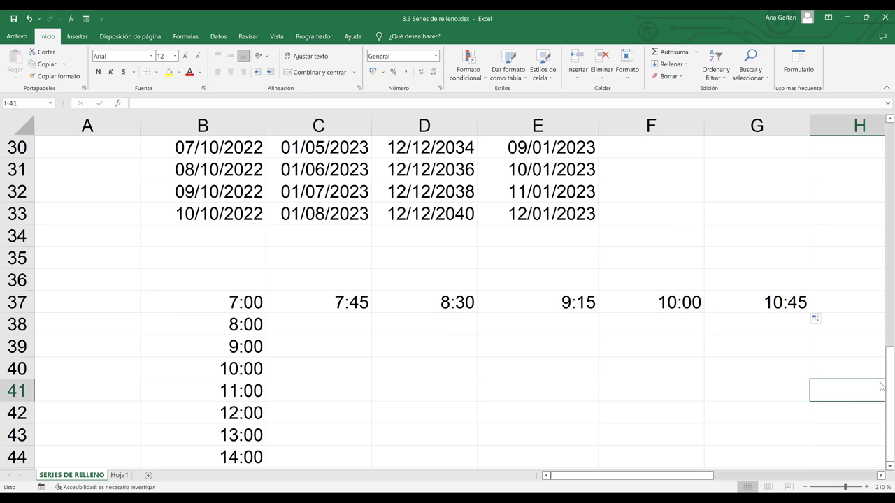
pyautogui.moveTo(882, 371); pyautogui.dragTo(882, 319)
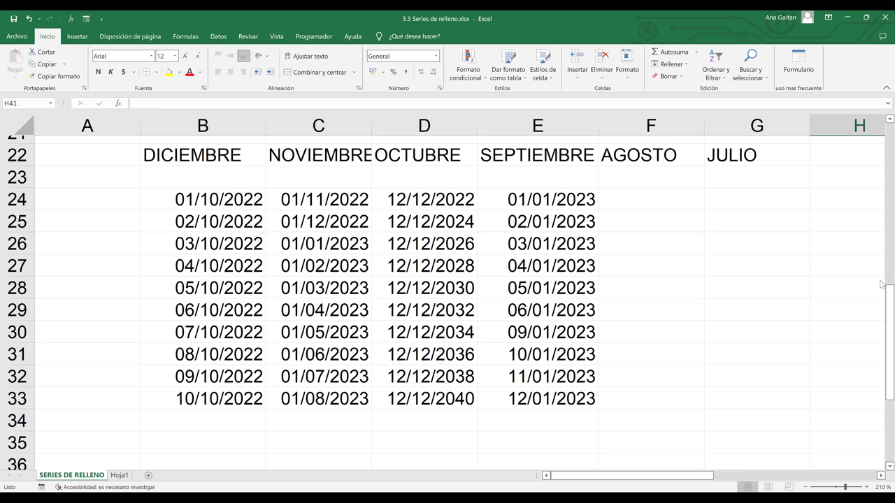
# - Add a new blank worksheet, Hoja3, and select its cell C2
pyautogui.scroll(3, 87, 467)
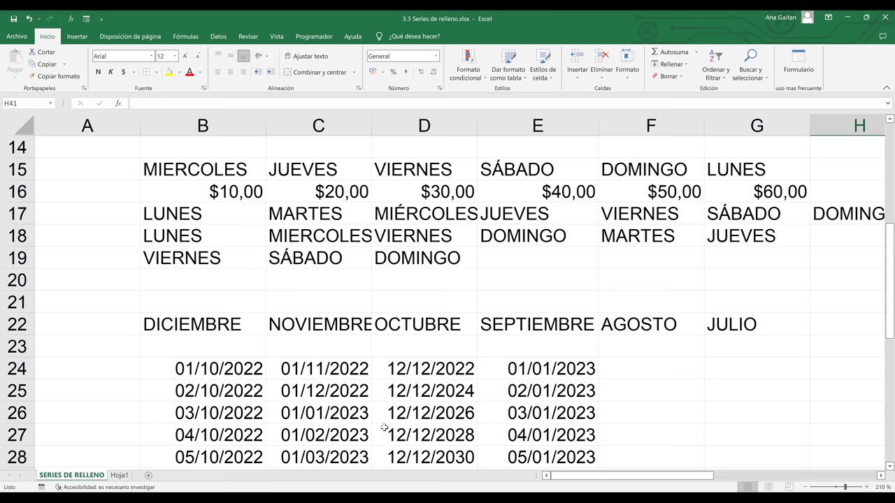
pyautogui.click(148, 476)
pyautogui.click(145, 141)
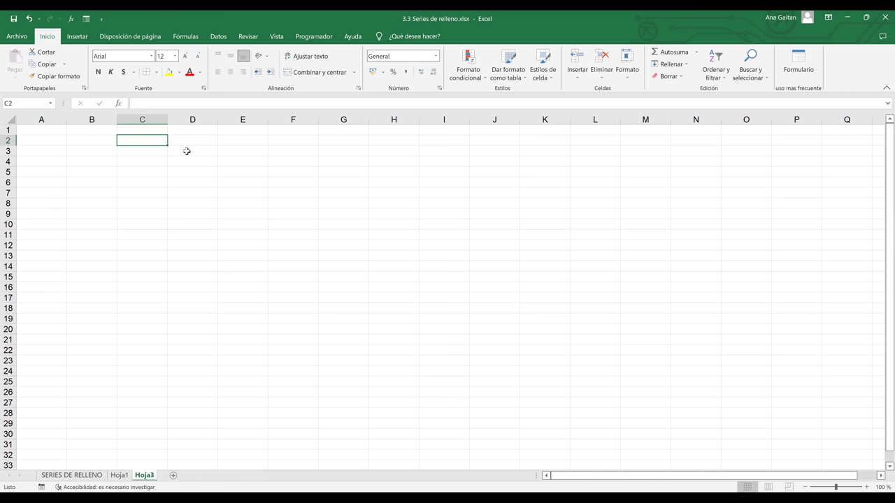
# - Enter the first person's full name in capitals in C2 and widen column C to fit it
pyautogui.scroll(5, 201, 156)
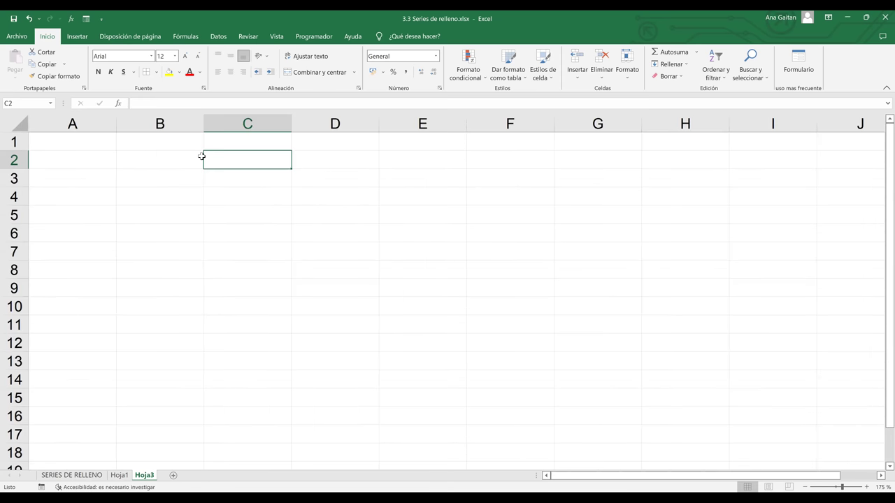
pyautogui.scroll(4, 201, 156)
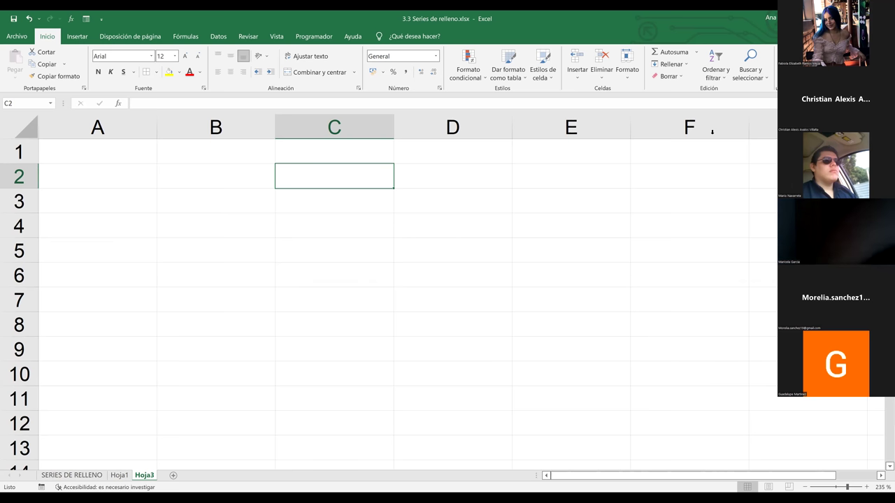
pyautogui.write('fA')
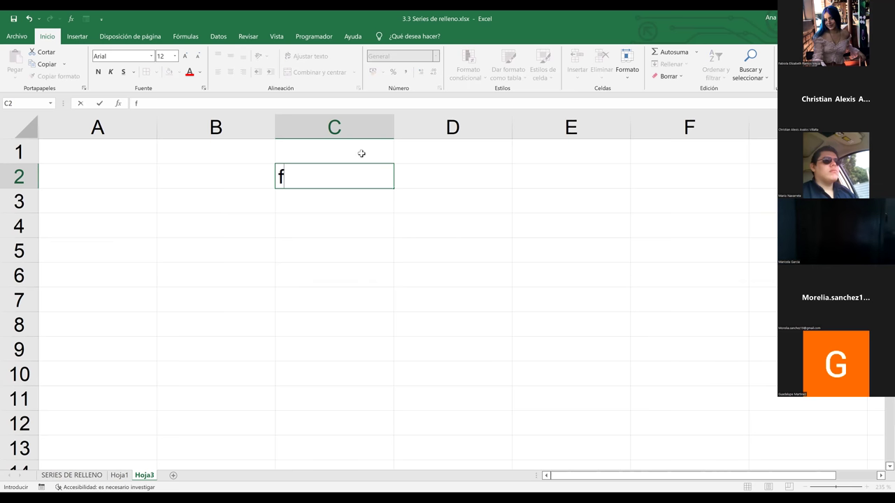
pyautogui.press('BackSpace')
pyautogui.press('BackSpace')
pyautogui.write('f')
pyautogui.press('BackSpace')
pyautogui.write('fa')
pyautogui.press('BackSpace')
pyautogui.press('BackSpace')
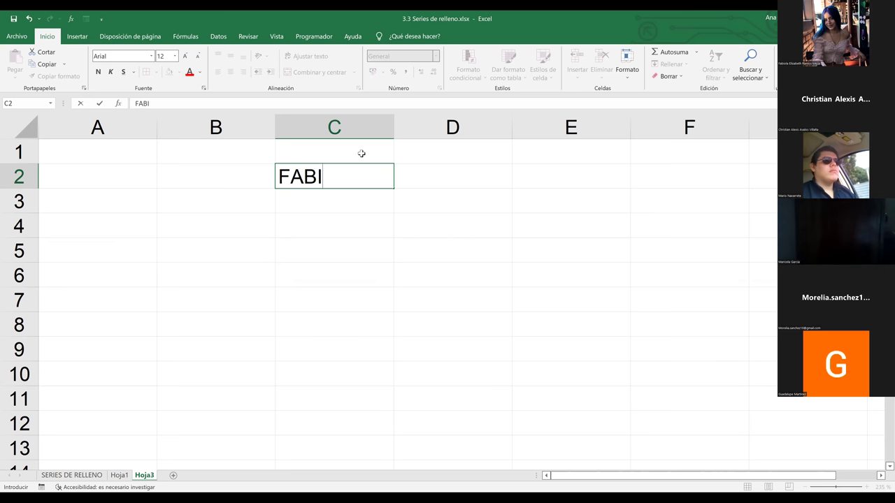
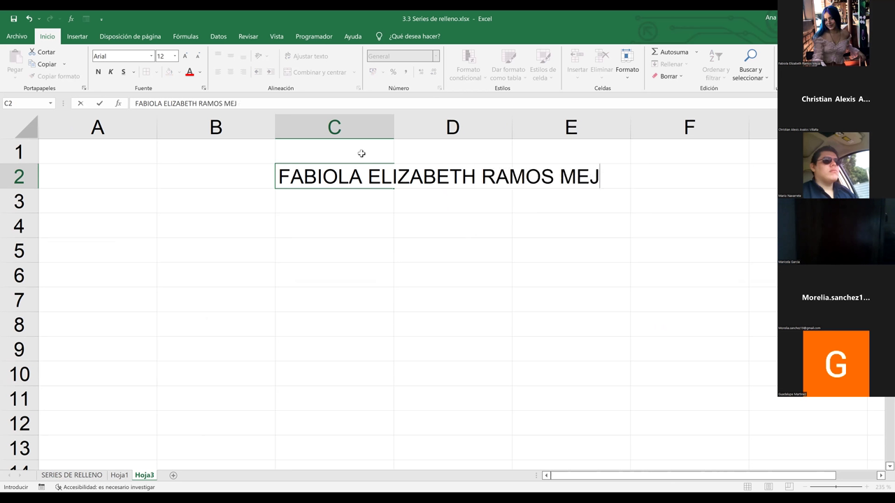
pyautogui.click(416, 255)
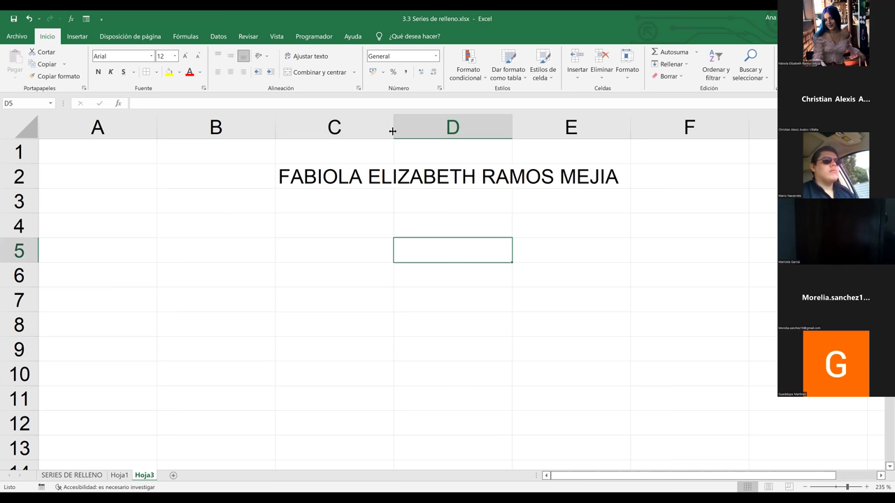
pyautogui.moveTo(636, 163); pyautogui.dragTo(636, 163)
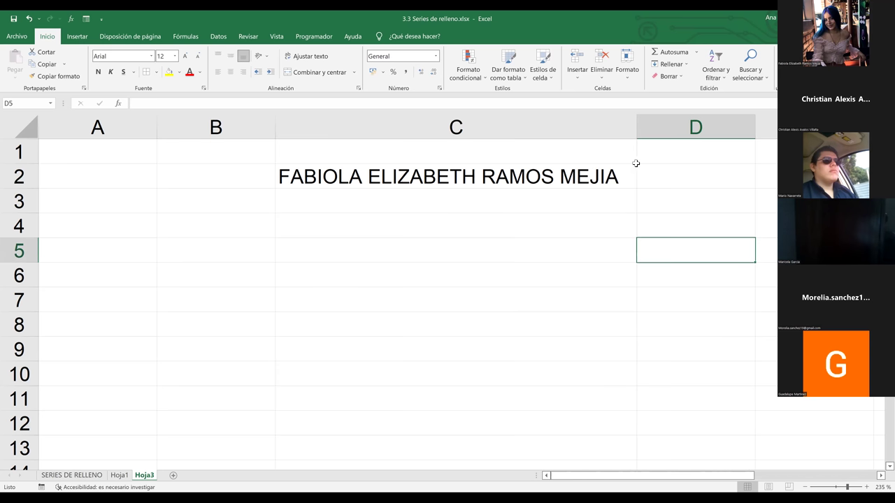
# - Type a second person's full name in capitals into C3, below the first name
pyautogui.click(445, 180)
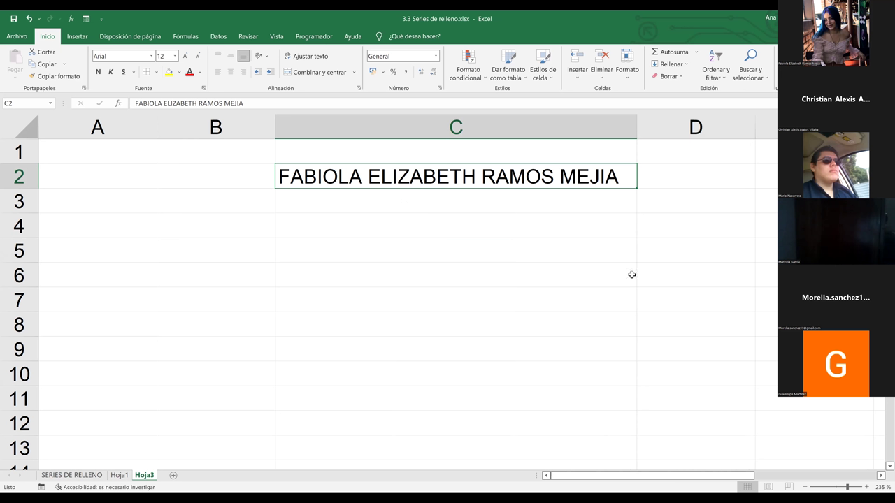
pyautogui.click(464, 202)
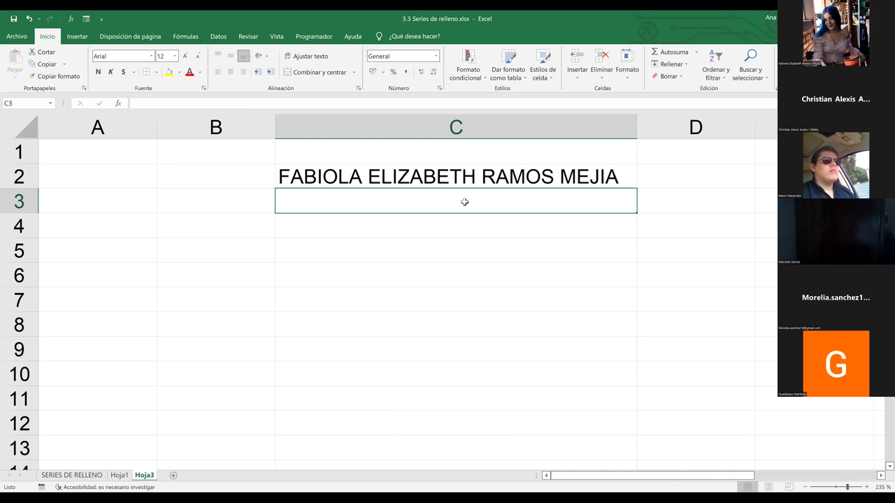
pyautogui.write('gU')
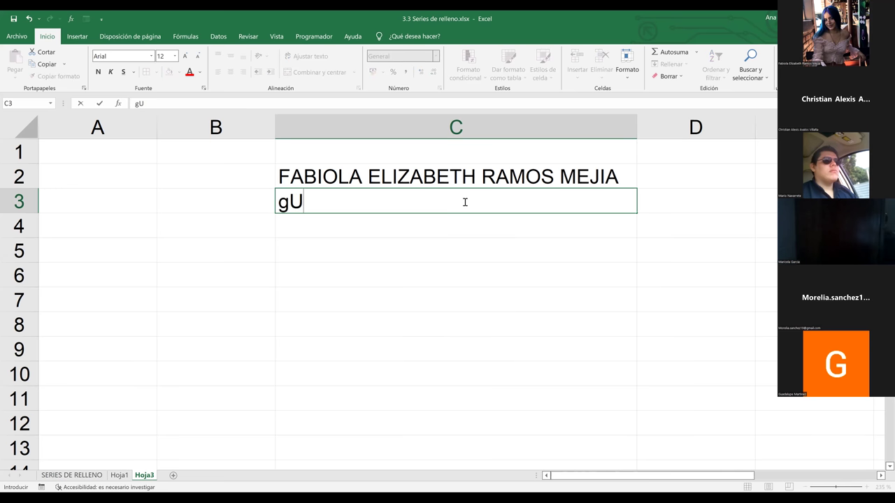
pyautogui.press('BackSpace')
pyautogui.press('BackSpace')
pyautogui.write('GUILLE')
pyautogui.press('BackSpace')
pyautogui.press('BackSpace')
pyautogui.press('BackSpace')
pyautogui.press('BackSpace')
pyautogui.press('BackSpace')
pyautogui.press('BackSpace')
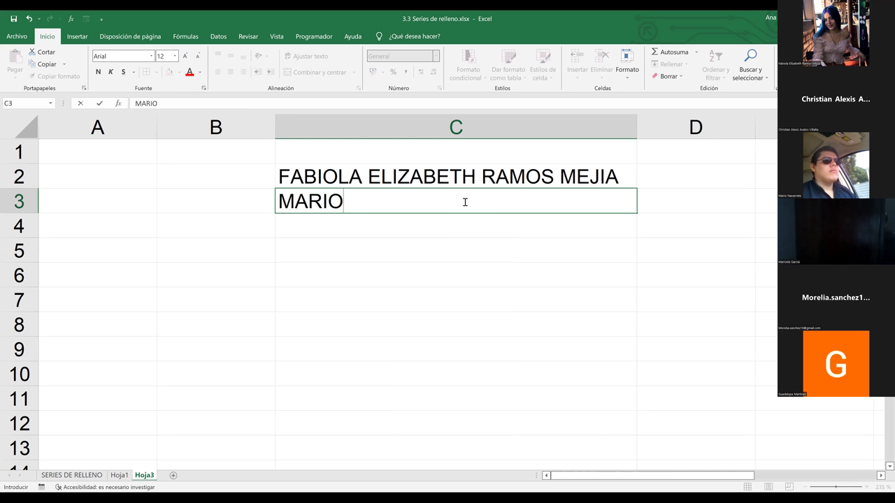
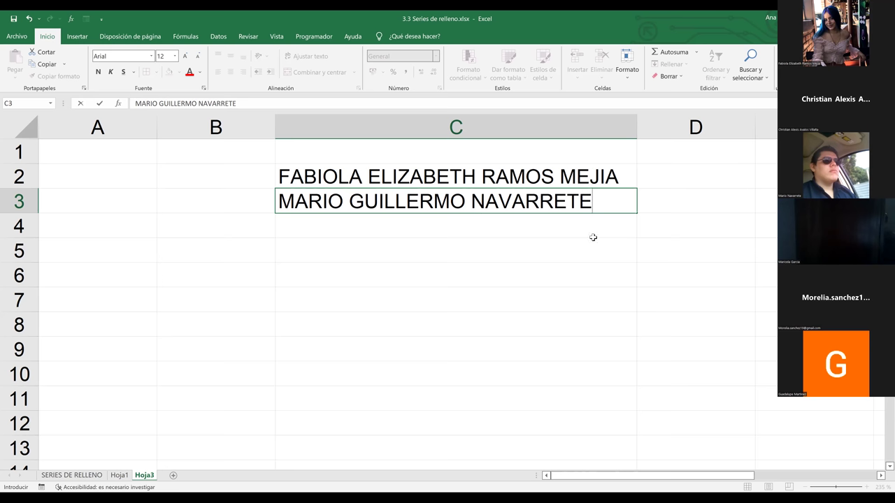
pyautogui.press('Return')
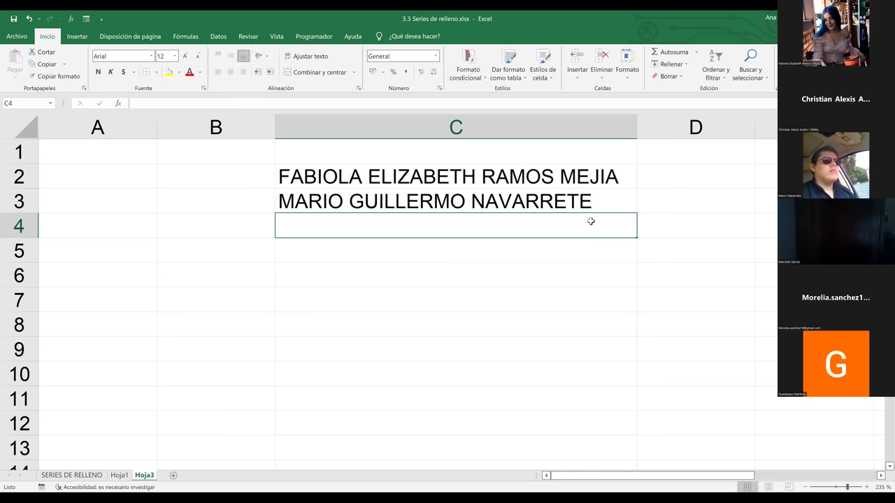
pyautogui.click(660, 315)
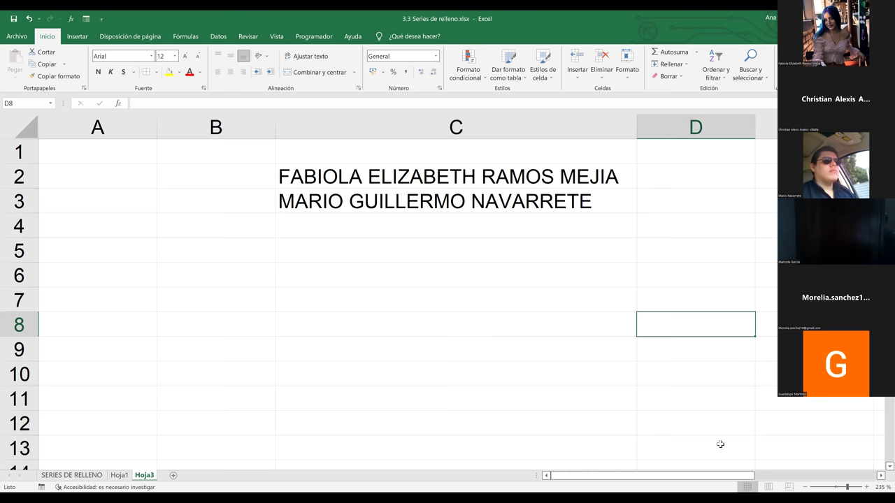
pyautogui.moveTo(733, 480); pyautogui.dragTo(757, 484)
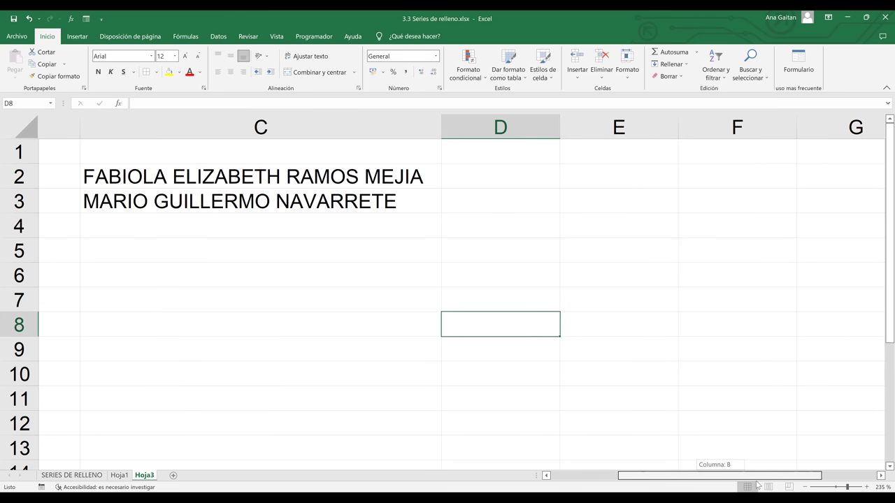
# - Insert a blank row 3 and type a third person's full name into C3
pyautogui.click(134, 231)
pyautogui.write('A')
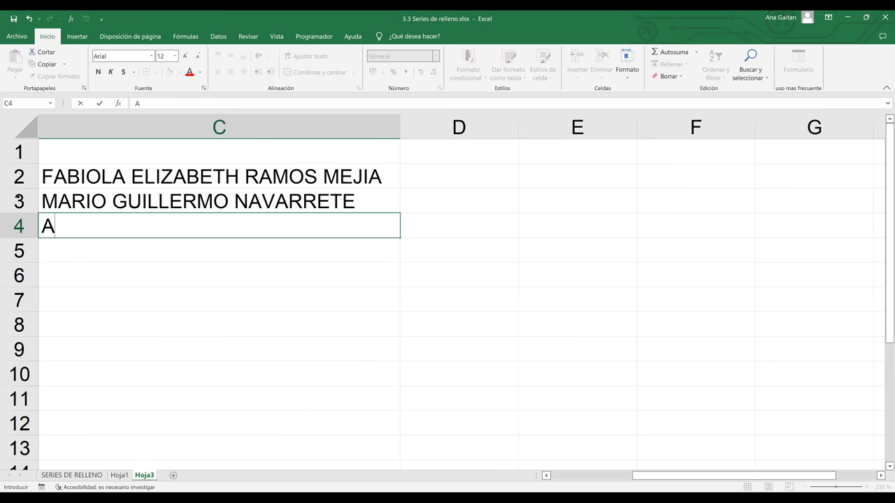
pyautogui.press('Escape')
pyautogui.click(20, 200)
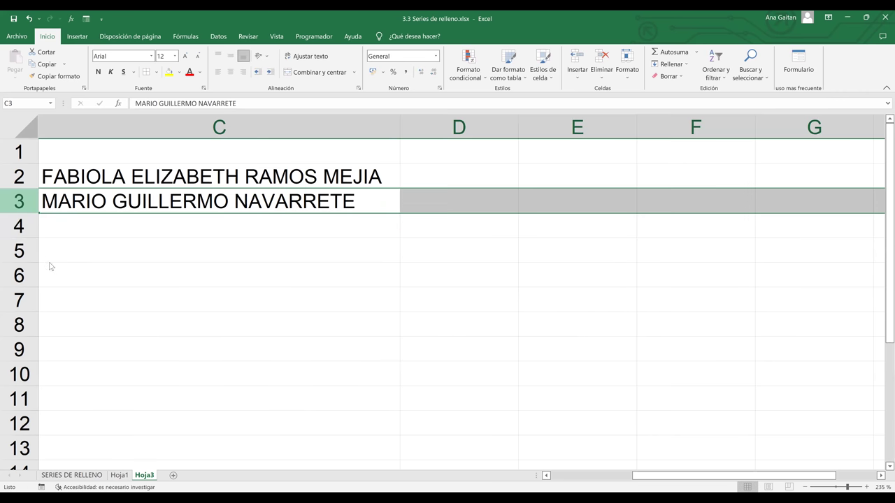
pyautogui.hotkey('ctrl', '+')
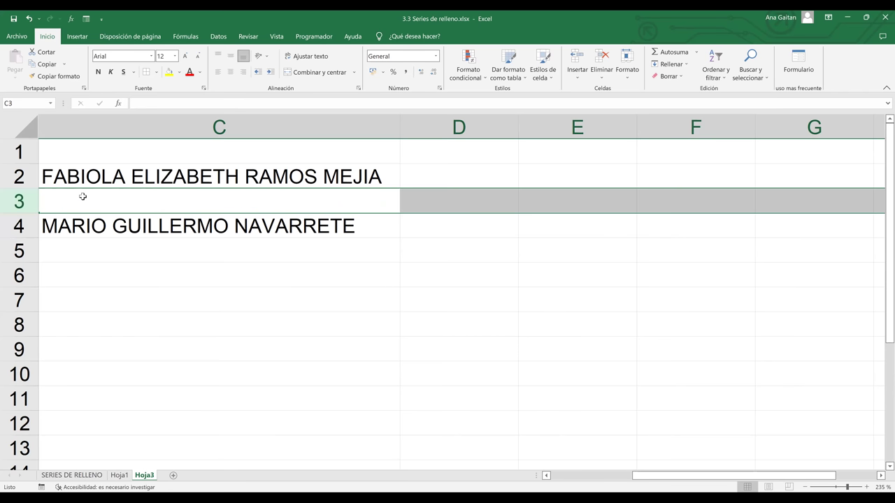
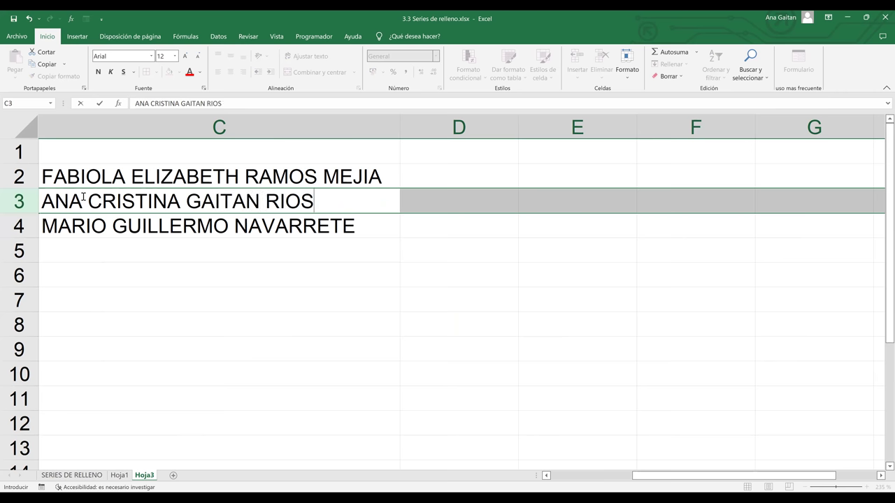
# - Add the header NOMBRE COMPLETO in C1, correcting the misspelled first letter
pyautogui.click(142, 144)
pyautogui.write('BOMBR')
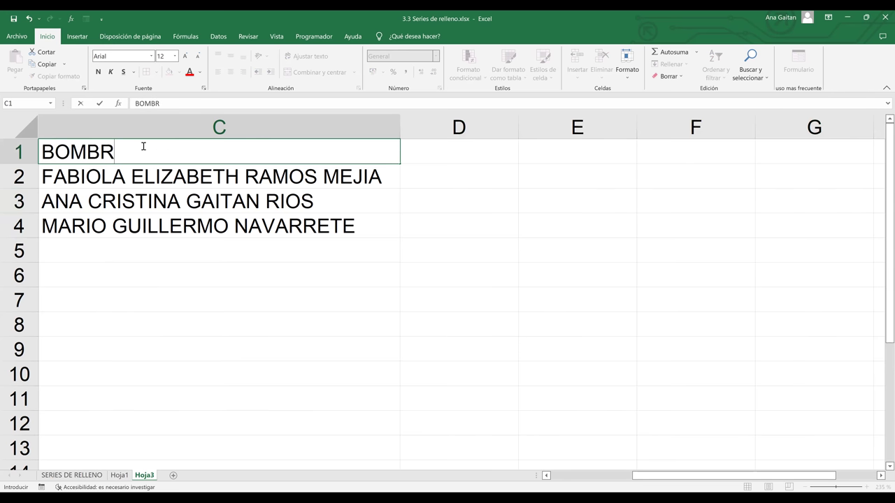
pyautogui.write('E COMPLETO')
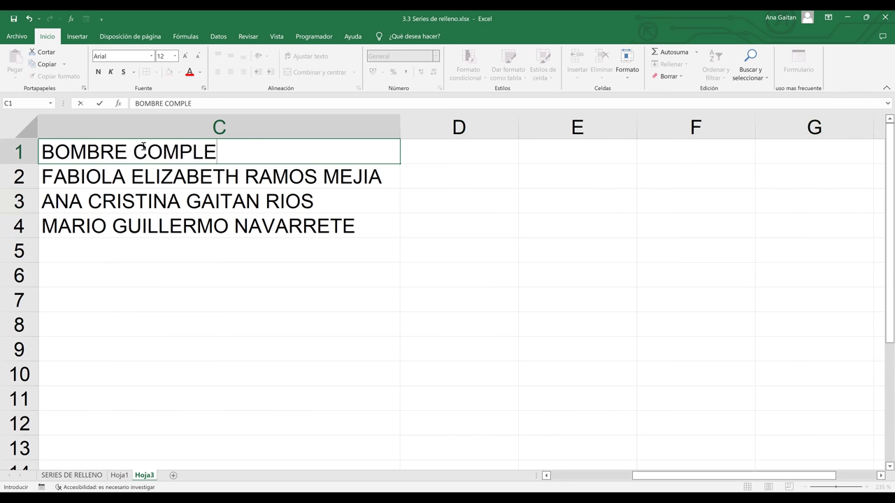
pyautogui.click(292, 326)
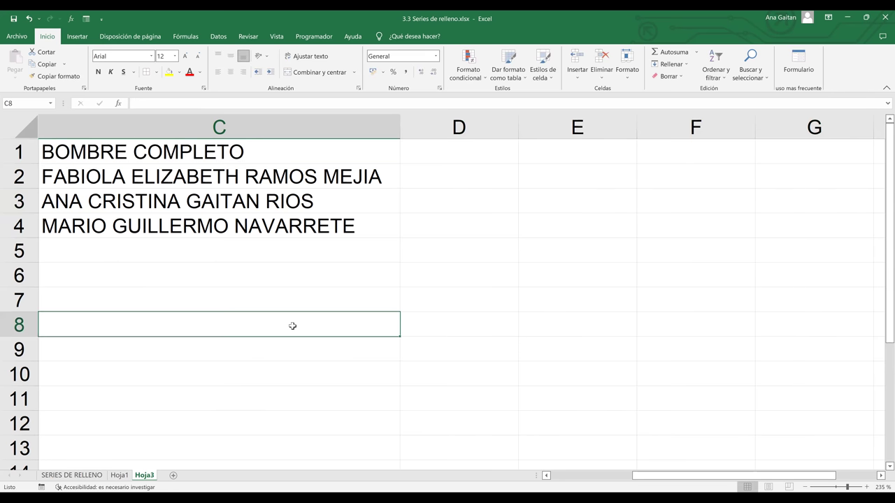
pyautogui.doubleClick(56, 150)
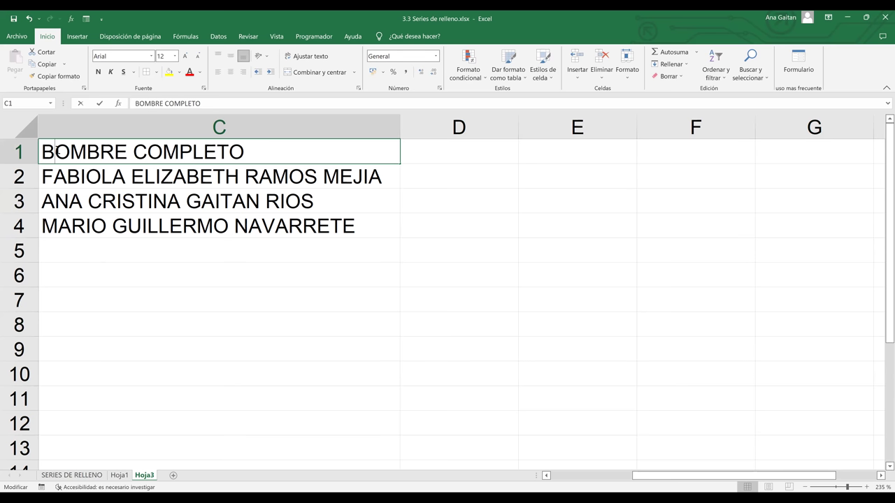
pyautogui.press('BackSpace')
pyautogui.write('N')
pyautogui.click(237, 198)
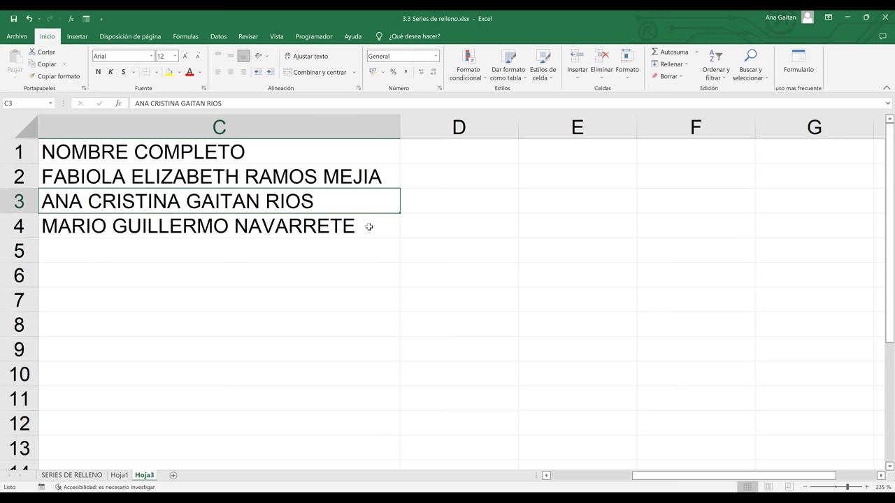
# - Apply all borders to the name list C1:C4
pyautogui.moveTo(207, 151); pyautogui.dragTo(178, 119)
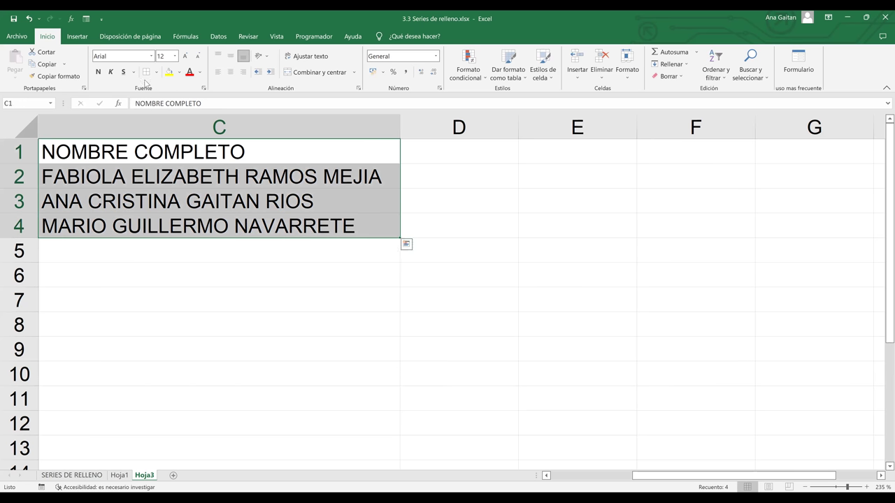
pyautogui.click(225, 200)
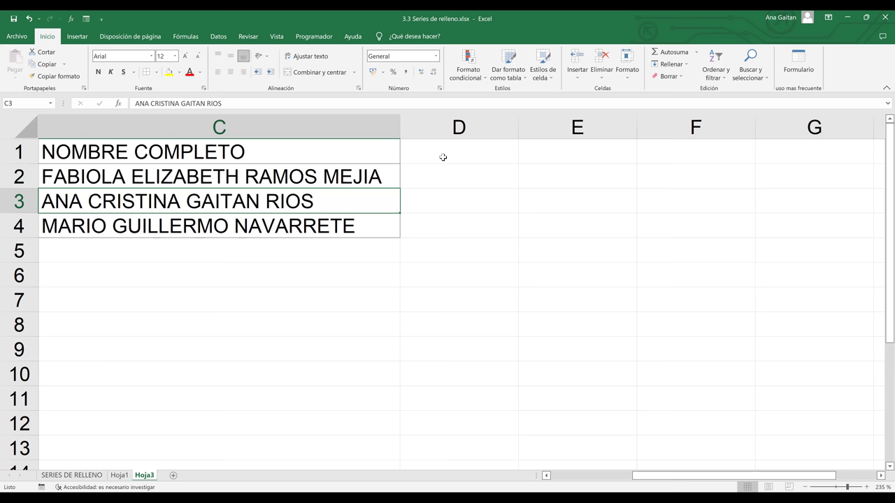
pyautogui.click(443, 157)
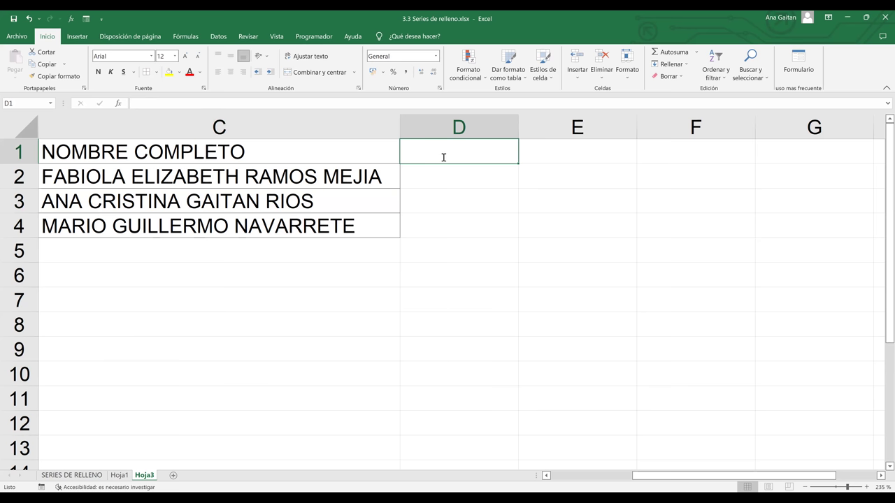
# - Add the headers NOMBRES in D1 and APELLIDOS in E1
pyautogui.write('NOMBRES')
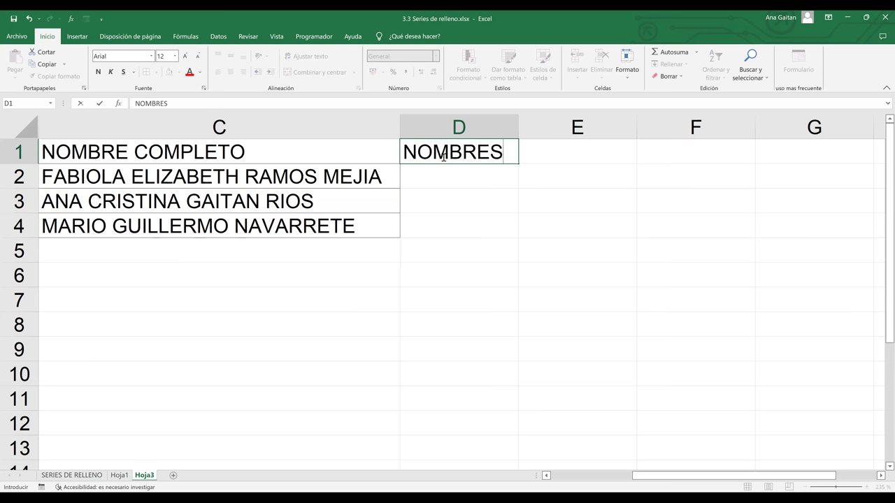
pyautogui.press('Tab')
pyautogui.write('AP')
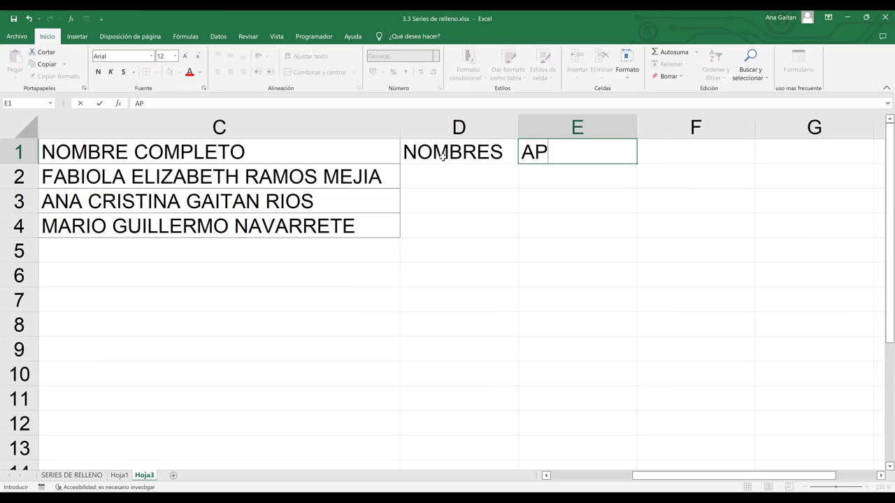
pyautogui.write('ELLIDOS')
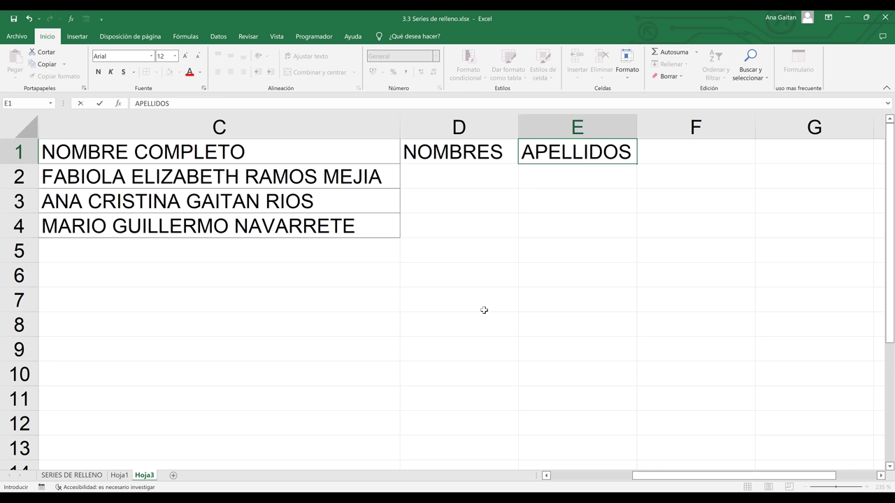
pyautogui.click(478, 177)
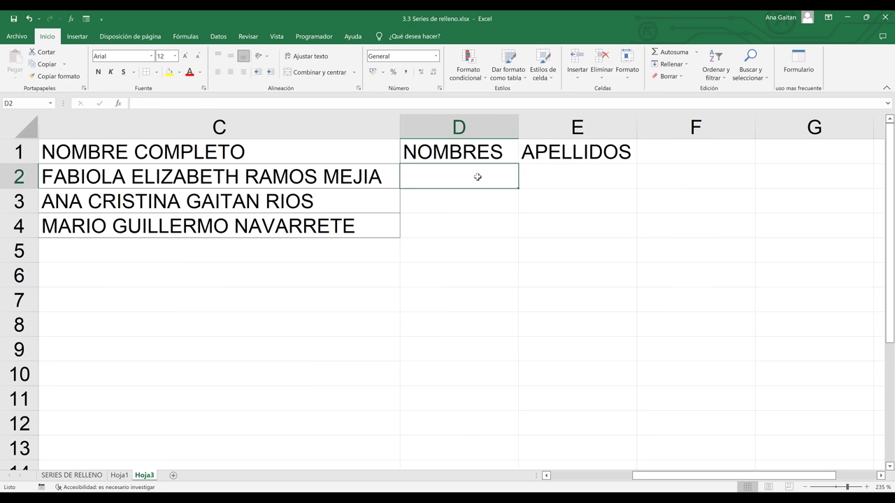
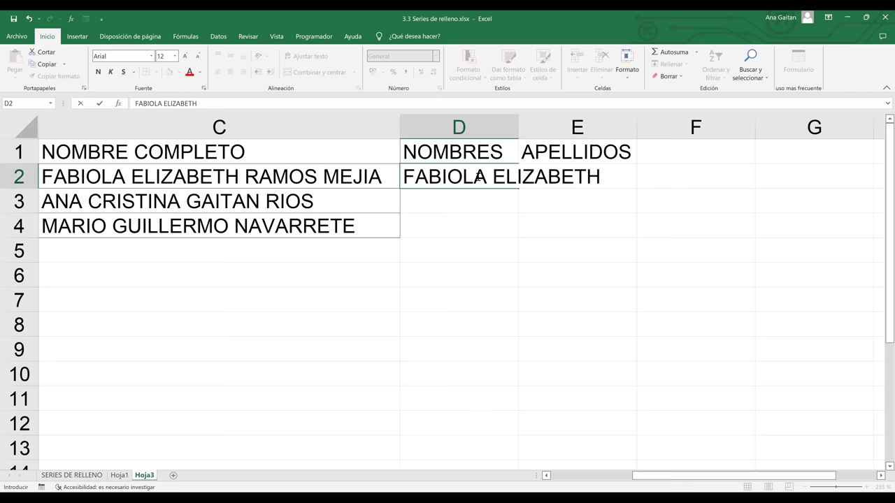
# - Type the first person's given names in D2, widen column D, then clear the entry
pyautogui.click(573, 274)
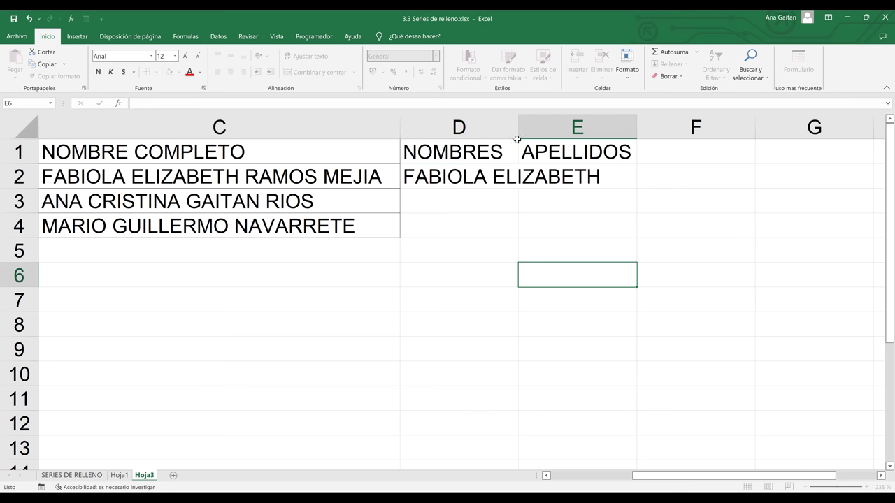
pyautogui.moveTo(516, 126); pyautogui.dragTo(624, 145)
pyautogui.press('Up')
pyautogui.press('Up')
pyautogui.press('Up')
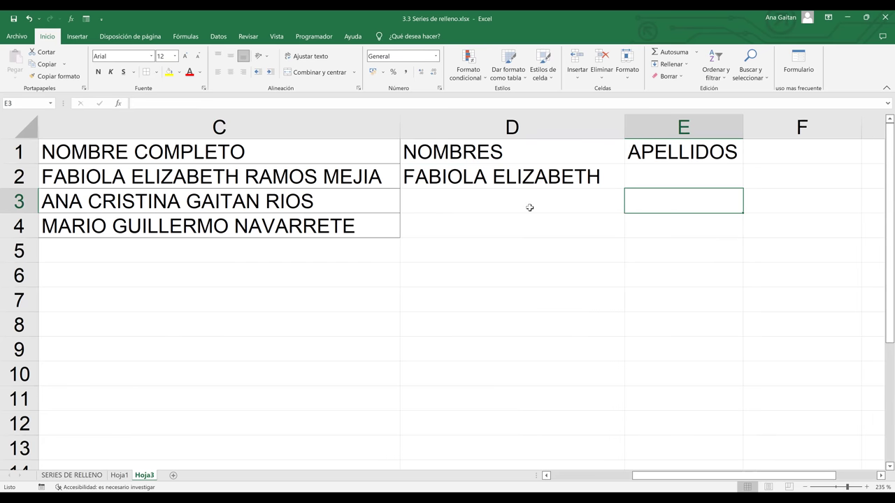
pyautogui.click(531, 208)
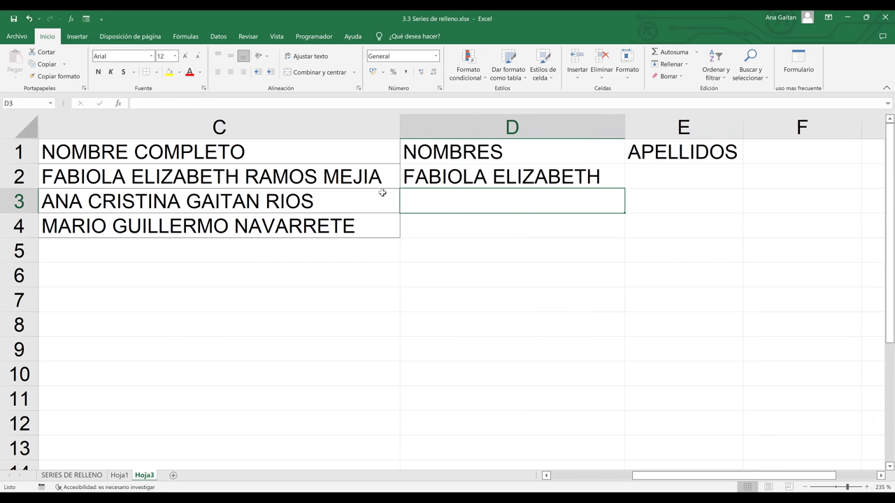
pyautogui.click(509, 175)
pyautogui.press('Delete')
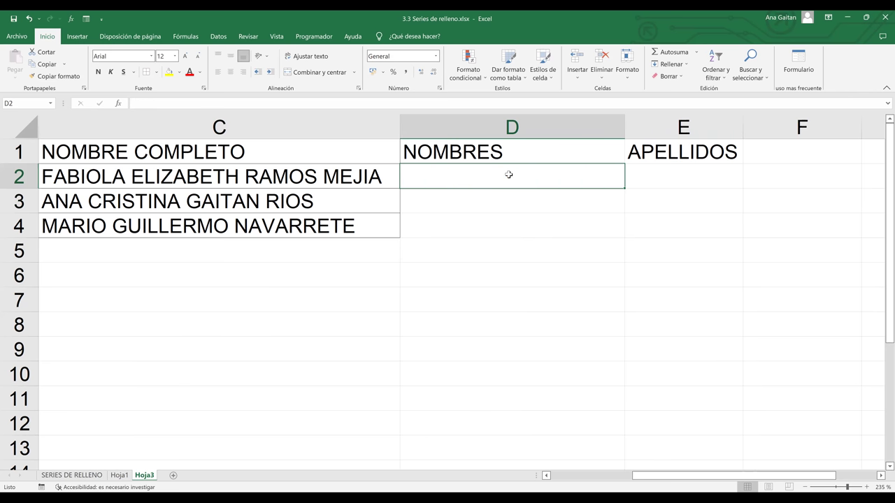
# - Re-enter the first person's given names in D2 as the Flash Fill example
pyautogui.click(509, 244)
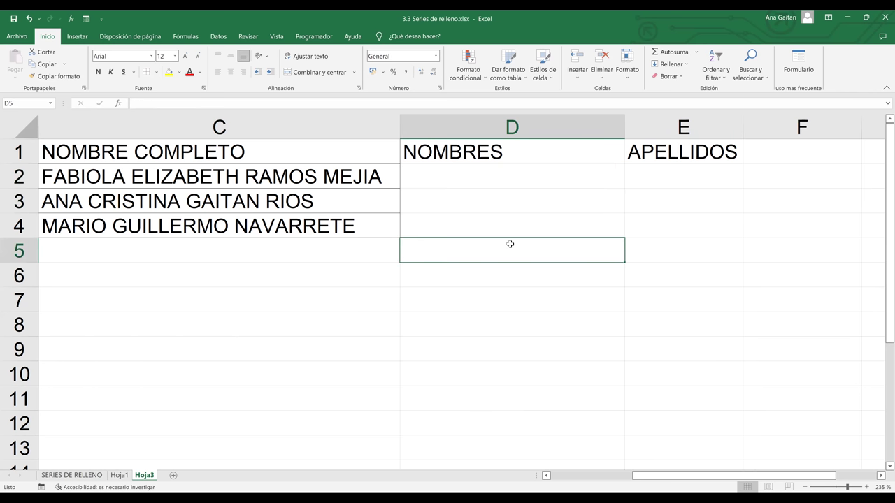
pyautogui.click(478, 172)
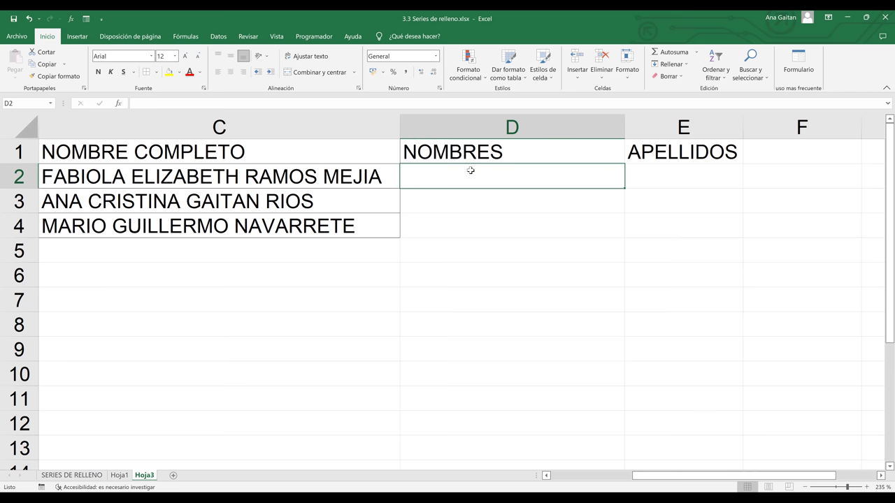
pyautogui.click(509, 202)
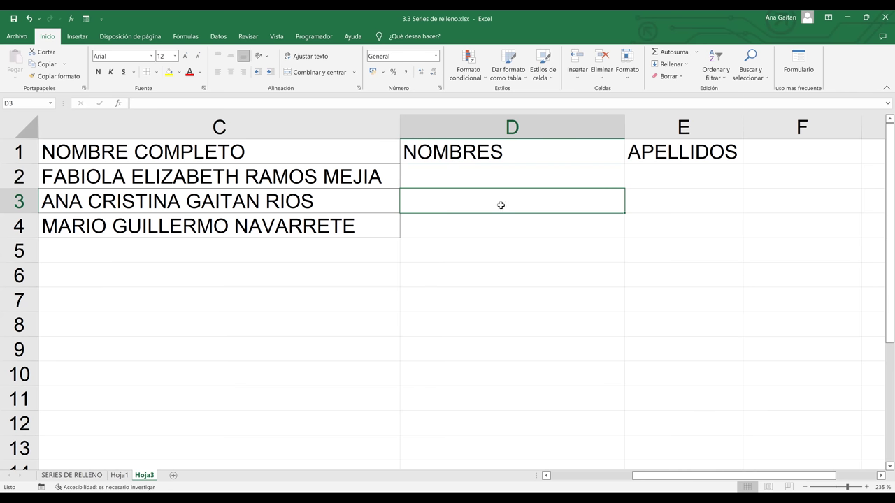
pyautogui.click(447, 179)
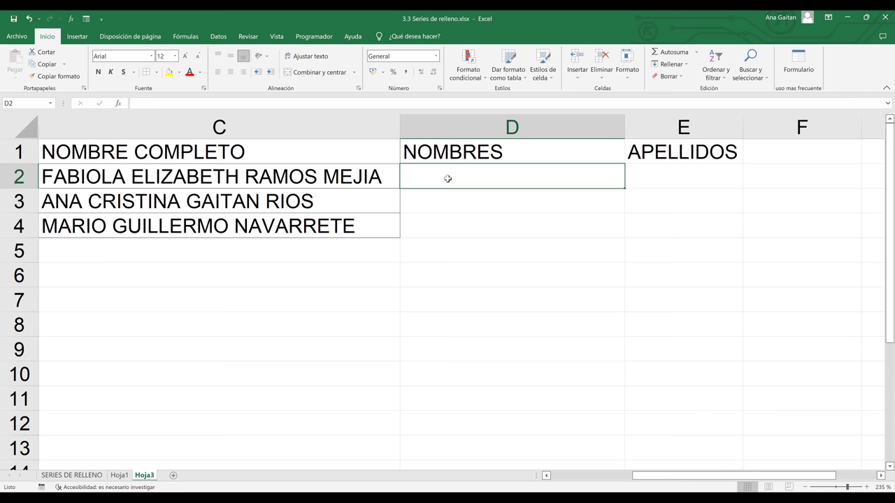
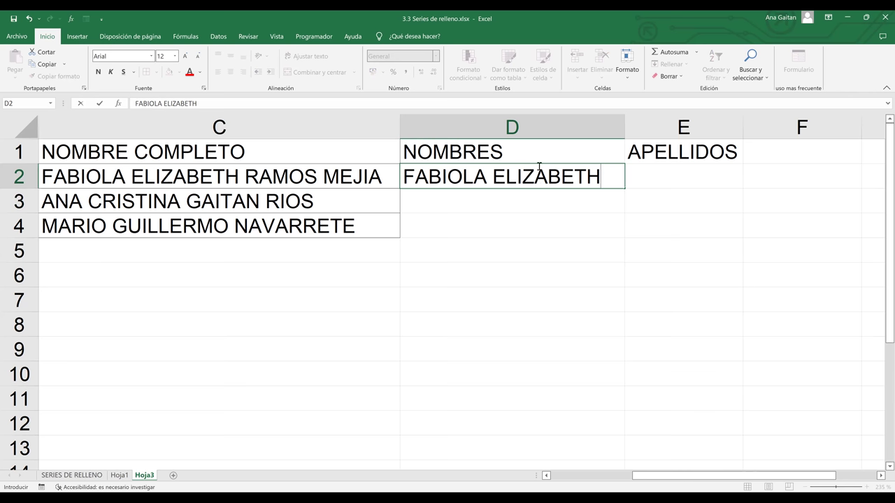
pyautogui.click(541, 203)
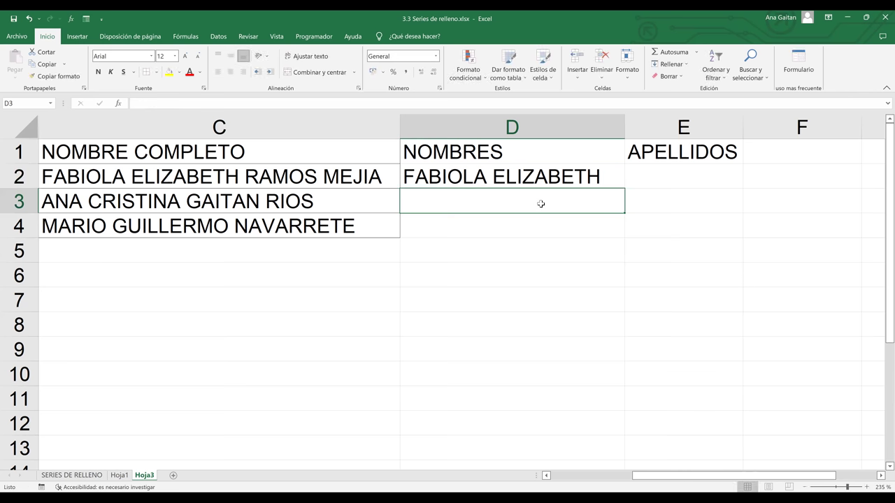
pyautogui.click(184, 130)
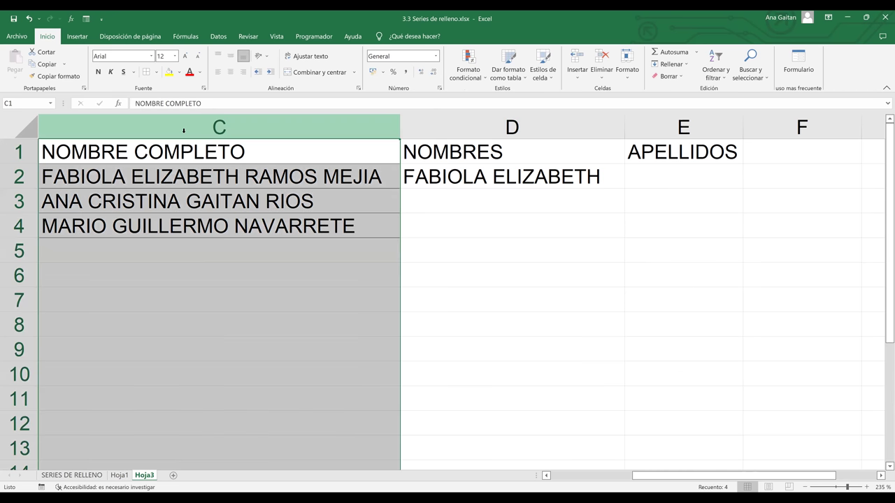
# - Flash-fill D3 via Datos > Relleno rápido, then clear it and select D2:D4 to redo
pyautogui.click(487, 203)
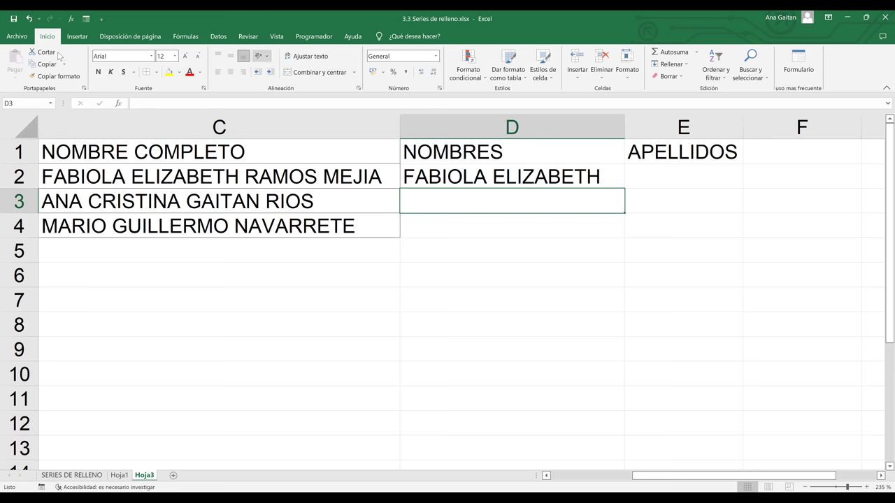
pyautogui.scroll(-4, 57, 54)
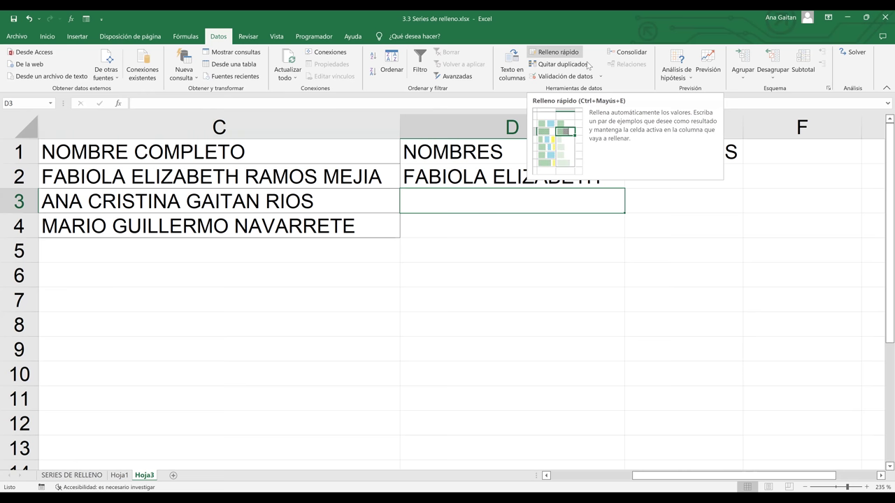
pyautogui.click(587, 64)
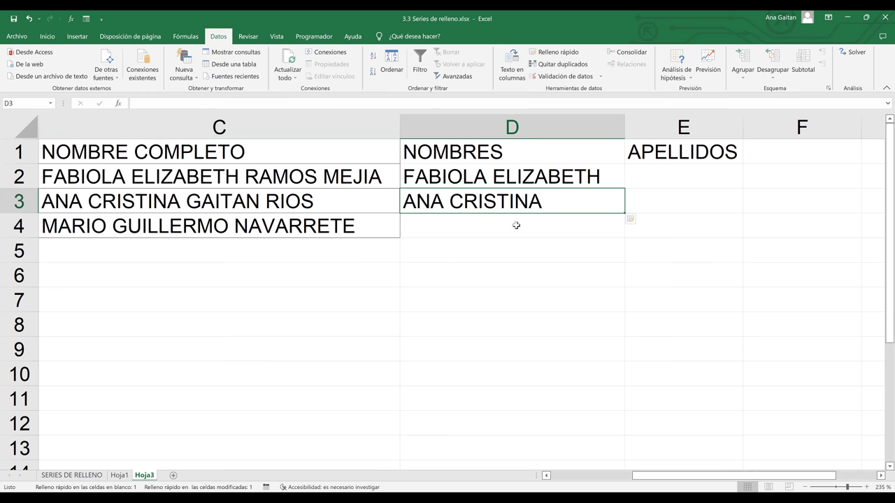
pyautogui.press('Down')
pyautogui.click(528, 211)
pyautogui.press('Delete')
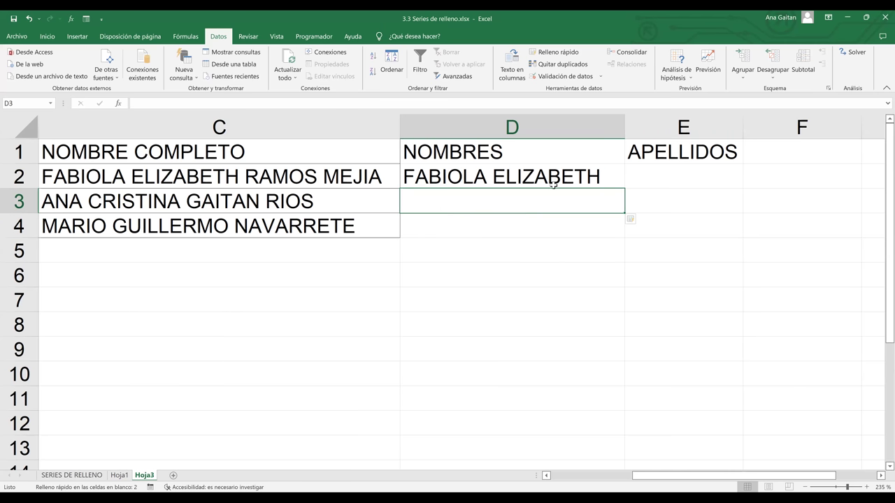
pyautogui.press('Up')
pyautogui.hotkey('shift', 'Down')
pyautogui.hotkey('shift', 'Down')
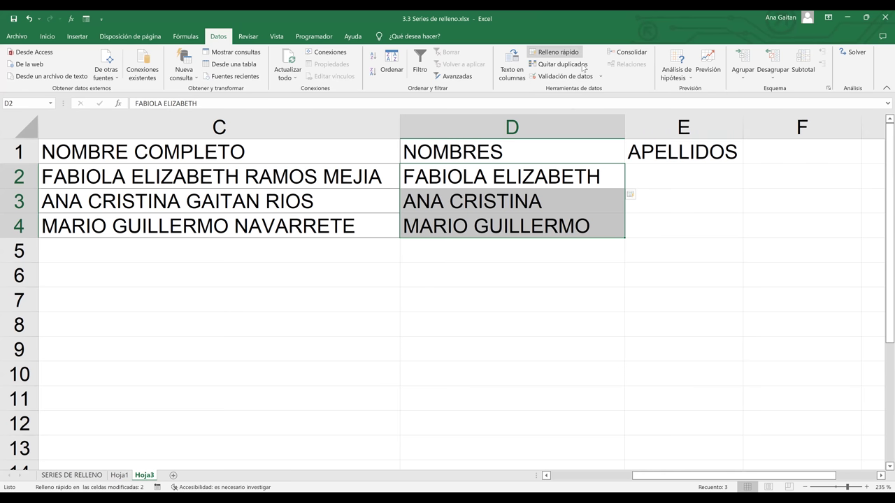
pyautogui.click(593, 266)
pyautogui.moveTo(535, 183); pyautogui.dragTo(535, 224)
pyautogui.press('Delete')
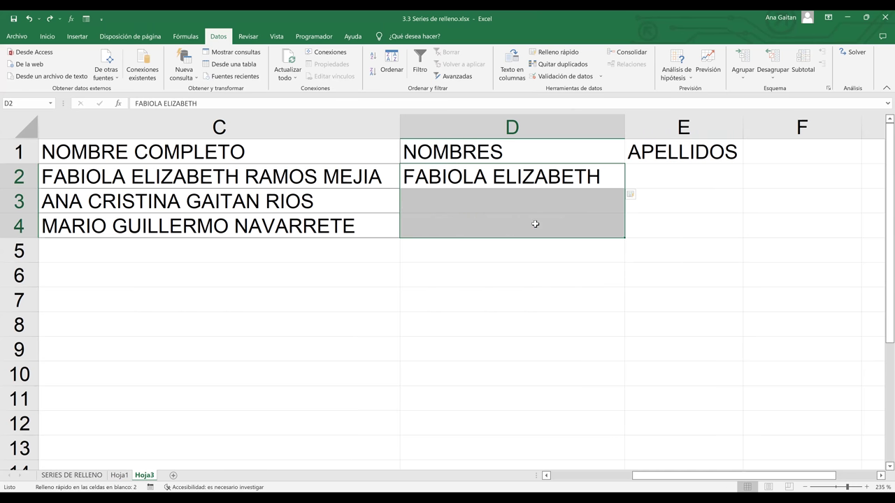
pyautogui.click(612, 245)
pyautogui.moveTo(580, 171); pyautogui.dragTo(579, 220)
pyautogui.click(558, 53)
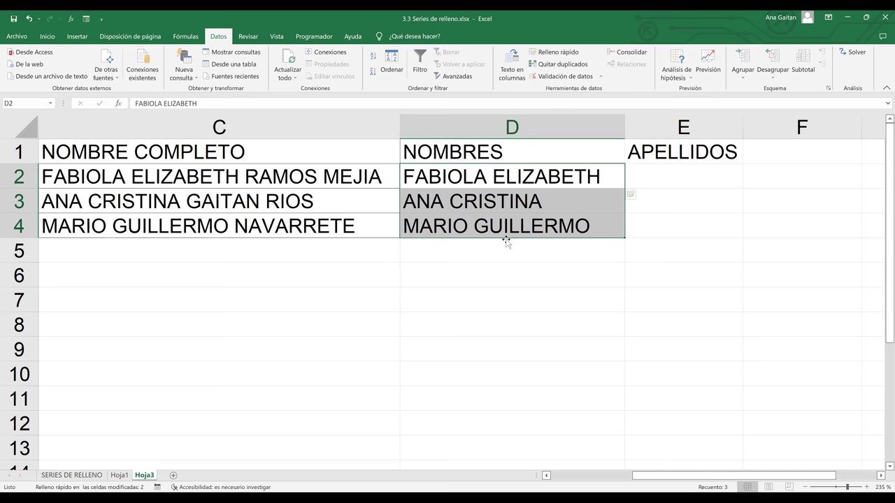
pyautogui.click(507, 267)
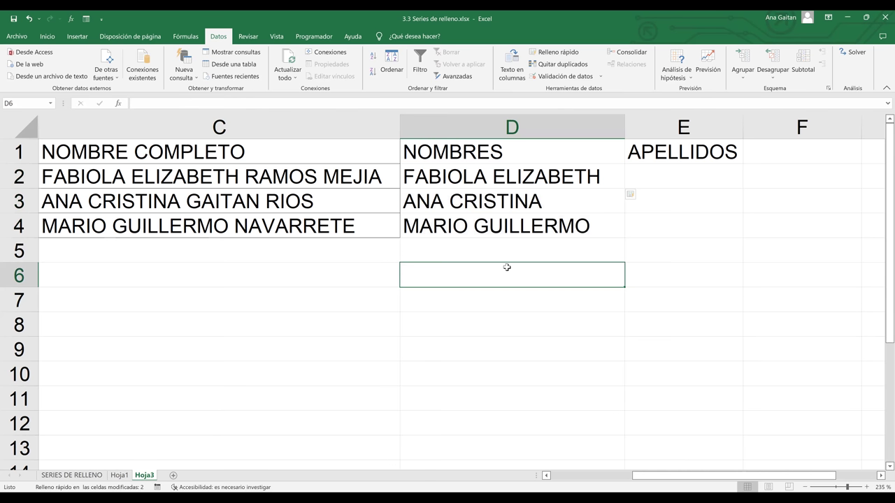
pyautogui.click(678, 181)
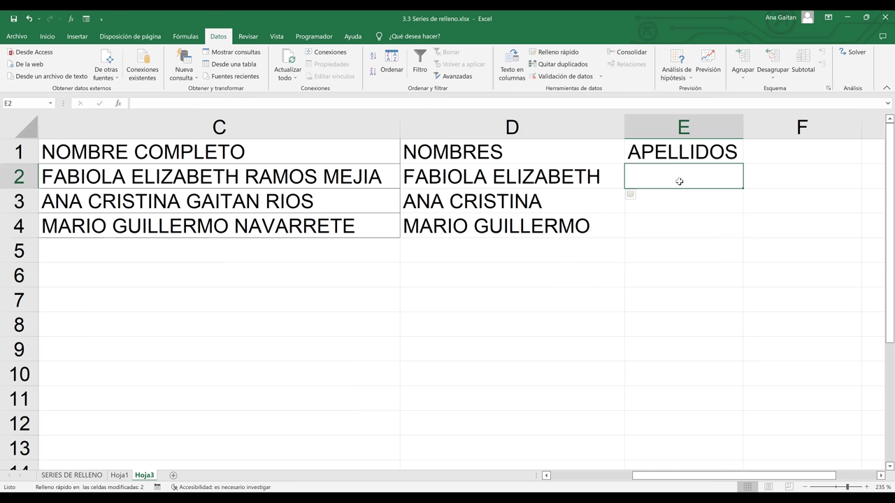
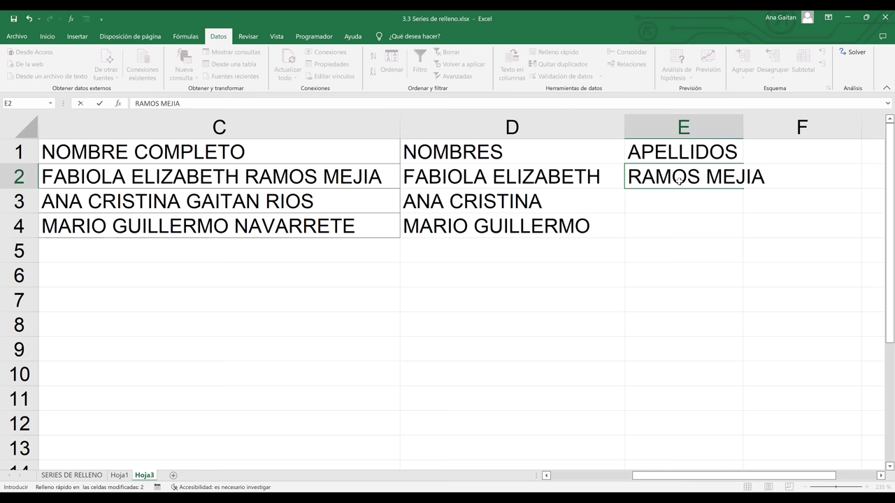
# - Enter the first surnames in E2, then flash-fill E2:E4 and widen column E
pyautogui.press('Return')
pyautogui.moveTo(743, 126); pyautogui.dragTo(799, 127)
pyautogui.moveTo(762, 177); pyautogui.dragTo(759, 219)
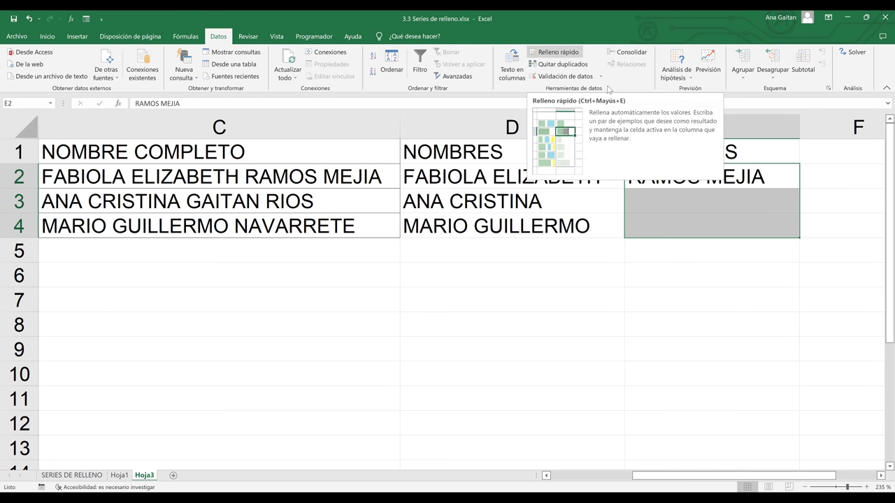
pyautogui.click(558, 51)
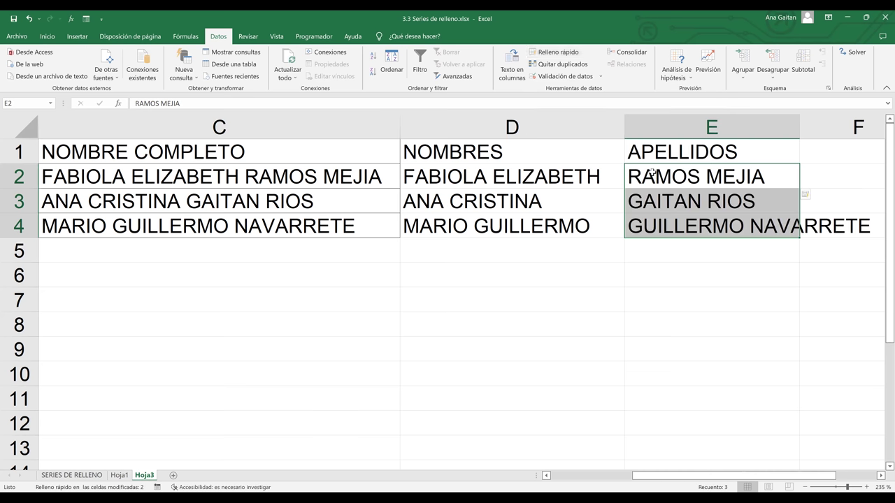
pyautogui.click(787, 230)
pyautogui.moveTo(799, 125); pyautogui.dragTo(876, 140)
pyautogui.click(811, 271)
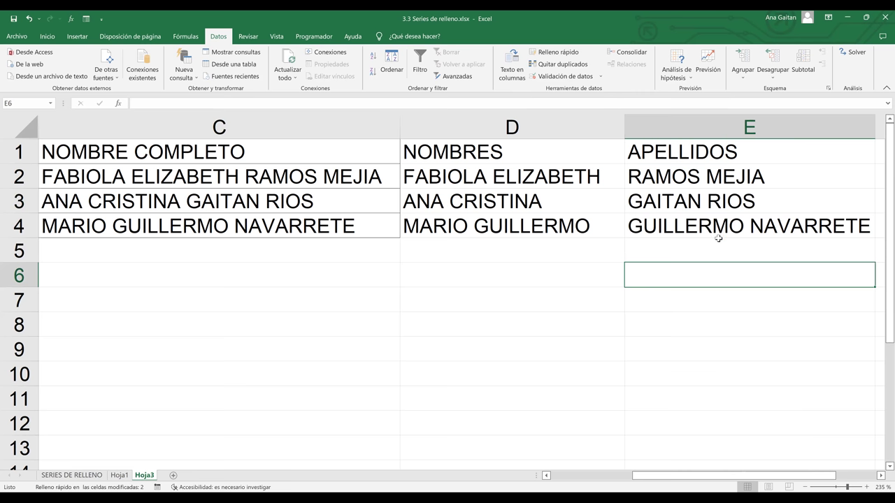
# - Correct E4 to hold only the surname, removing the extra given name, and review the column
pyautogui.click(736, 224)
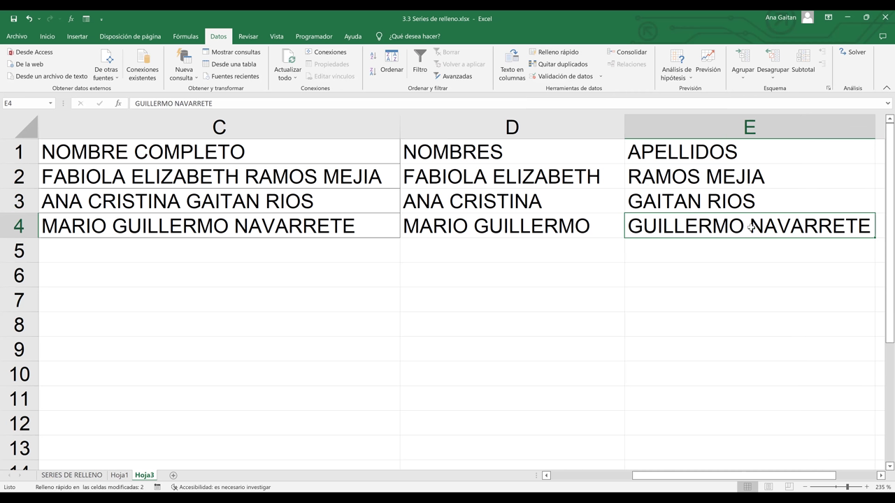
pyautogui.doubleClick(751, 226)
pyautogui.press('BackSpace')
pyautogui.press('BackSpace')
pyautogui.press('BackSpace')
pyautogui.press('BackSpace')
pyautogui.press('BackSpace')
pyautogui.press('BackSpace')
pyautogui.press('BackSpace')
pyautogui.press('BackSpace')
pyautogui.press('BackSpace')
pyautogui.press('BackSpace')
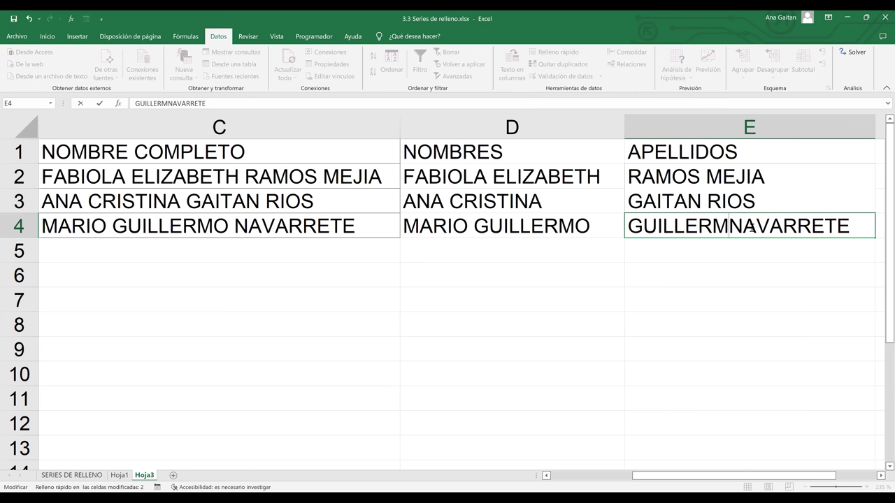
pyautogui.click(757, 305)
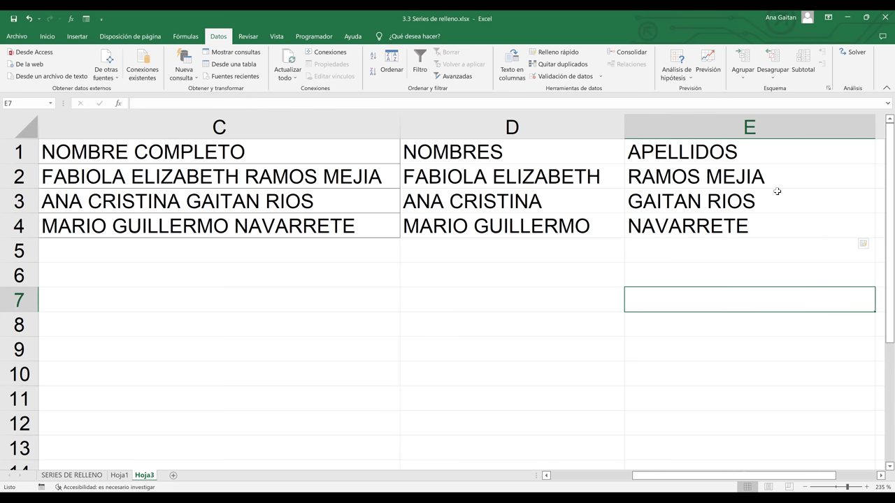
pyautogui.click(723, 169)
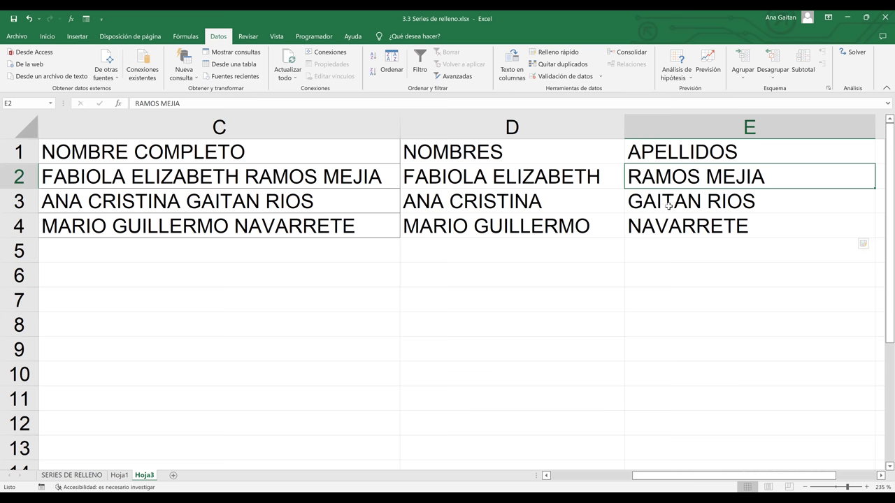
pyautogui.click(691, 223)
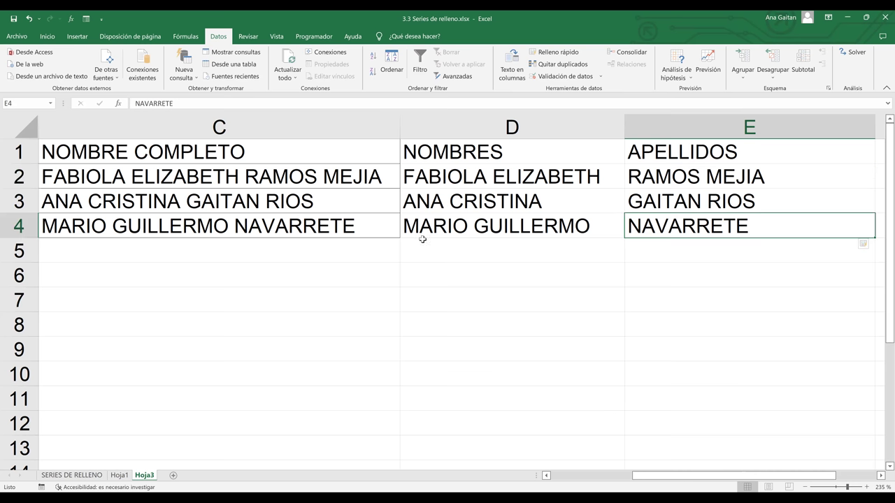
pyautogui.click(306, 236)
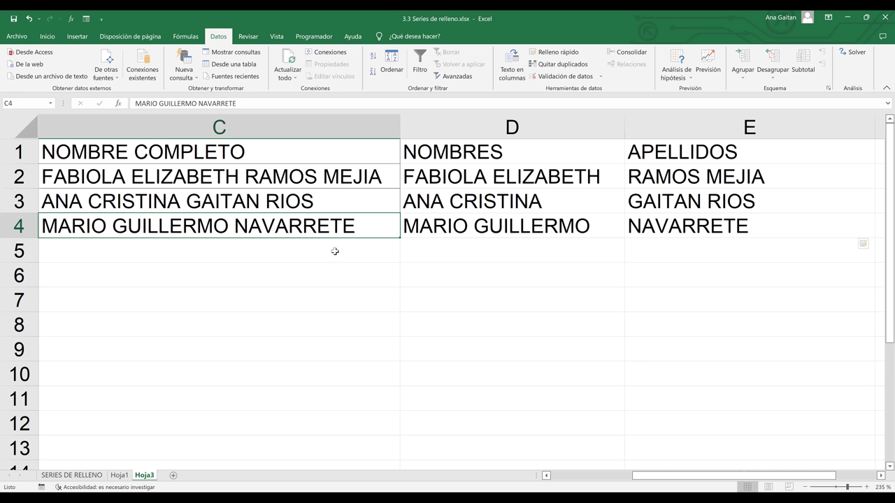
pyautogui.click(548, 292)
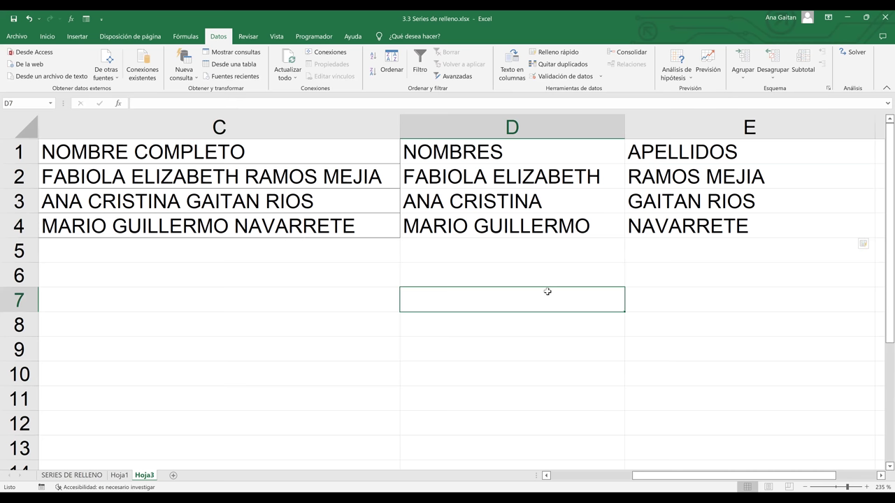
pyautogui.click(685, 252)
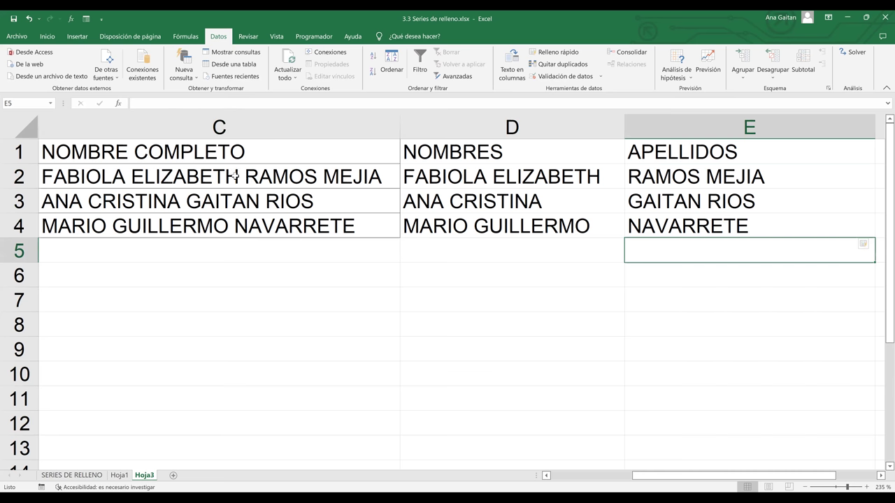
# - Insert a comma after the given names in each full name in C2, C3 and C4
pyautogui.click(235, 176)
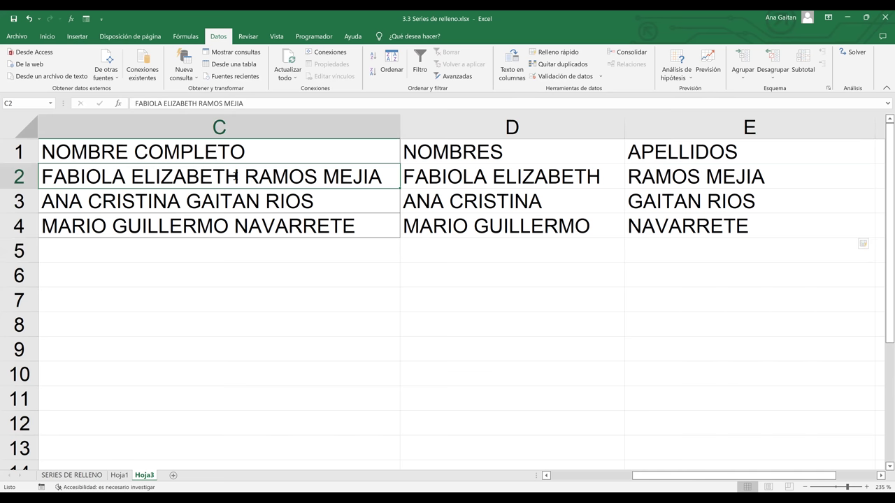
pyautogui.doubleClick(243, 176)
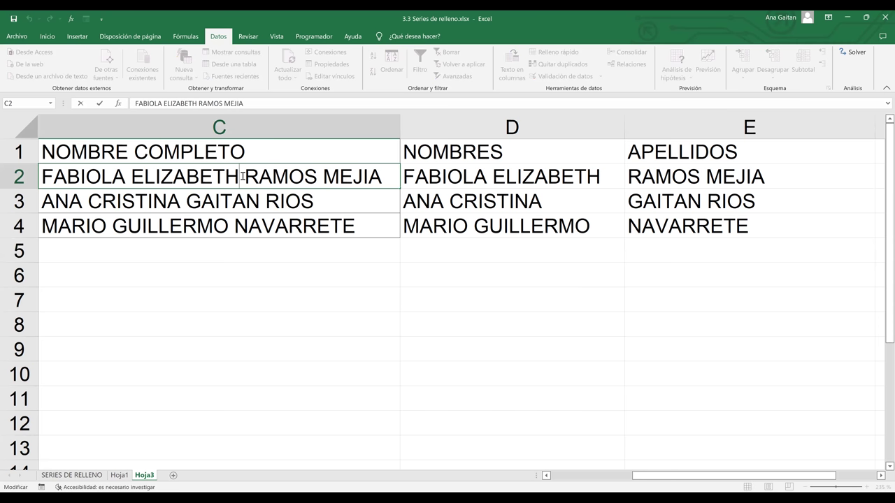
pyautogui.write(',')
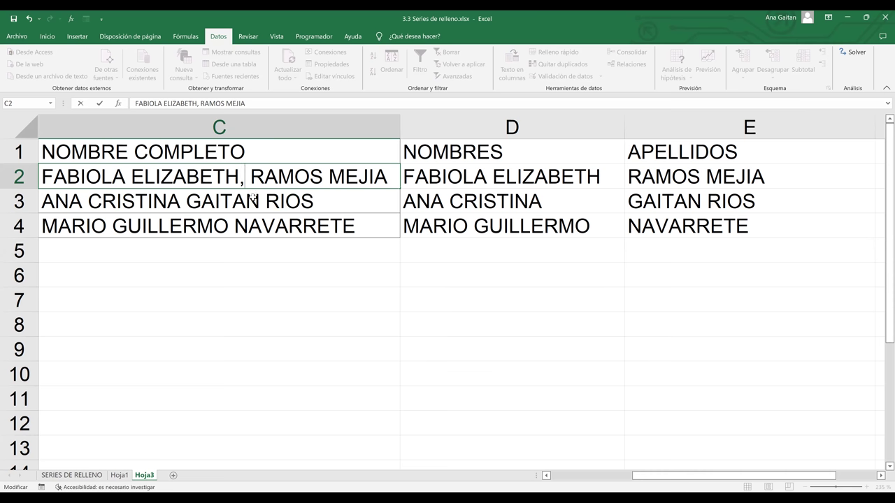
pyautogui.doubleClick(181, 201)
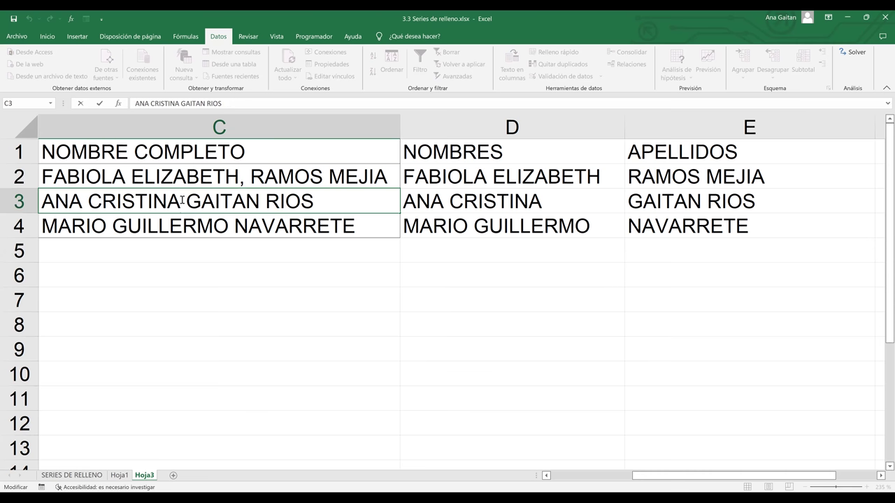
pyautogui.write('M')
pyautogui.press('BackSpace')
pyautogui.write('M')
pyautogui.press('BackSpace')
pyautogui.write(',')
pyautogui.click(193, 229)
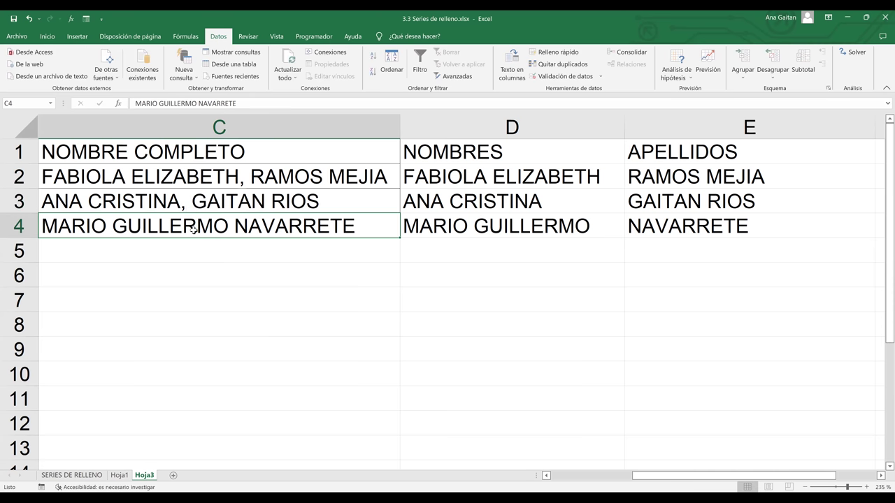
pyautogui.doubleClick(228, 225)
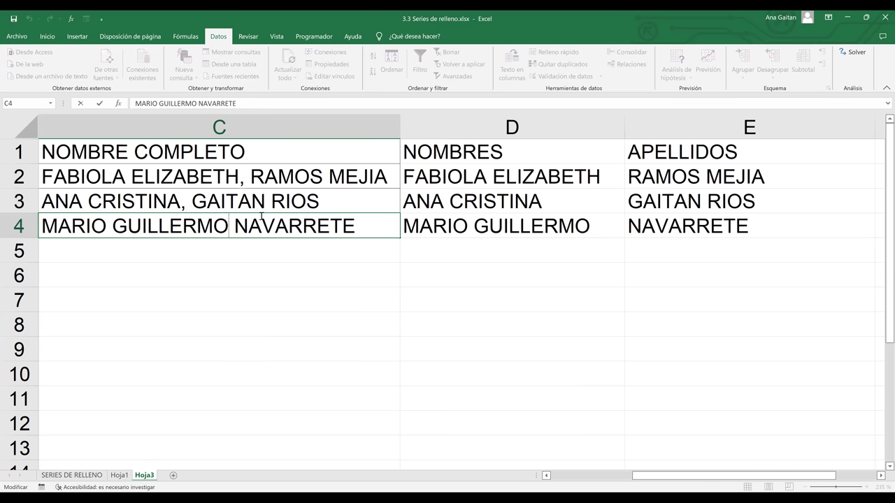
pyautogui.write(',')
pyautogui.press('Return')
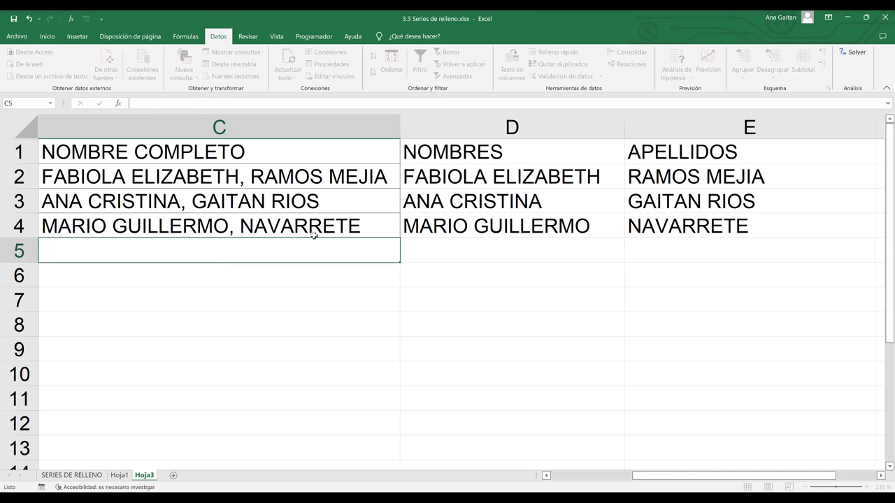
pyautogui.click(314, 234)
# - Delete the split names in D2:E4, then select the full names in C2:C4
pyautogui.click(456, 260)
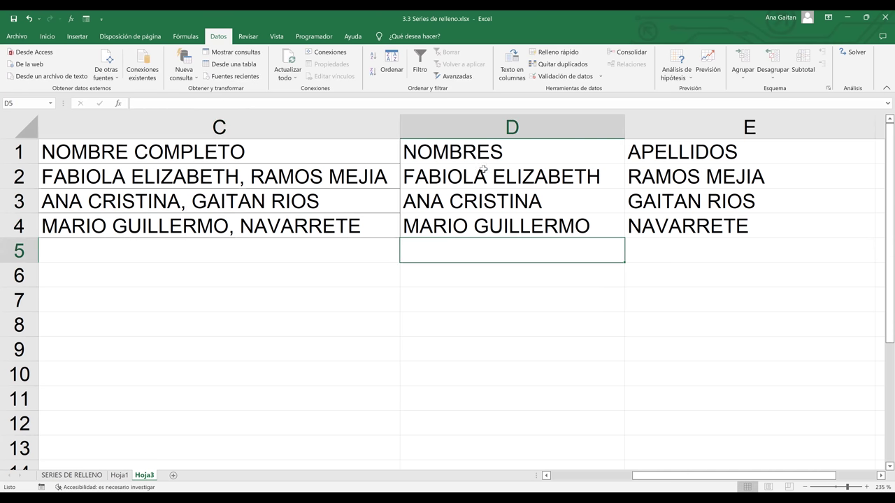
pyautogui.click(484, 170)
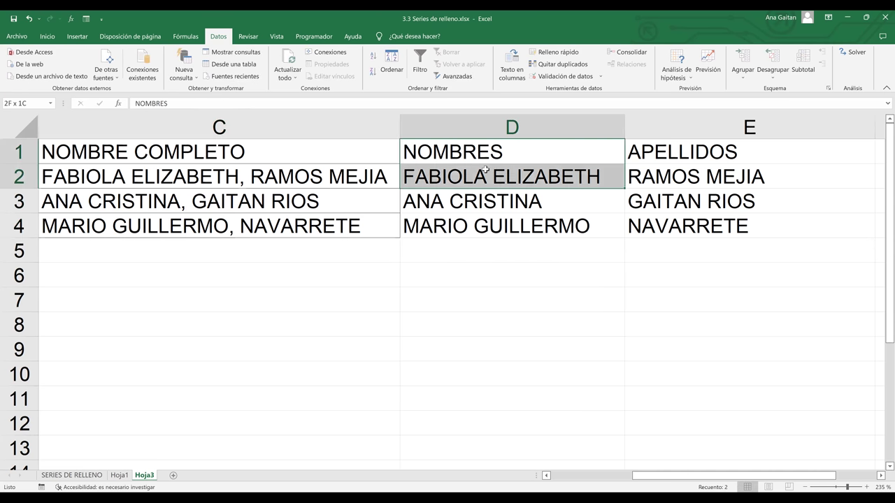
pyautogui.keyDown('shift'); pyautogui.click(657, 199); pyautogui.keyUp('shift')
pyautogui.keyDown('shift'); pyautogui.click(682, 231); pyautogui.keyUp('shift')
pyautogui.press('Delete')
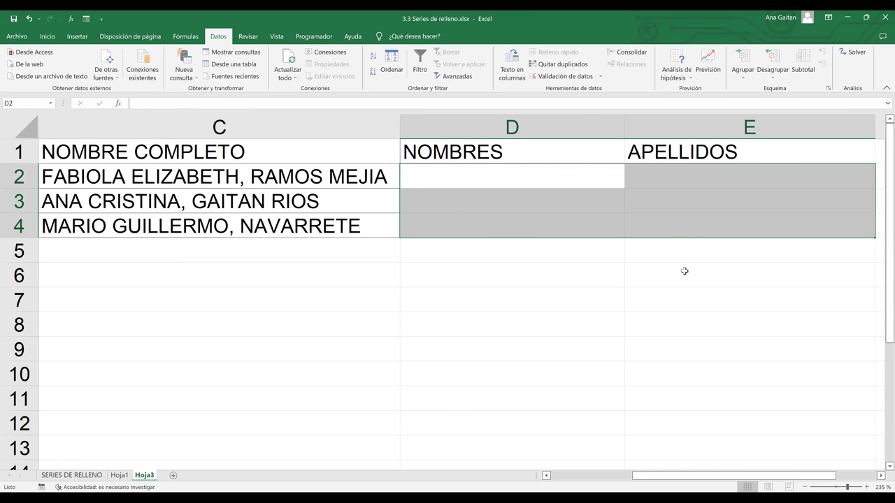
pyautogui.click(684, 270)
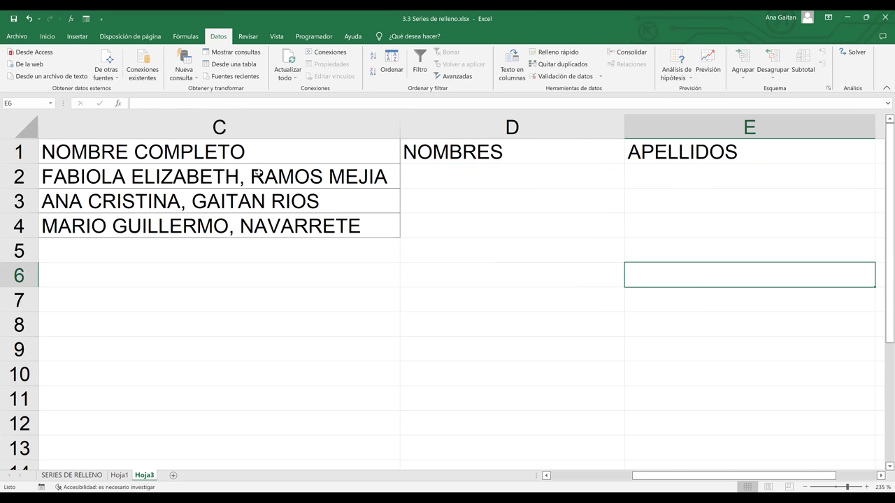
pyautogui.moveTo(258, 182); pyautogui.dragTo(257, 222)
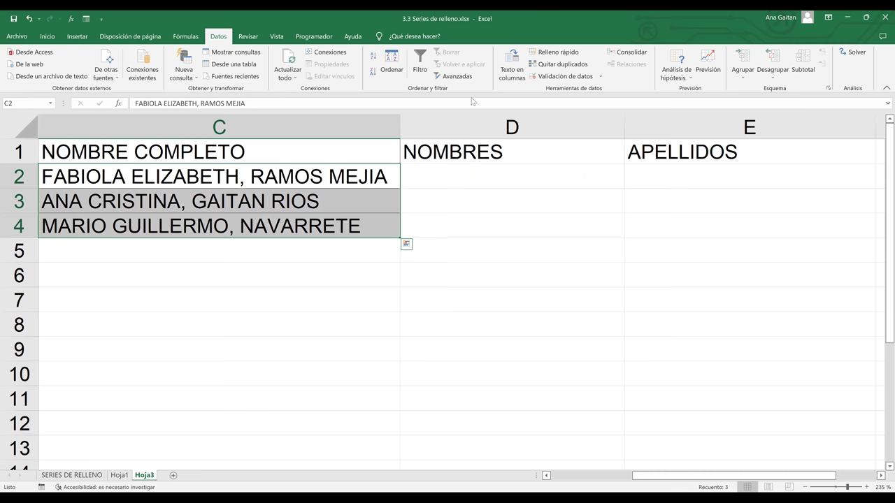
# - Start Text to Columns on C2:C4 as Delimited, with Comma as the separator
pyautogui.click(518, 78)
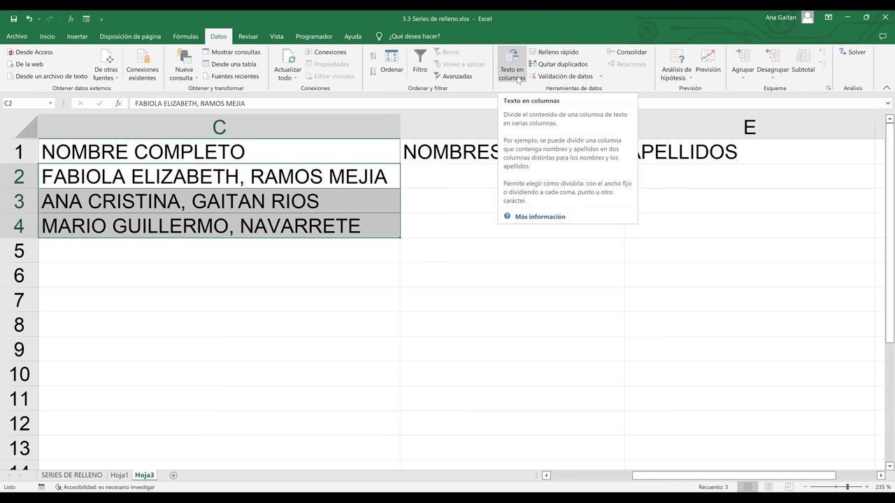
pyautogui.click(518, 79)
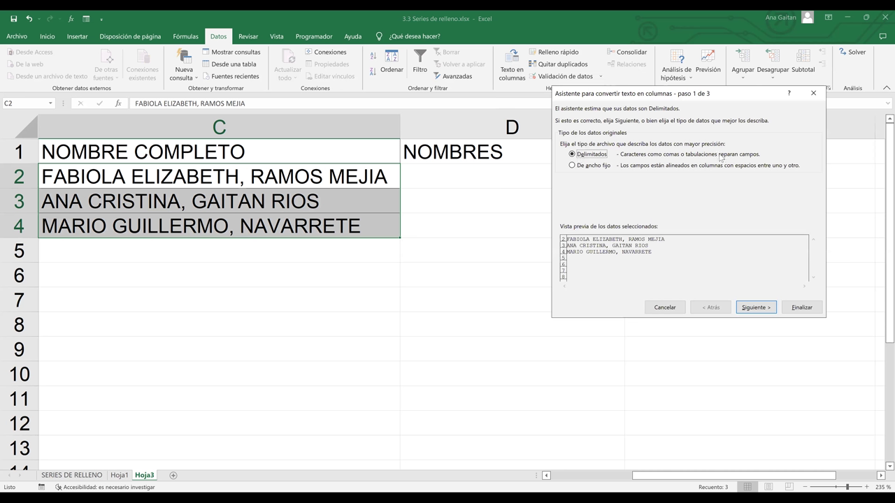
pyautogui.click(765, 310)
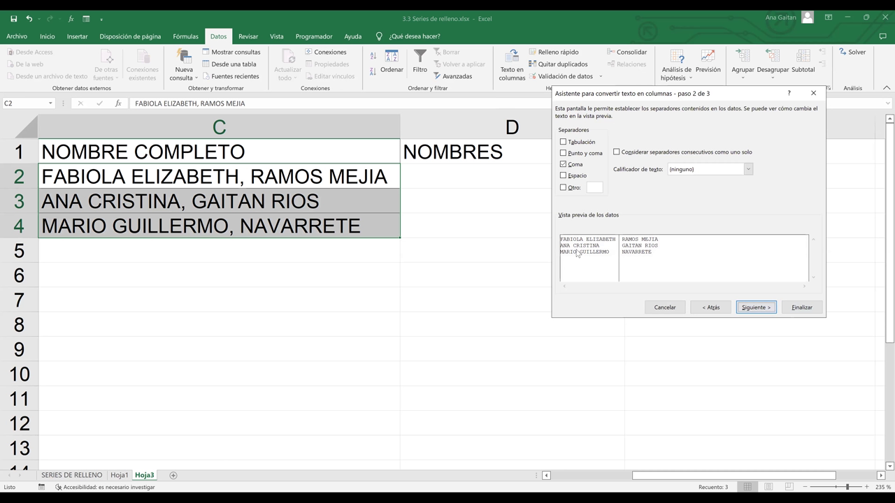
pyautogui.click(566, 166)
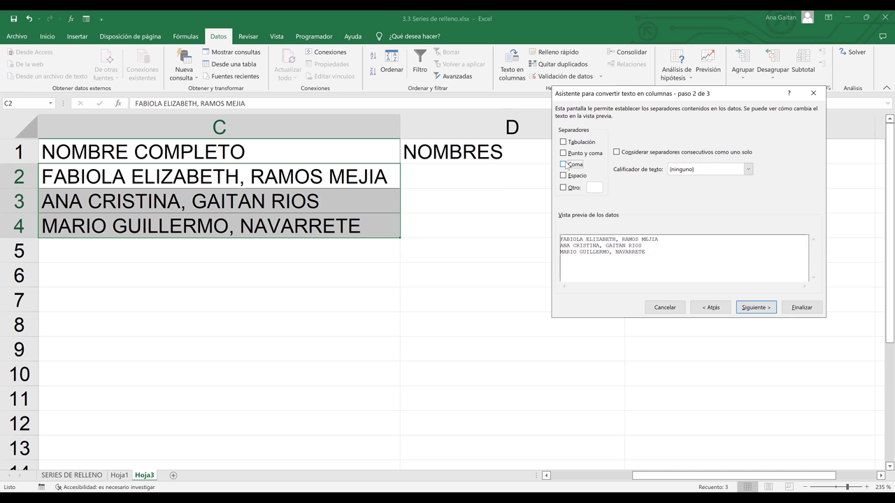
pyautogui.click(565, 165)
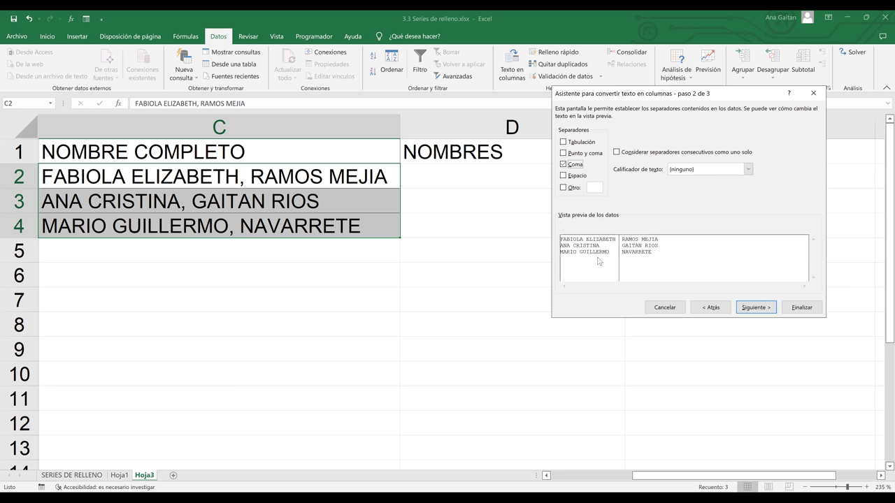
pyautogui.click(748, 309)
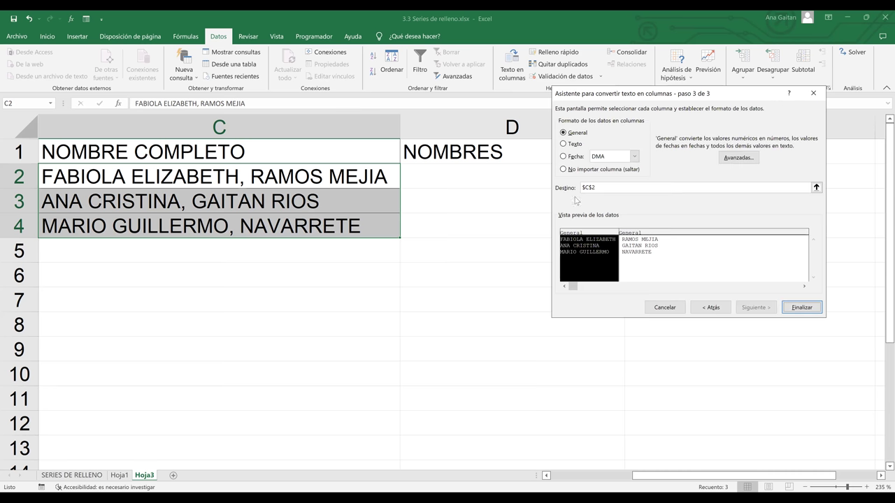
# - Set the split destination to $D$2 and finish, filling D2:E4 with given names and surnames
pyautogui.click(601, 186)
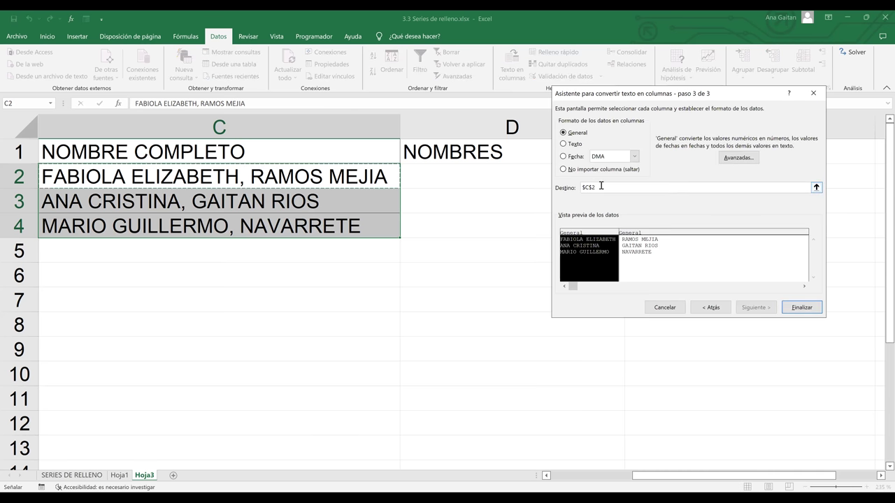
pyautogui.press('BackSpace')
pyautogui.press('BackSpace')
pyautogui.press('BackSpace')
pyautogui.press('BackSpace')
pyautogui.click(494, 178)
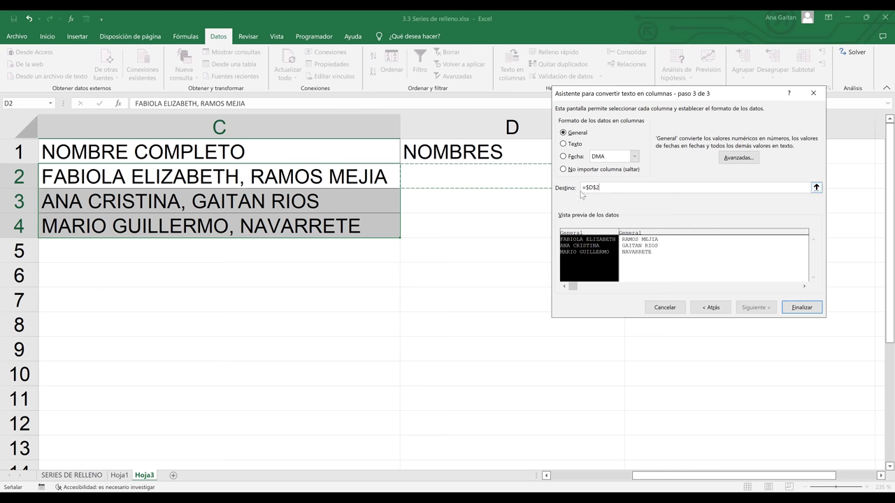
pyautogui.press('BackSpace')
pyautogui.press('BackSpace')
pyautogui.press('BackSpace')
pyautogui.press('BackSpace')
pyautogui.press('BackSpace')
pyautogui.click(486, 171)
pyautogui.click(802, 312)
pyautogui.click(802, 312)
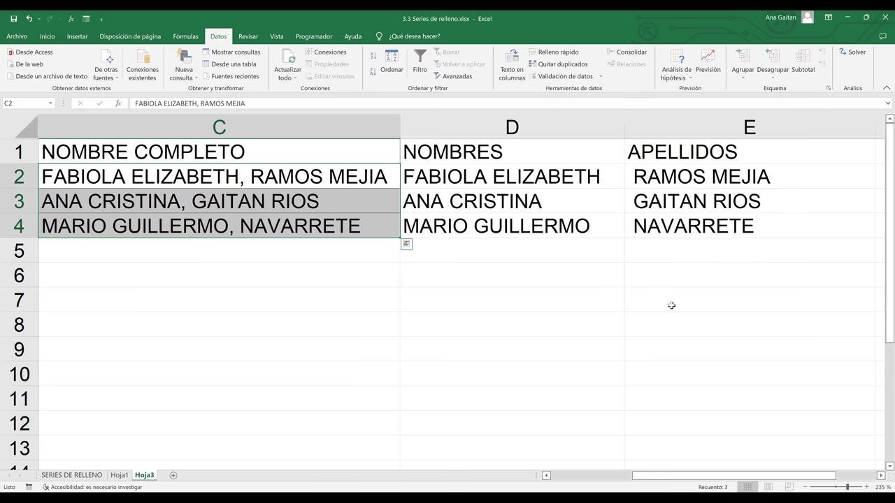
pyautogui.click(518, 182)
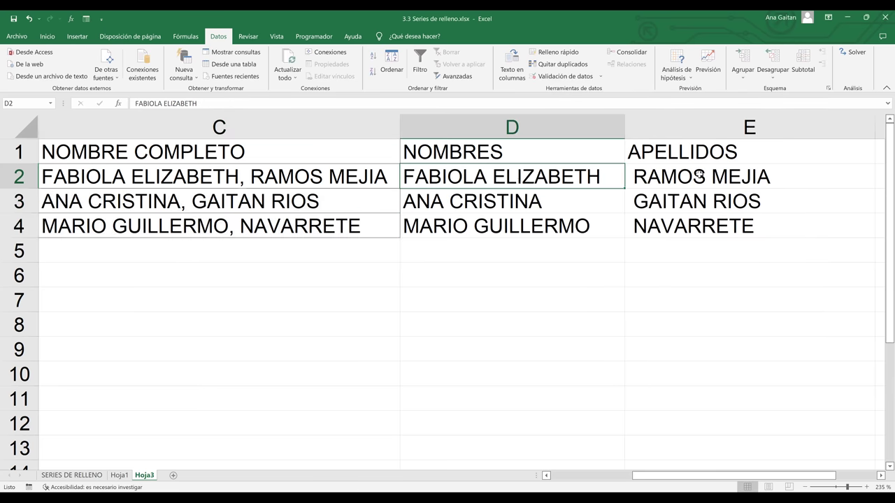
pyautogui.click(699, 174)
pyautogui.click(536, 225)
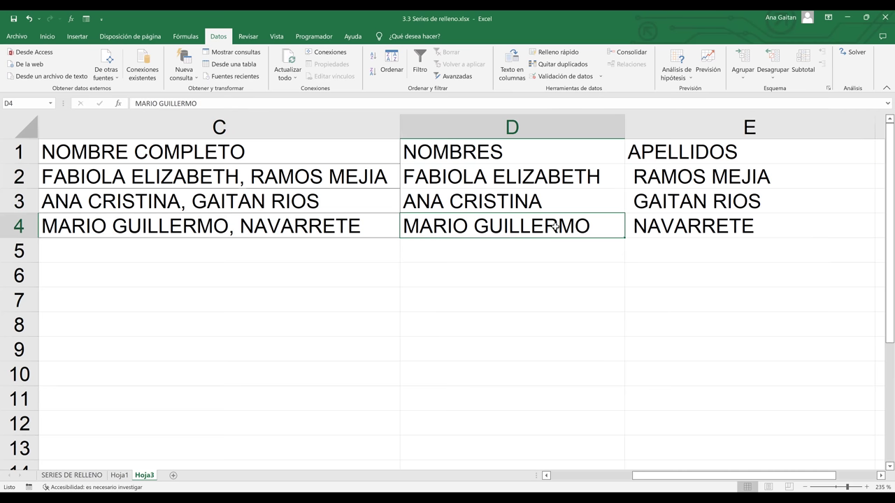
pyautogui.click(666, 238)
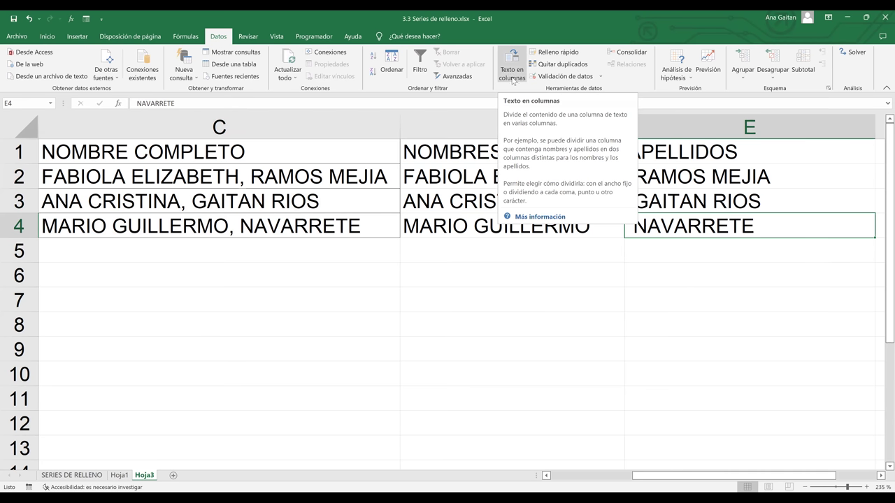
pyautogui.click(545, 307)
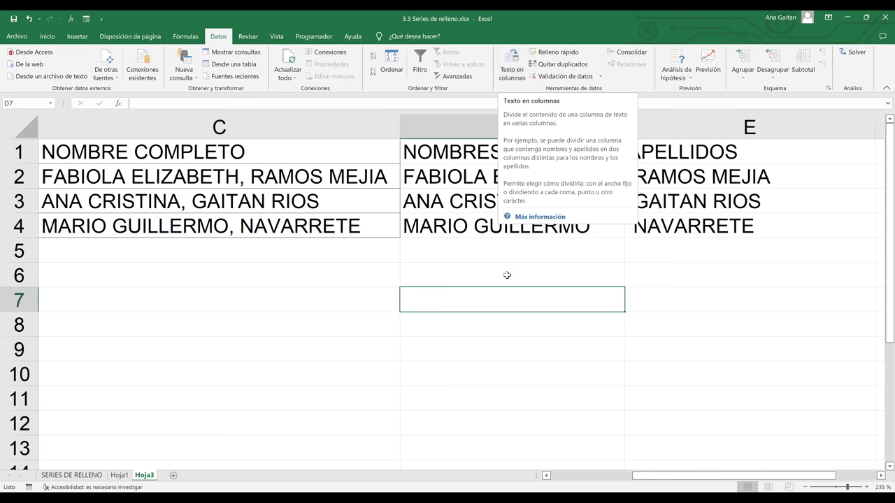
pyautogui.click(588, 65)
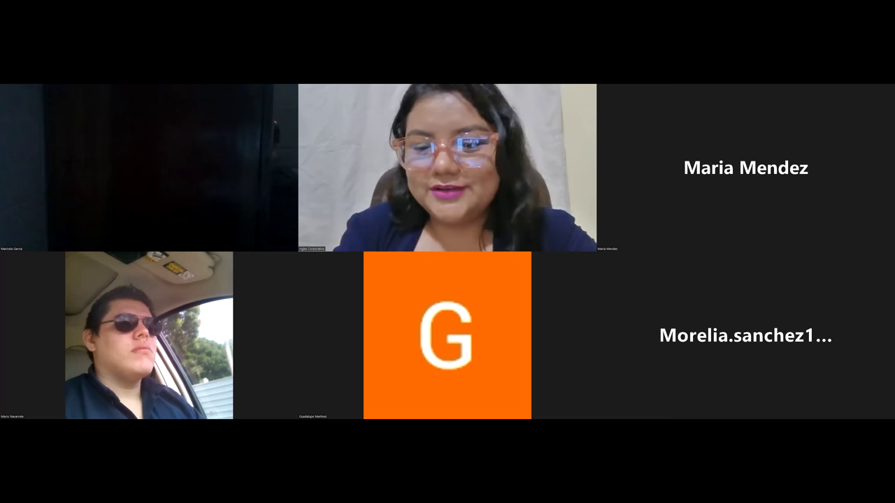